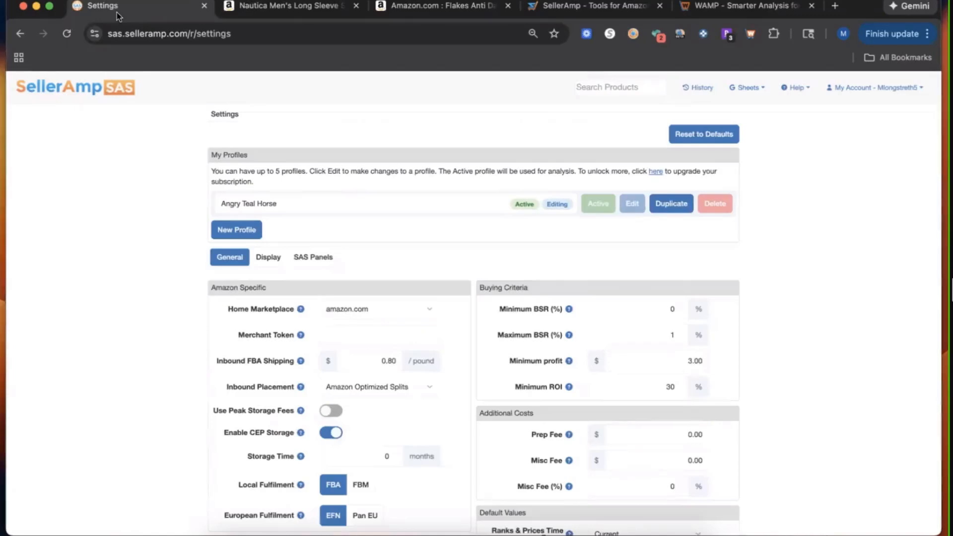
- Review the General and Display settings, examining the Quick Info options from Show Profit to Show Offer Summary
scroll(267, 260, "down", 3)
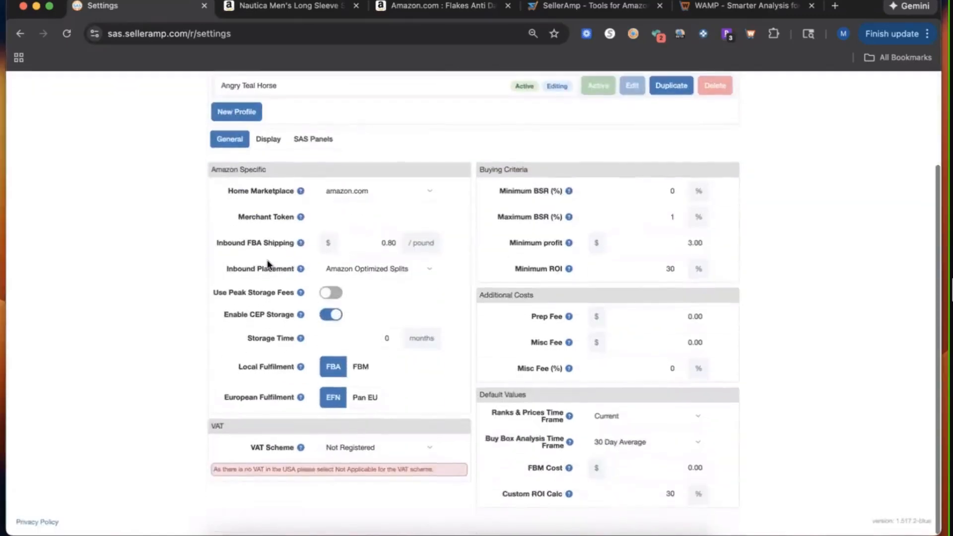
scroll(271, 238, "up", 1)
left_click(268, 174)
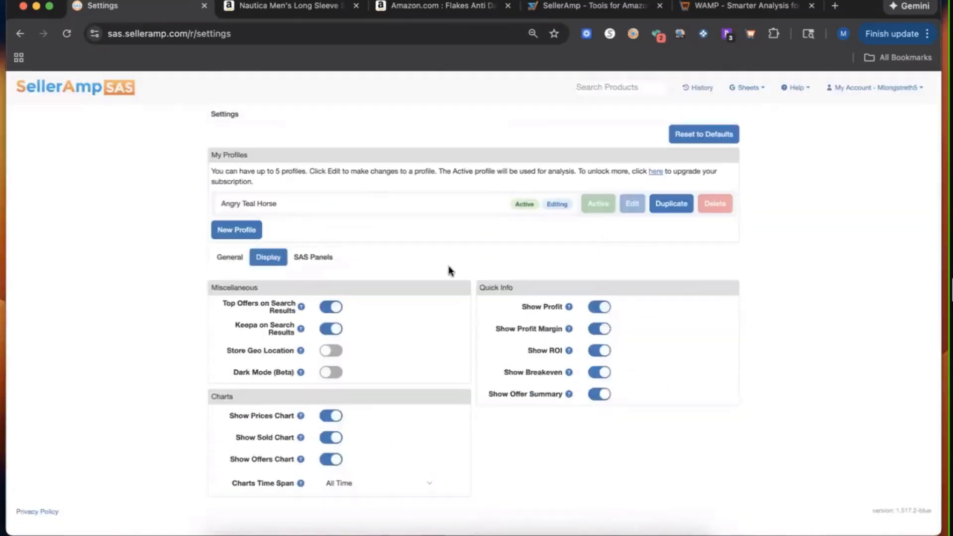
scroll(677, 385, "up", 10)
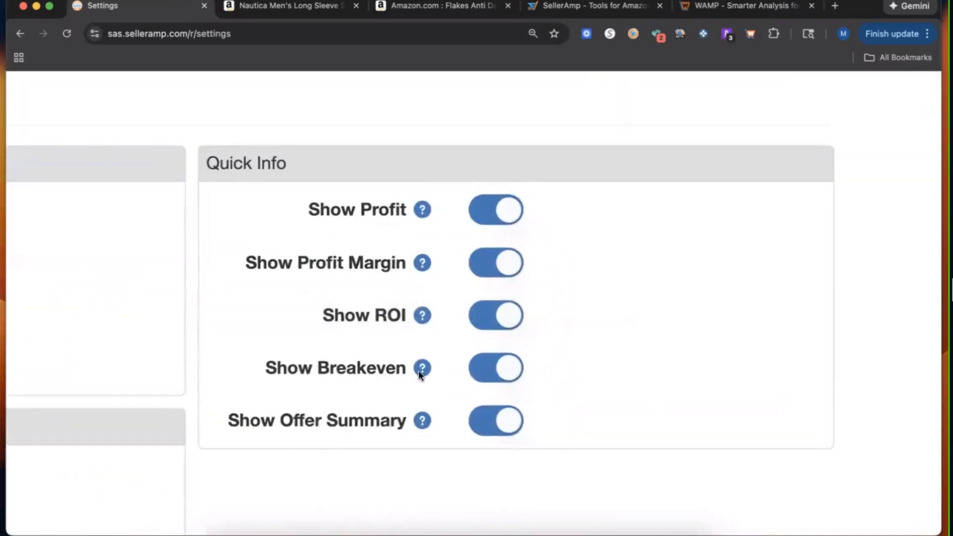
scroll(362, 238, "down", 6)
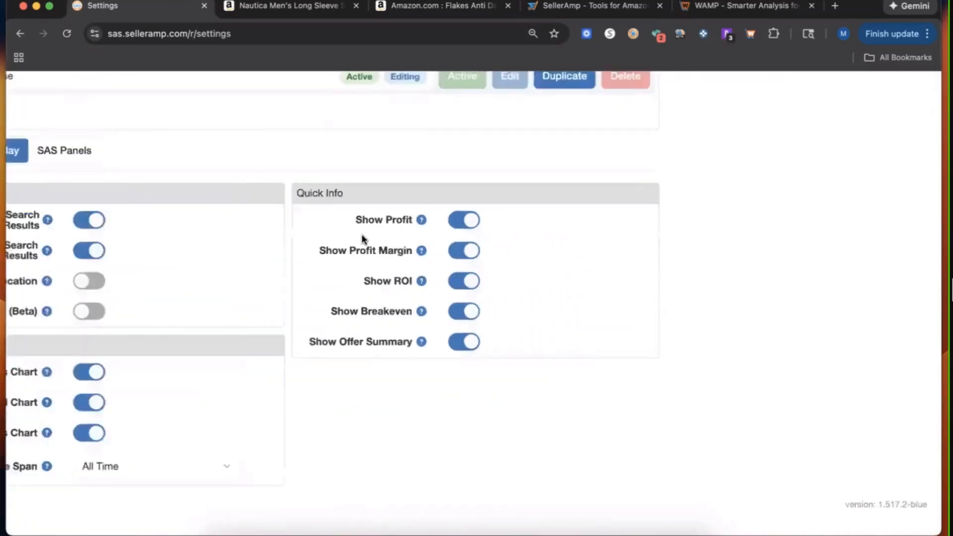
scroll(362, 239, "down", 4)
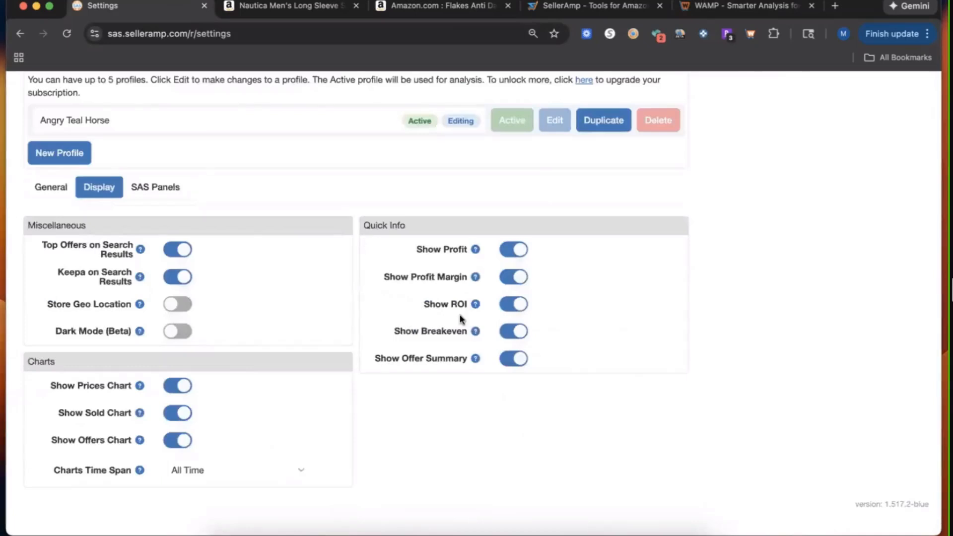
scroll(460, 319, "up", 8)
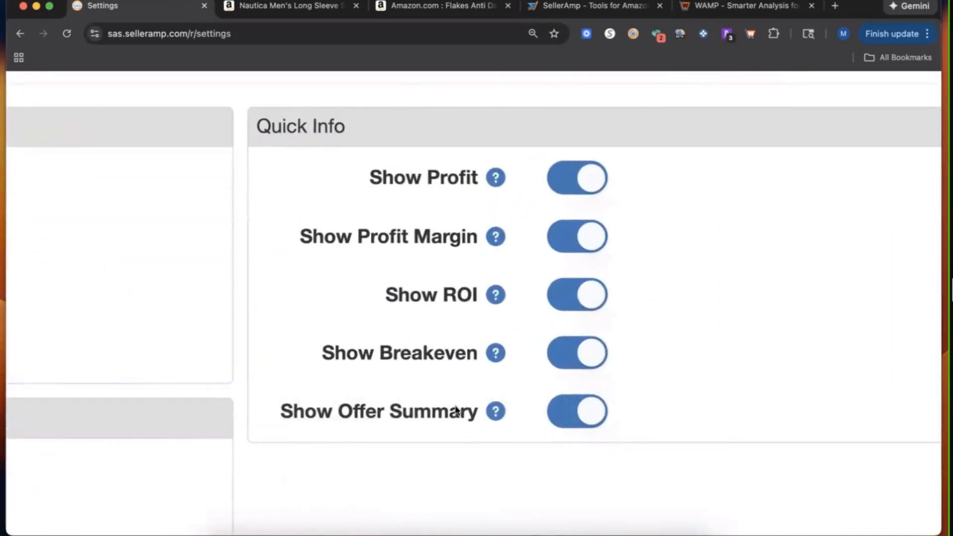
scroll(495, 399, "down", 5)
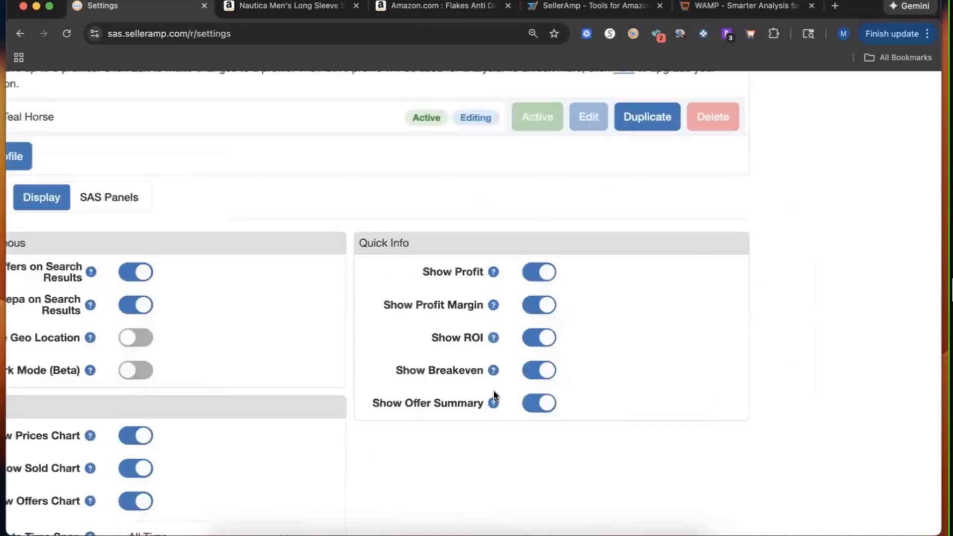
scroll(495, 395, "down", 2)
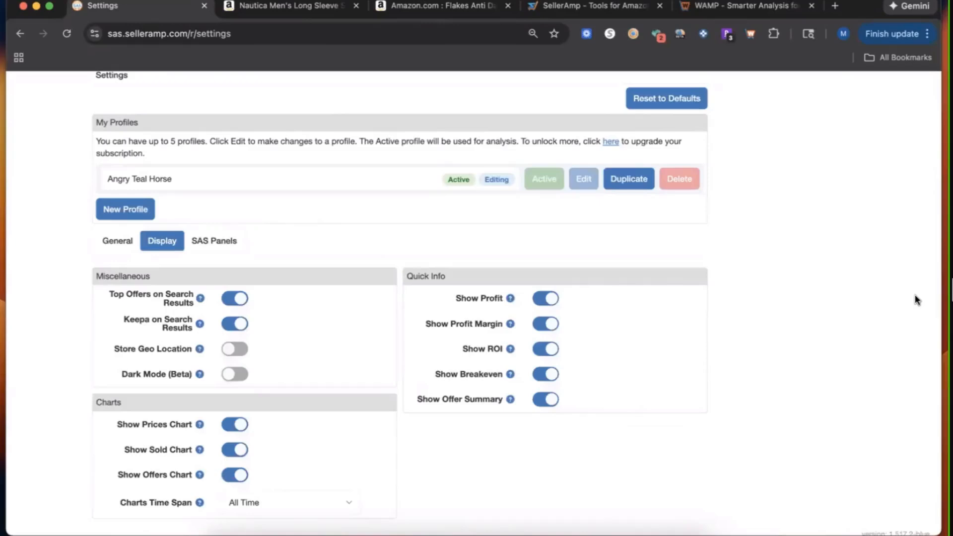
- Open the SAS Panels settings and move the Quick Info panel below Ranks & Prices
left_click(192, 242)
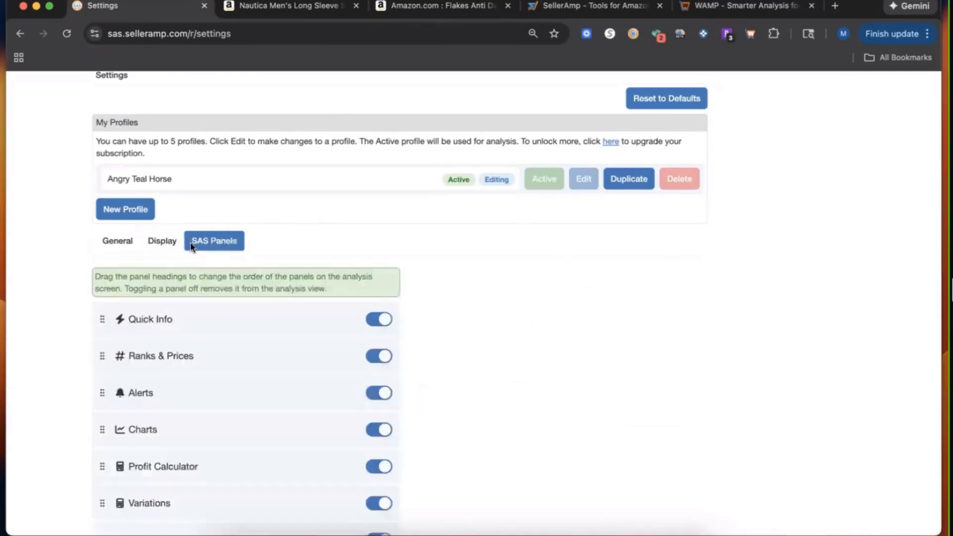
scroll(189, 242, "down", 3)
scroll(189, 242, "down", 2)
scroll(189, 242, "up", 4)
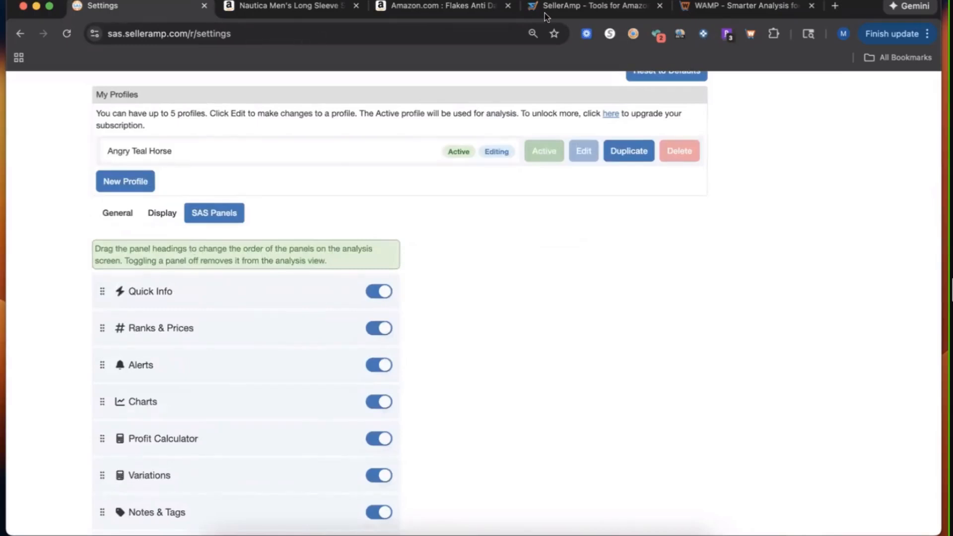
scroll(43, 343, "up", 5)
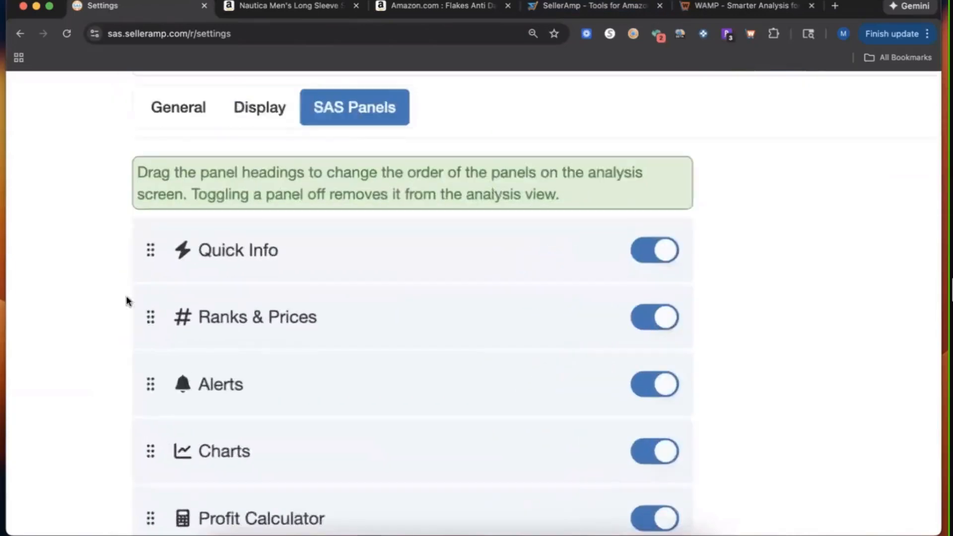
left_click_drag(157, 242, 145, 227)
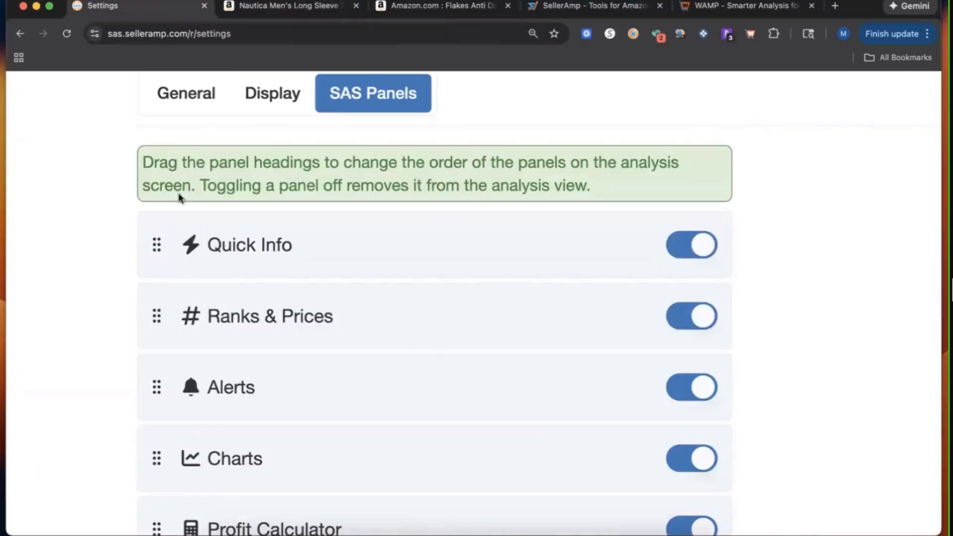
left_click_drag(151, 223, 160, 314)
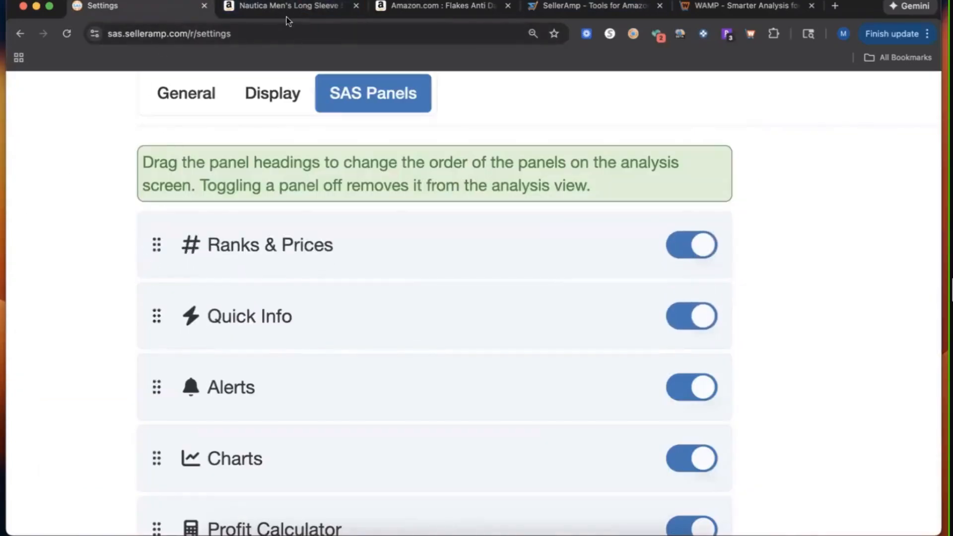
- Reload the settings and the Nautica shirt's Amazon page, and examine the reordered SellerAmp panels from Ranks & Prices down to Charts
left_click(66, 34)
left_click(313, 6)
left_click(67, 34)
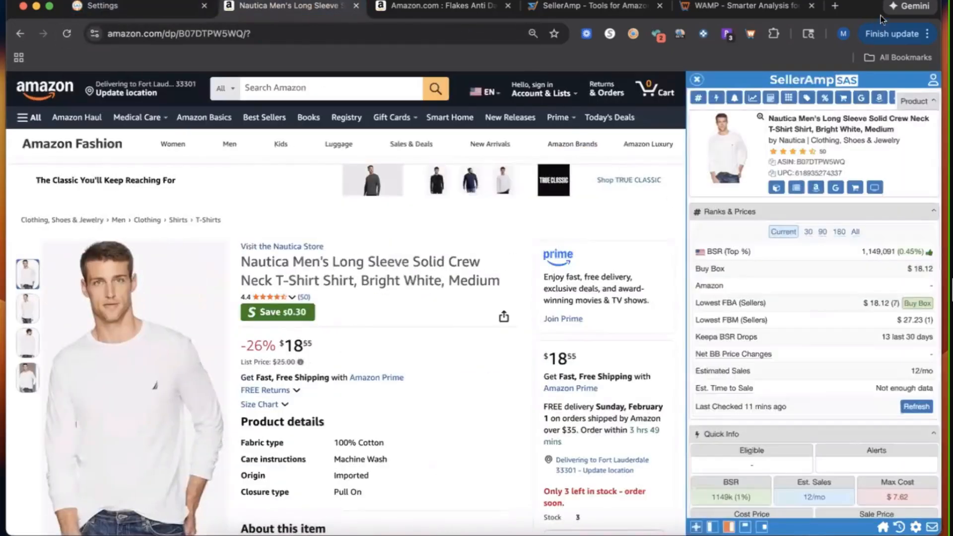
scroll(929, 268, "up", 5)
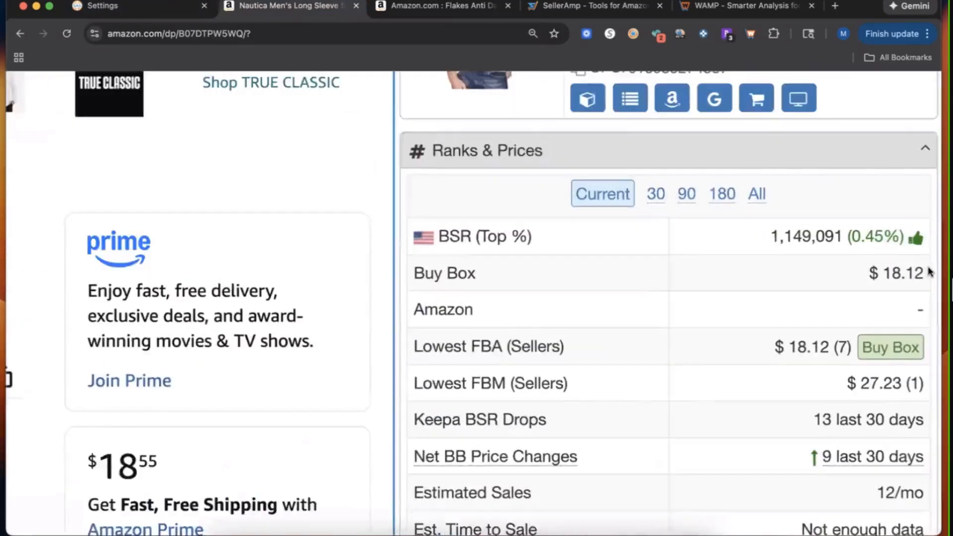
scroll(458, 194, "down", 5)
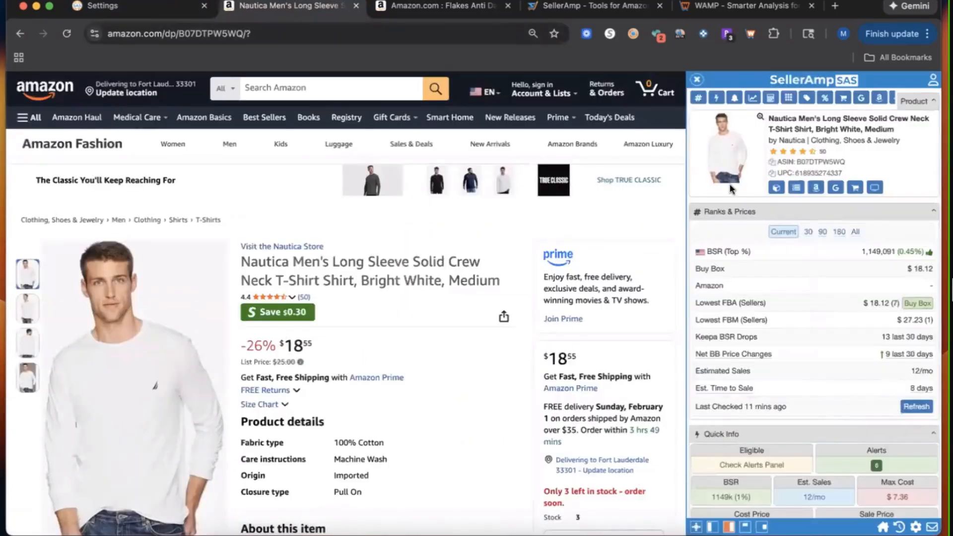
scroll(729, 189, "down", 3)
scroll(730, 189, "down", 3)
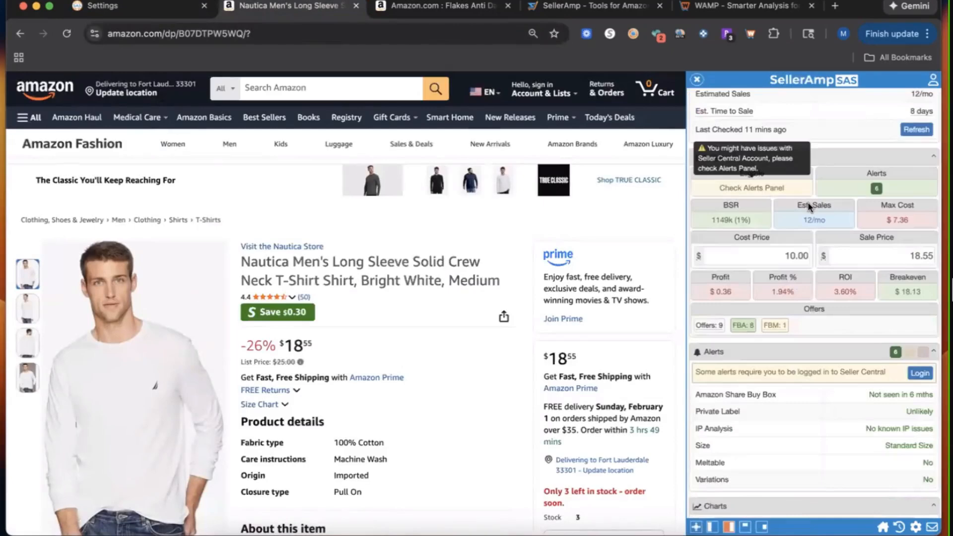
scroll(810, 207, "down", 6)
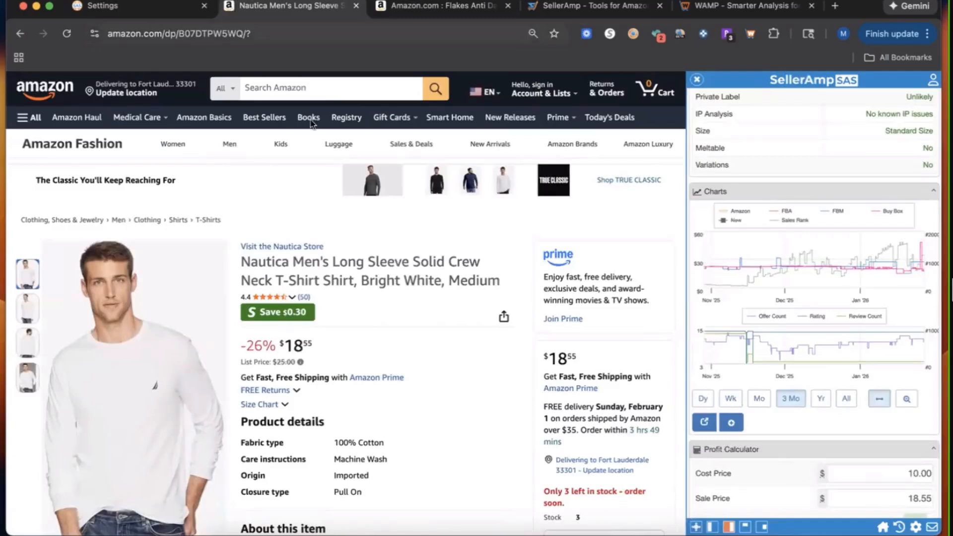
- Return to the SAS Panels settings, move Quick Info back to first place and Charts to second
key("ctrl+shift+Tab")
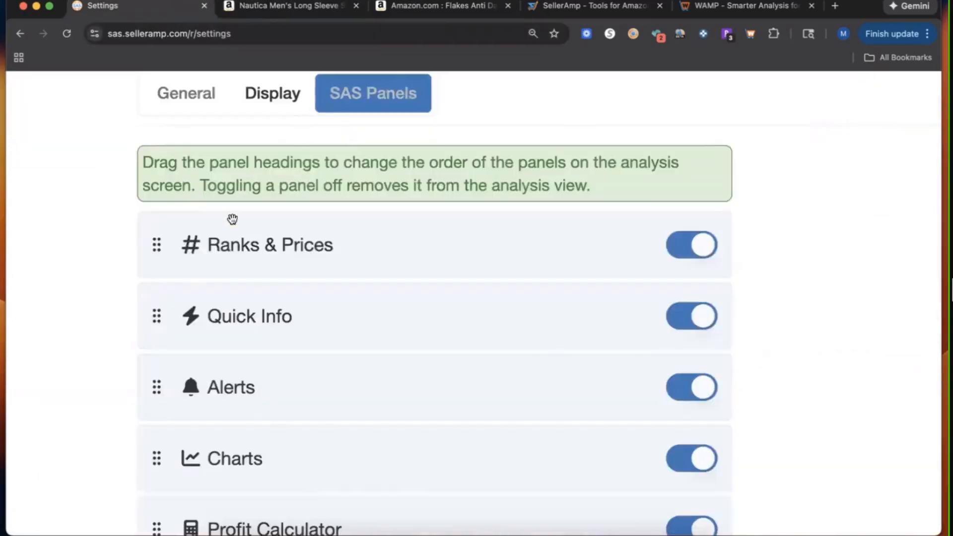
left_click_drag(232, 216, 232, 174)
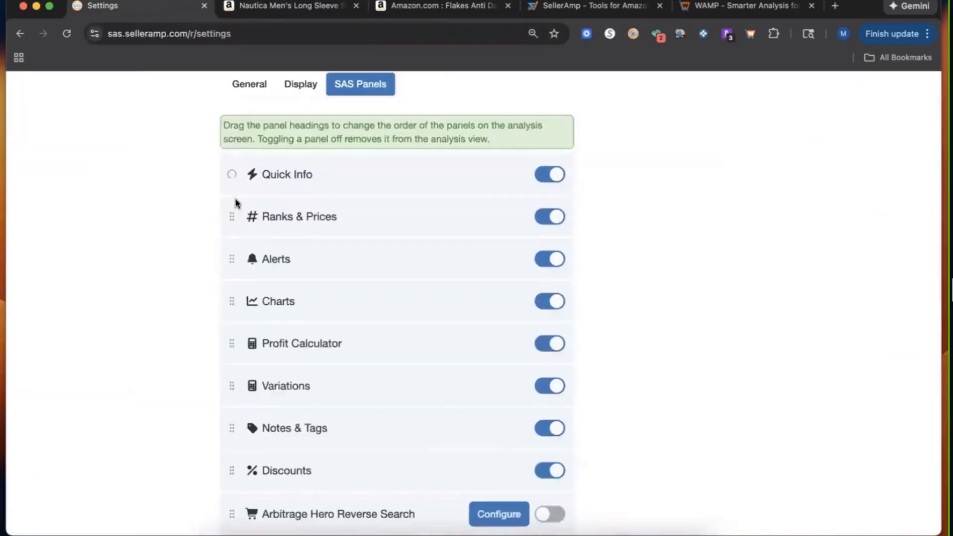
left_click_drag(231, 301, 232, 213)
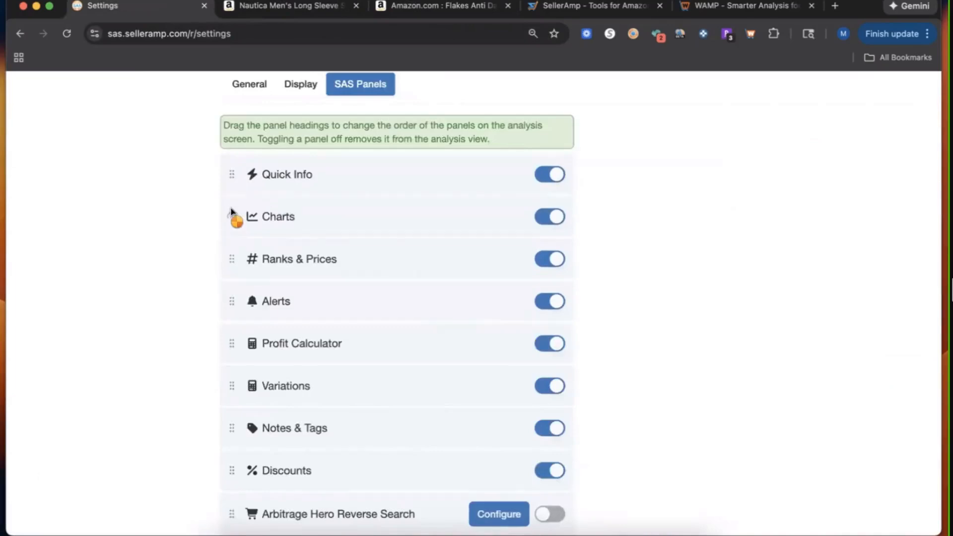
- Reload the settings and the Nautica product page, and check the new position of the Charts panel
left_click(69, 36)
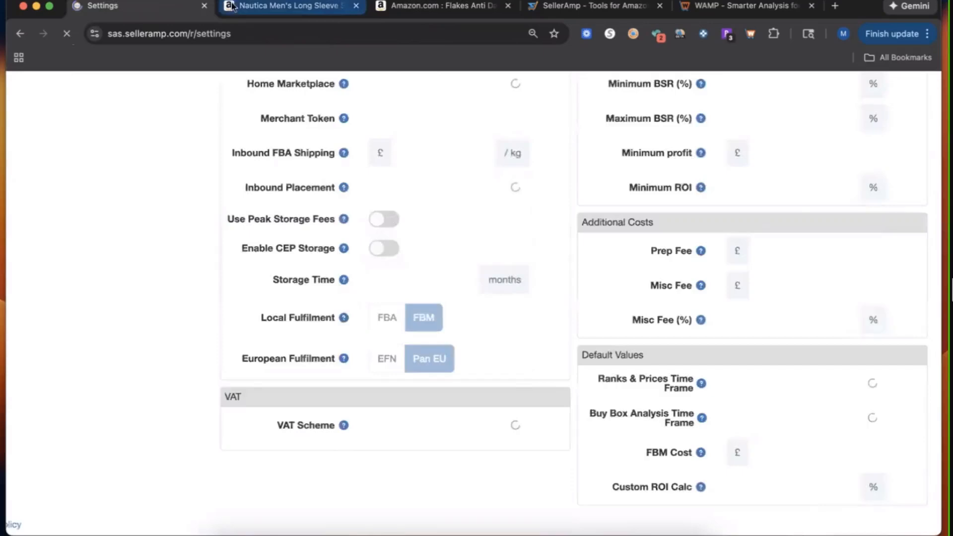
left_click(231, 5)
left_click(69, 37)
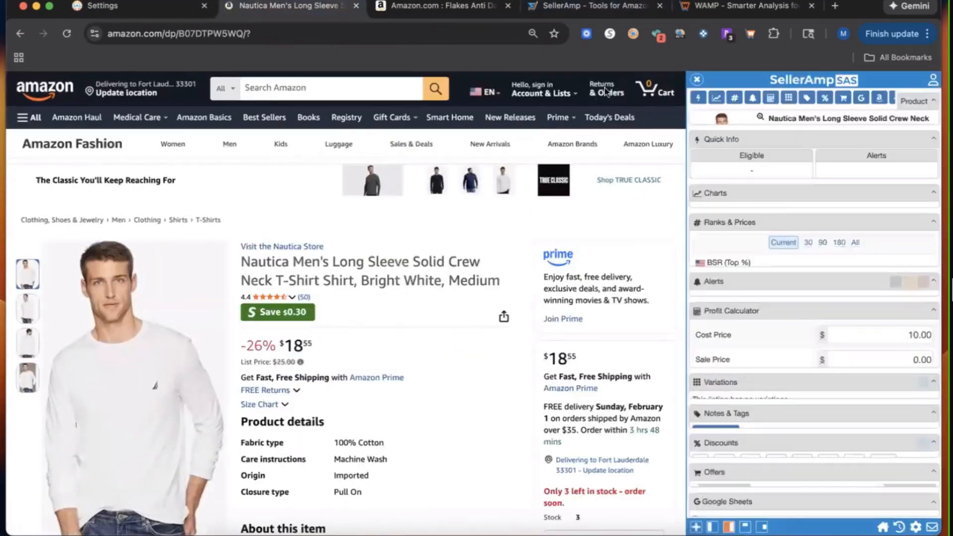
scroll(849, 371, "down", 5)
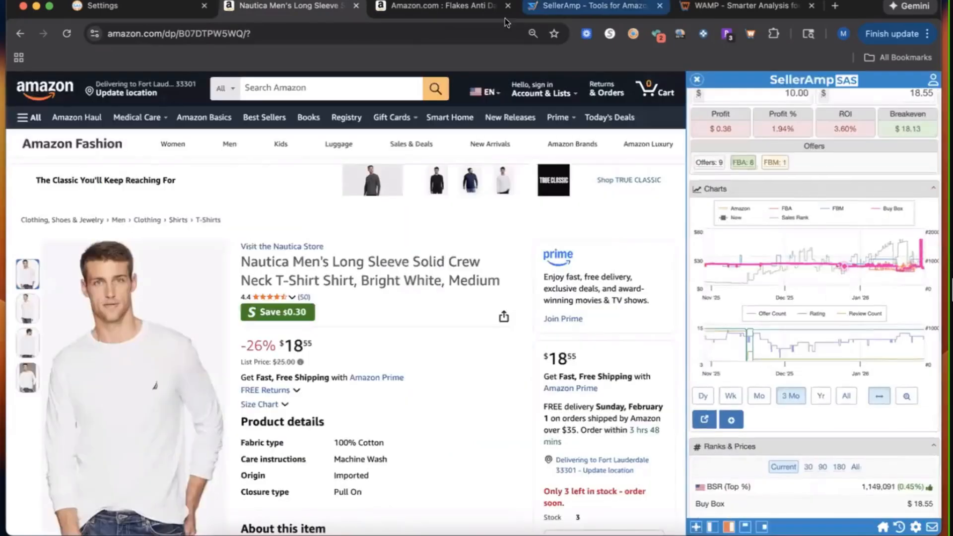
- Reopen the SAS Panels settings and move the Charts panel above Quick Info to first place
left_click(106, 22)
left_click(297, 94)
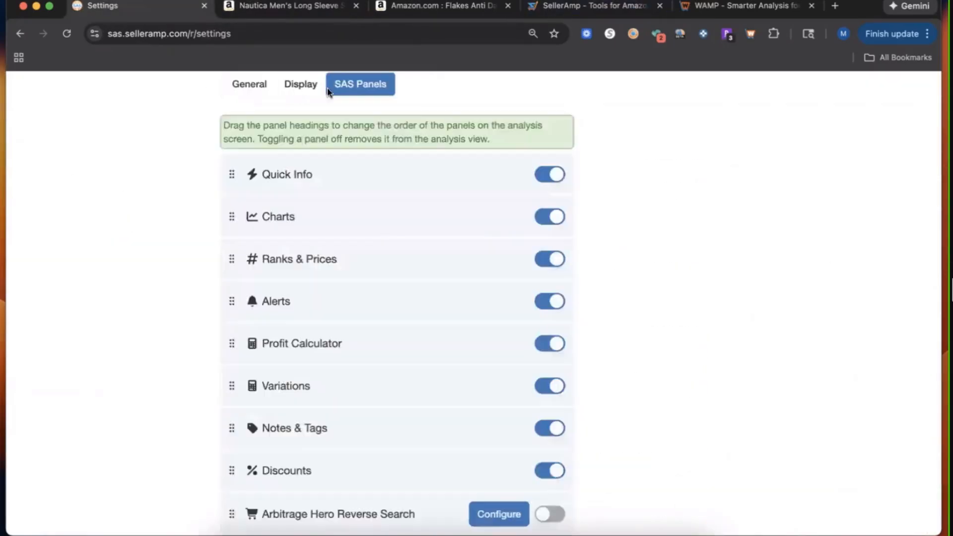
scroll(330, 121, "down", 4)
scroll(308, 154, "down", 2)
scroll(287, 188, "down", 5)
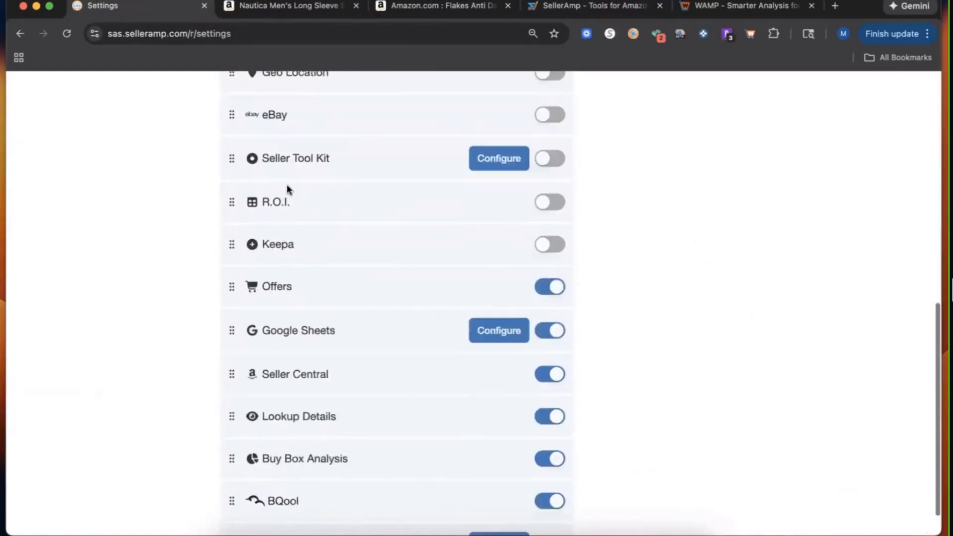
scroll(288, 188, "down", 2)
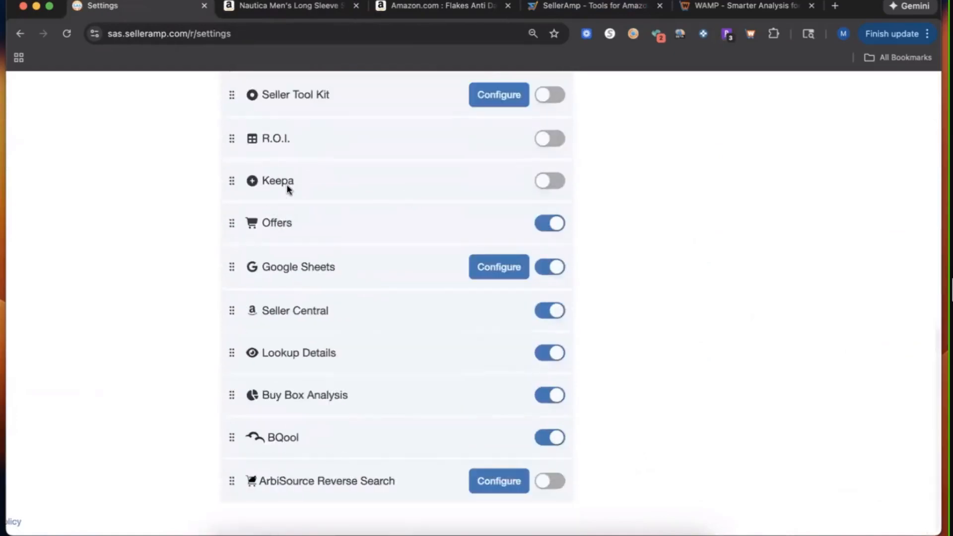
scroll(287, 188, "up", 10)
left_click_drag(233, 218, 232, 219)
- Review the complete SAS Panels list, checking which panels are enabled down to Buy Box Analysis and ArbiSource Reverse Search
scroll(230, 209, "down", 10)
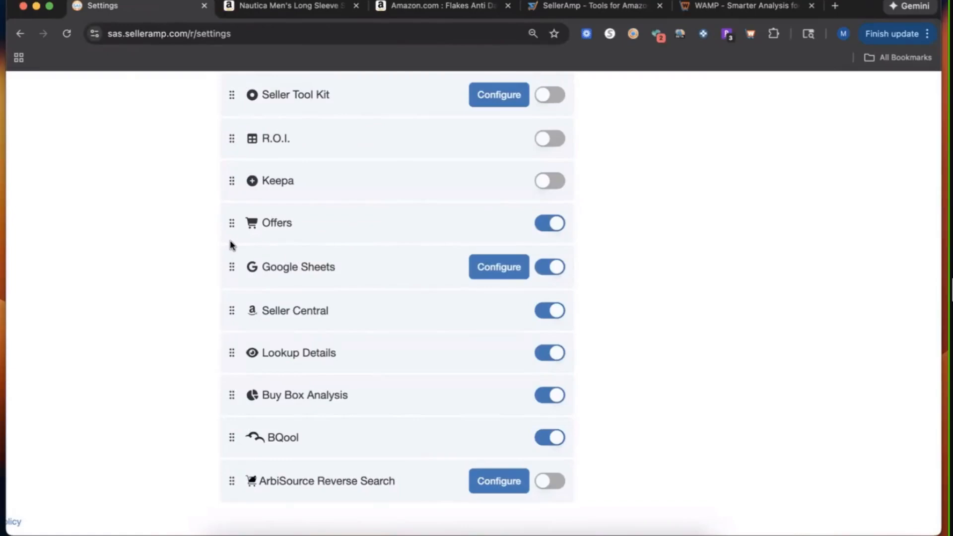
scroll(404, 362, "up", 15)
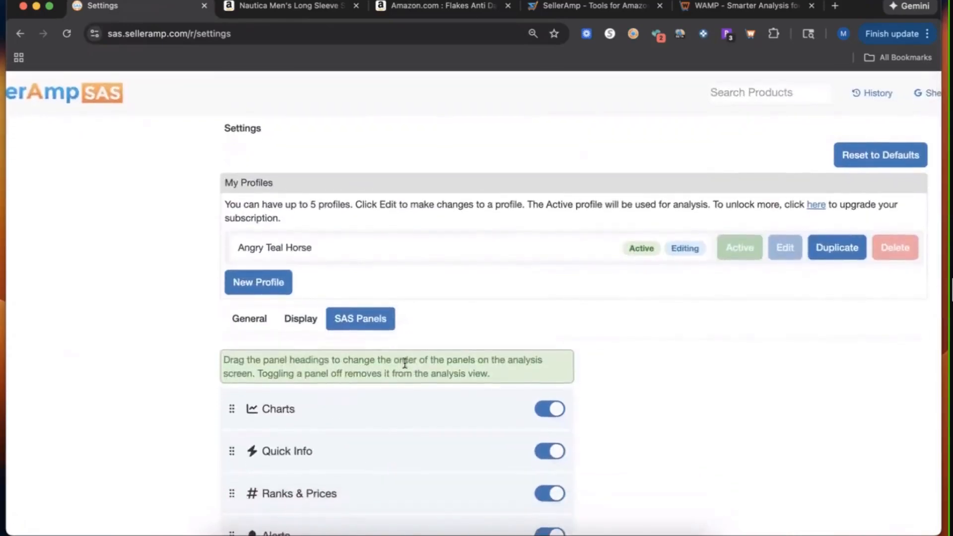
key("super+l")
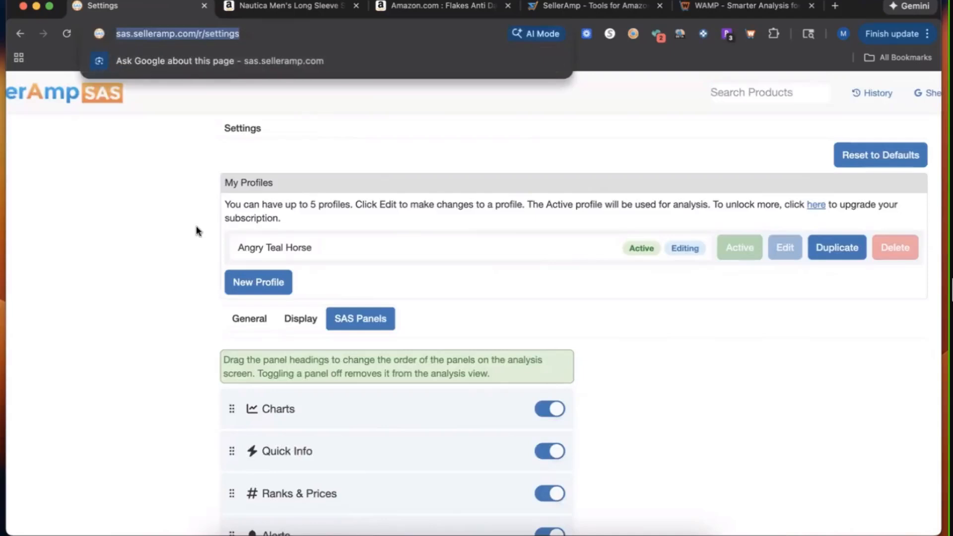
scroll(223, 248, "down", 2)
left_click(248, 263)
left_click(366, 265)
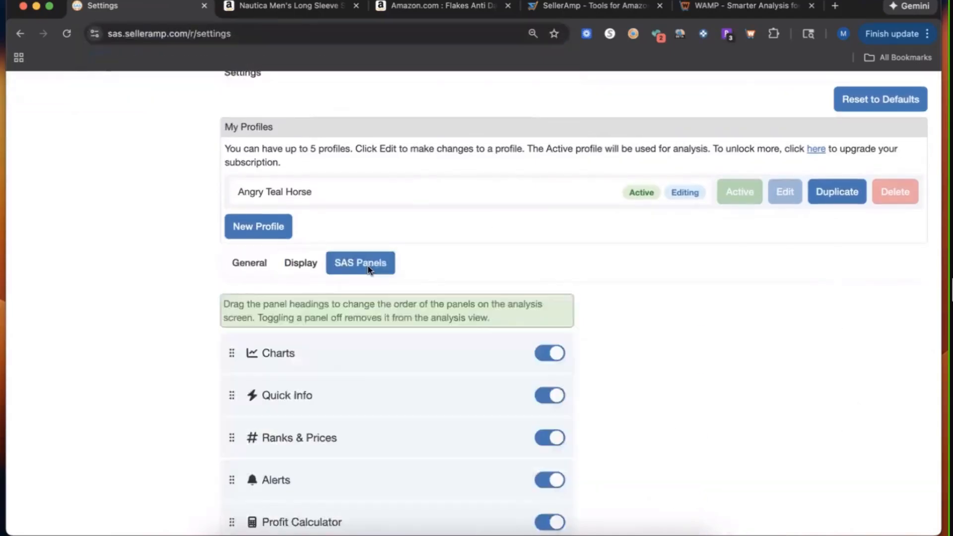
scroll(263, 385, "down", 10)
scroll(315, 422, "up", 5)
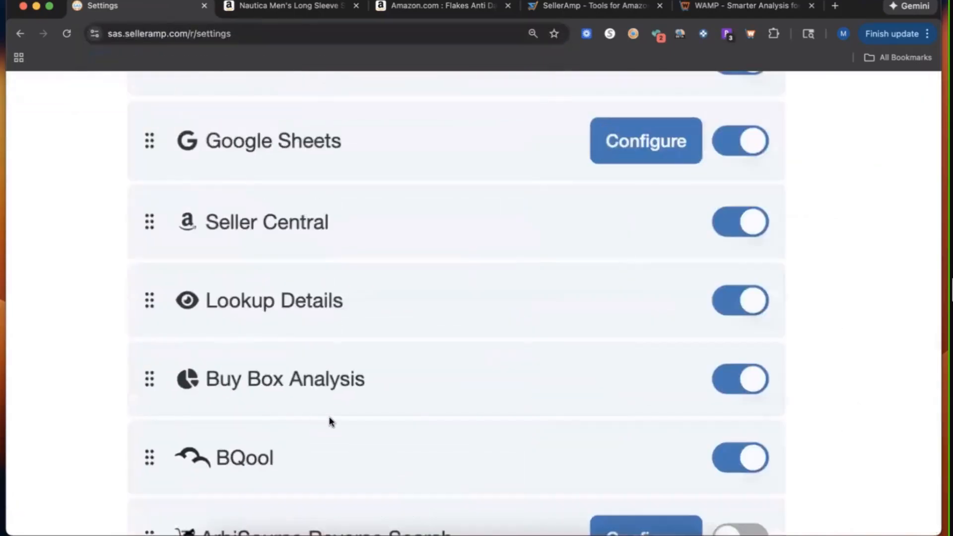
scroll(330, 422, "down", 5)
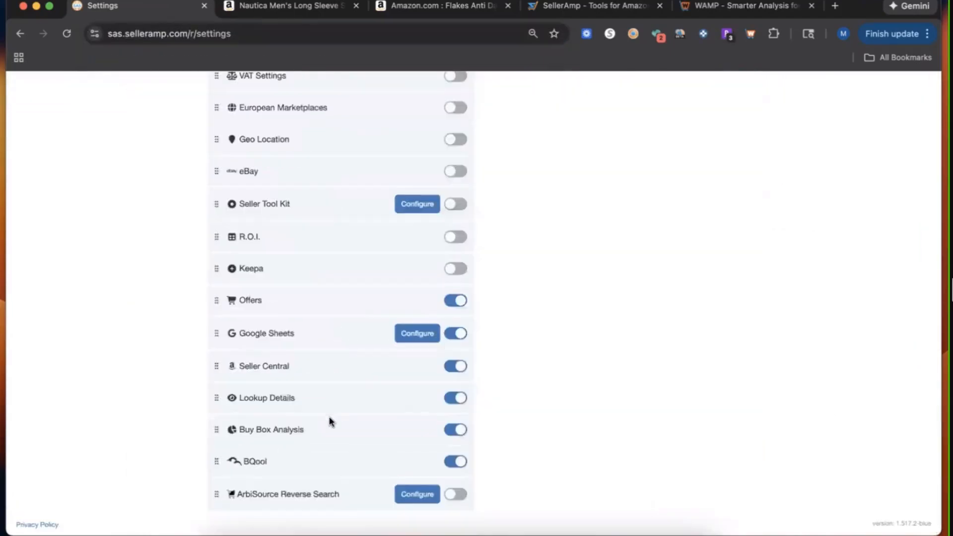
- Switch to the Nautica product page and examine the seller pie chart under Buy Box Analysis
left_click(263, 10)
scroll(763, 199, "down", 5)
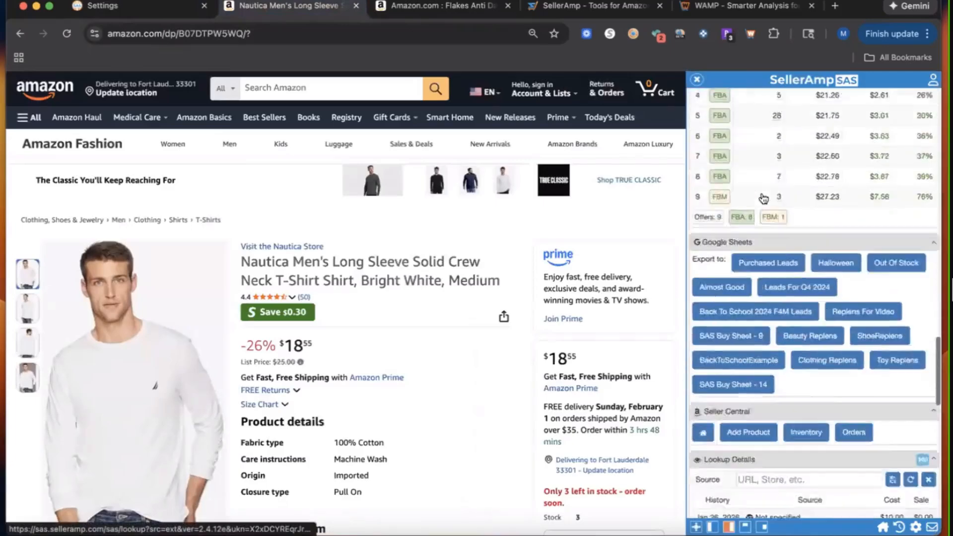
scroll(764, 198, "up", 5)
scroll(781, 196, "up", 3)
scroll(929, 281, "up", 5)
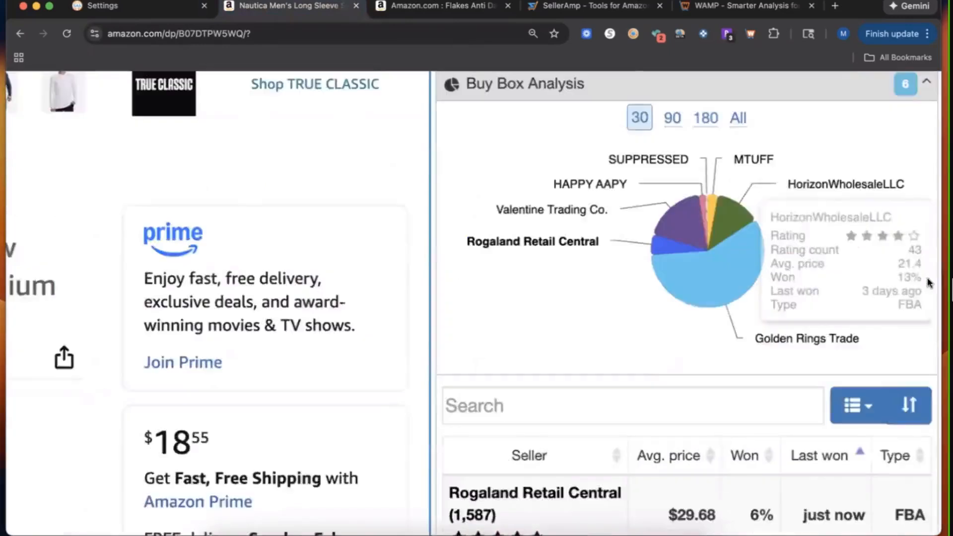
- Examine individual sellers' details in the Buy Box Analysis pie chart, including HorizonWholesaleLLC
scroll(929, 282, "up", 3)
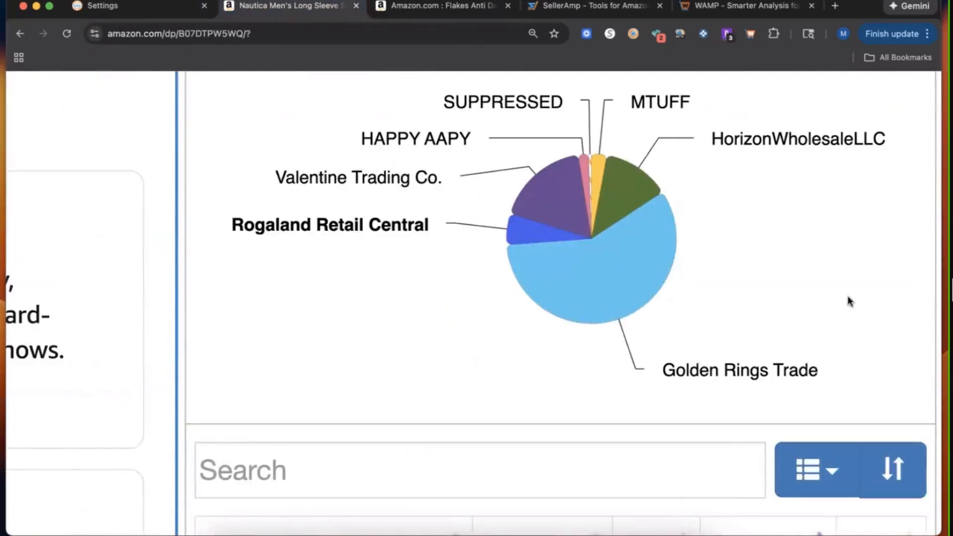
left_click(176, 15)
left_click(241, 9)
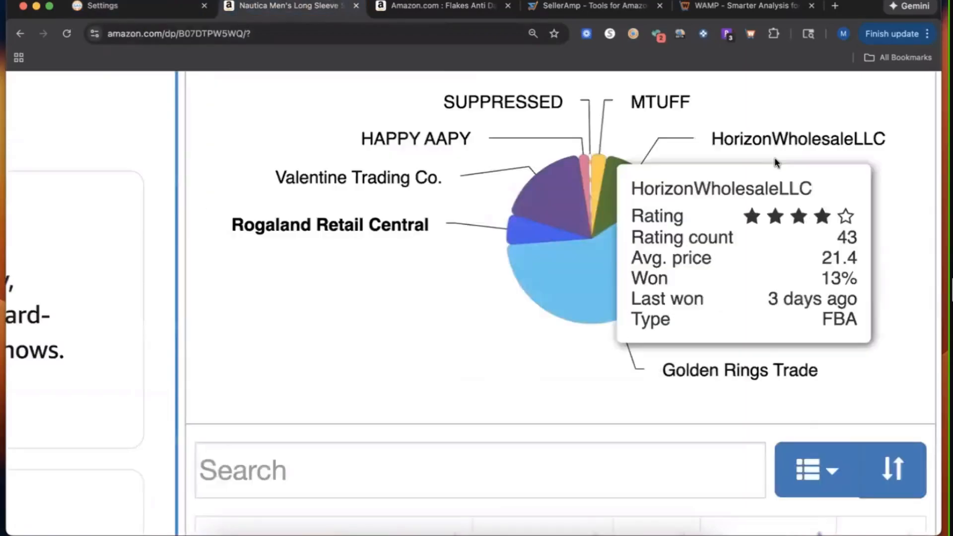
scroll(776, 162, "down", 5)
scroll(776, 162, "up", 15)
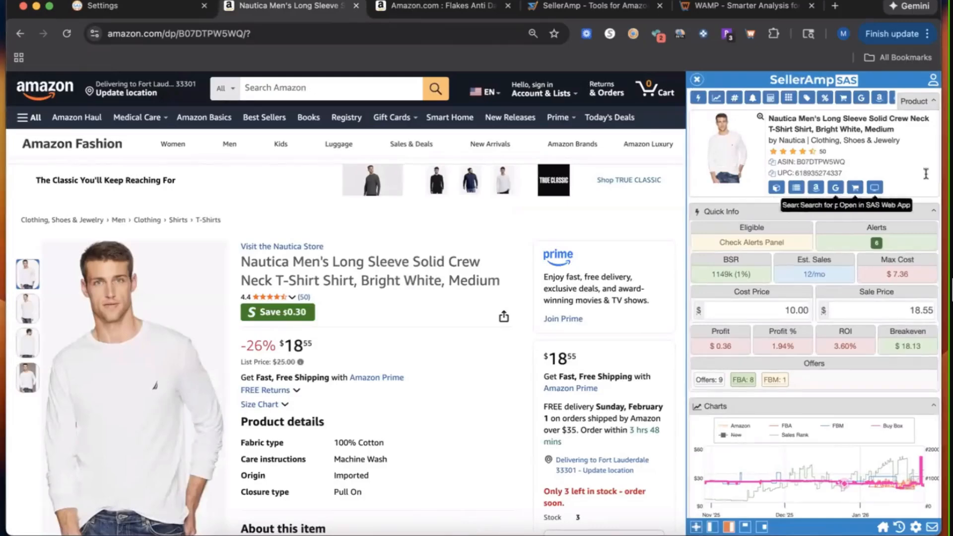
- Examine the Nautica product header in SellerAmp, including its title, ASIN, UPC and the row of product shortcuts
scroll(930, 167, "up", 5)
scroll(929, 168, "up", 2)
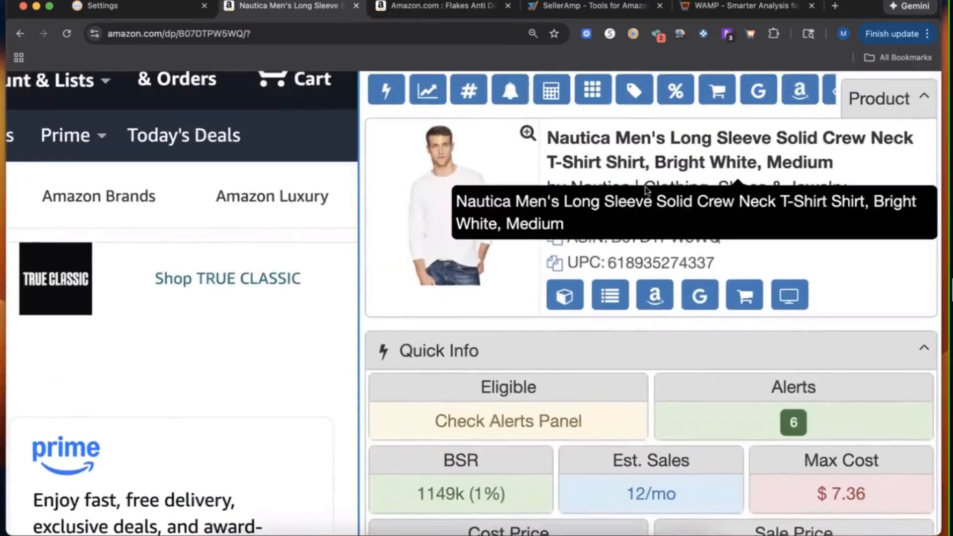
scroll(647, 190, "down", 7)
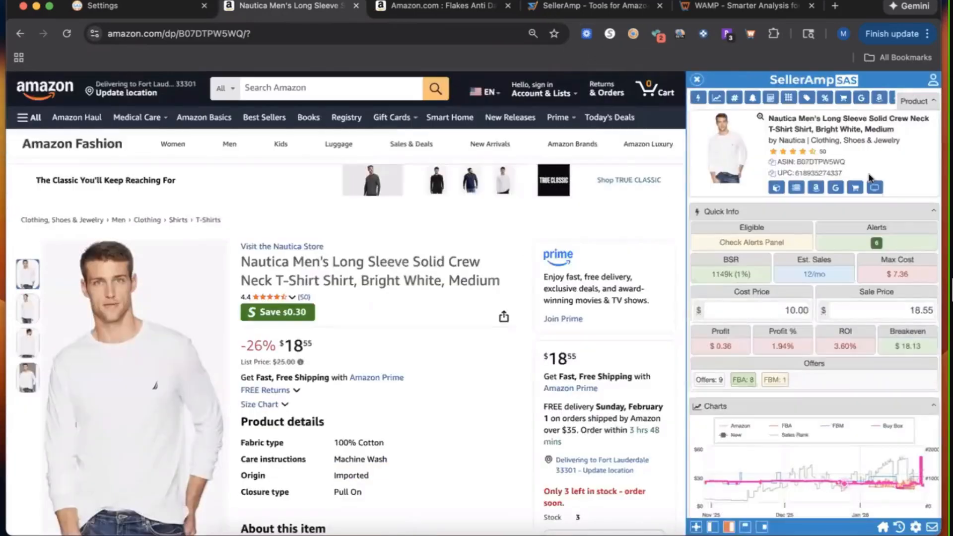
scroll(942, 122, "up", 2)
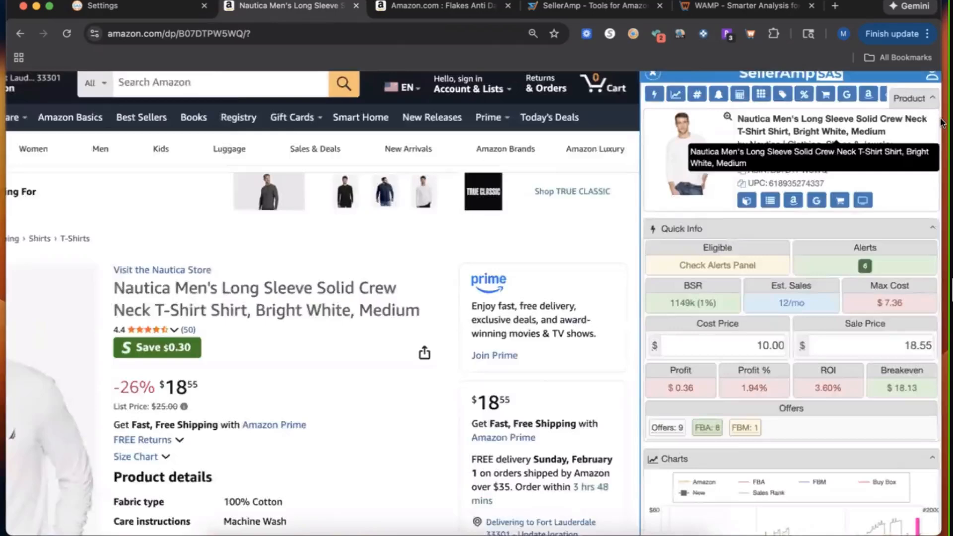
scroll(942, 122, "up", 3)
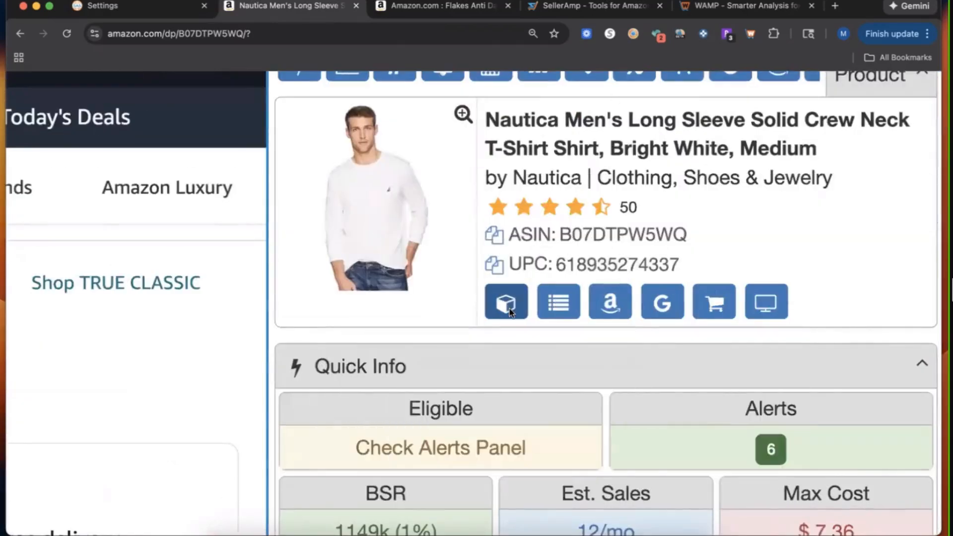
scroll(521, 330, "down", 1)
mouse_move(507, 272)
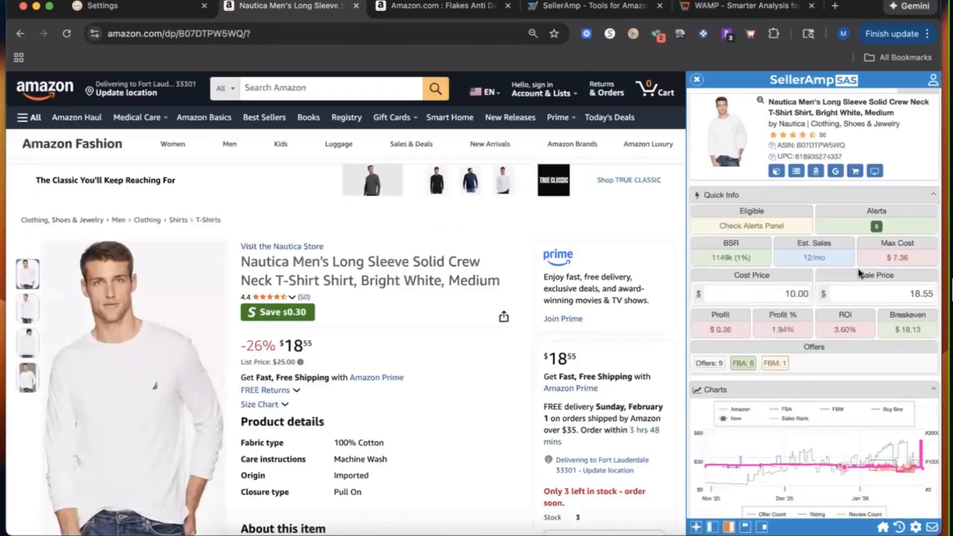
- Switch the Fulfilment Type in the Profit Calculator to FBM and check the FBM Cost and Quick Info figures
scroll(858, 269, "down", 10)
scroll(858, 260, "down", 4)
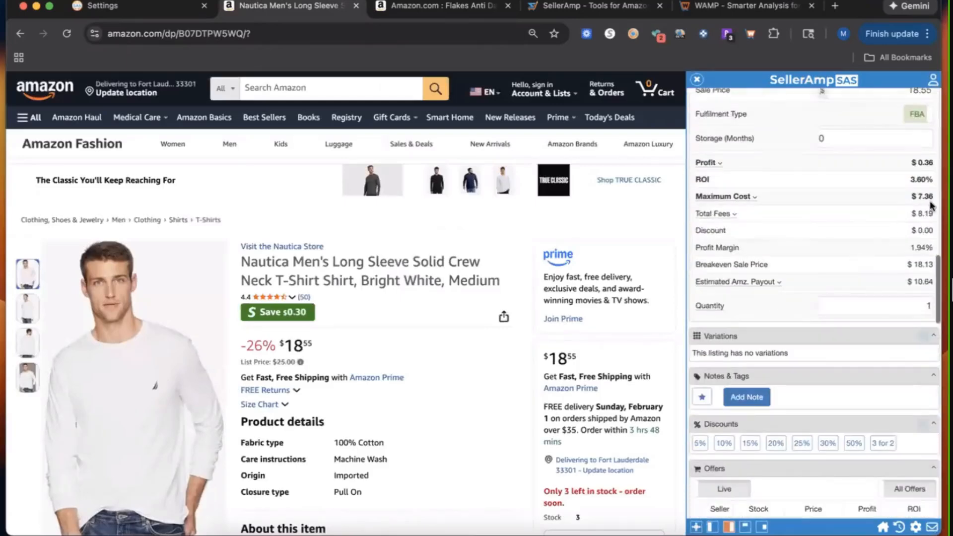
scroll(904, 228, "up", 3)
left_click(883, 245)
triple_click(513, 308)
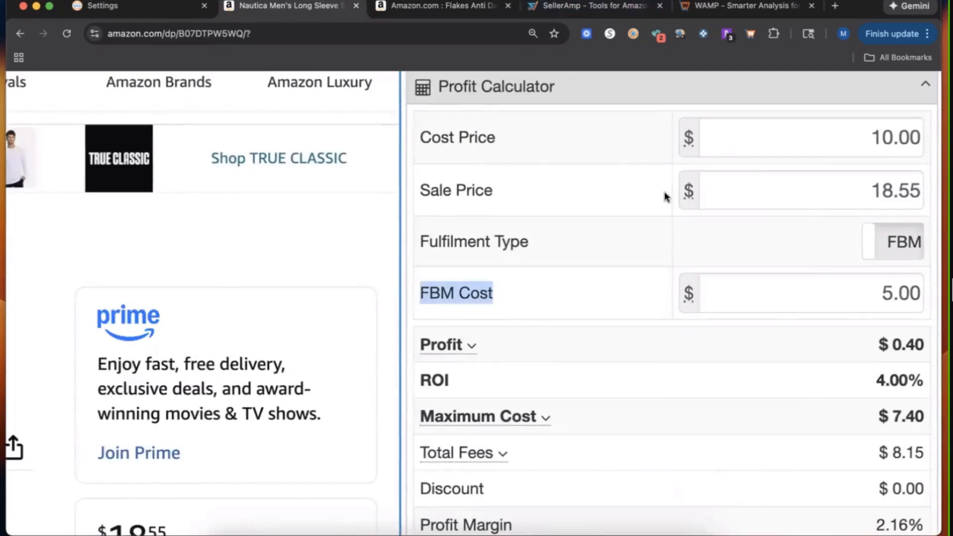
scroll(665, 198, "down", 5)
scroll(846, 214, "up", 10)
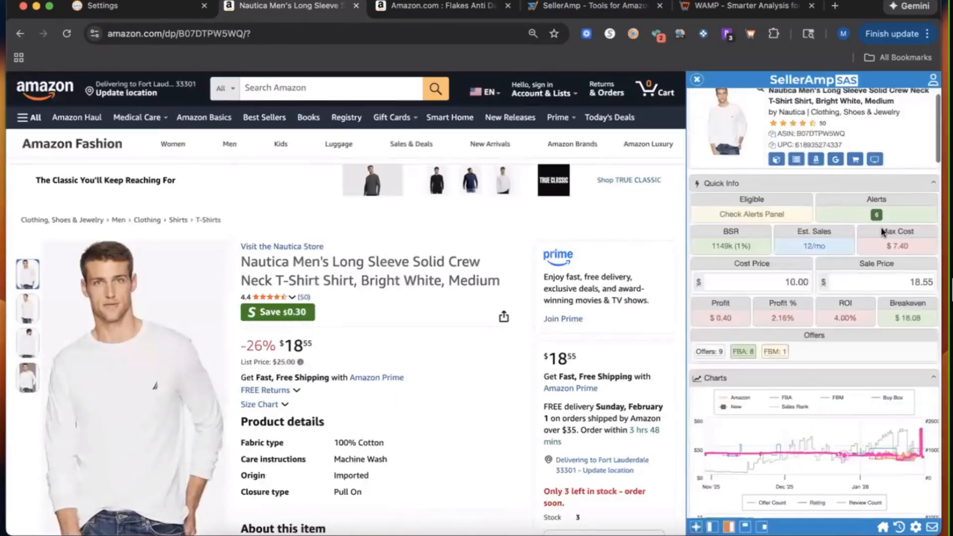
scroll(894, 237, "up", 2)
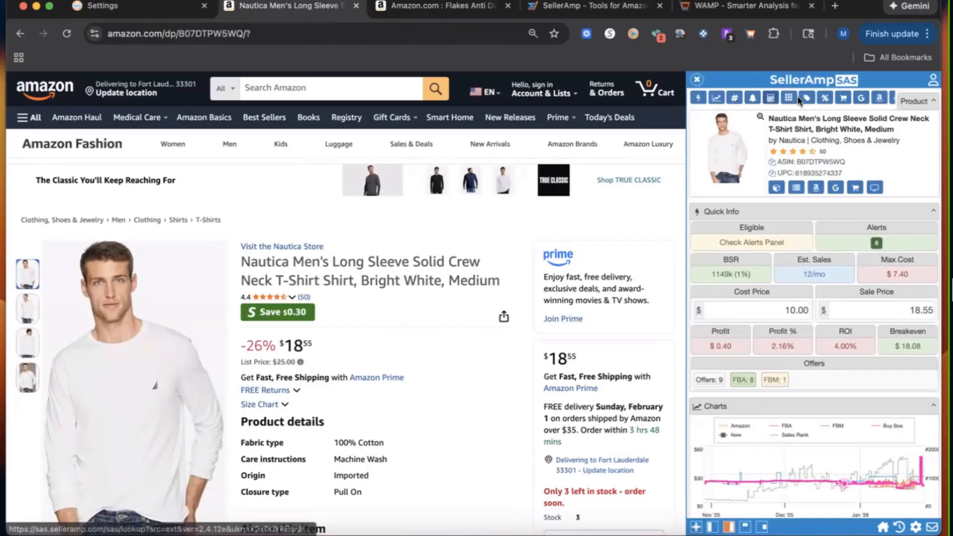
- Jump to the Profit Calculator, set the Fulfilment Type back to FBA, and try the calculator shortcut again
left_click(778, 97)
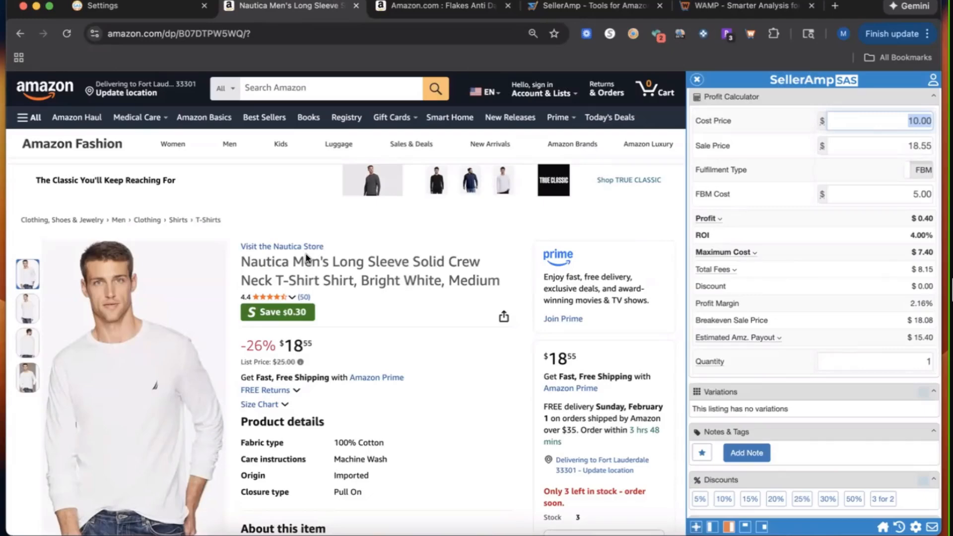
left_click(922, 170)
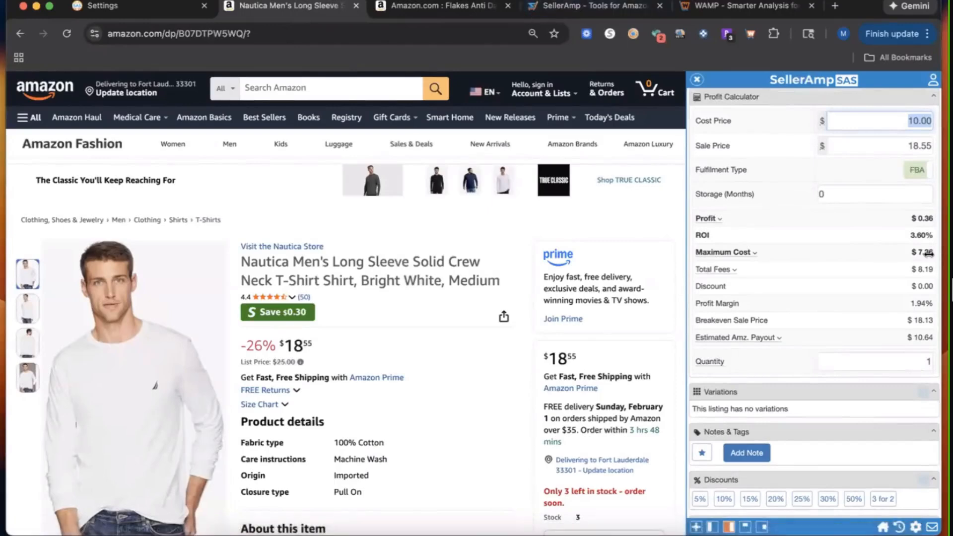
scroll(932, 257, "up", 15)
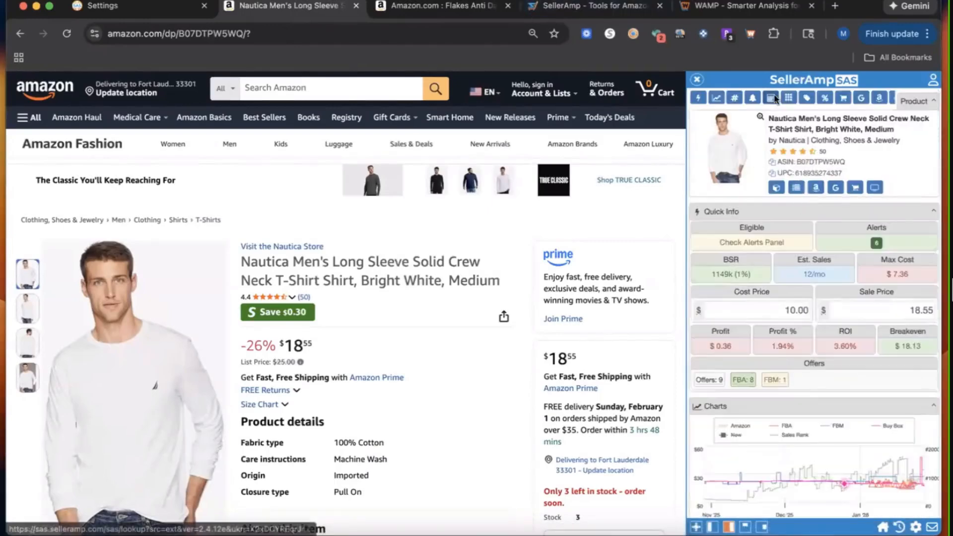
left_click(771, 98)
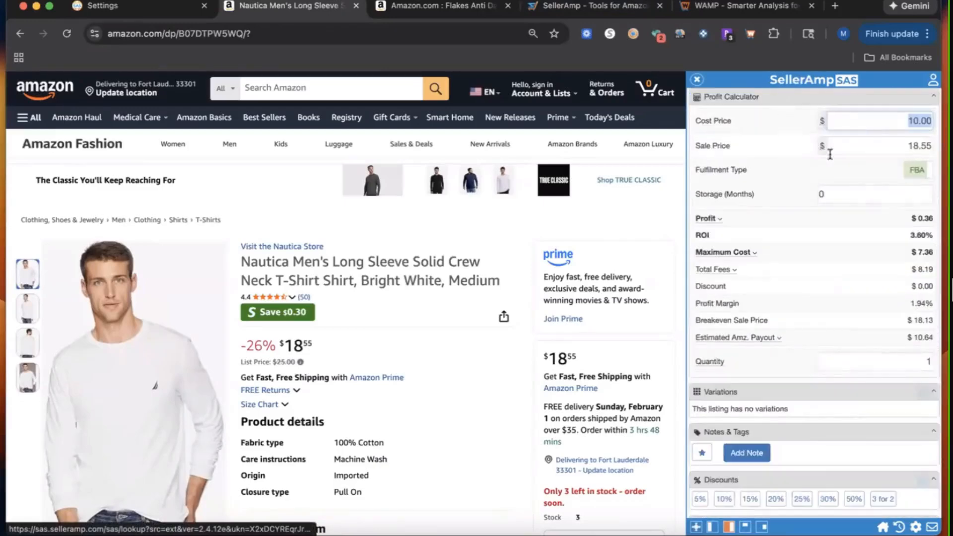
scroll(873, 210, "up", 15)
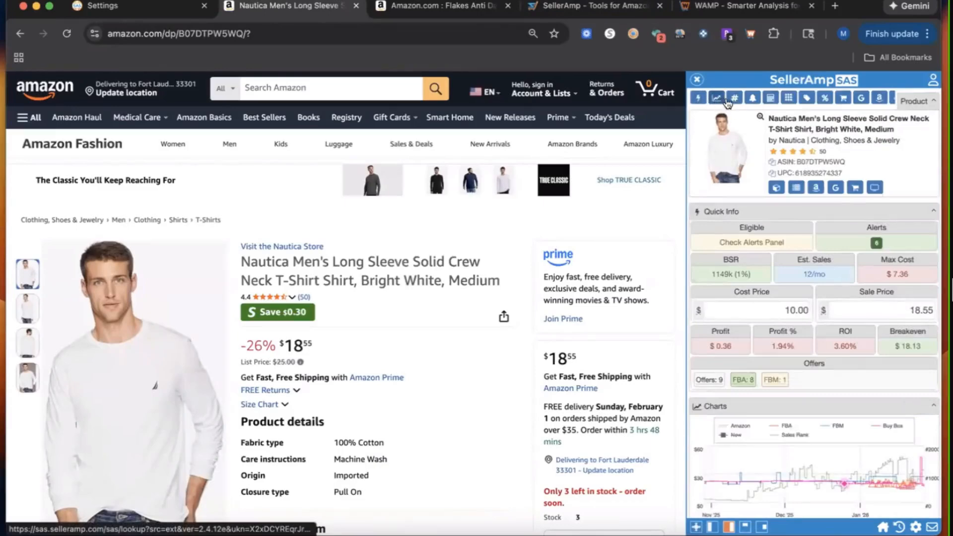
- Search for the Nautica product title on Google and on Walmart, and close the Walmart results
scroll(734, 102, "down", 5)
scroll(736, 102, "down", 3)
scroll(802, 269, "up", 8)
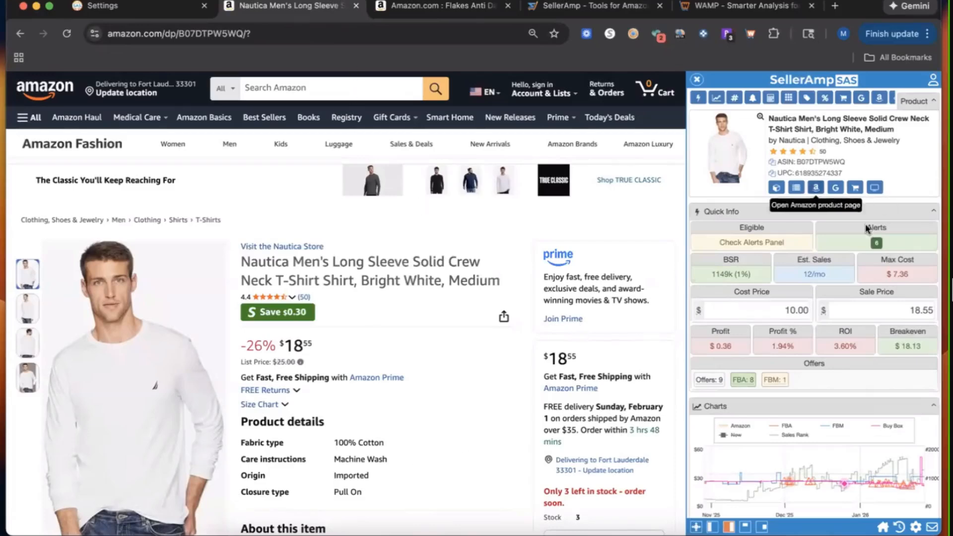
left_click(836, 189)
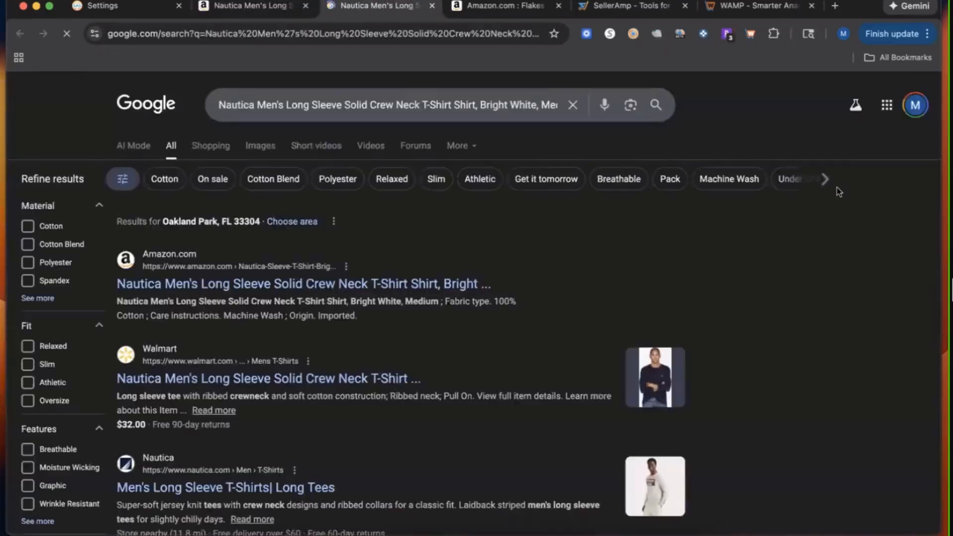
key("ctrl+shift+Tab")
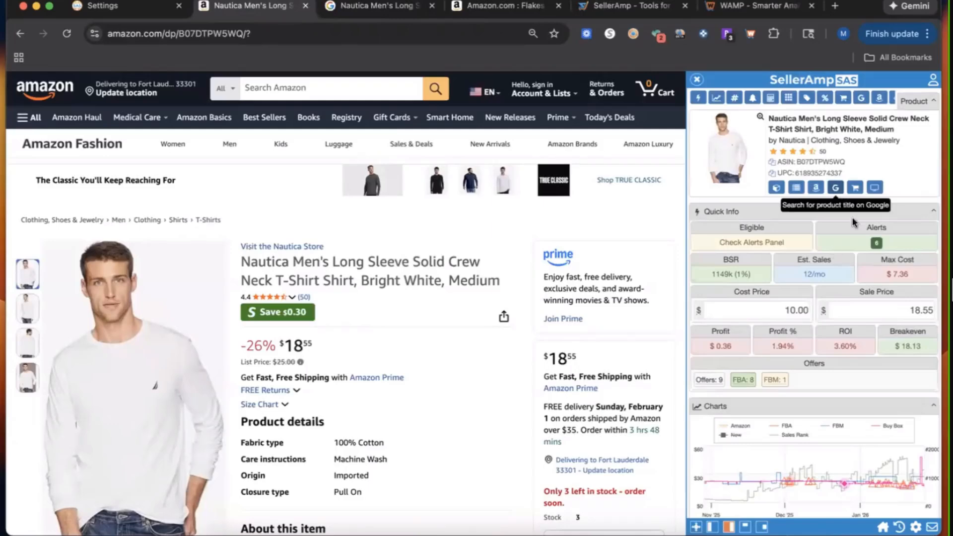
left_click(862, 194)
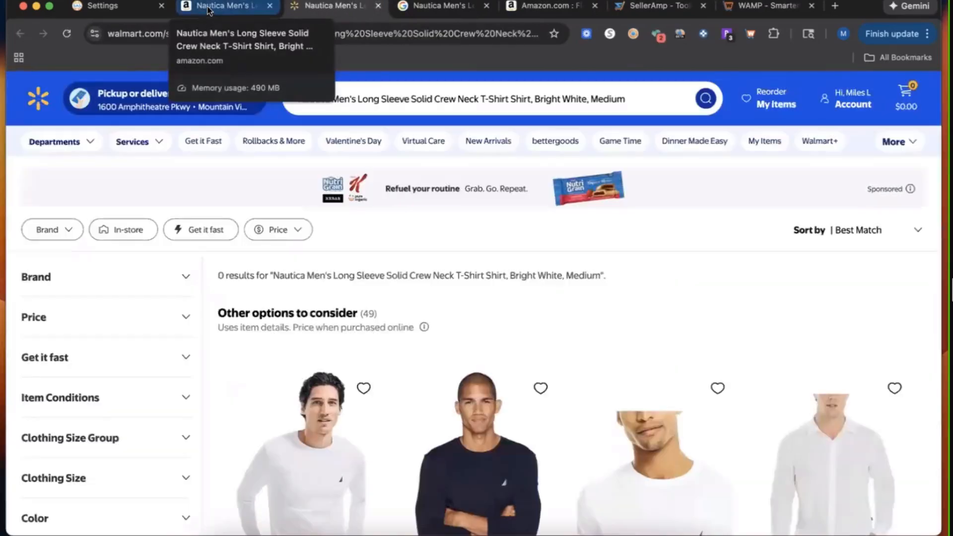
left_click(379, 7)
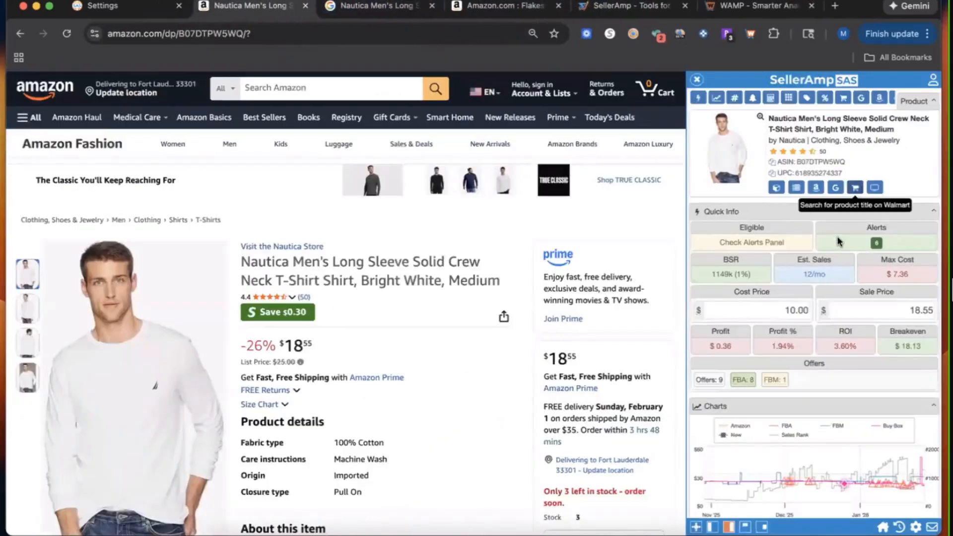
- Open the Nautica product in the SAS Web App, and return to its Amazon page to view Quick Info
left_click(875, 188)
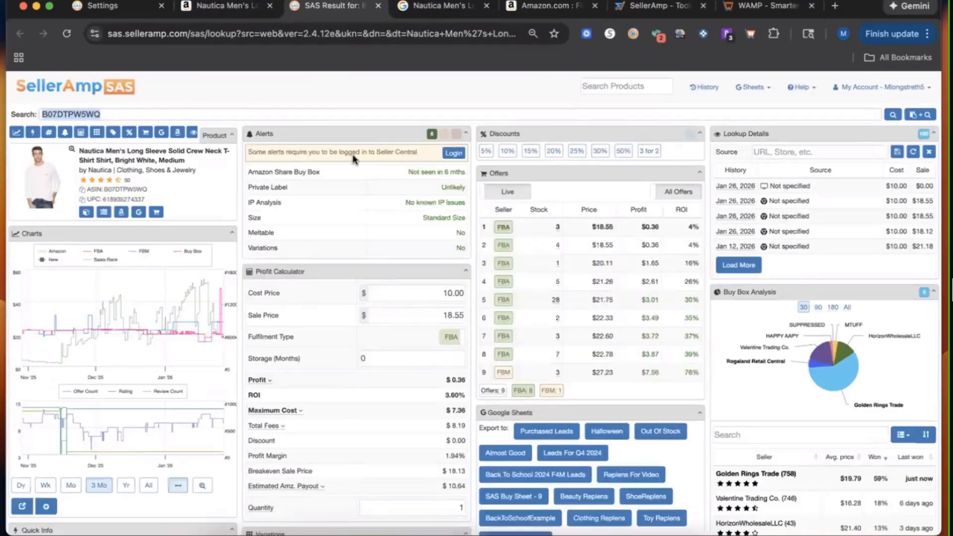
left_click(190, 7)
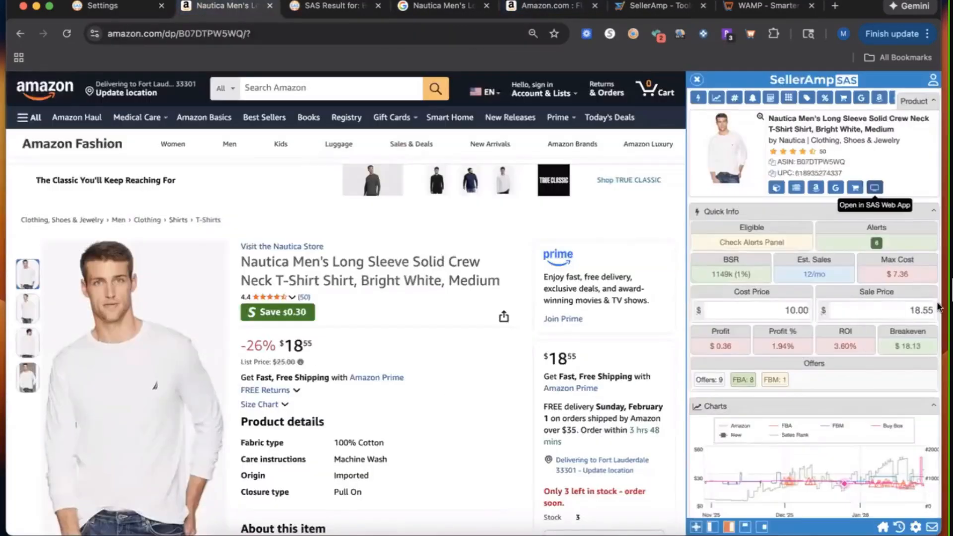
scroll(938, 307, "up", 3)
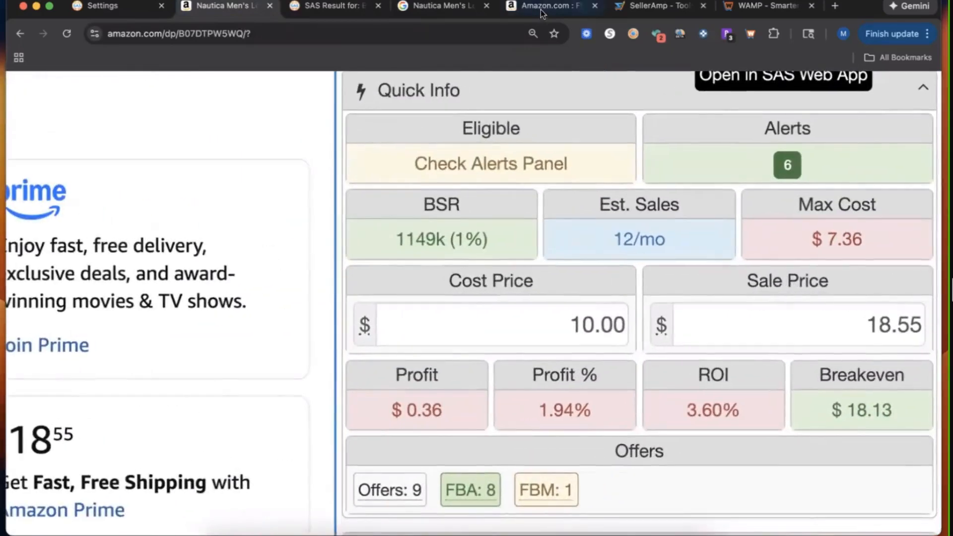
- Place the Flakes product page's browser tab directly after the Nautica one and return to the Nautica page
left_click_drag(546, 5, 306, 11)
left_click(221, 6)
scroll(627, 195, "down", 3)
scroll(633, 198, "down", 3)
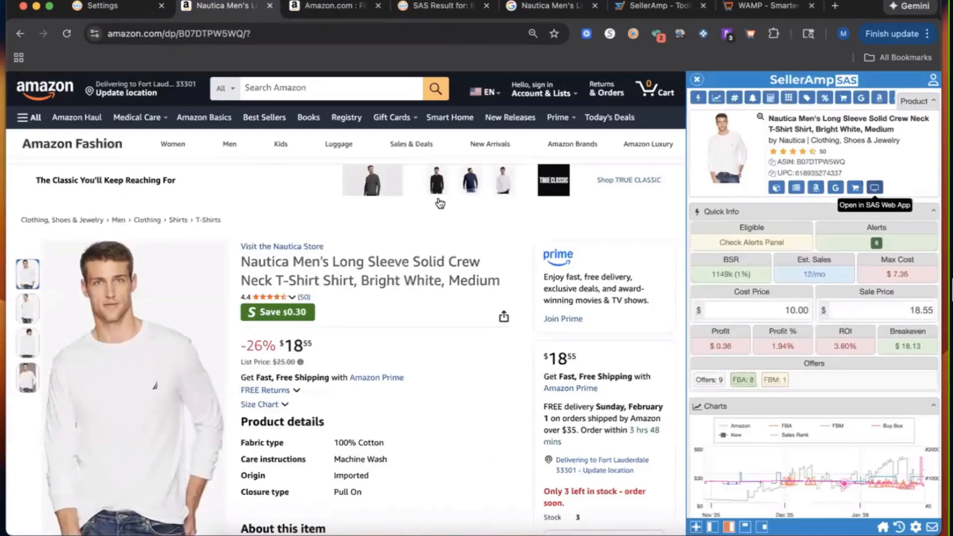
- Load the GAP Mens Heritage Logo Full Zip Hoodie page from the "gap zip" address suggestion and show its SellerAmp analysis
left_click(385, 33)
type("gap zip")
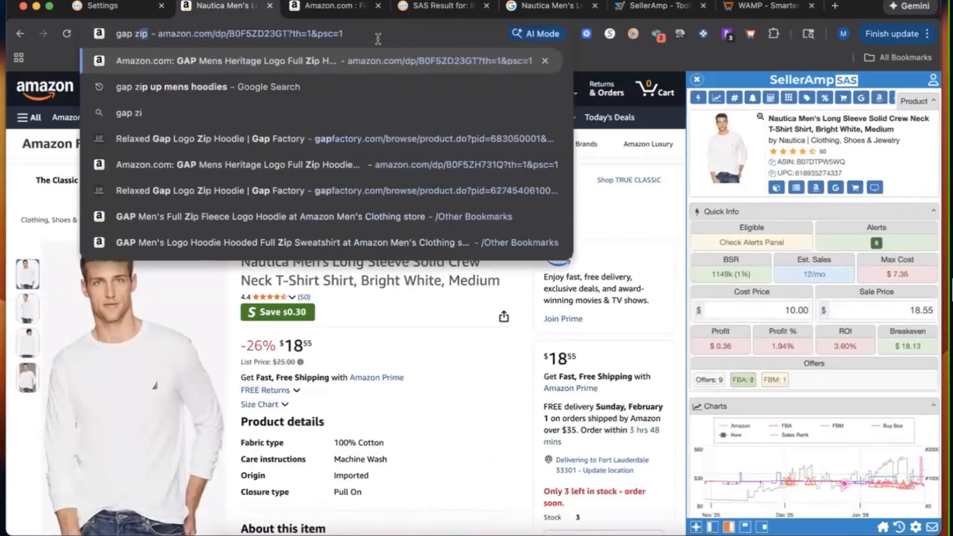
key("Return")
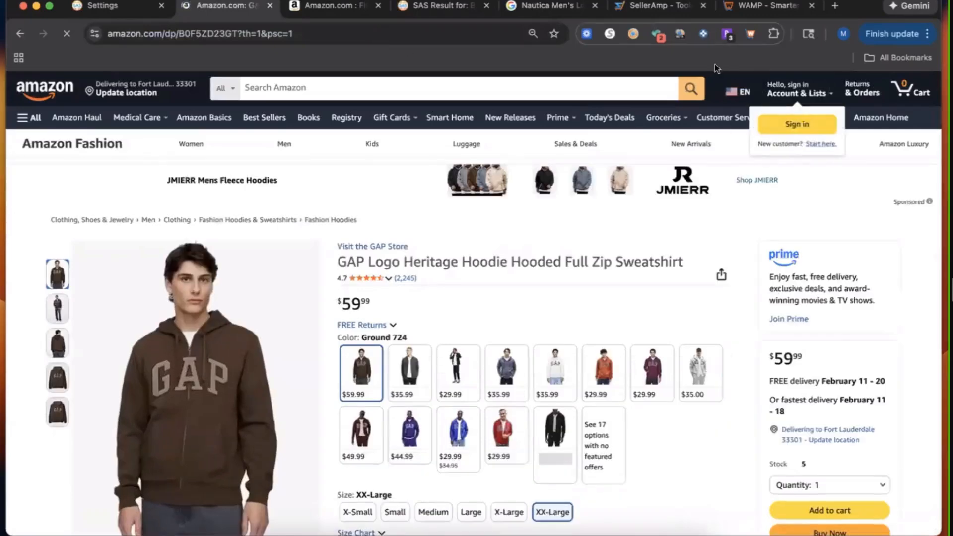
left_click(636, 35)
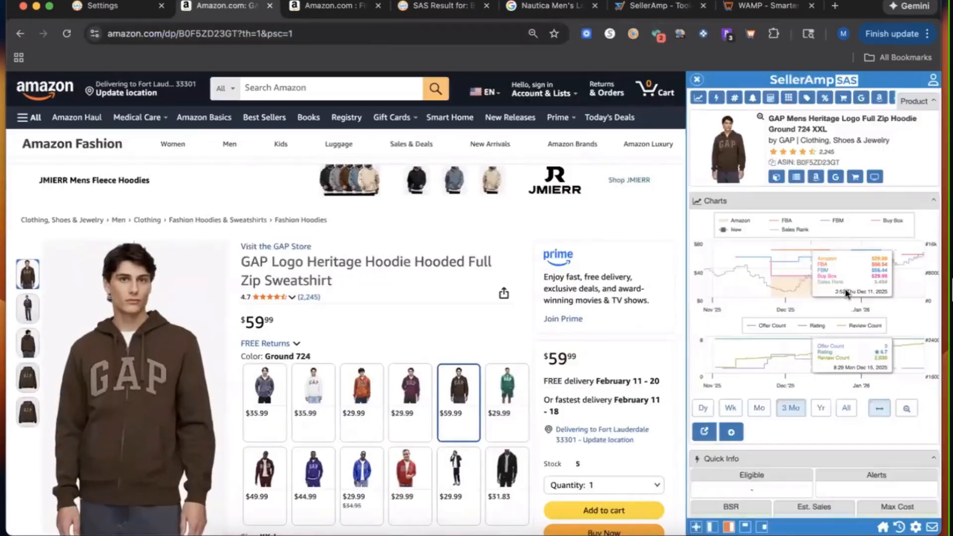
- Return to the SAS Panels settings and put Quick Info first, with Charts directly below it
left_click(105, 14)
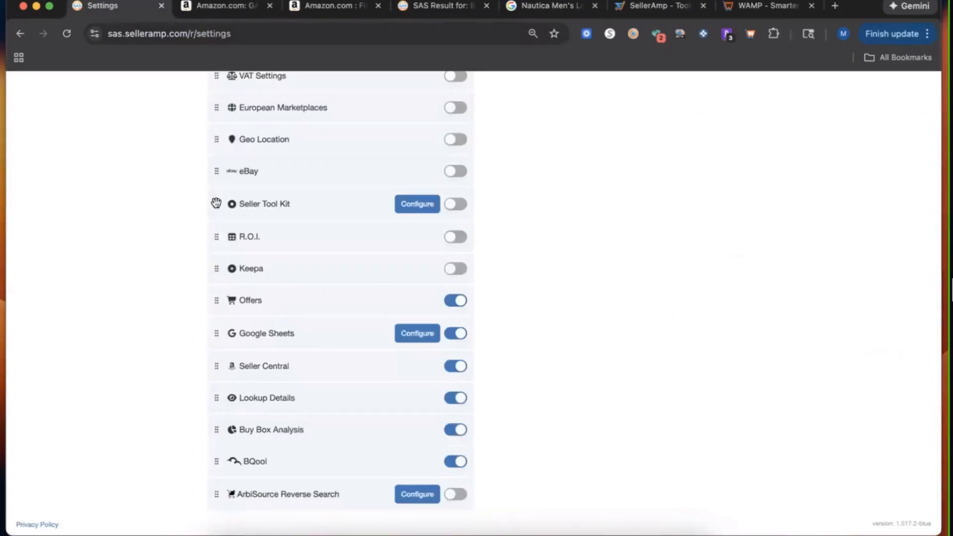
scroll(215, 376, "up", 10)
left_click_drag(213, 361, 216, 343)
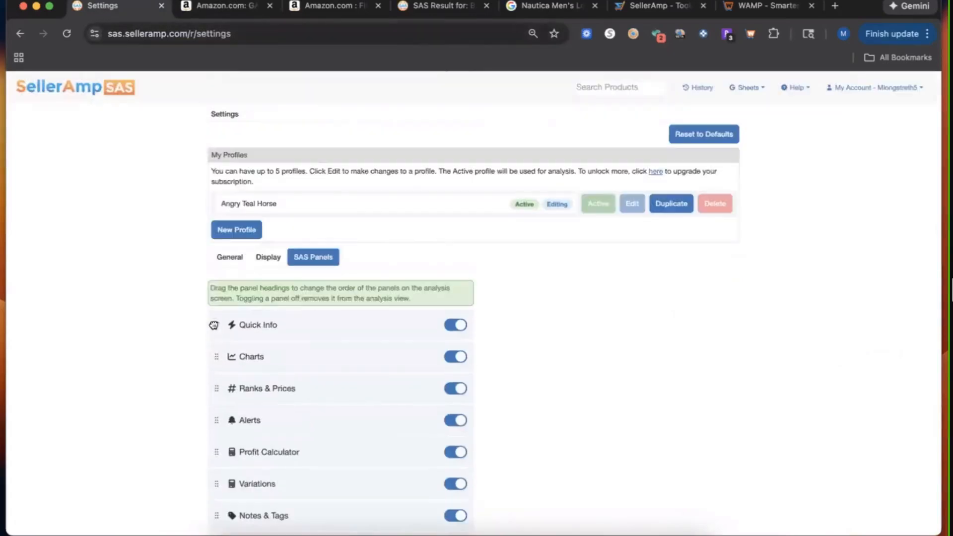
- Reload the GAP hoodie page and examine the Est. Sales explanation in Quick Info
left_click(230, 8)
left_click(67, 34)
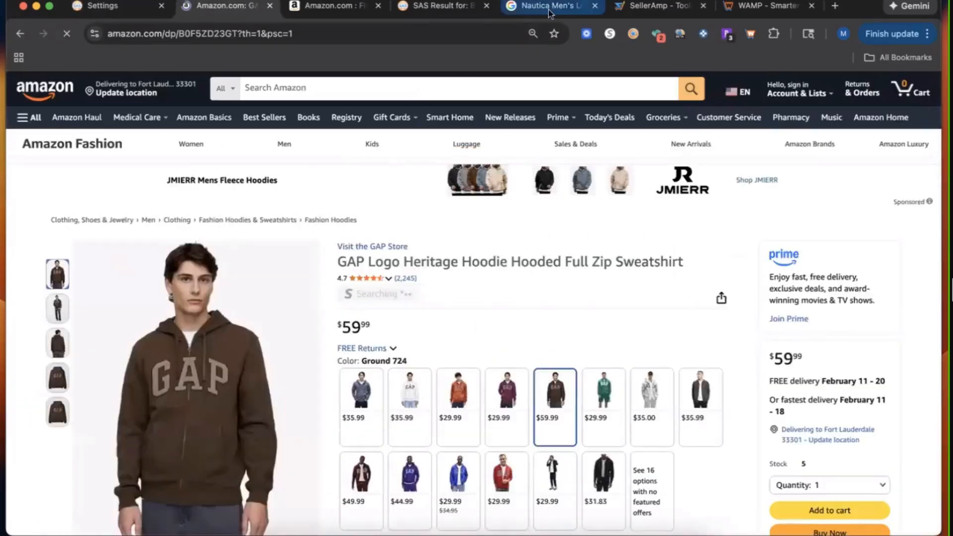
mouse_move(519, 91)
scroll(873, 231, "up", 5)
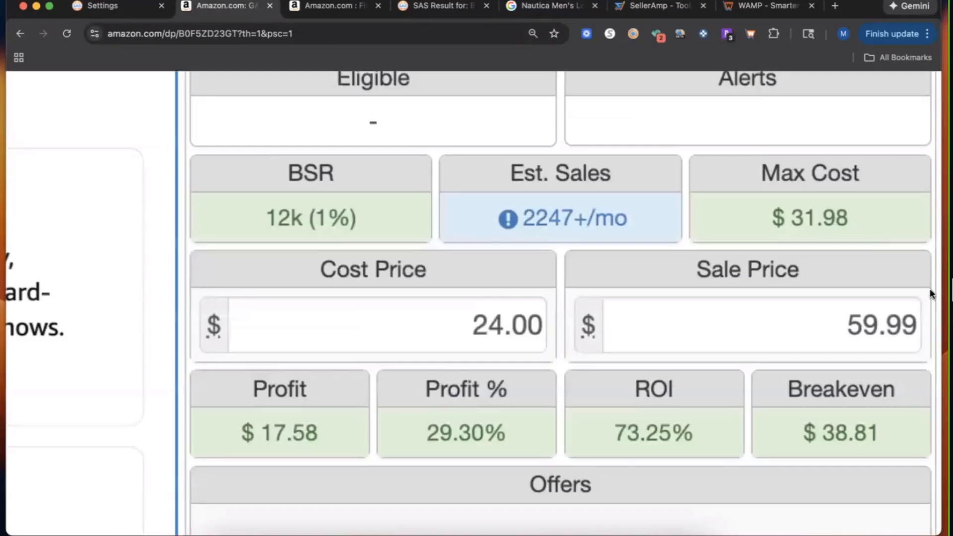
mouse_move(558, 215)
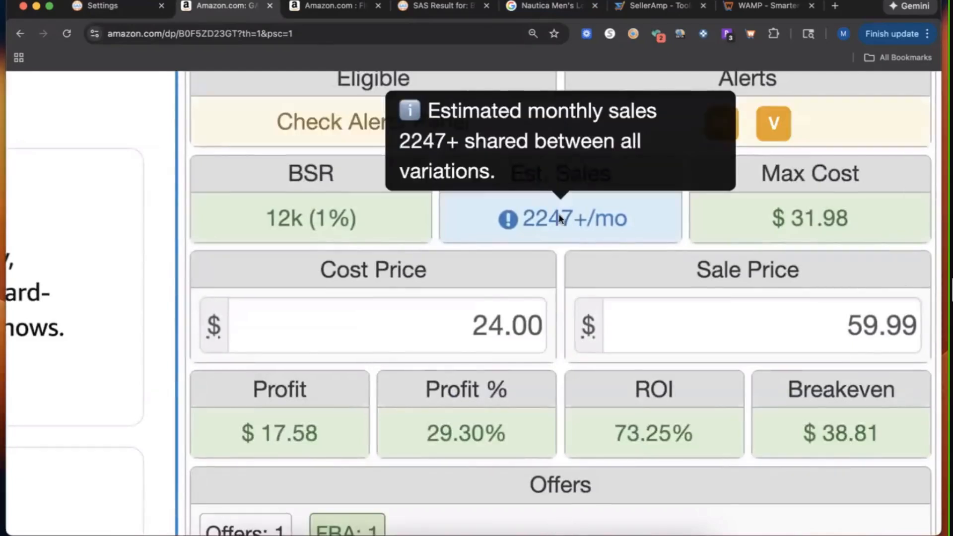
- Switch to the Flakes shampoo set page and examine the Est. Sales explanation in Quick Info
left_click(367, 6)
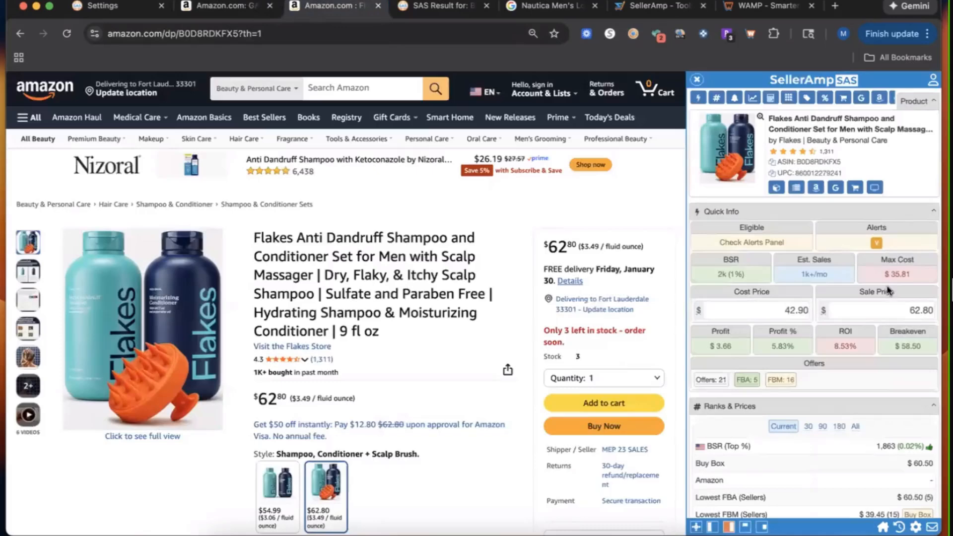
scroll(943, 313, "up", 5)
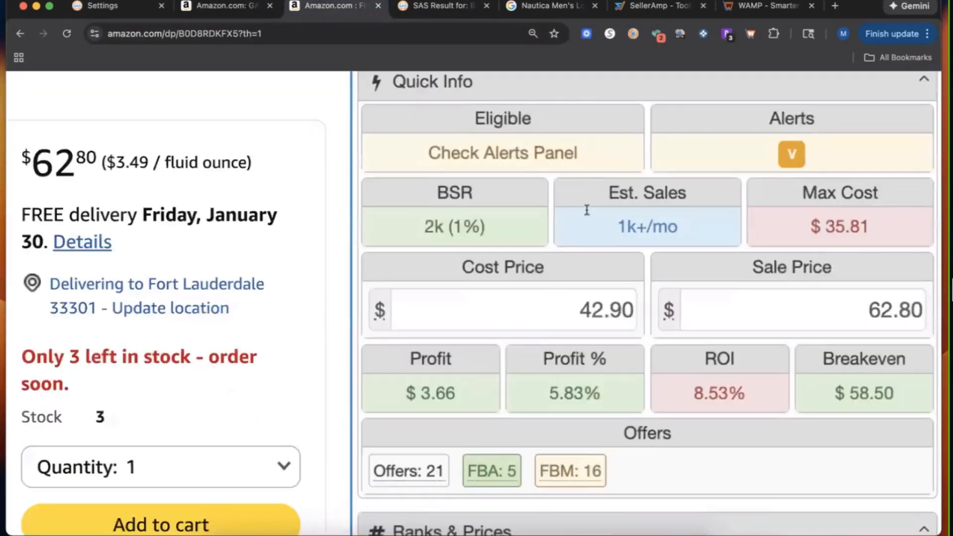
scroll(822, 277, "up", 3)
mouse_move(822, 277)
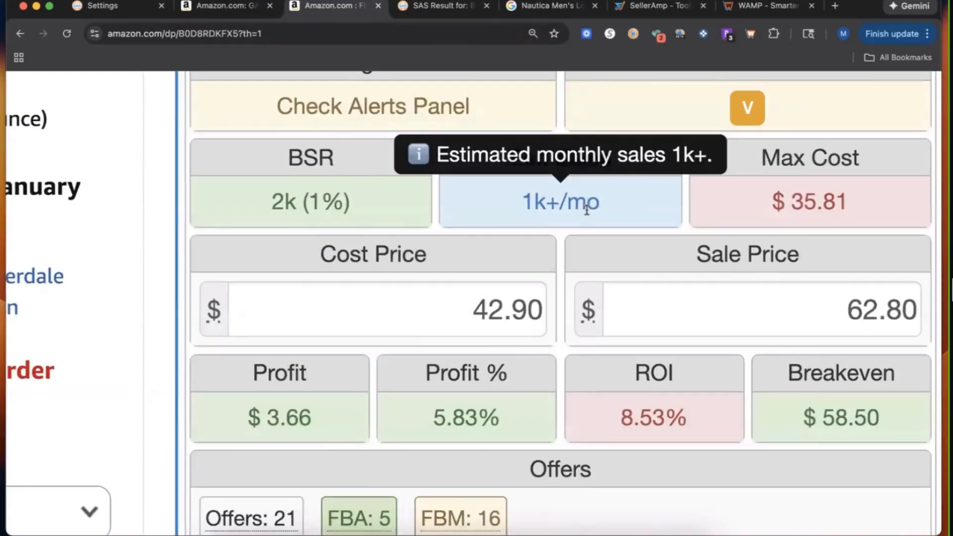
scroll(587, 208, "down", 5)
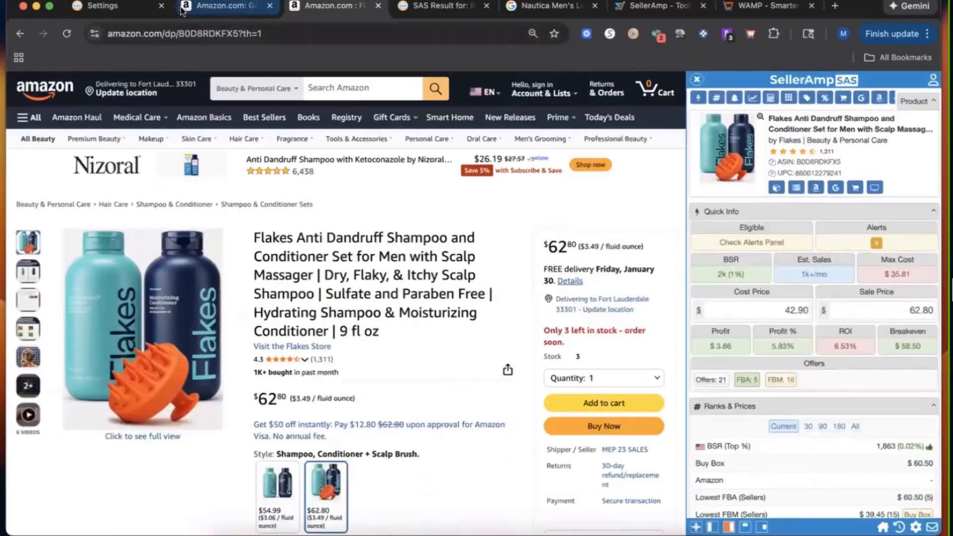
- Return to the GAP hoodie page and compare its Est. Sales explanation for shared variations
left_click(198, 10)
mouse_move(571, 232)
scroll(630, 224, "down", 5)
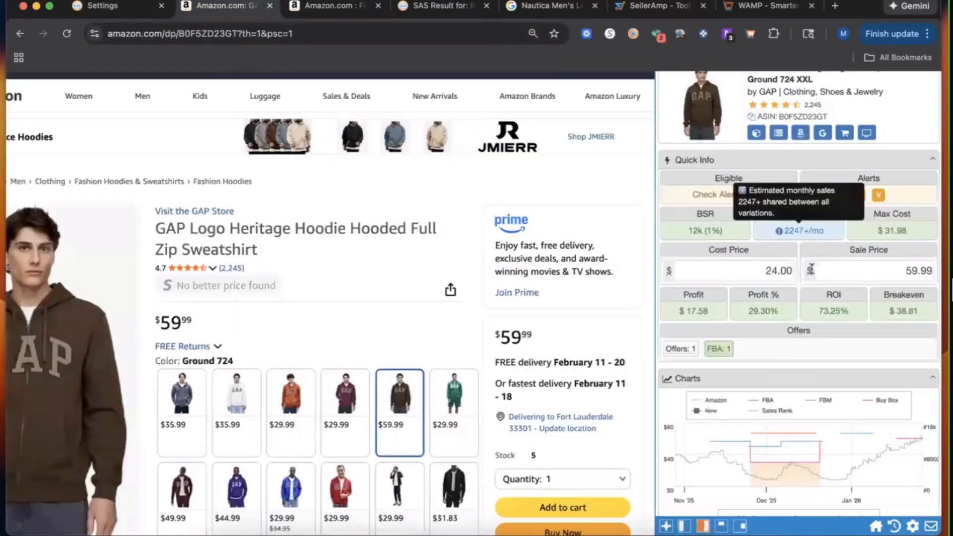
scroll(811, 269, "down", 3)
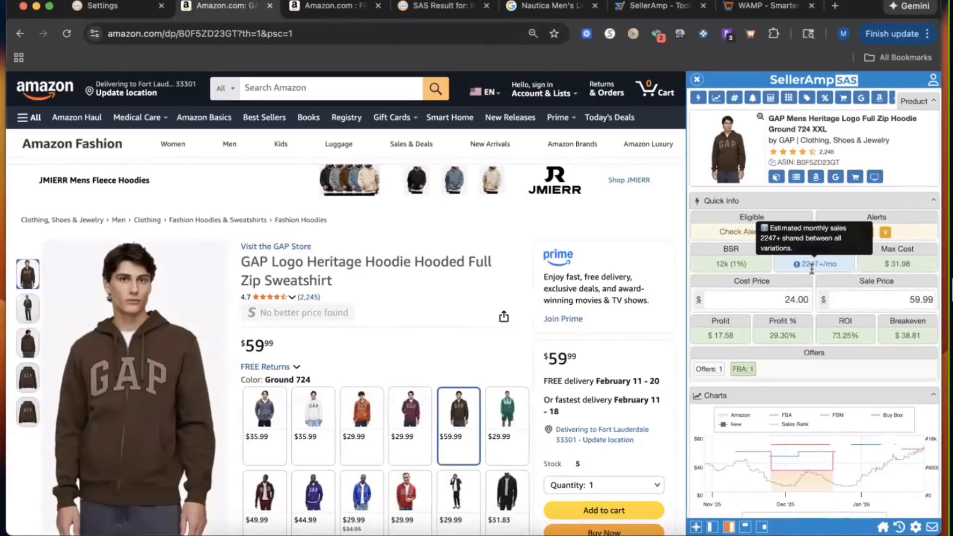
- Go back to the Flakes product page and review its Quick Info figures
left_click(307, 7)
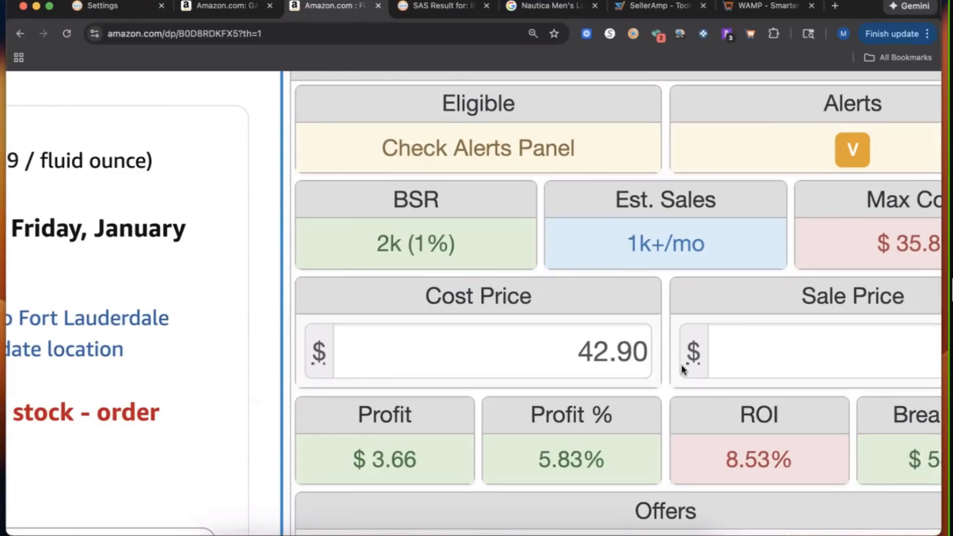
scroll(810, 296, "down", 5)
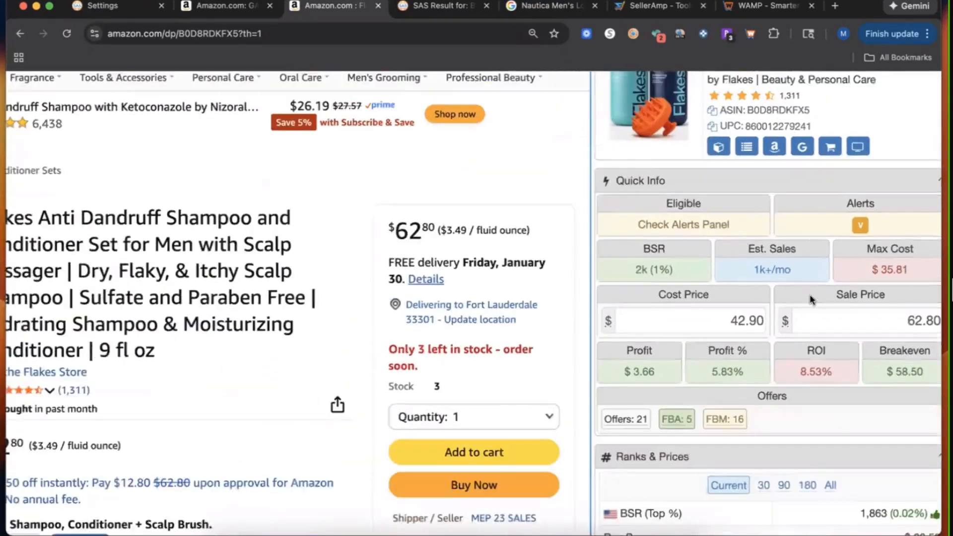
scroll(810, 298, "down", 1)
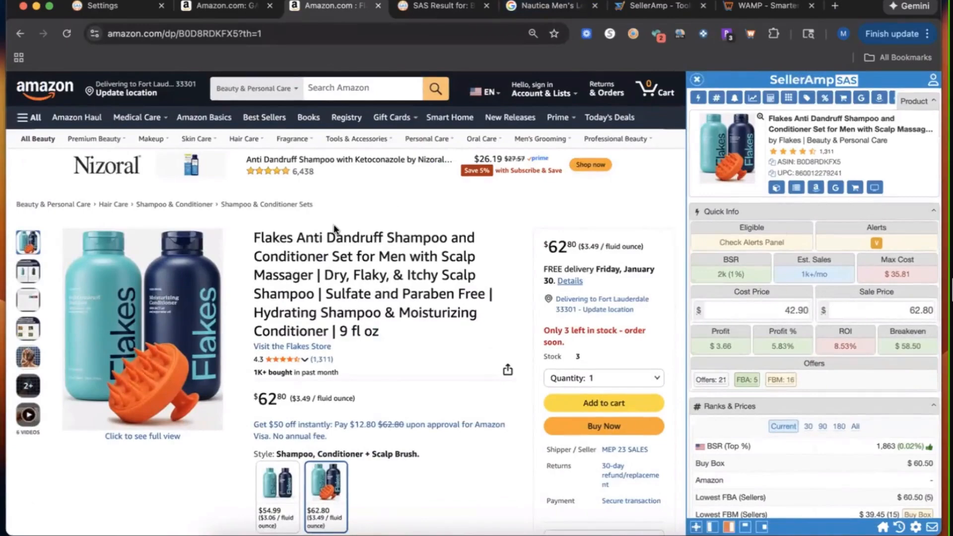
- Return to the GAP hoodie page and examine the Est. Sales and Private Label alert explanations in Quick Info
left_click(228, 5)
mouse_move(843, 271)
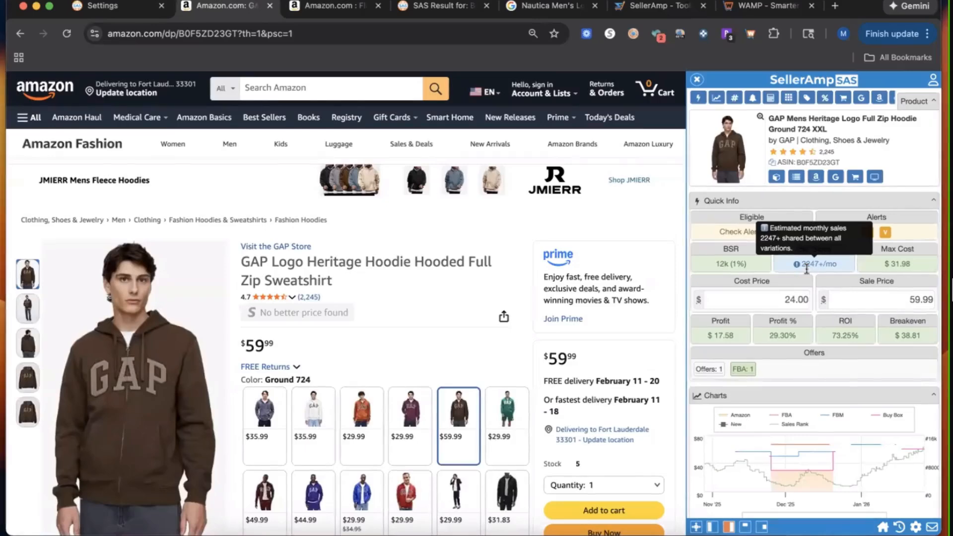
scroll(933, 251, "up", 5)
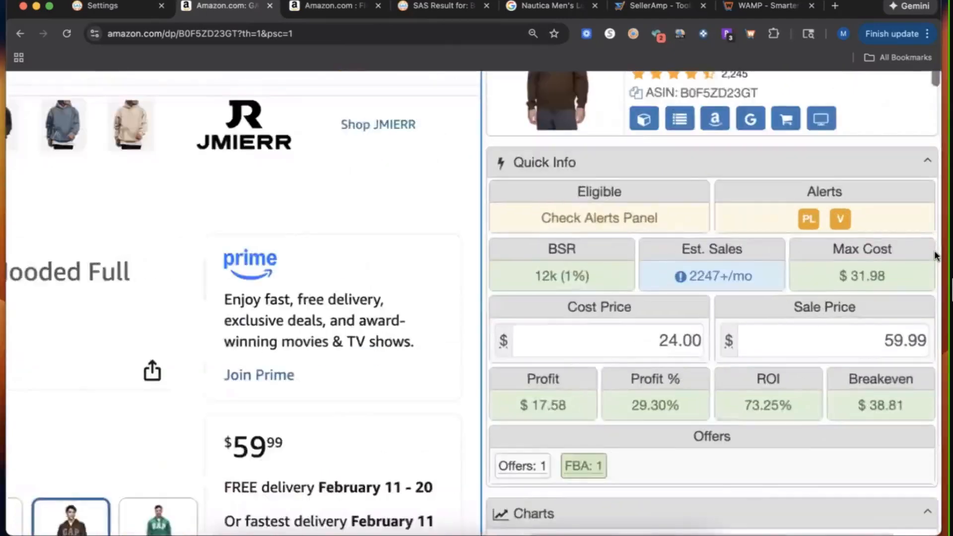
scroll(935, 255, "up", 4)
mouse_move(730, 200)
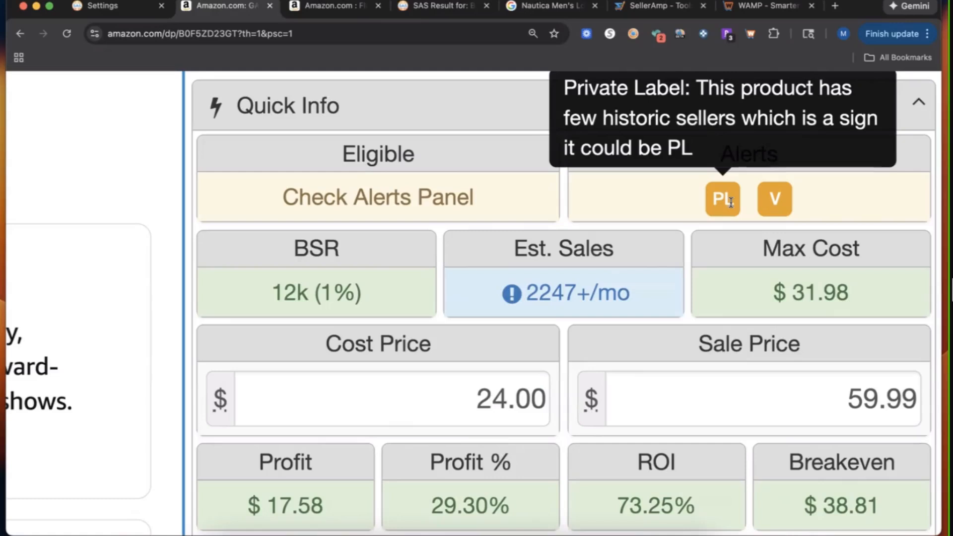
key("super+0")
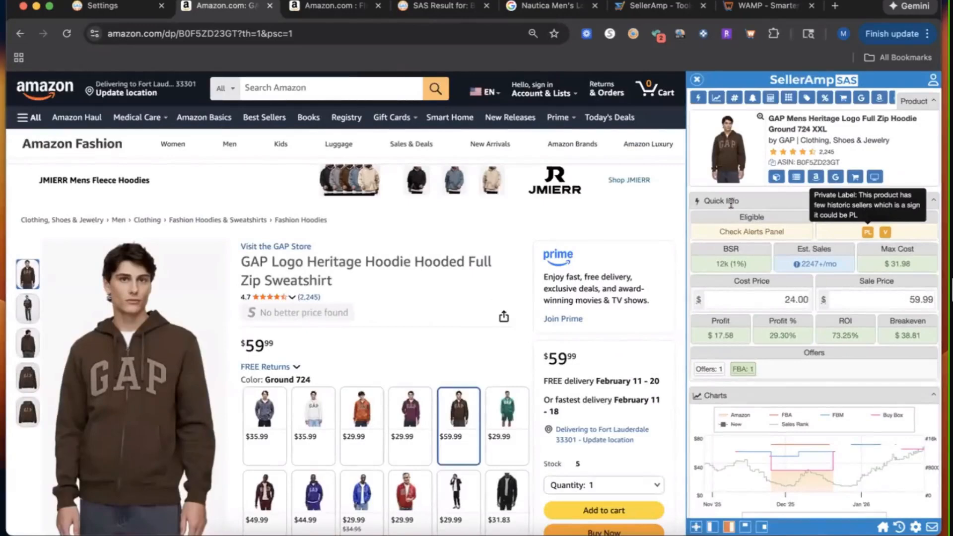
- Highlight the Ships from and Sold by details in the GAP hoodie listing's purchase box
scroll(660, 281, "down", 6)
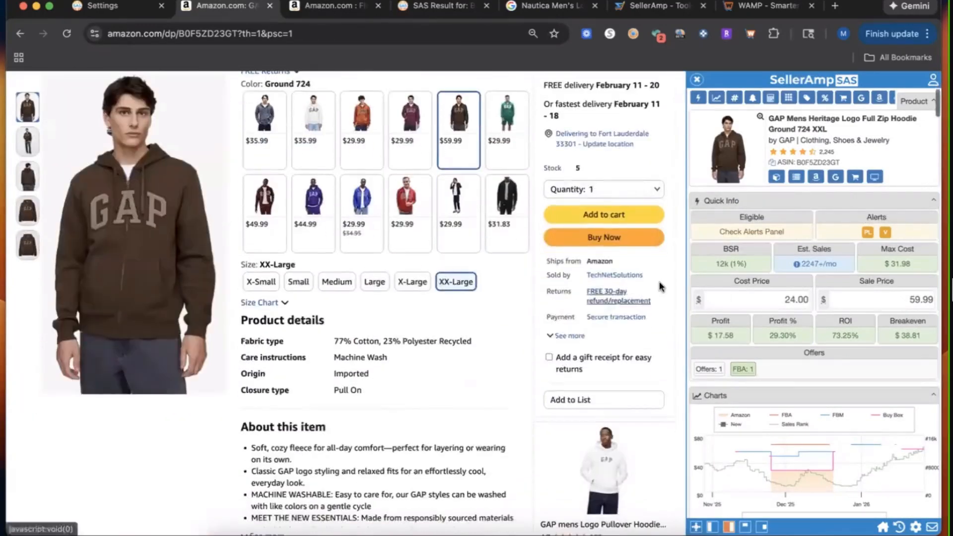
scroll(661, 281, "up", 5)
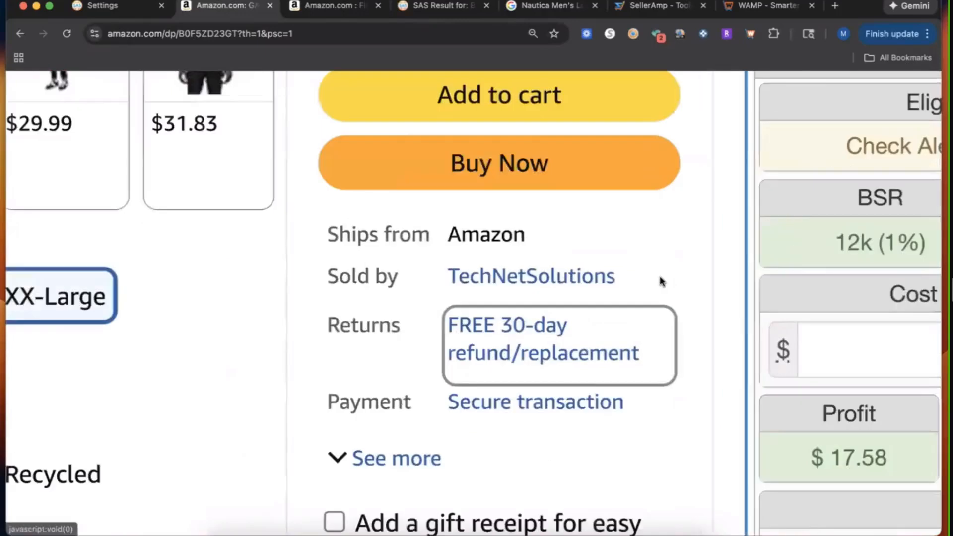
left_click_drag(660, 278, 340, 233)
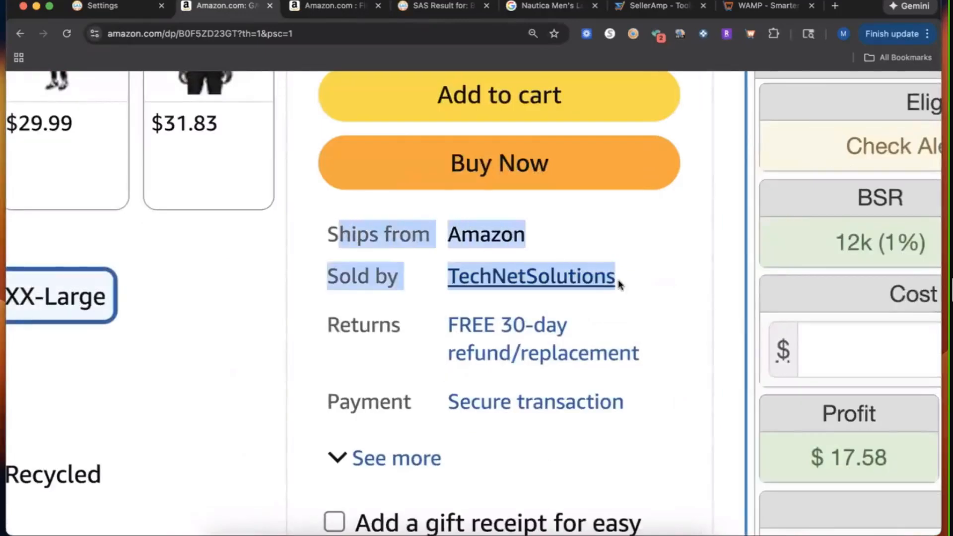
key("super+0")
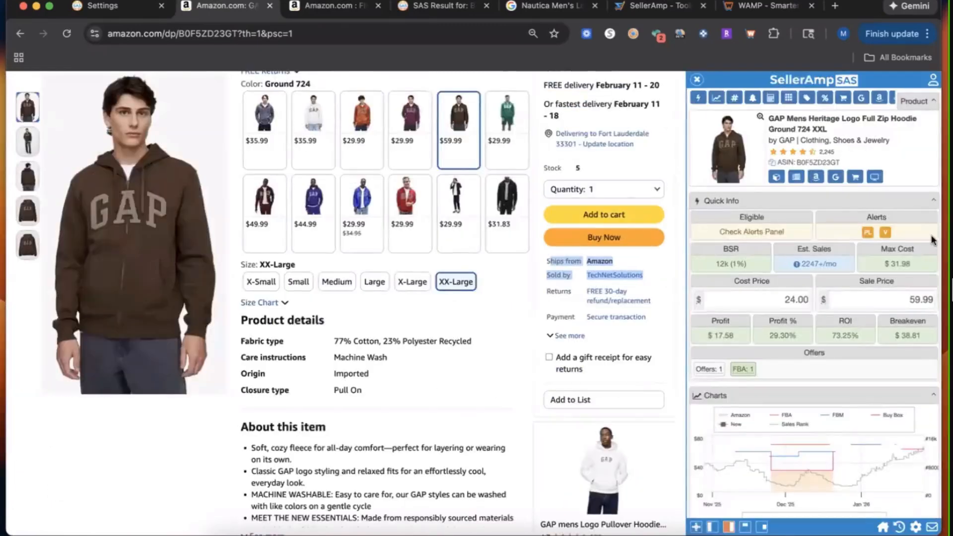
- Examine the explanations of the PL and V alerts in the GAP hoodie's Quick Info
scroll(932, 240, "up", 5)
mouse_move(867, 233)
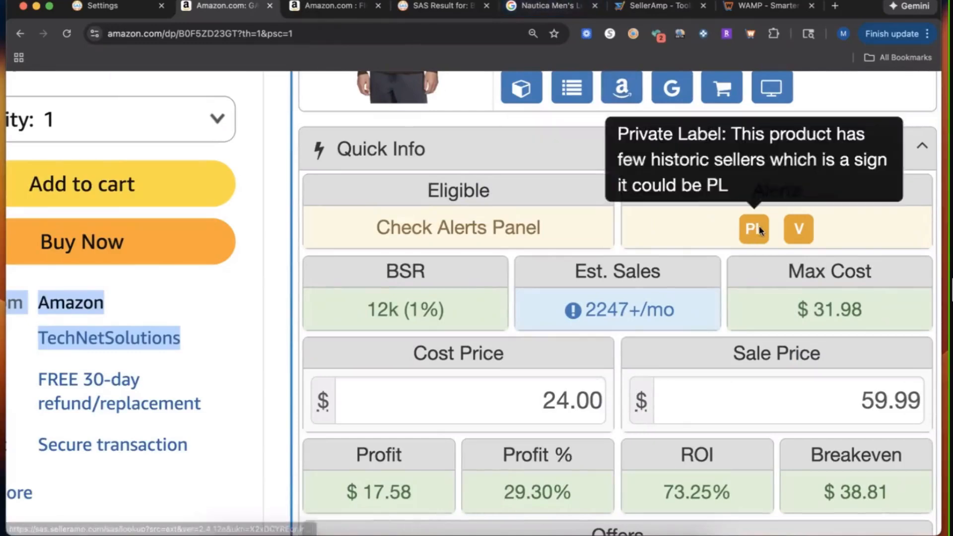
mouse_move(796, 231)
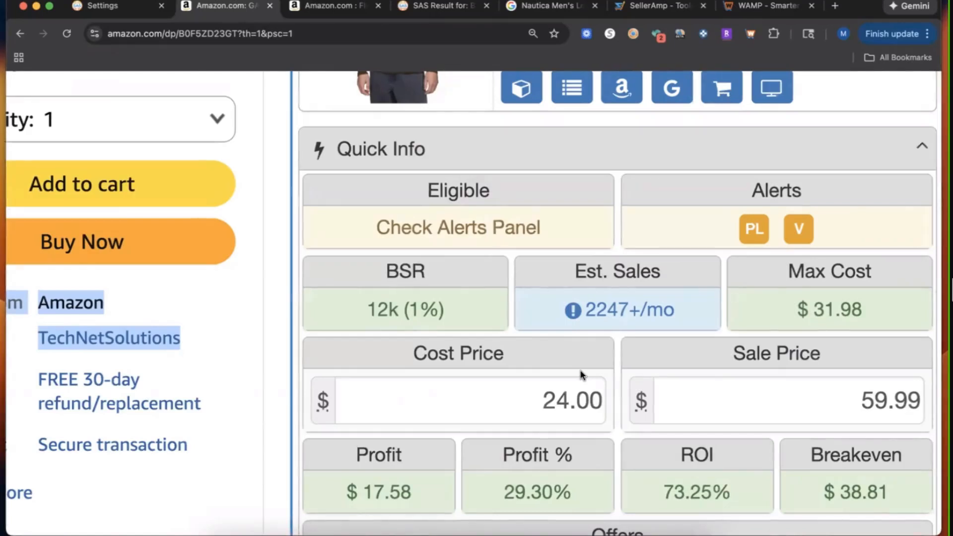
- Set the GAP hoodie's cost price to 50 in Quick Info and check the Eligible explanation
scroll(585, 372, "down", 3)
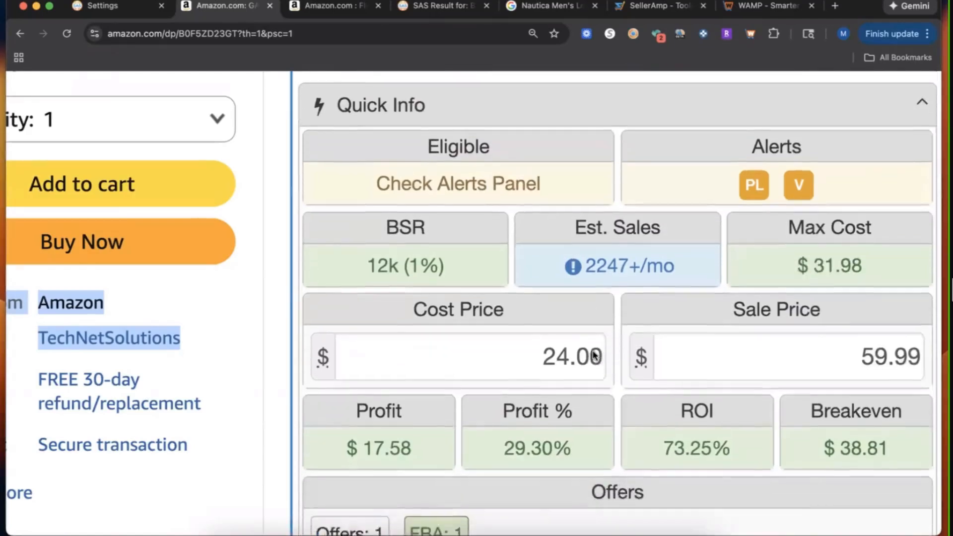
left_click(508, 334)
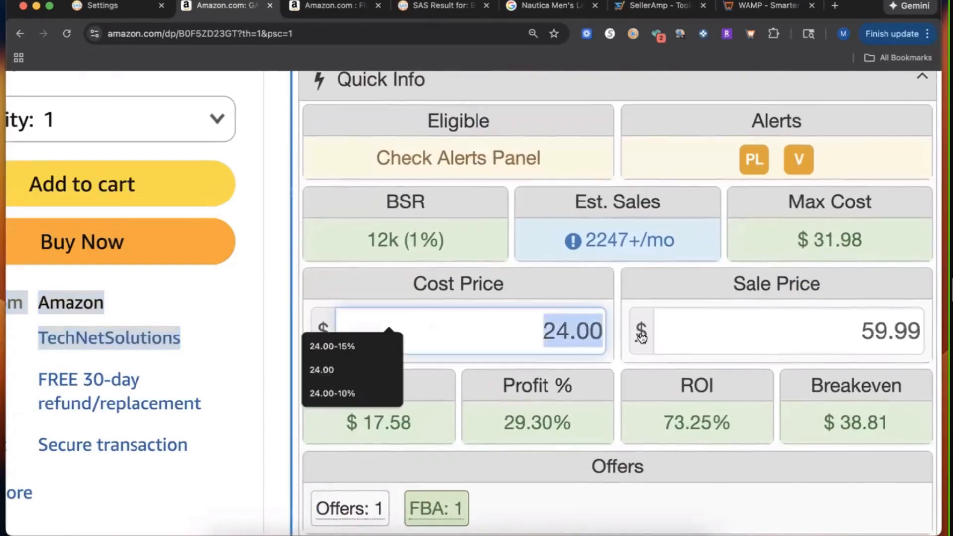
type("50")
left_click(629, 270)
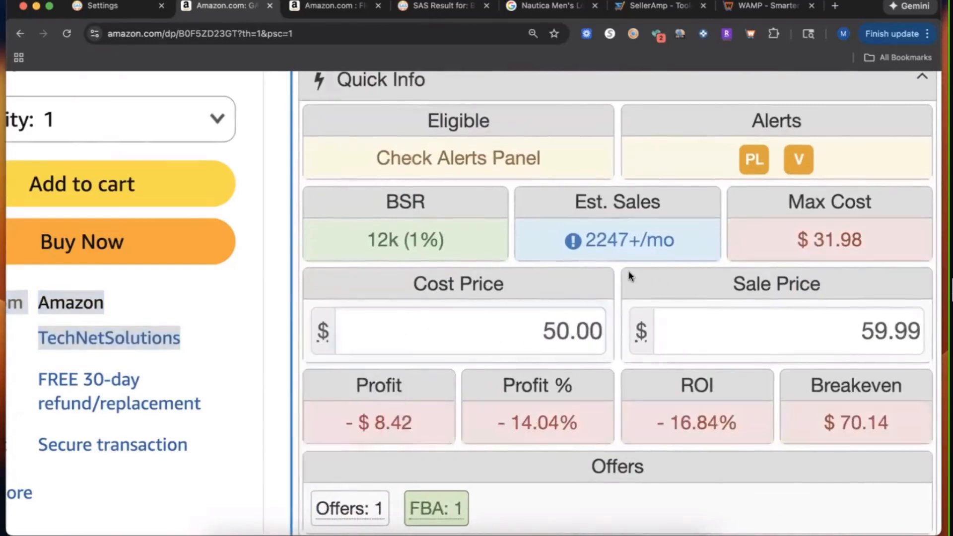
scroll(630, 273, "down", 1)
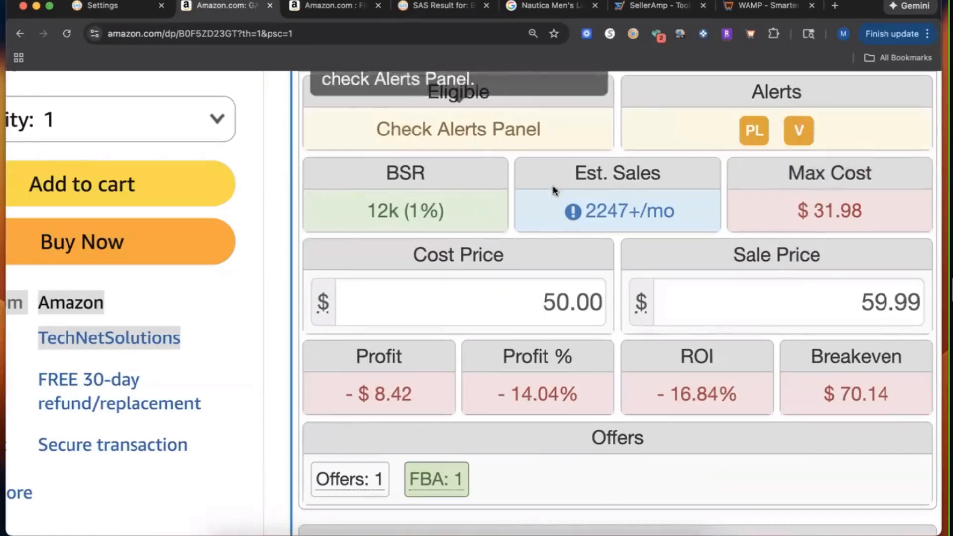
mouse_move(422, 181)
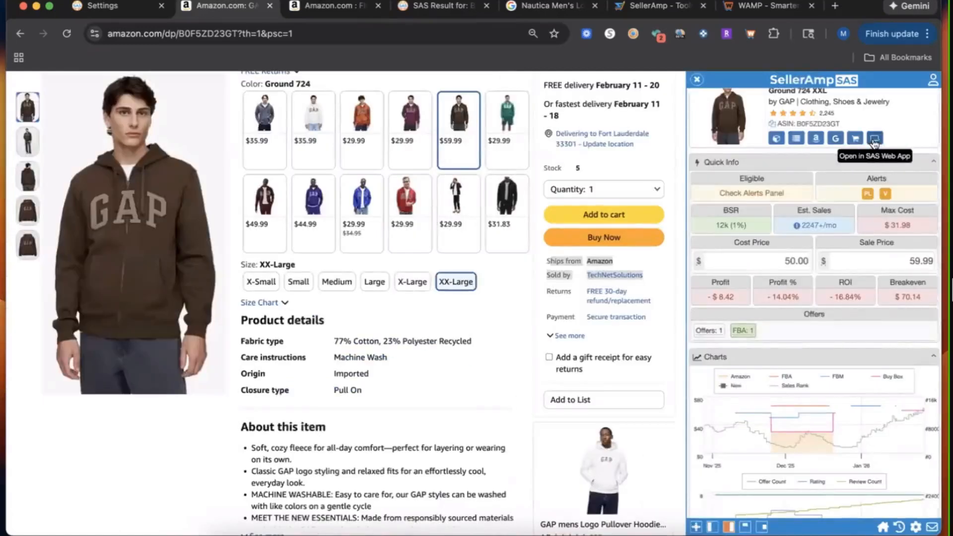
- Open the GAP hoodie analysis in the SAS Web App and look through the account options
left_click(875, 142)
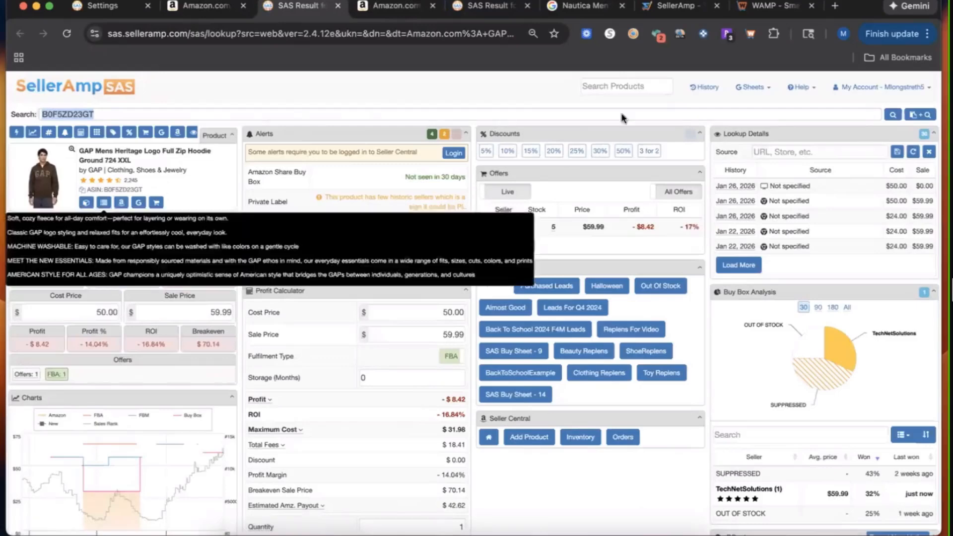
left_click(882, 90)
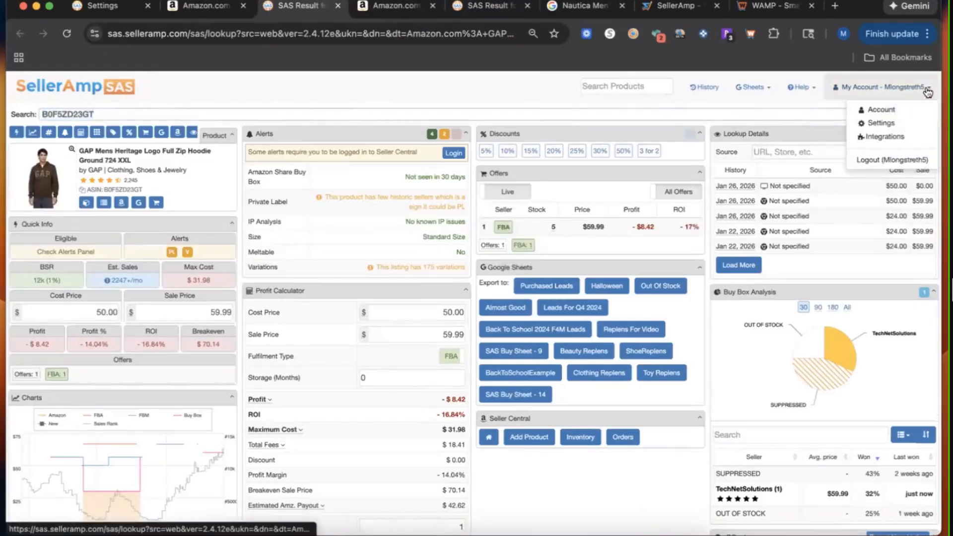
scroll(921, 139, "up", 5)
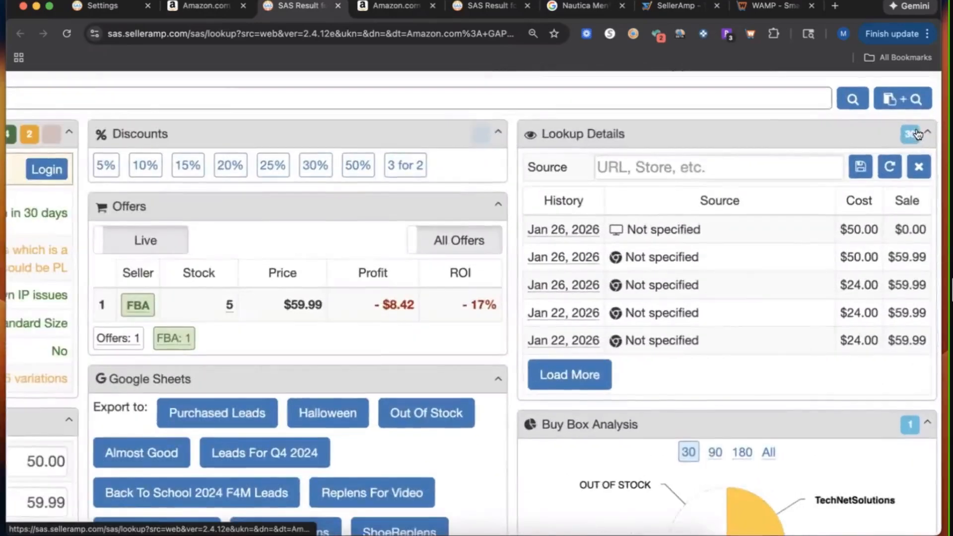
scroll(913, 132, "up", 2)
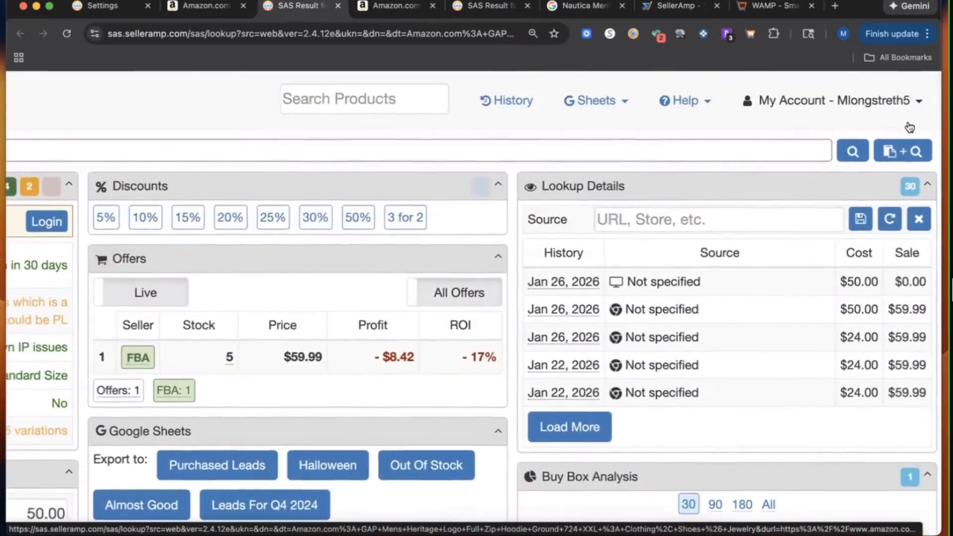
- Review the web app's analysis panels down to Ranks & Prices and refresh the rank and price data
scroll(903, 149, "down", 5)
scroll(897, 170, "down", 5)
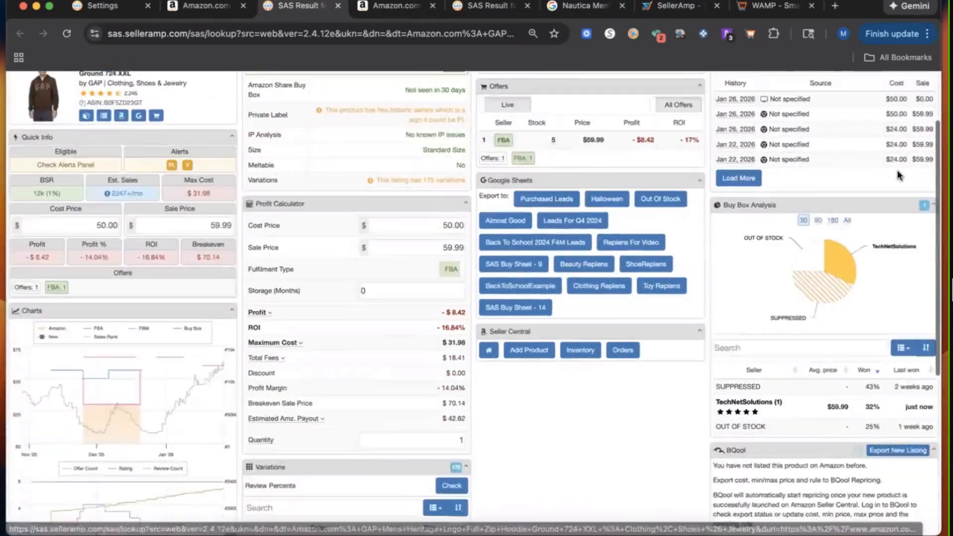
scroll(899, 175, "down", 5)
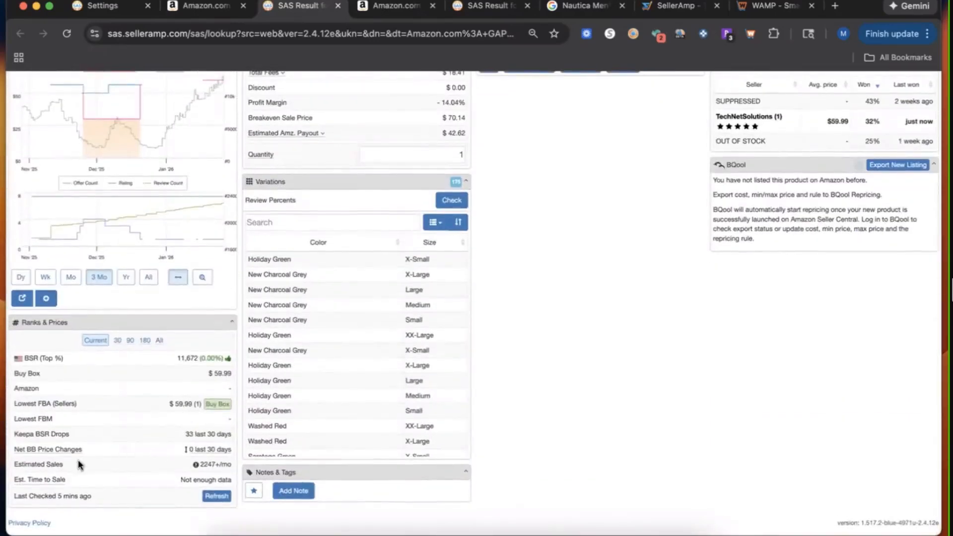
left_click(217, 496)
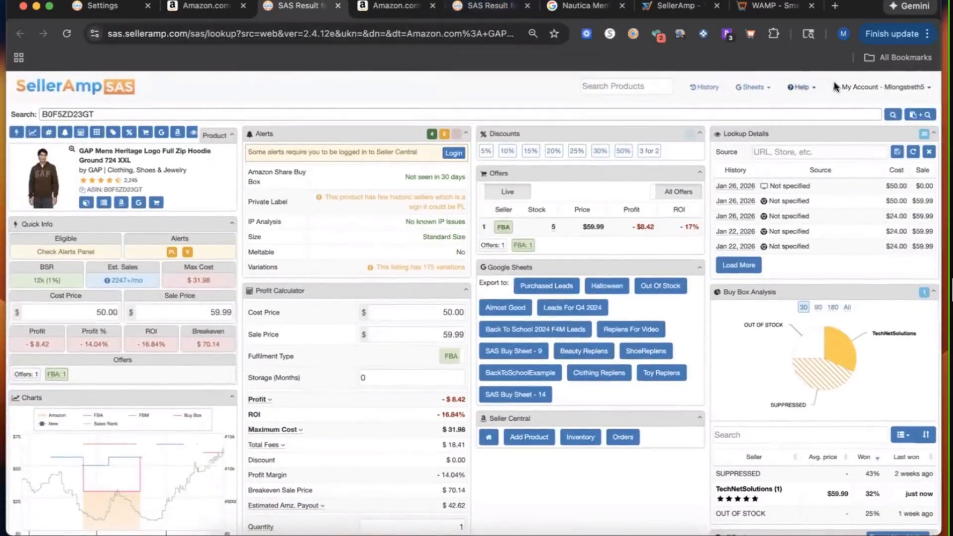
- Open SellerAmp's Sales Rank Tables from the help resources and highlight the page's web address
left_click(804, 92)
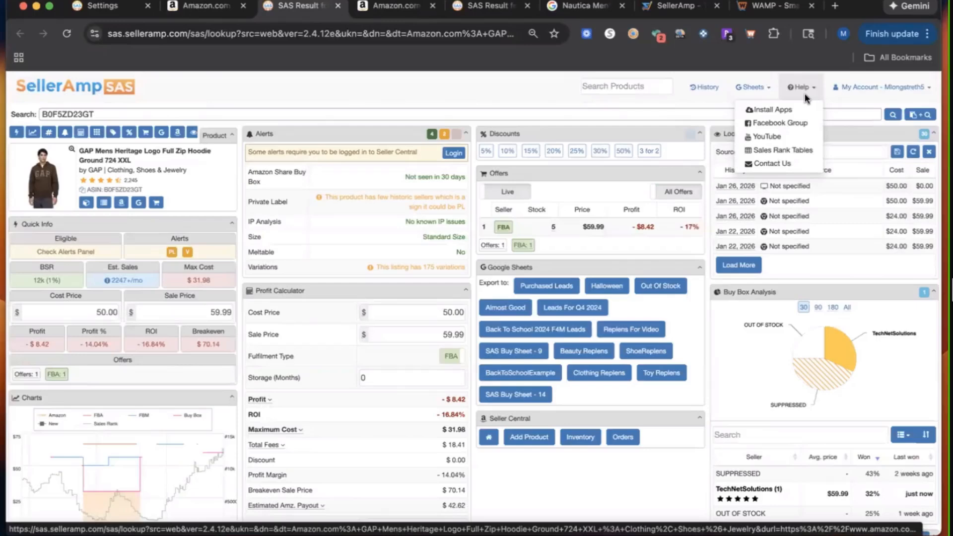
left_click(800, 152)
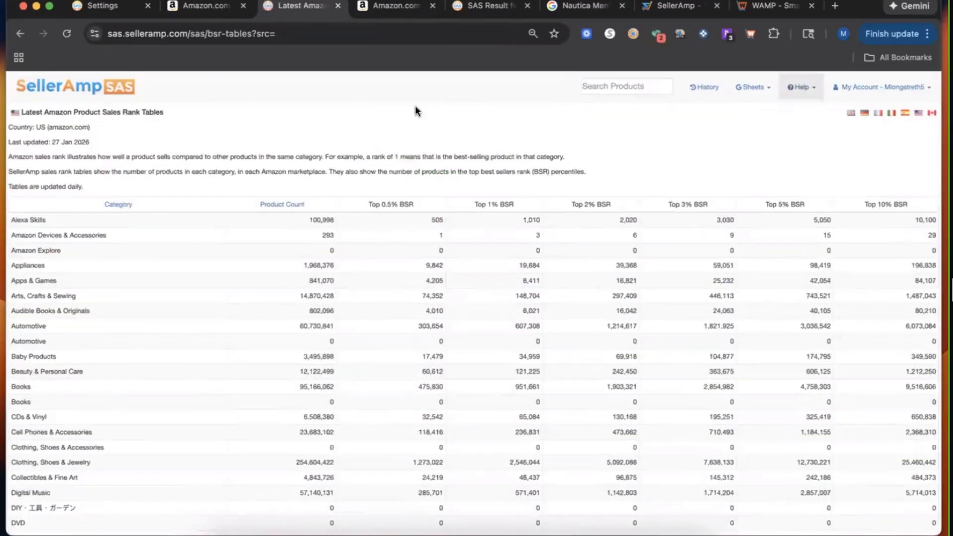
left_click(387, 33)
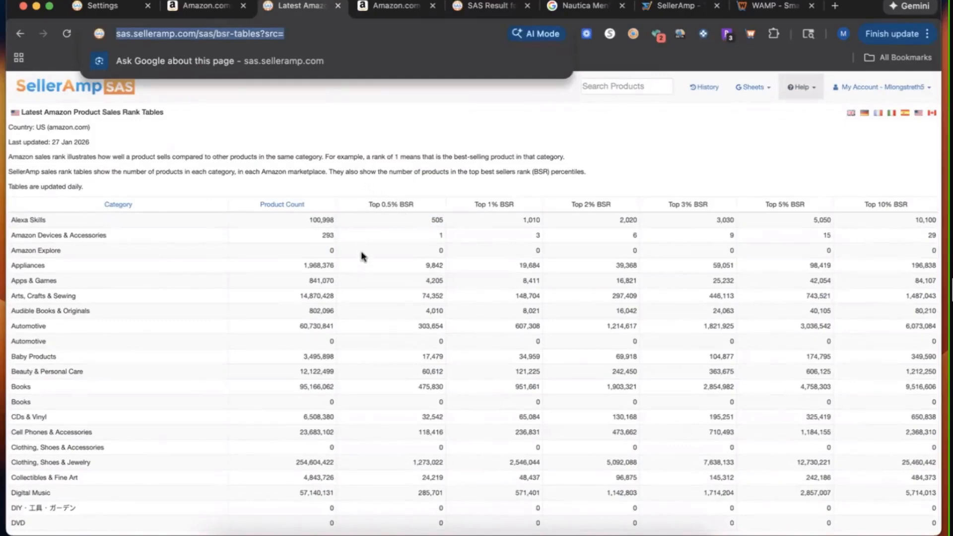
left_click(341, 132)
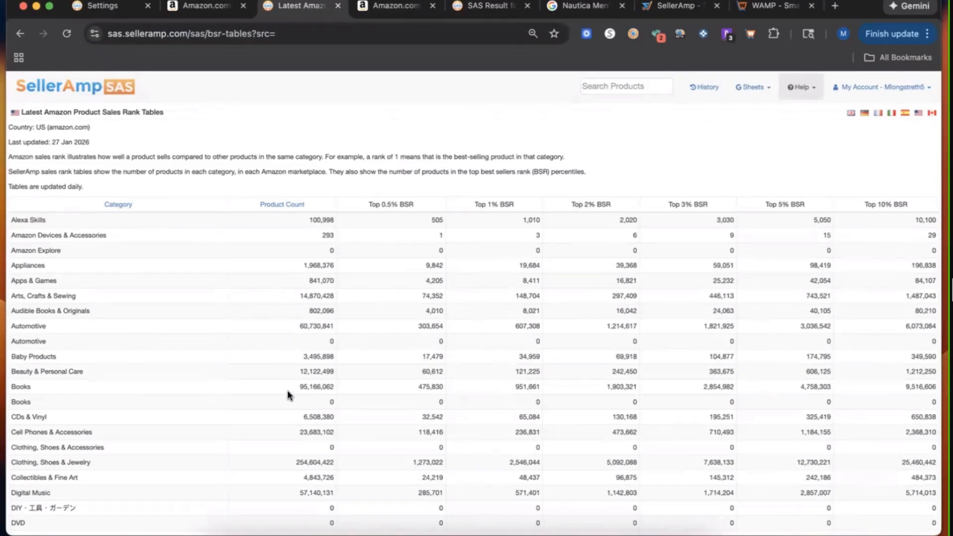
- Examine the category product counts and BSR percentile columns in the Sales Rank Tables, and show the help resources
scroll(288, 396, "down", 4)
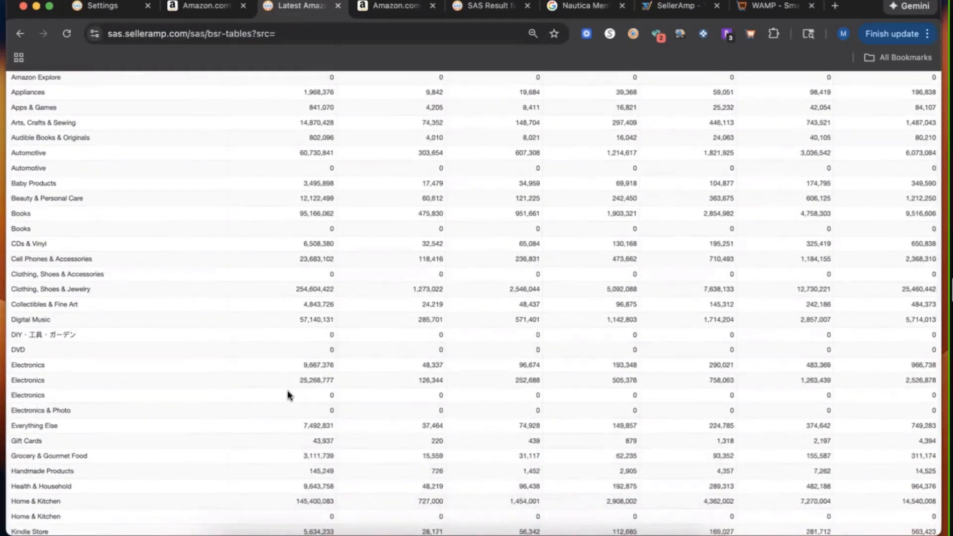
scroll(289, 395, "down", 5)
scroll(319, 251, "up", 10)
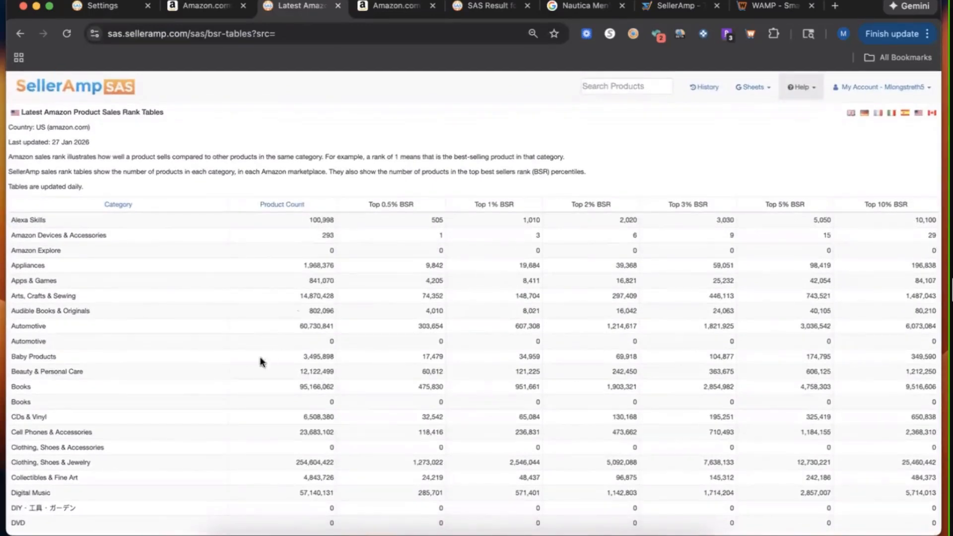
scroll(29, 341, "up", 5)
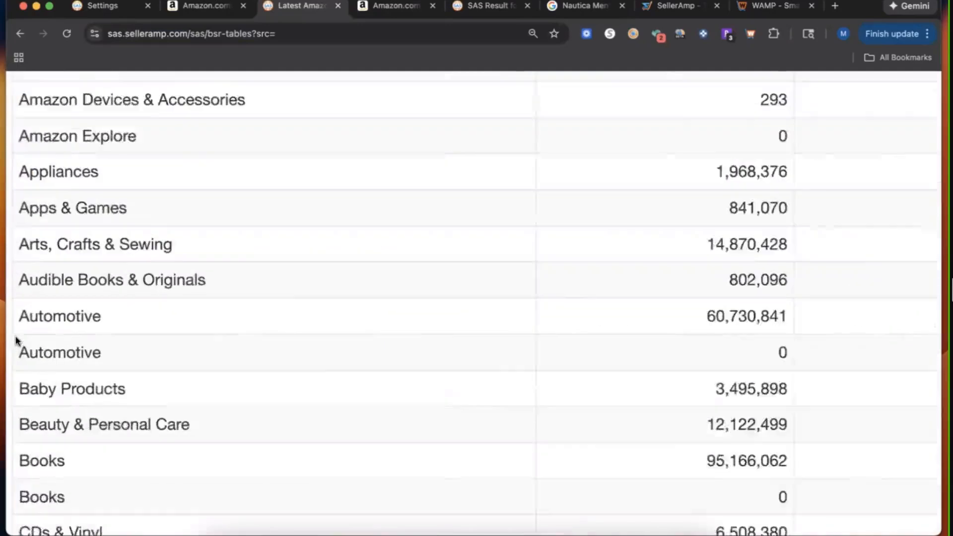
scroll(20, 346, "down", 5)
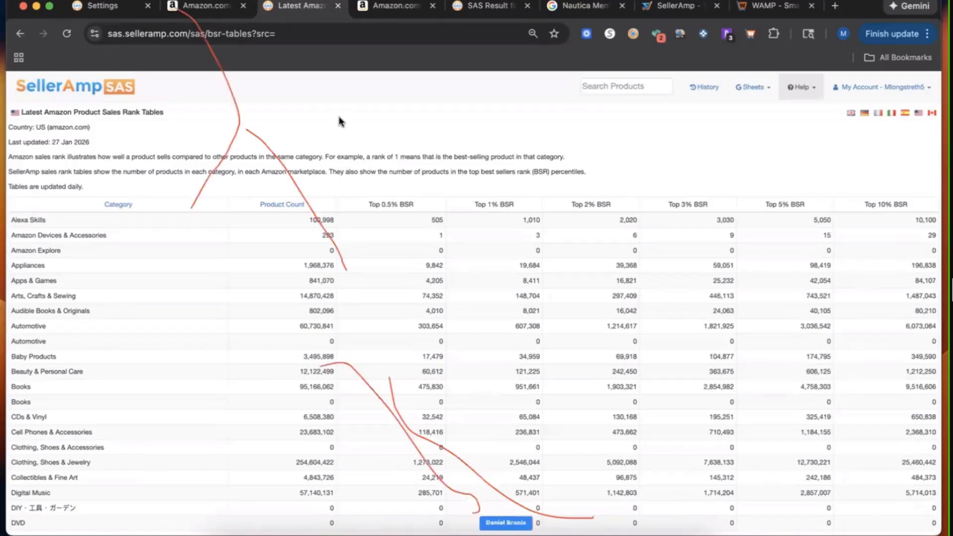
left_click(809, 88)
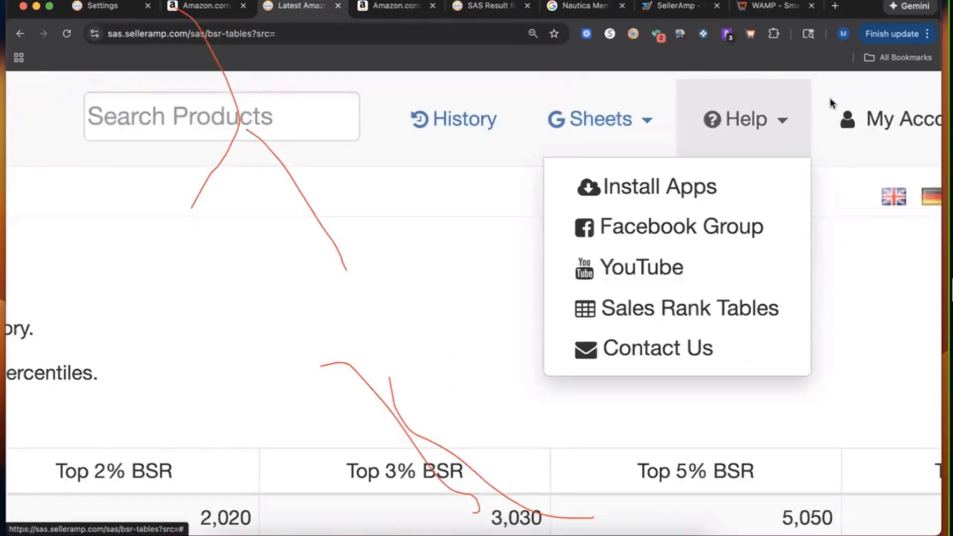
scroll(654, 194, "down", 5)
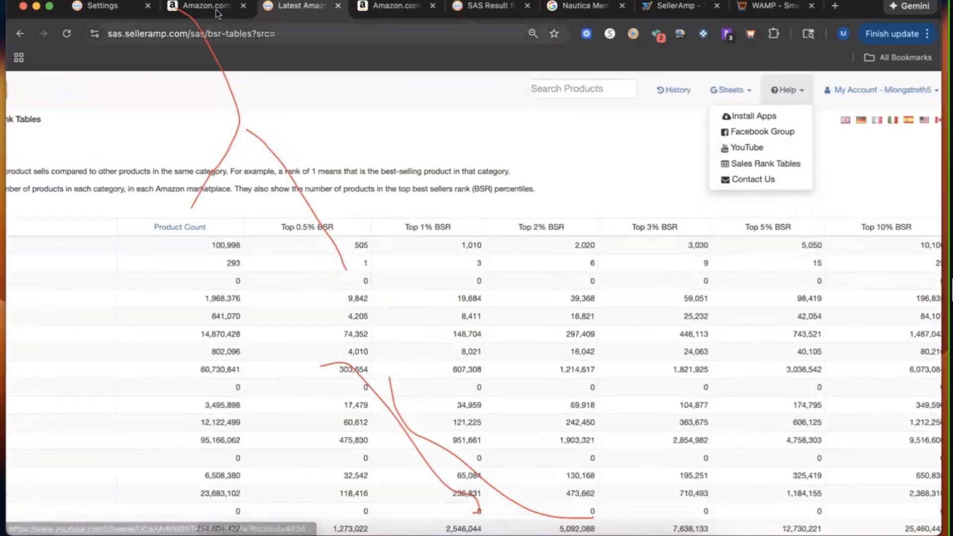
- Review the GAP hoodie's Quick Info figures and the Buying Criteria in the SellerAmp settings
left_click(393, 6)
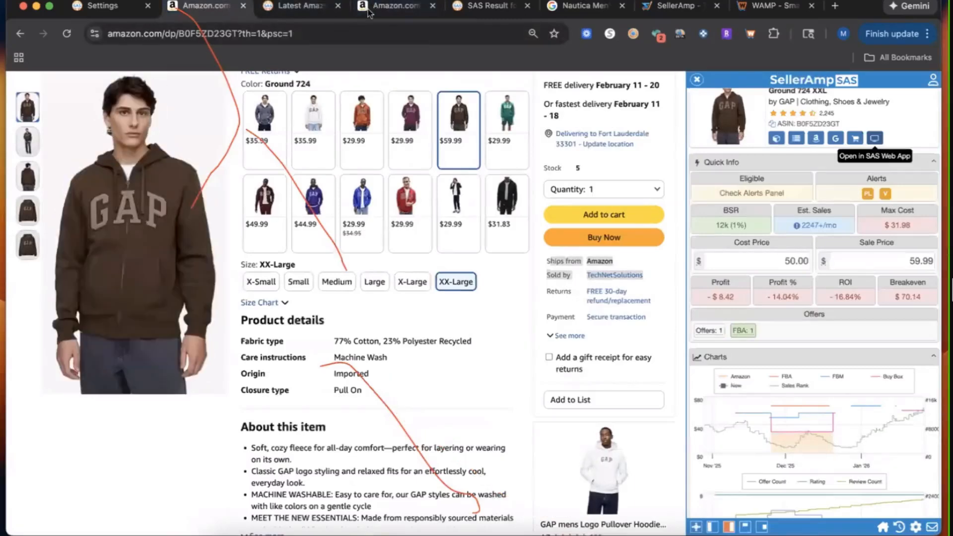
scroll(920, 235, "up", 5)
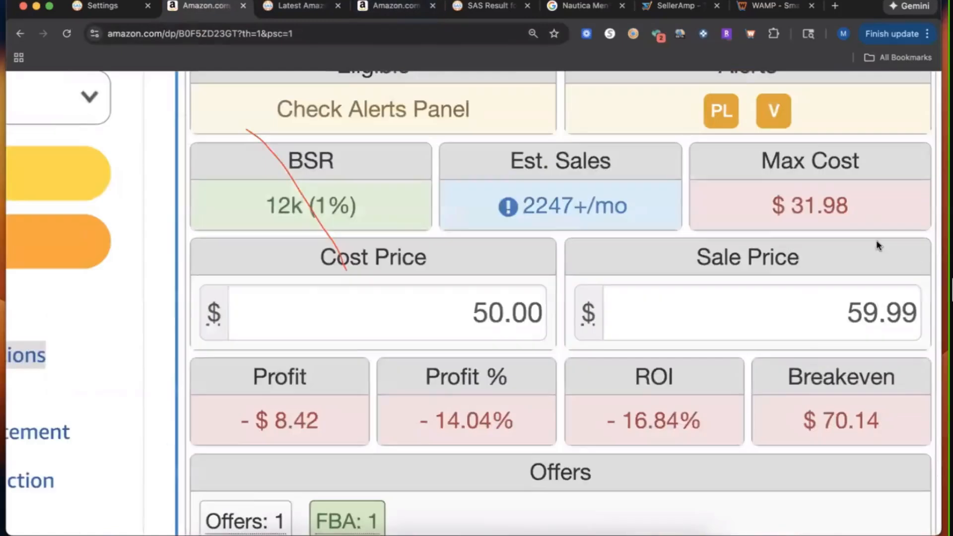
scroll(438, 283, "down", 1)
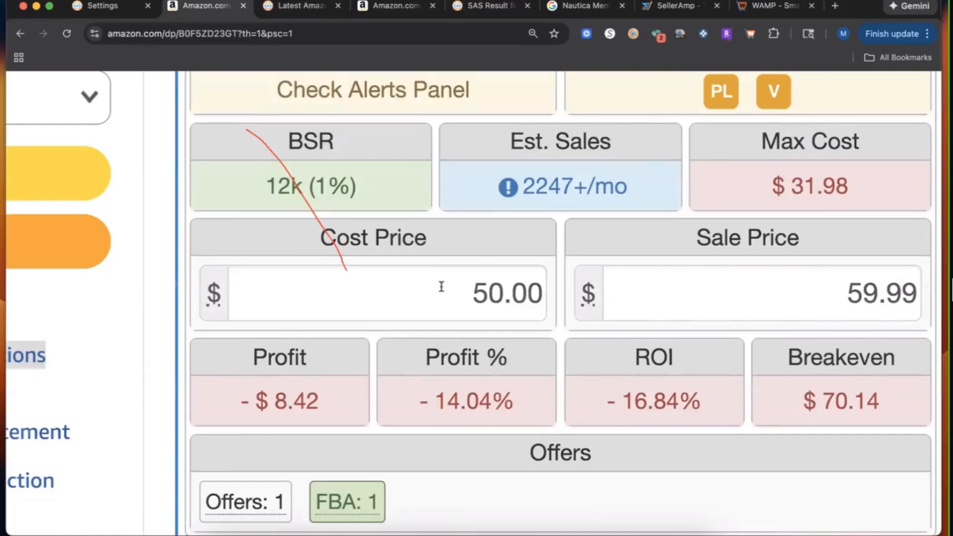
left_click(102, 7)
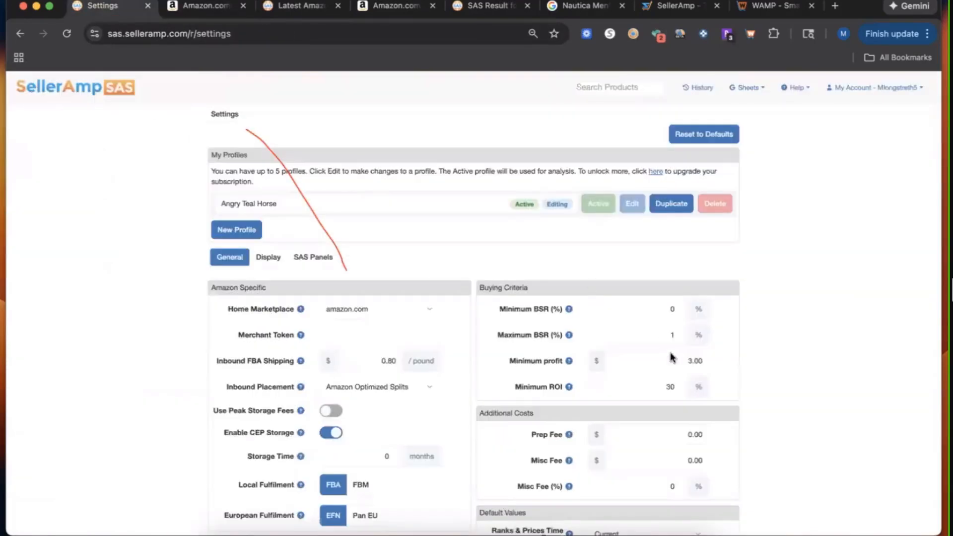
scroll(720, 386, "up", 5)
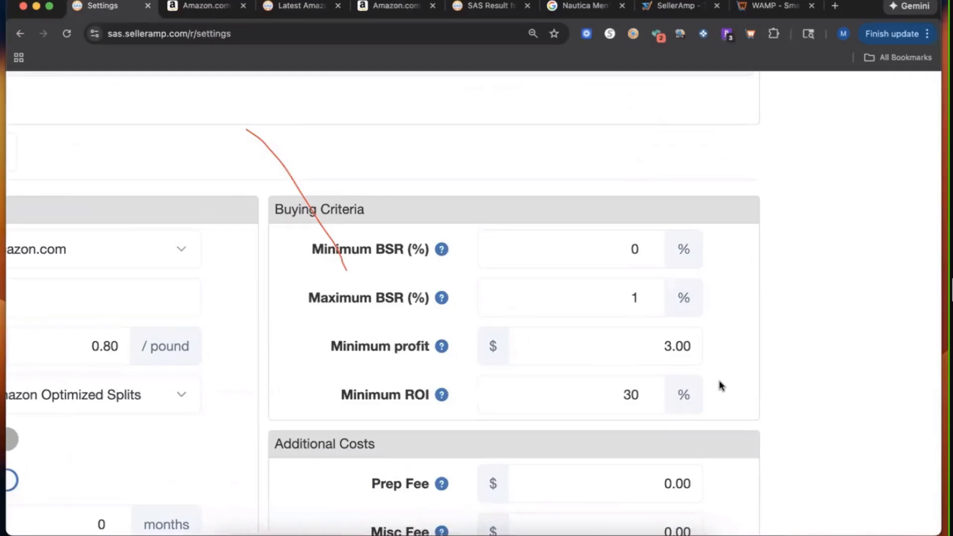
- Return to the GAP hoodie page and highlight its Max Cost figure in Quick Info
left_click(195, 6)
left_click_drag(474, 295, 489, 294)
left_click_drag(849, 193, 806, 180)
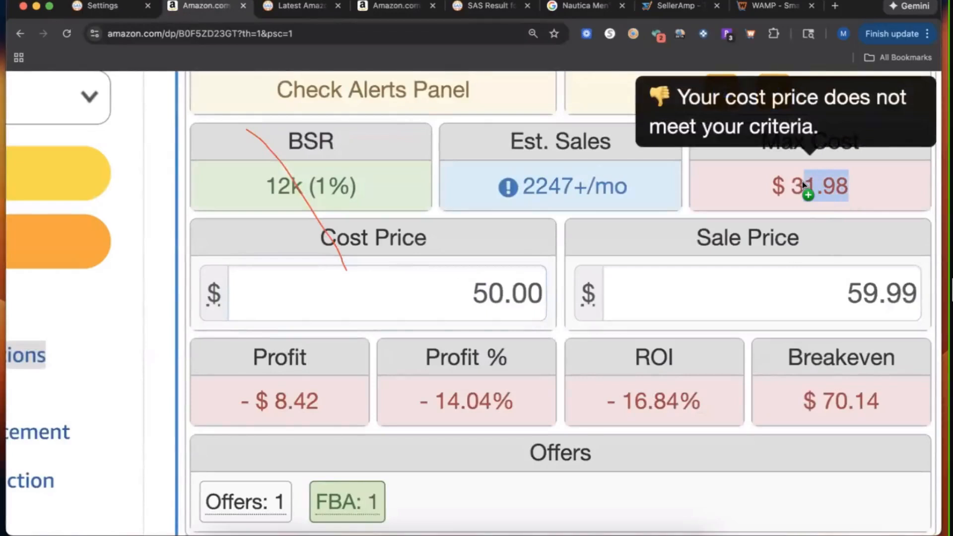
- Set the GAP hoodie's sale price to 7 and its cost price to 1 in Quick Info
left_click(846, 308)
double_click(812, 289)
type("7")
double_click(500, 296)
type("1")
left_click(612, 240)
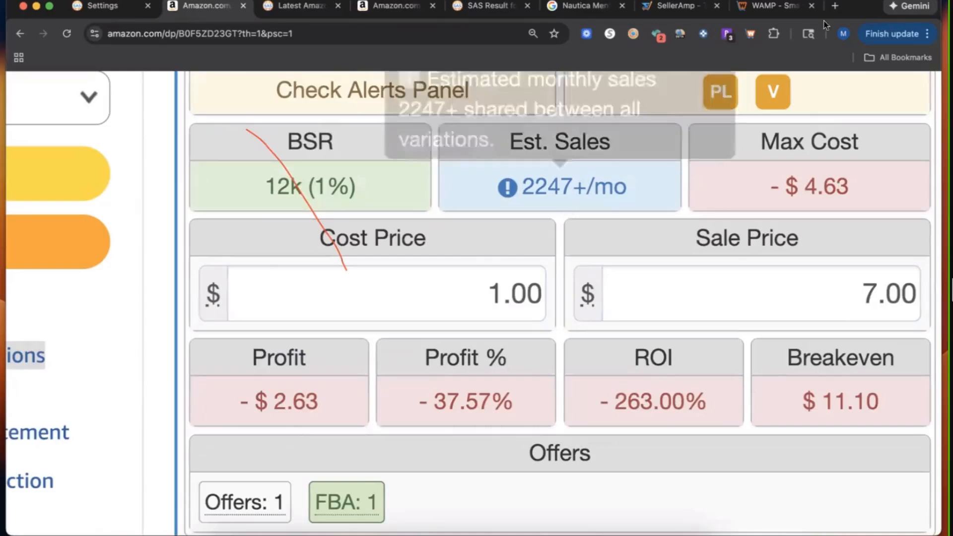
mouse_move(835, 174)
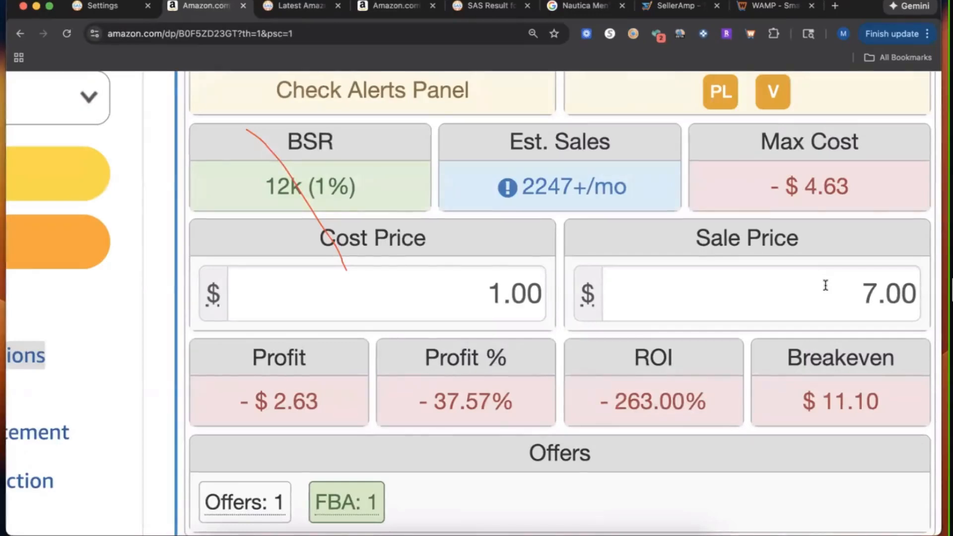
- Set the hoodie's sale price to 50 and calculate its cost price as 10-10%
left_click_drag(383, 266, 548, 289)
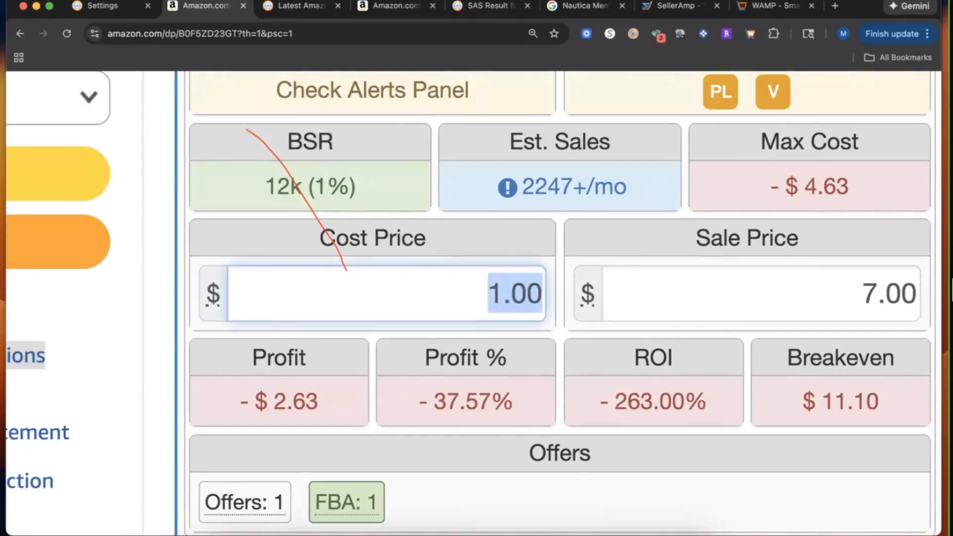
key("Tab")
type("50")
key("shift+Tab")
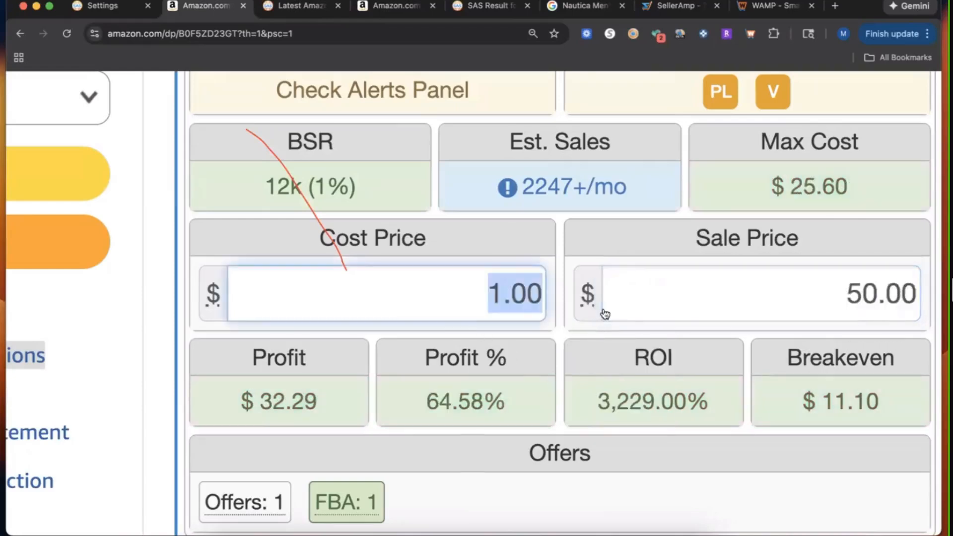
type("10")
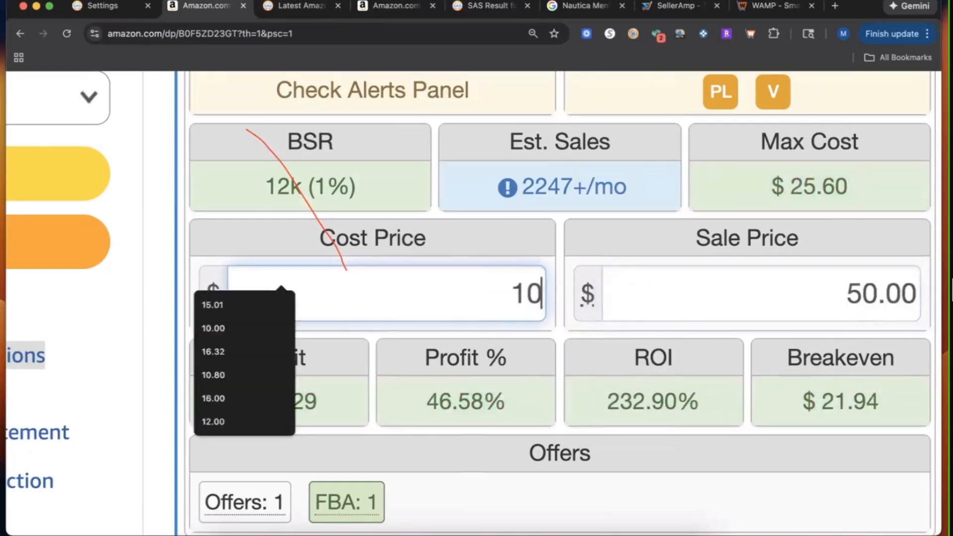
type("-10%")
key("Return")
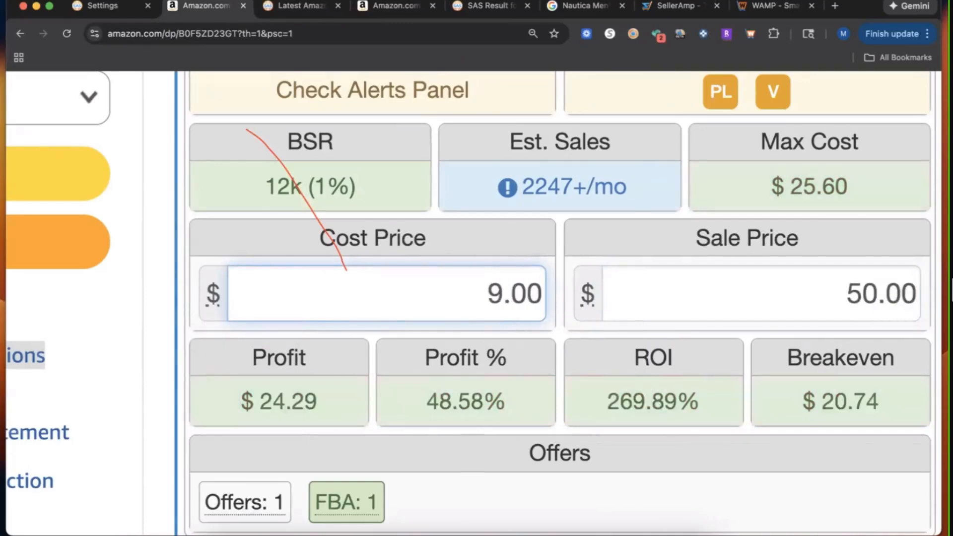
- Add 8.25% to the hoodie's cost price, and clear the cost price field
type("+8.25%")
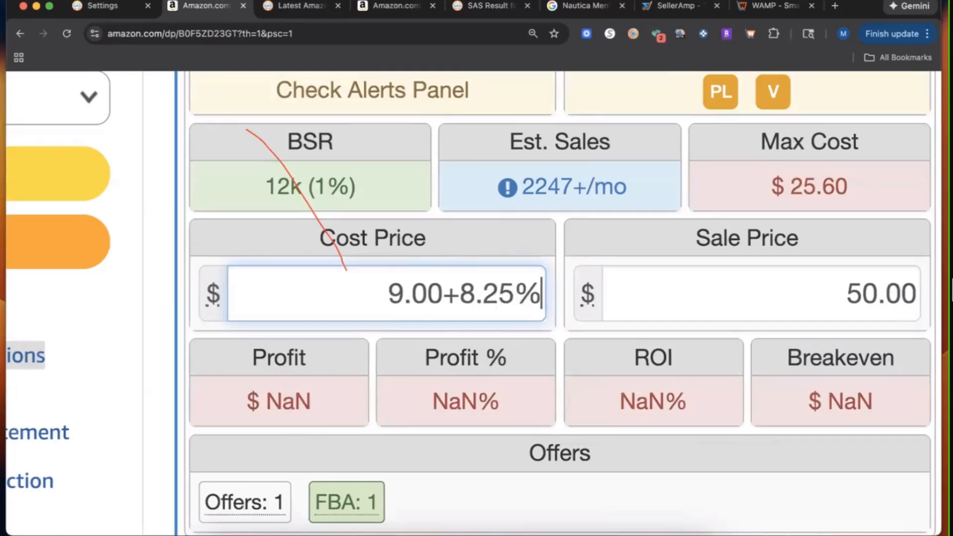
key("Return")
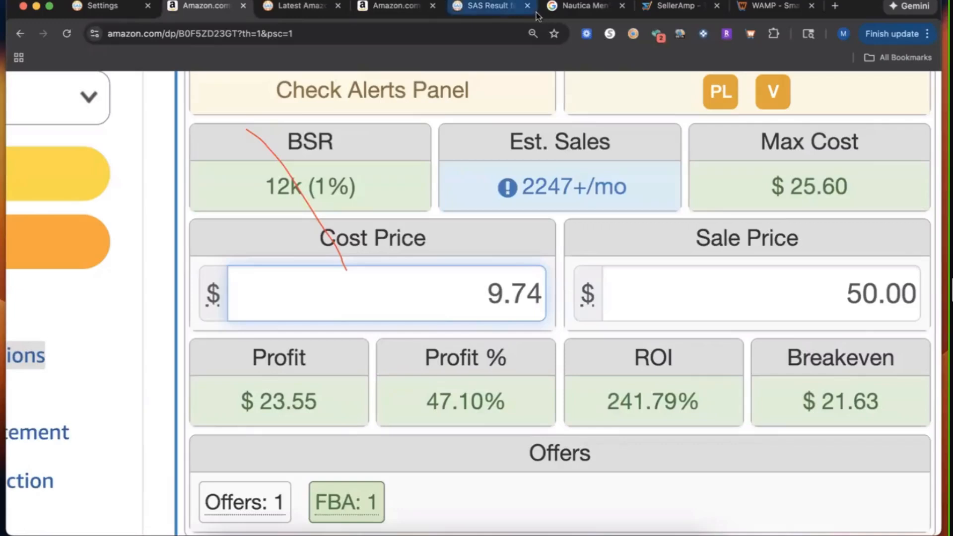
double_click(455, 285)
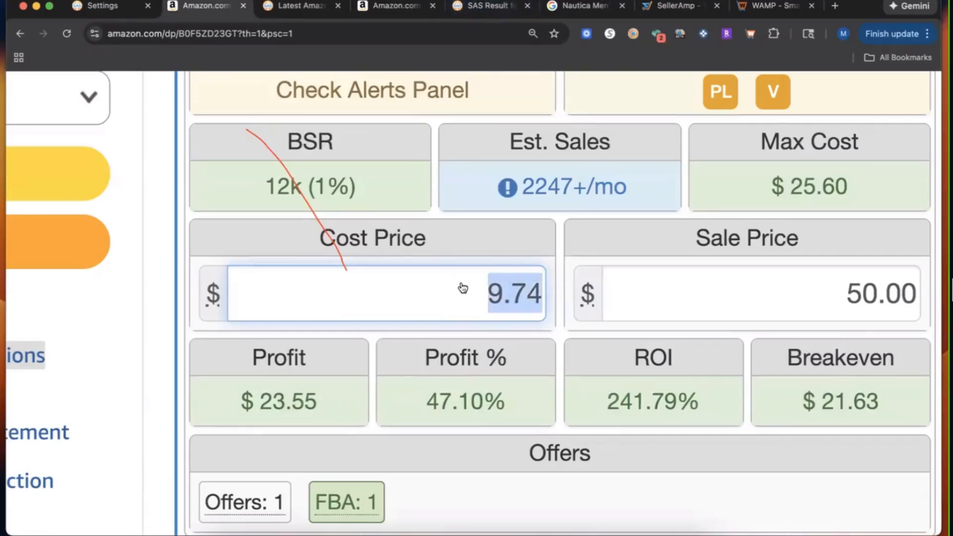
key("BackSpace")
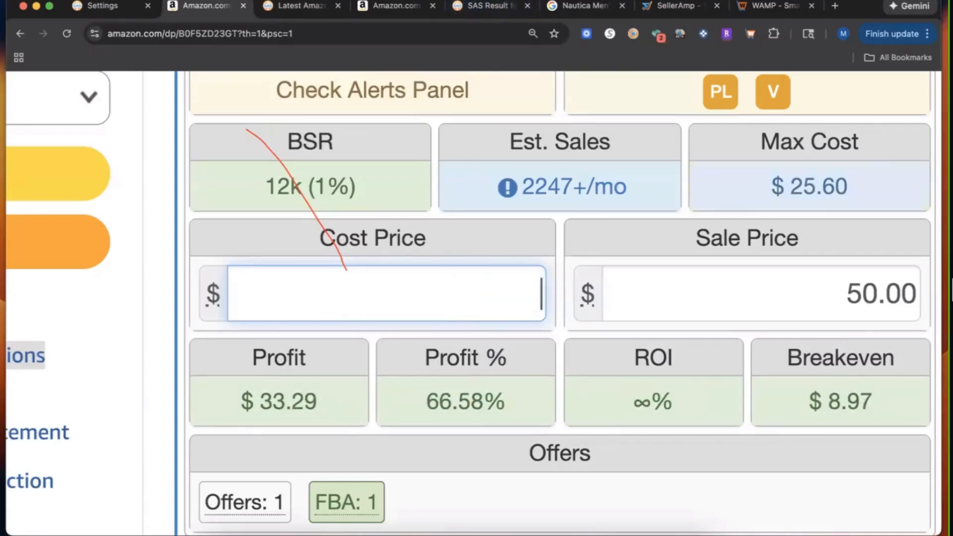
- Replace the Sales Rank Tables page with the copied Dick's Sporting Goods link for Bauer mini hockey sticks and find the email sign-up offer
left_click(298, 6)
left_click(282, 30)
key("super+v")
key("Return")
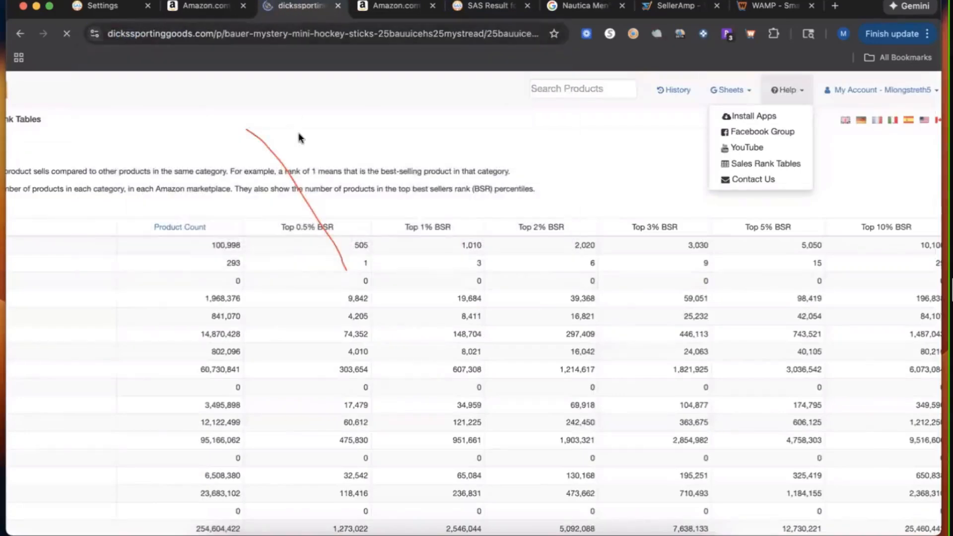
scroll(282, 243, "down", 20)
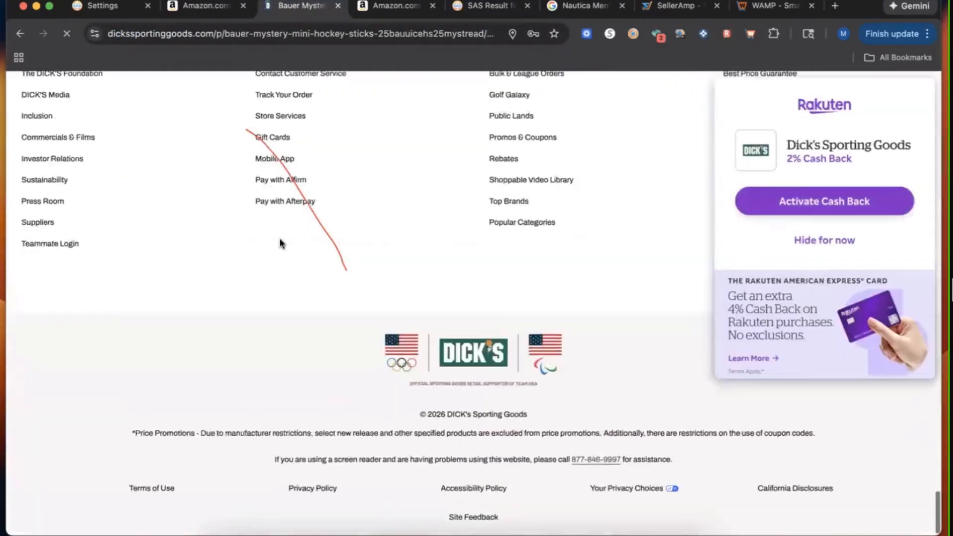
scroll(282, 243, "up", 6)
scroll(22, 92, "up", 5)
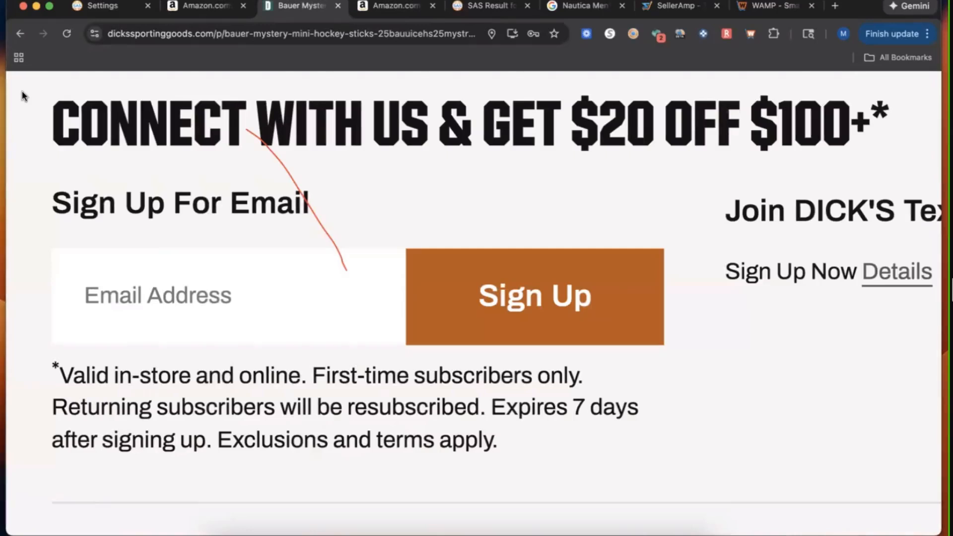
- Return to the GAP hoodie page and calculate its cost price as 22*5
left_click(187, 7)
left_click(479, 311)
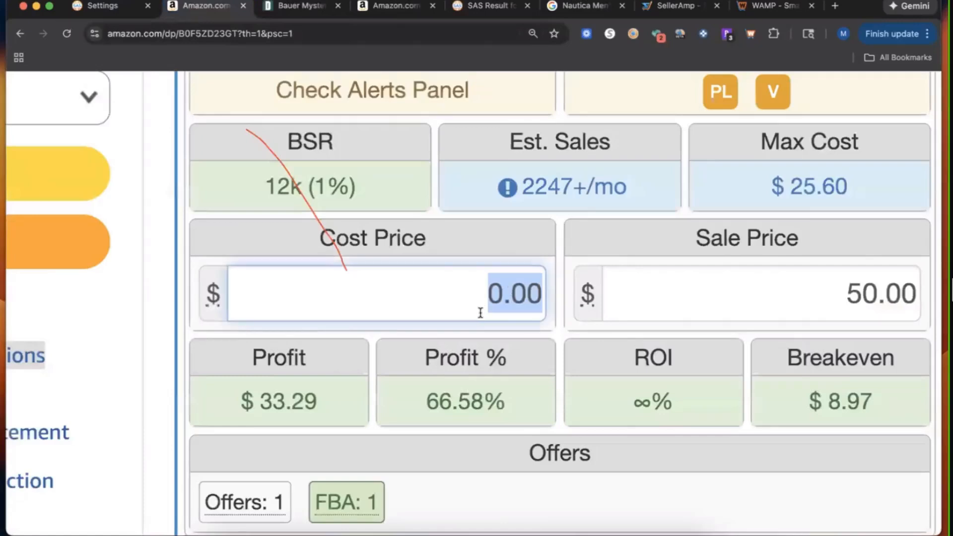
type("20")
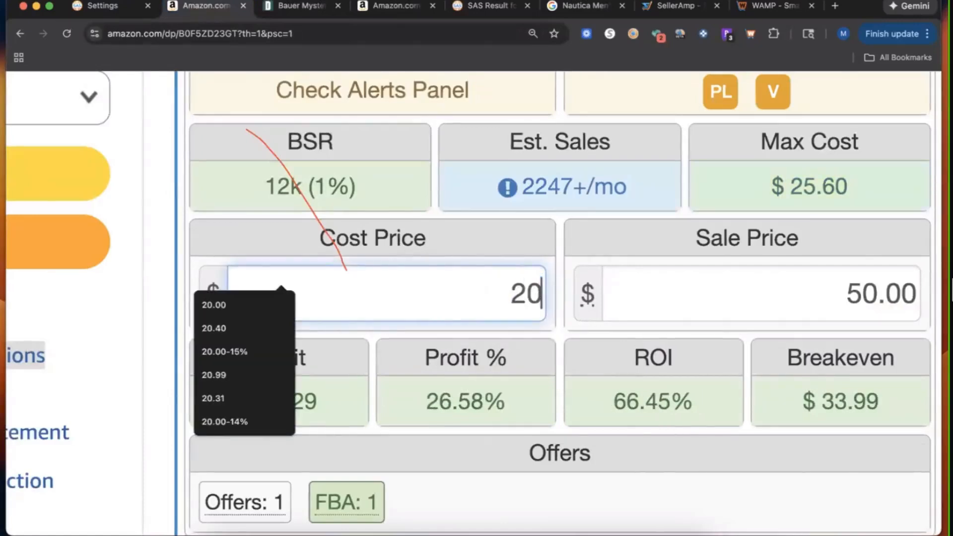
key("BackSpace")
key("BackSpace")
type("22")
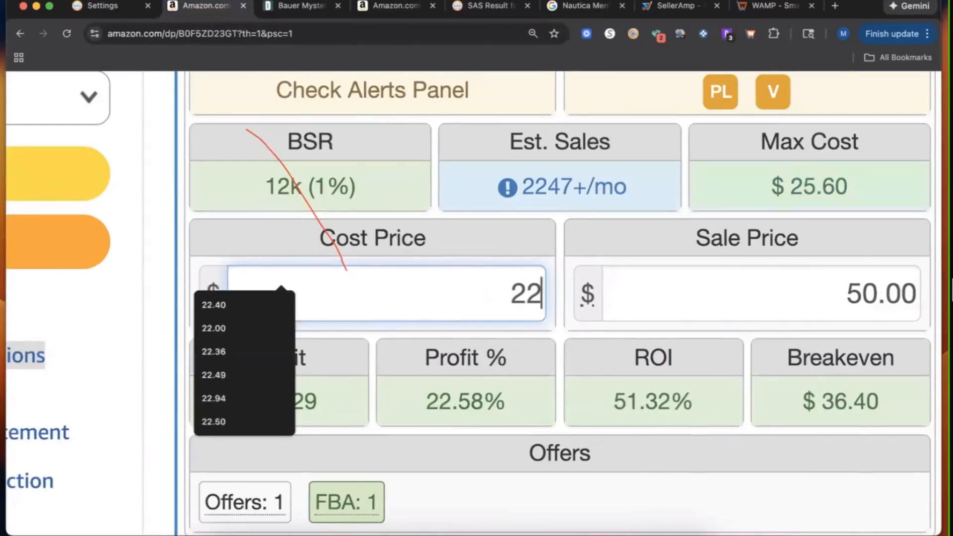
type("*5")
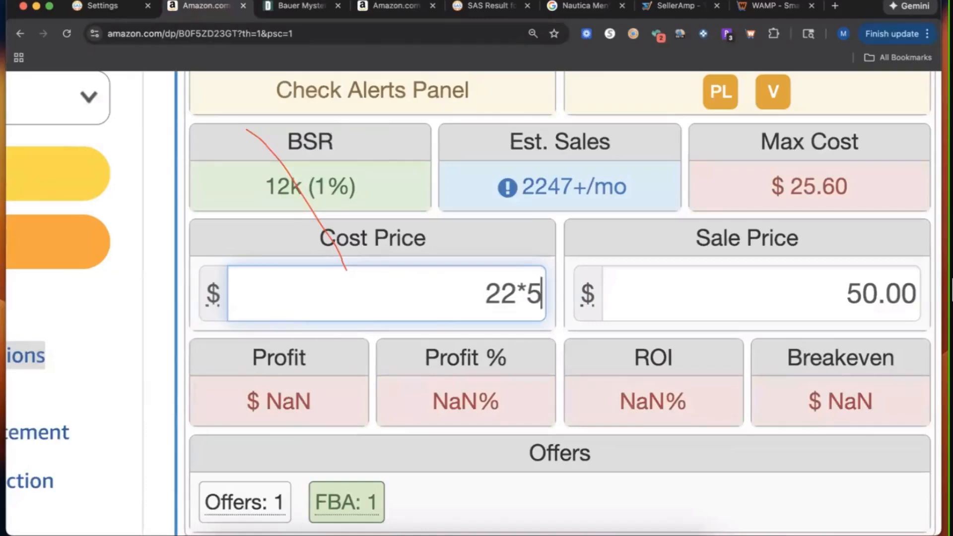
key("Return")
- Subtract 20 from the hoodie's cost price and divide the result by 5
type("-20")
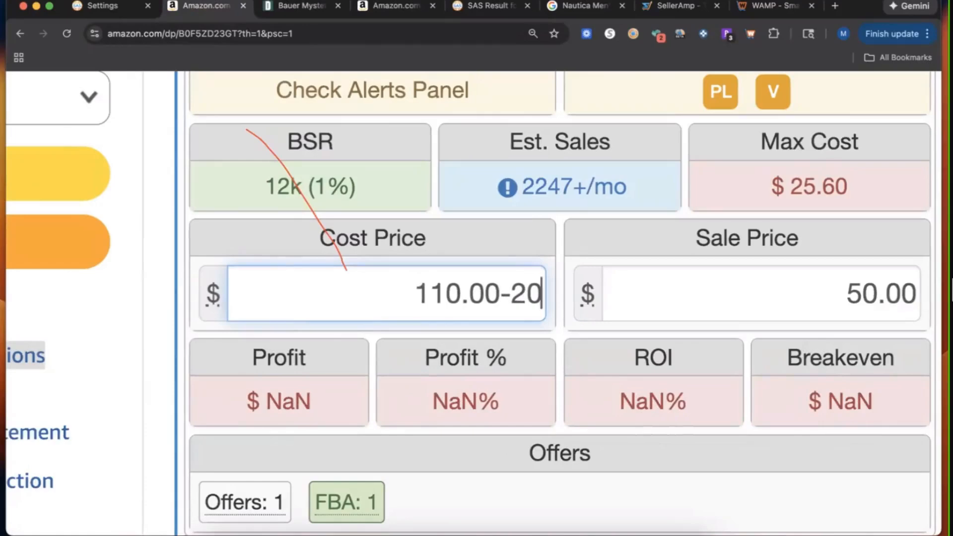
key("Return")
type("/5")
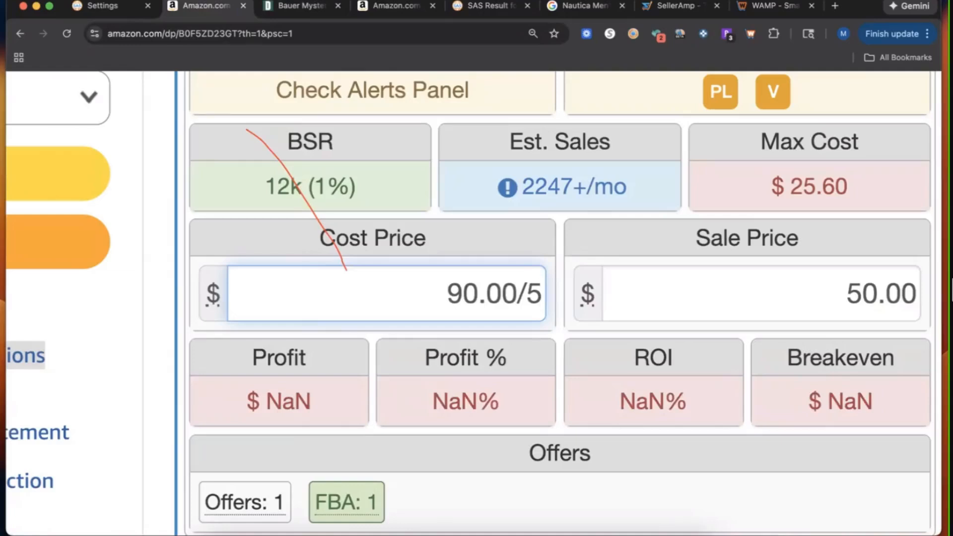
key("Return")
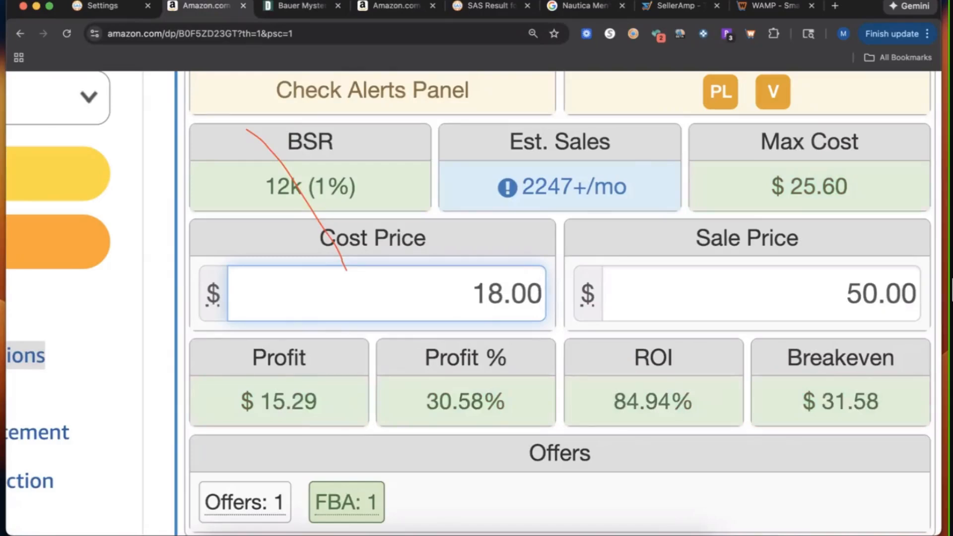
- Multiply the hoodie's cost price by 5
type("*5")
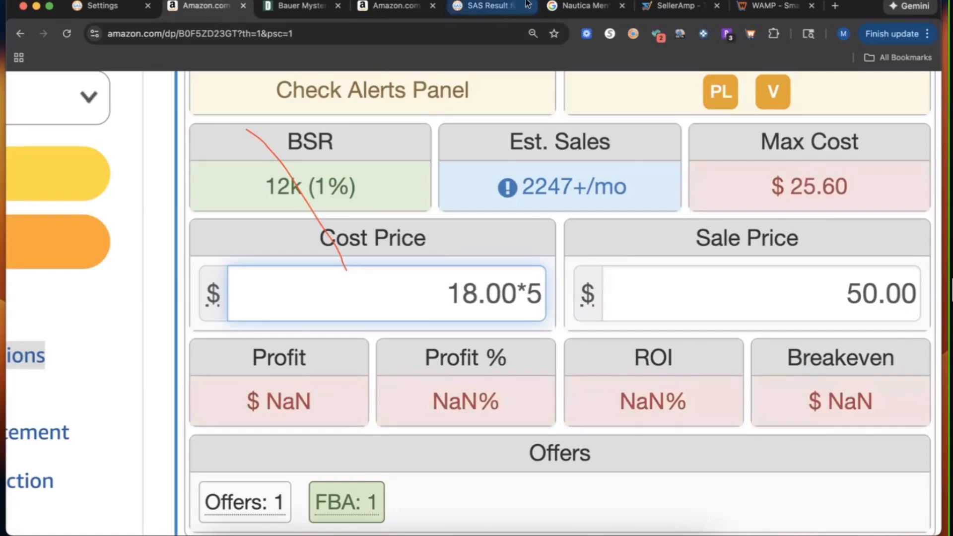
left_click(535, 297)
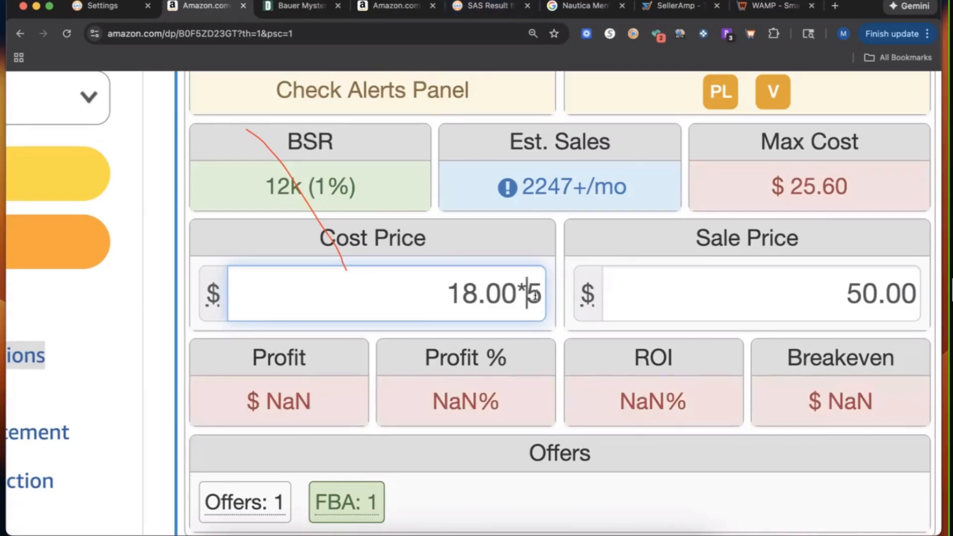
key("Return")
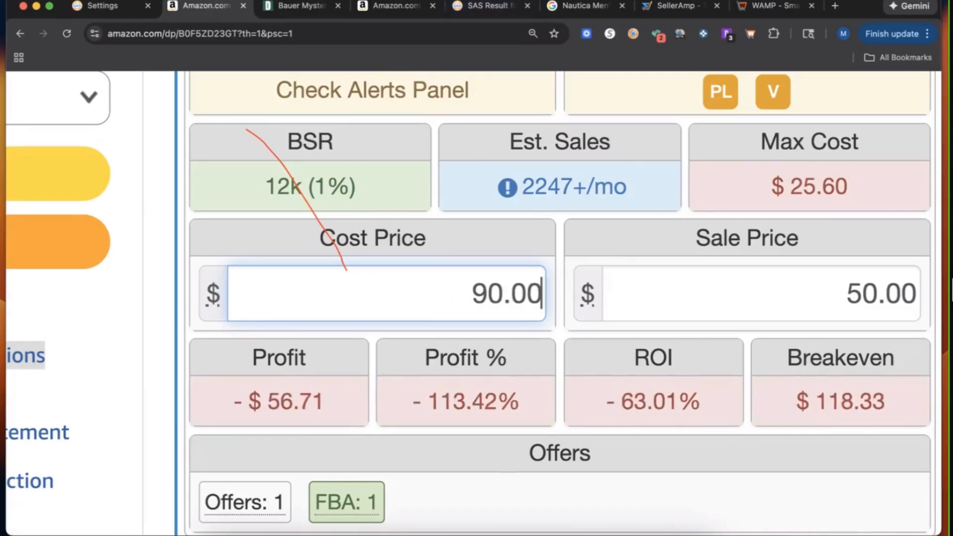
- Take 10% off the hoodie's cost price and clear the cost price field
type("-10%")
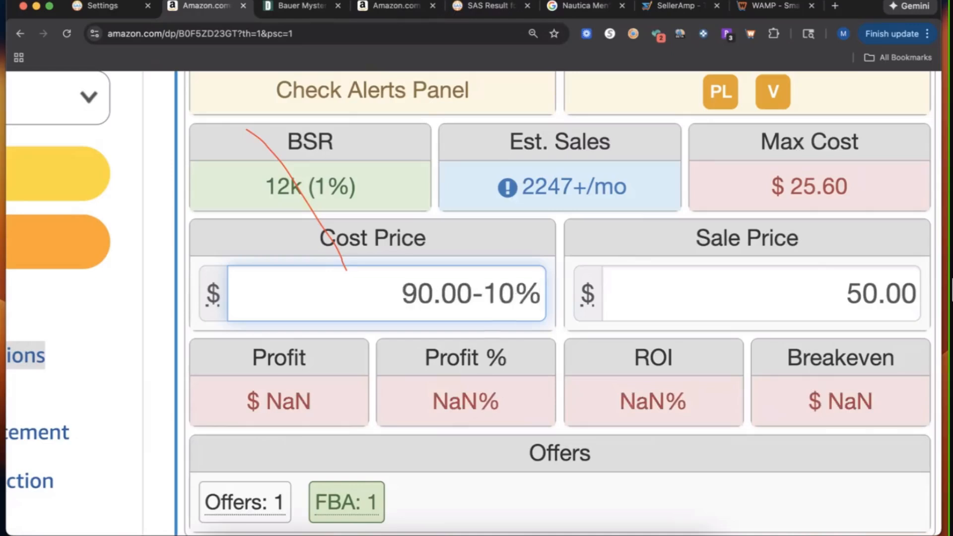
key("Return")
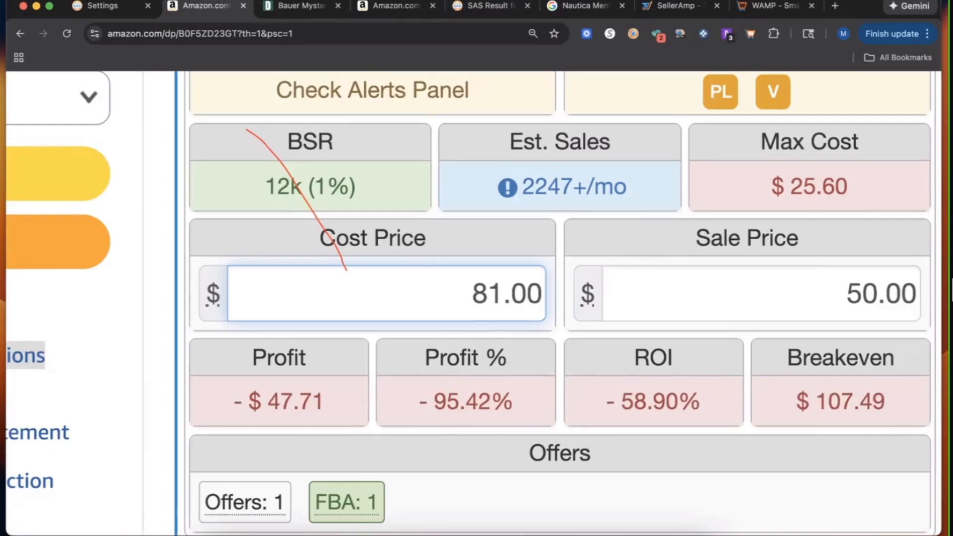
key("BackSpace")
key("BackSpace")
key("BackSpace")
key("BackSpace")
key("BackSpace")
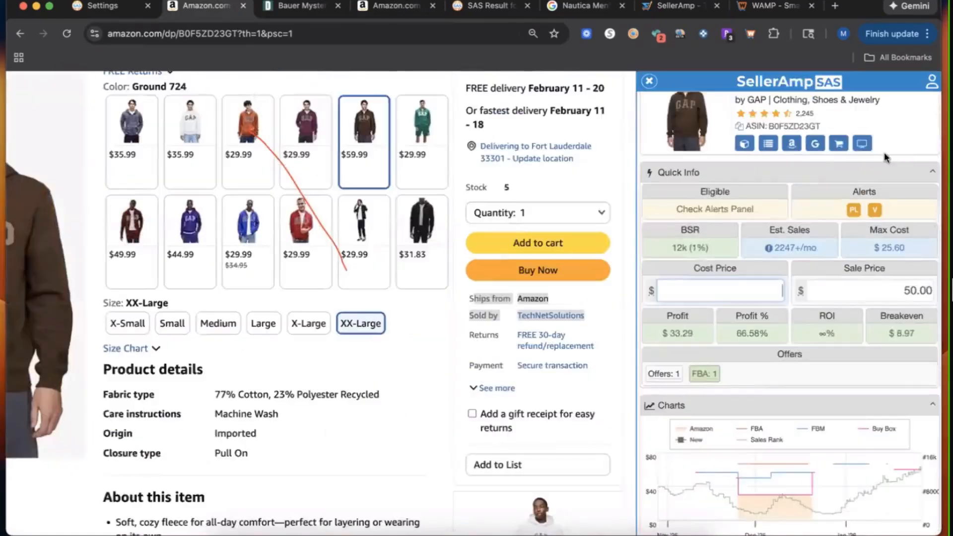
- Search Google for the hoodie's product title and check the prices of the sponsored Gap Factory listings
left_click(815, 143)
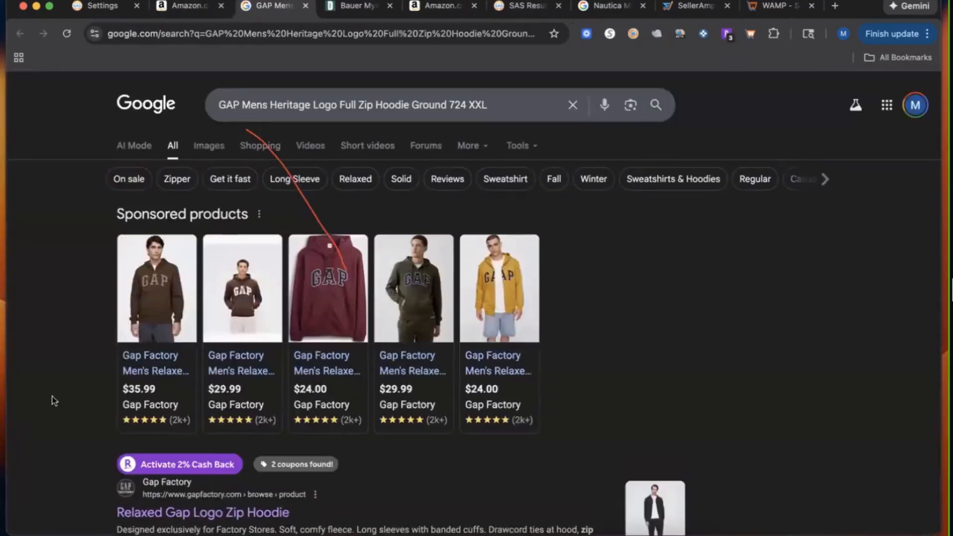
scroll(55, 403, "up", 2)
scroll(54, 403, "up", 2)
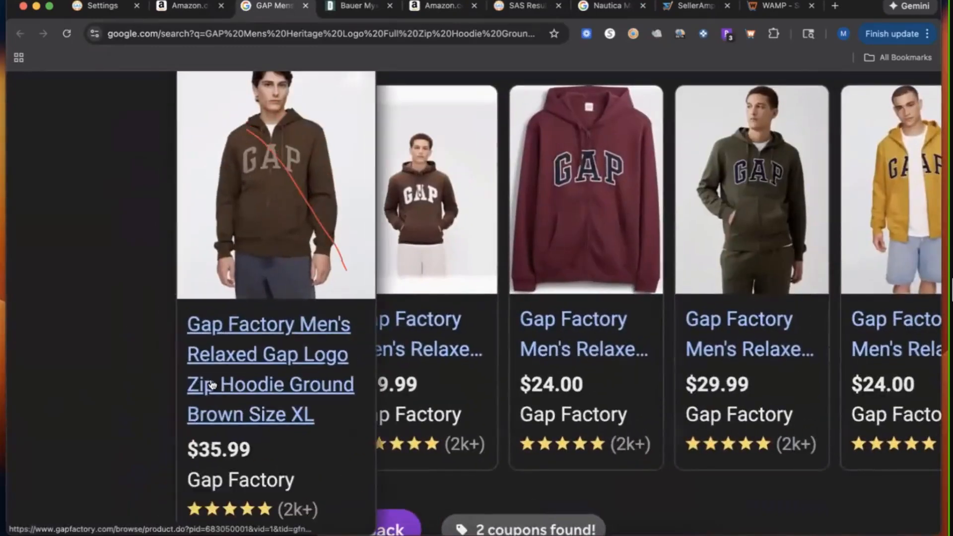
scroll(189, 377, "down", 1)
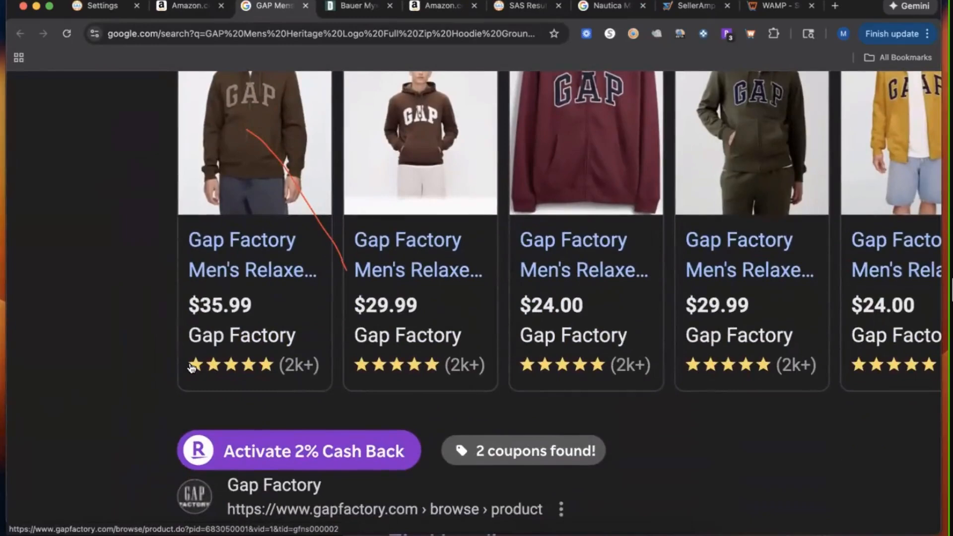
- Return to the hoodie's Amazon page and set its cost price to 36
left_click(190, 4)
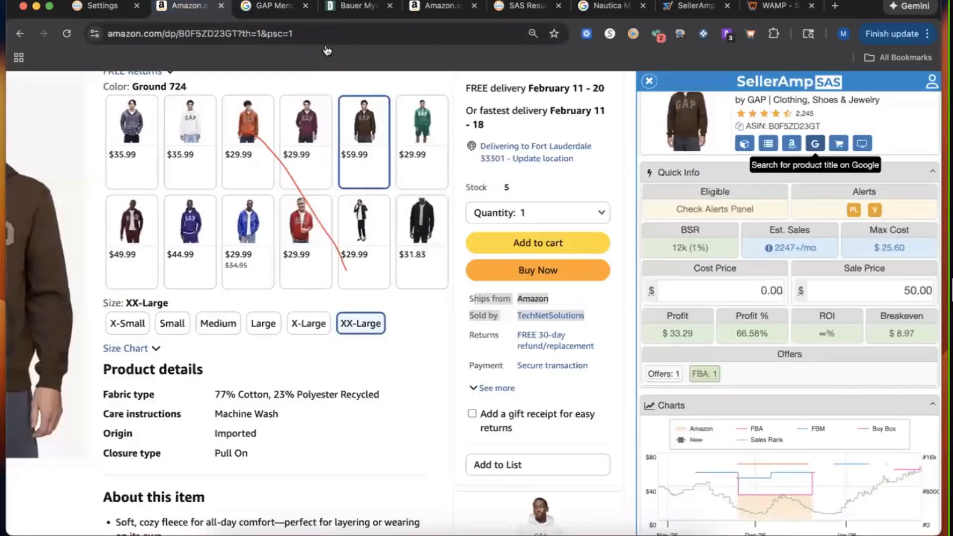
type("36")
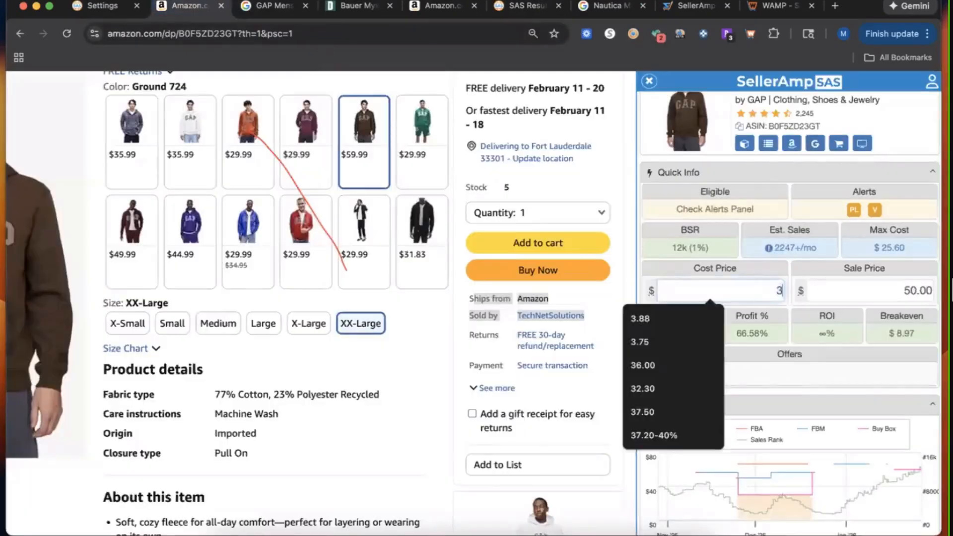
scroll(923, 306, "up", 2)
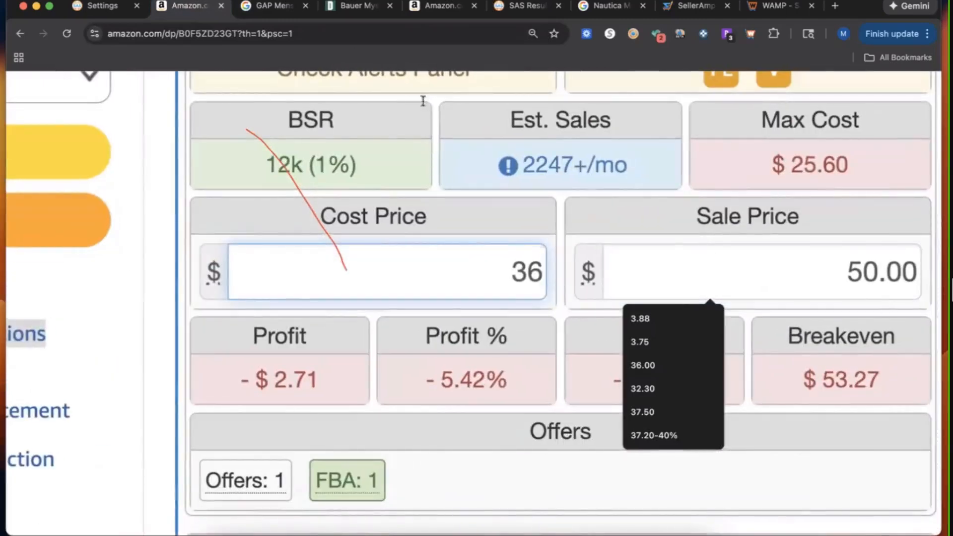
left_click(513, 214)
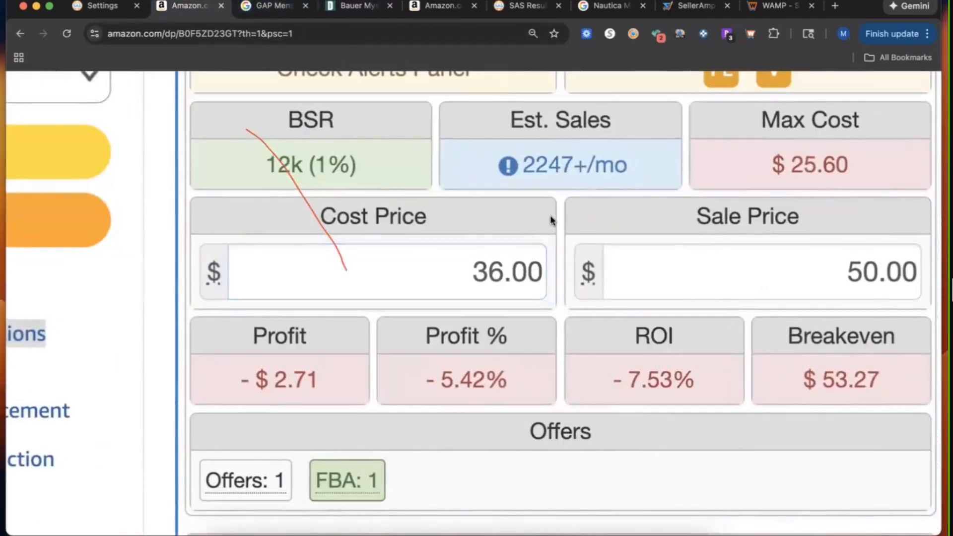
- Open the brown $35.99 Gap Factory hoodie listing from the Google results, and load cardbear.com in the results tab
left_click(273, 6)
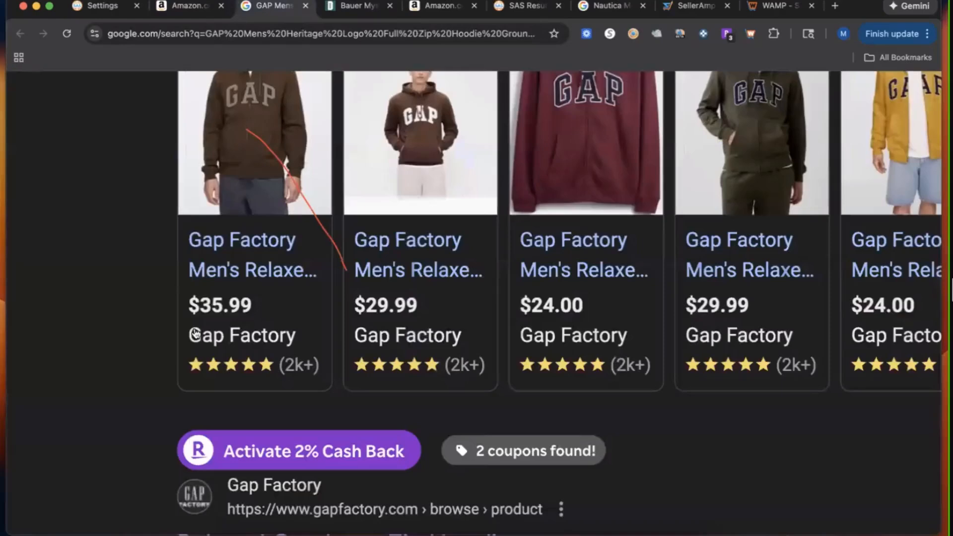
left_click(237, 300)
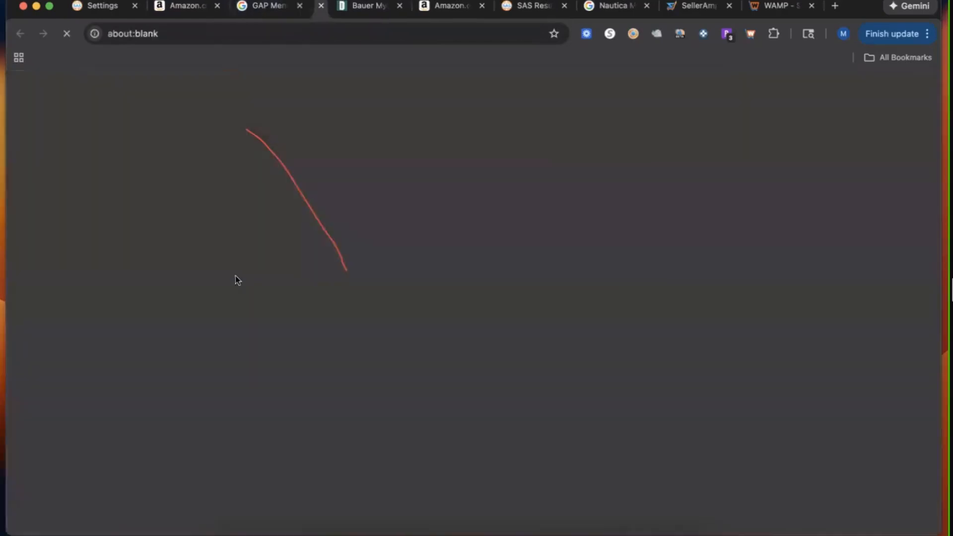
left_click(291, 7)
left_click_drag(292, 7, 327, 7)
left_click(297, 30)
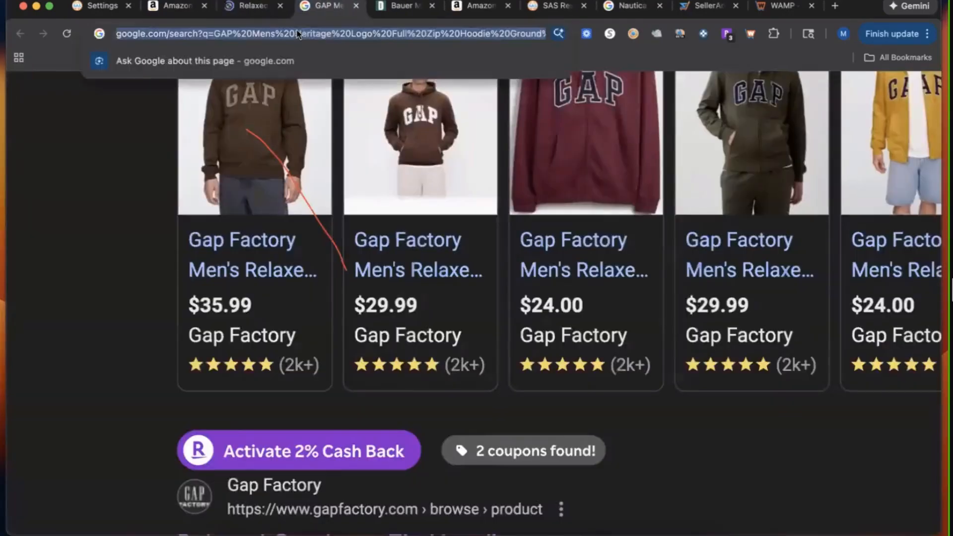
type("card")
key("Return")
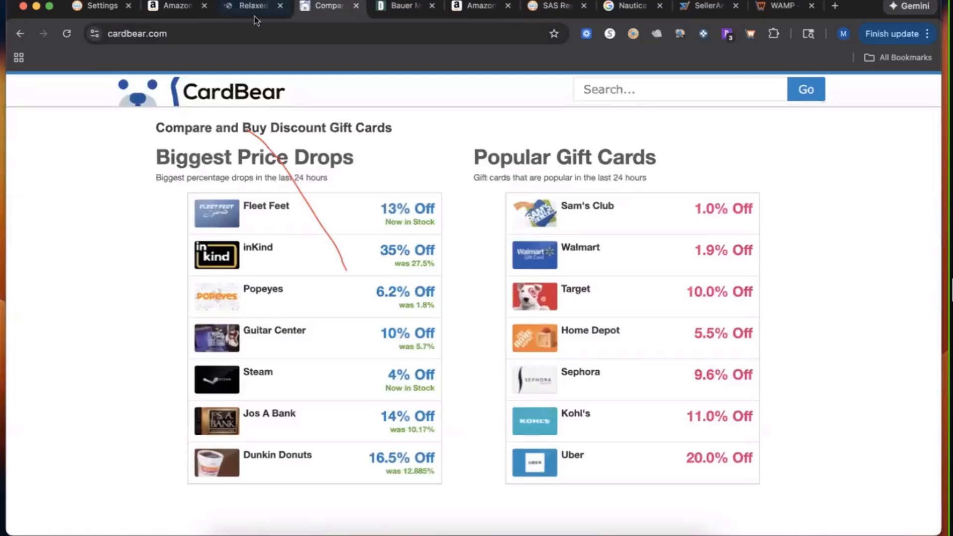
- On the Gap Factory hoodie page, decline the $25 special offer for 2% back and find the email sign-up section
left_click(245, 7)
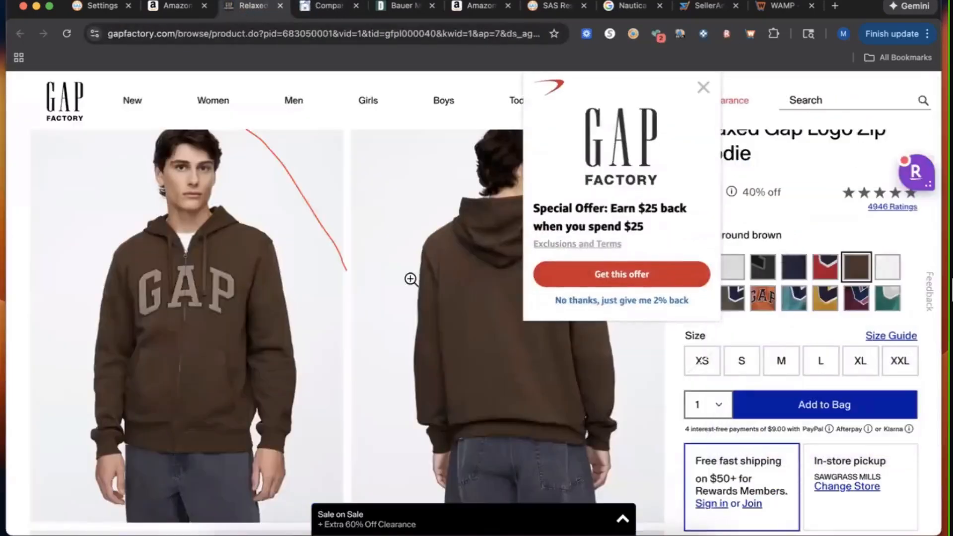
left_click(656, 300)
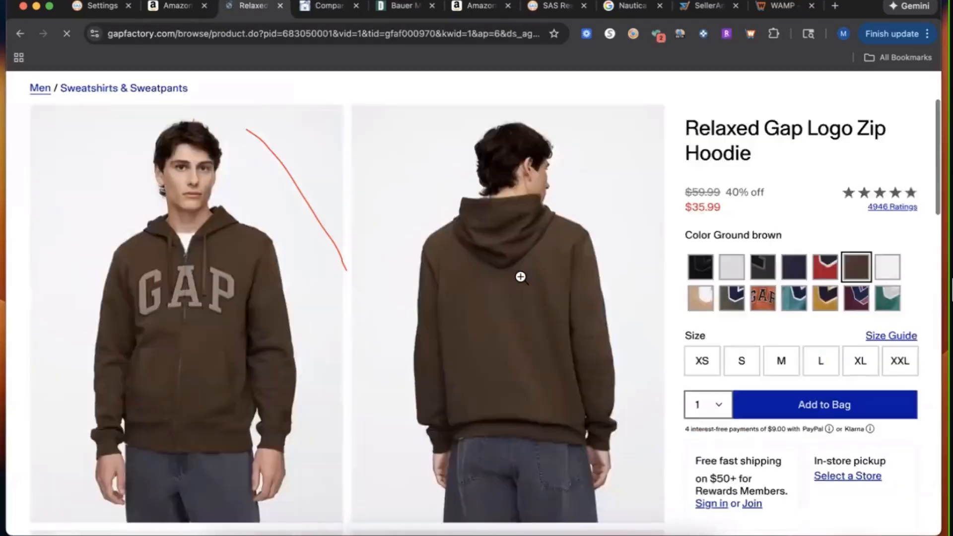
scroll(513, 270, "down", 10)
scroll(514, 270, "down", 10)
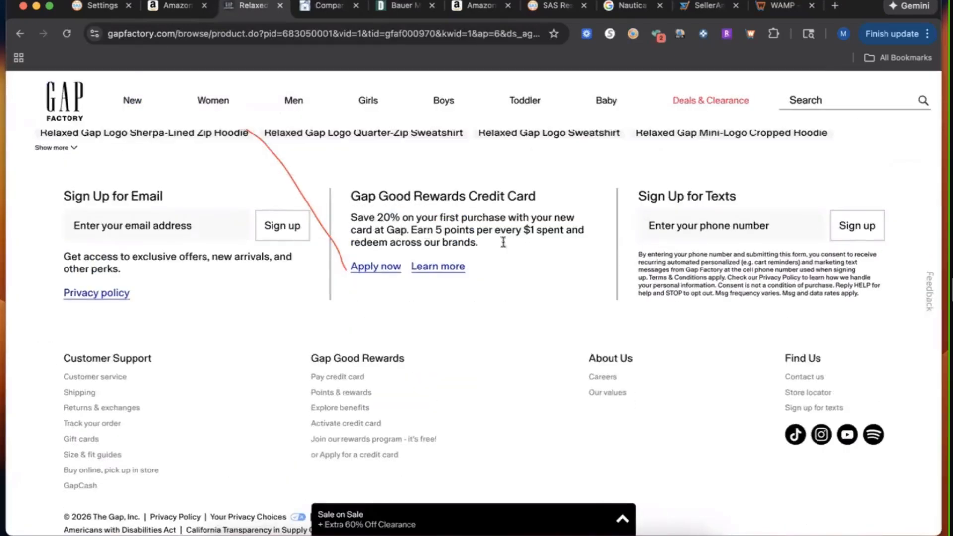
scroll(430, 212, "up", 2)
scroll(429, 212, "down", 2)
scroll(386, 244, "up", 3)
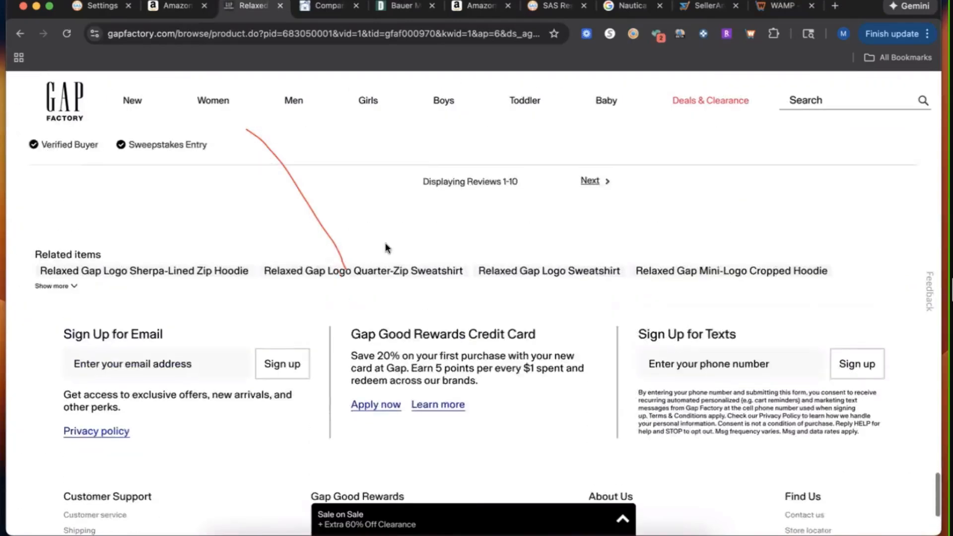
scroll(386, 244, "down", 2)
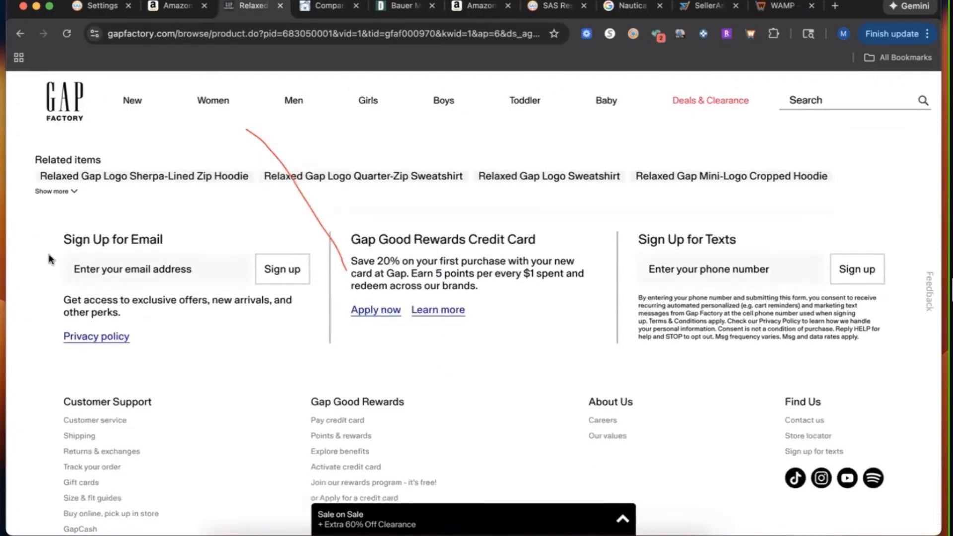
scroll(51, 255, "up", 5)
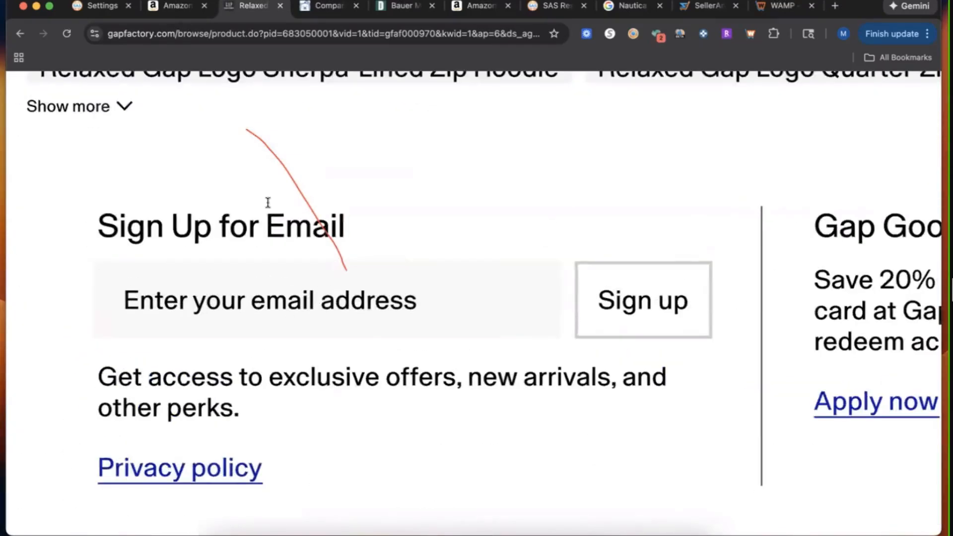
- Return to the hoodie's Amazon page and take 20% off its cost price
left_click(176, 9)
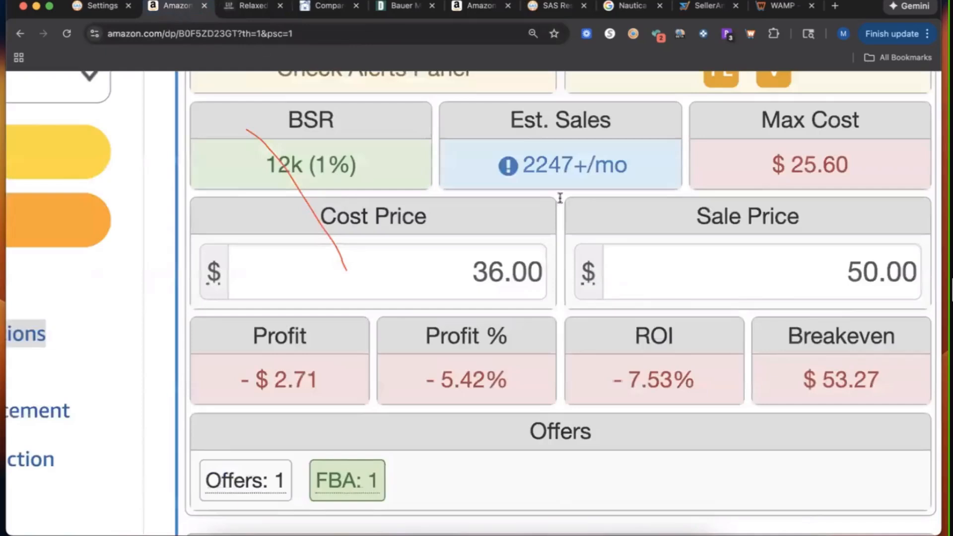
left_click(538, 269)
type("-20%")
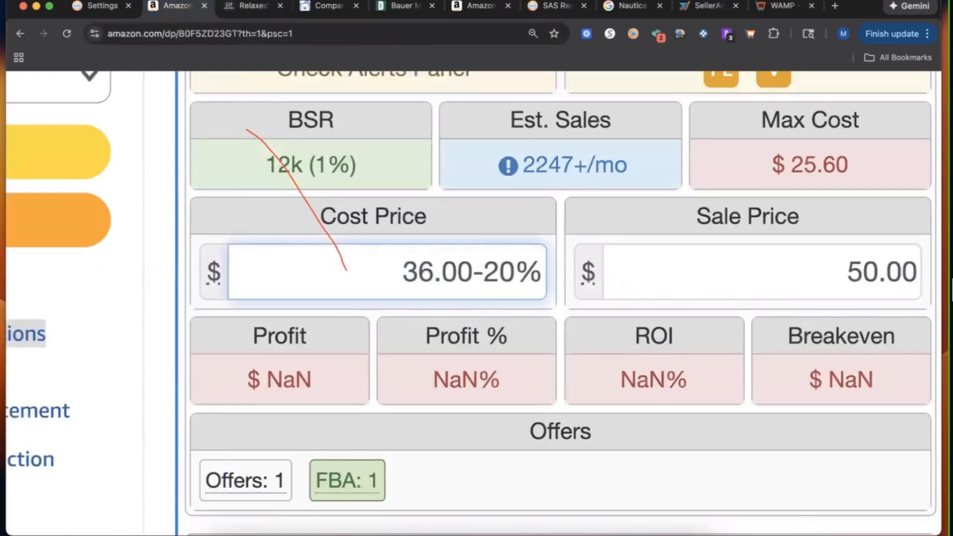
key("Return")
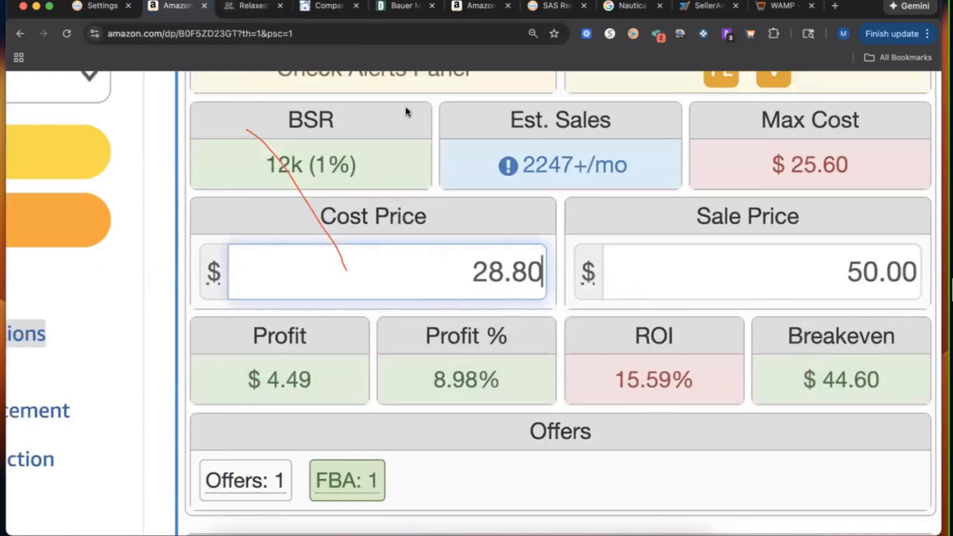
- Search CardBear for Gap and open the Gap gift card's discount page
left_click(332, 15)
left_click(648, 94)
type("gap")
left_click(658, 144)
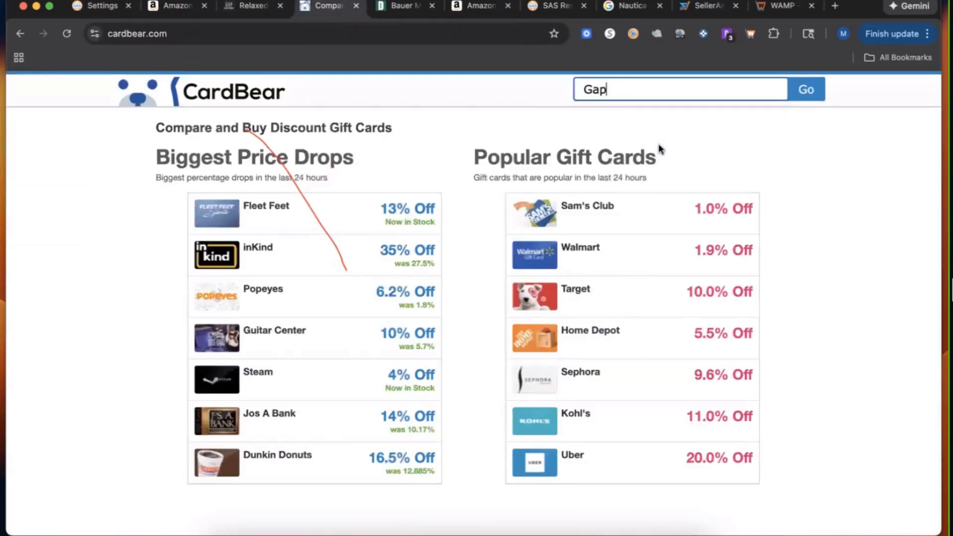
left_click(802, 95)
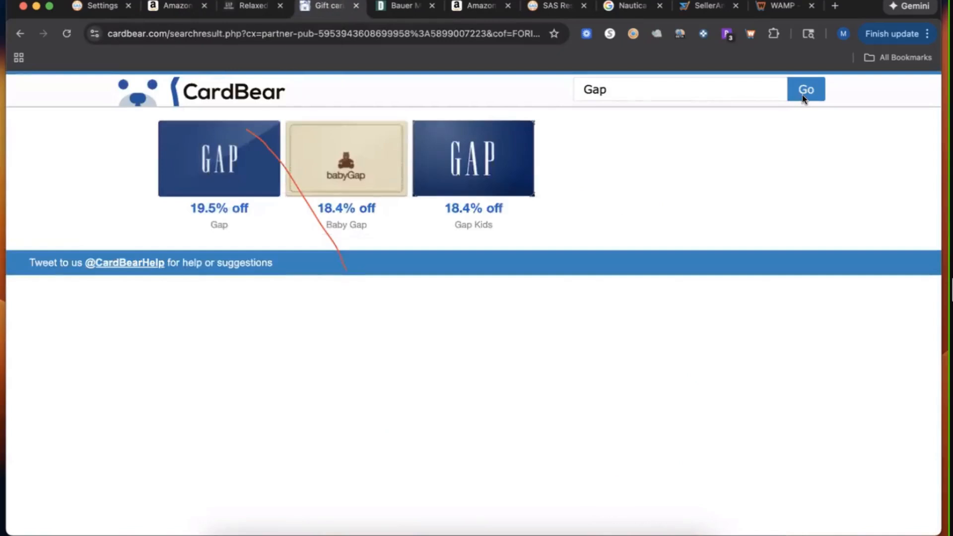
left_click(203, 169)
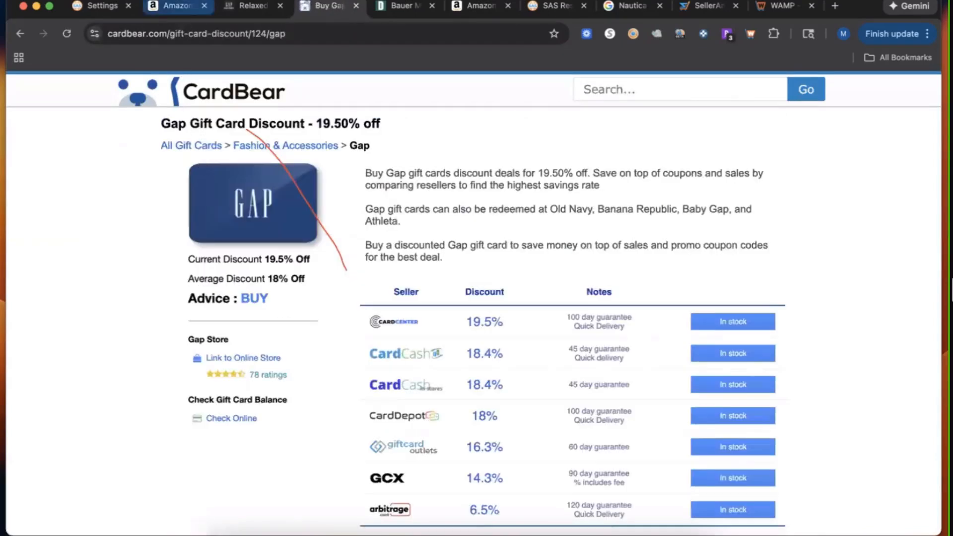
- Take a further 19% off the hoodie's cost price on Amazon and check its profit against the buying criteria
left_click(196, 10)
key("Right")
type("-19%")
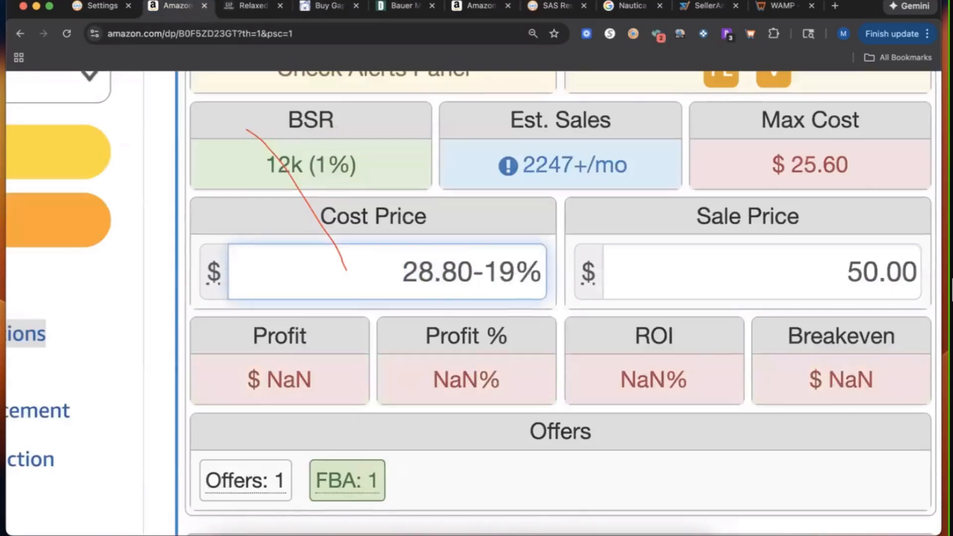
key("Return")
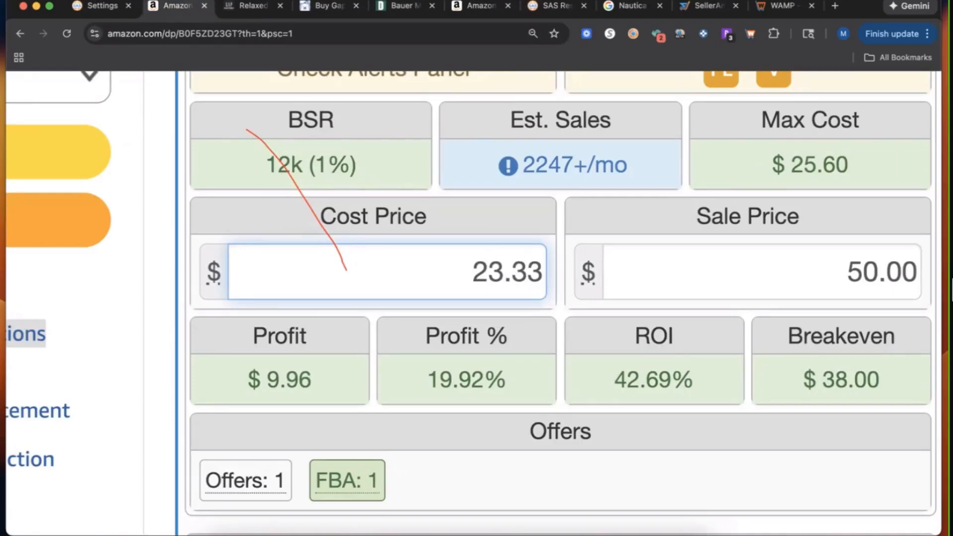
mouse_move(330, 368)
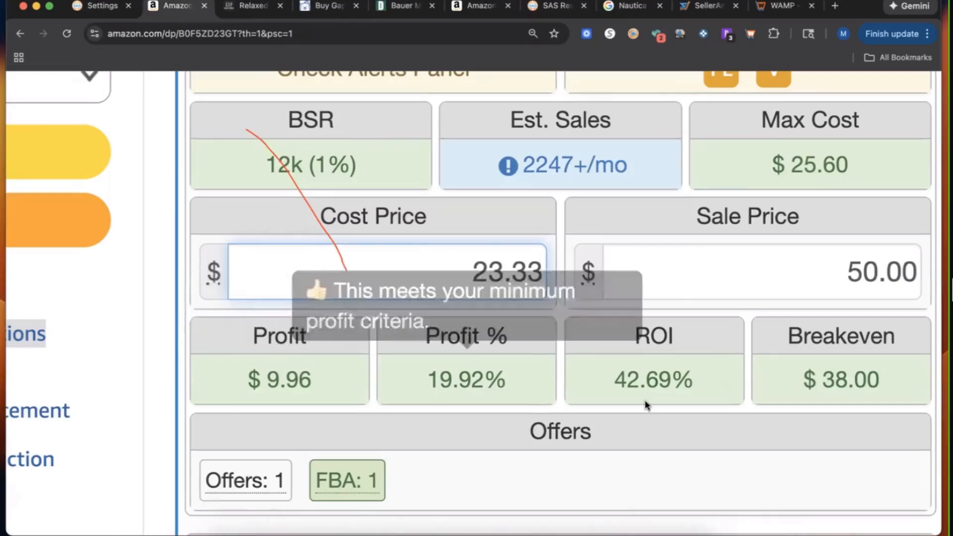
mouse_move(433, 387)
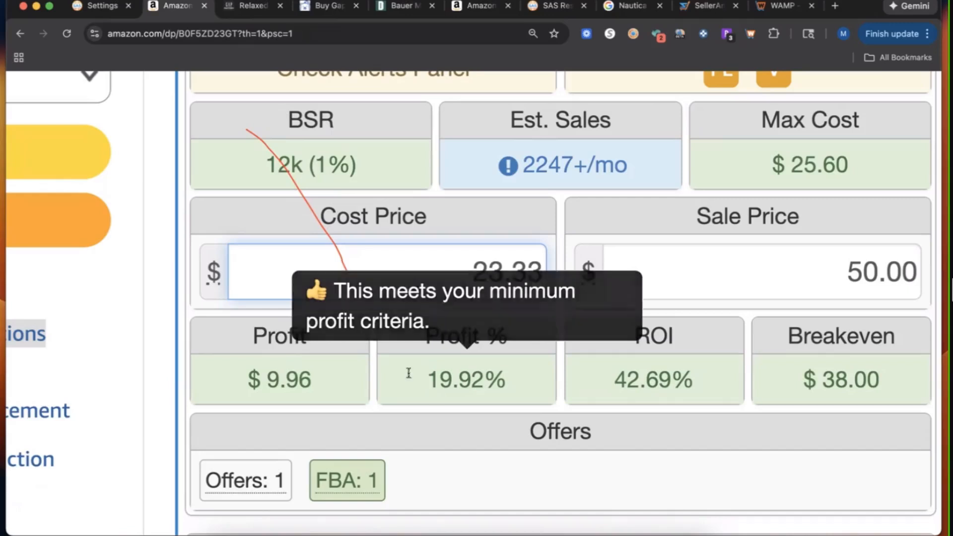
- Review the active profile's General settings in SellerAmp, including the buying criteria and additional costs
left_click(76, 6)
scroll(241, 196, "down", 5)
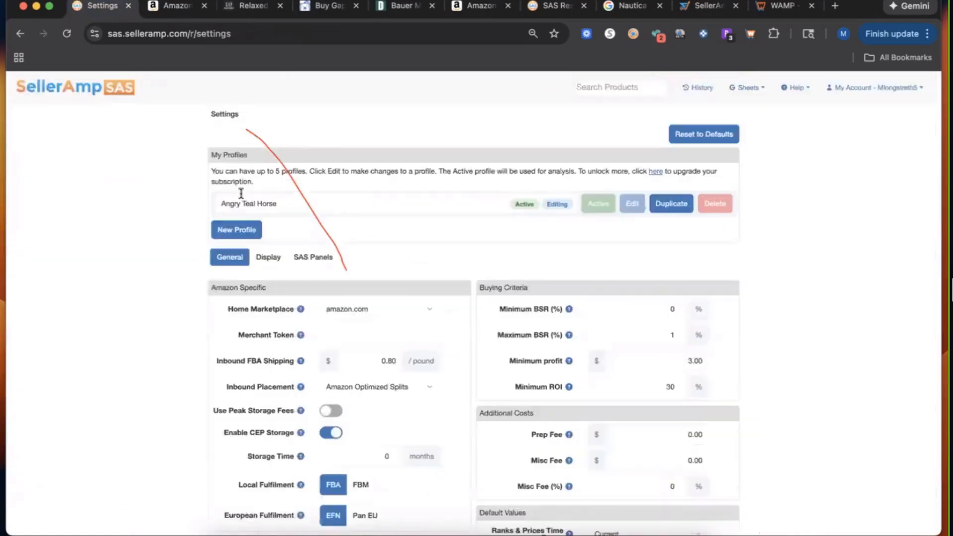
scroll(257, 404, "up", 5)
scroll(257, 404, "down", 5)
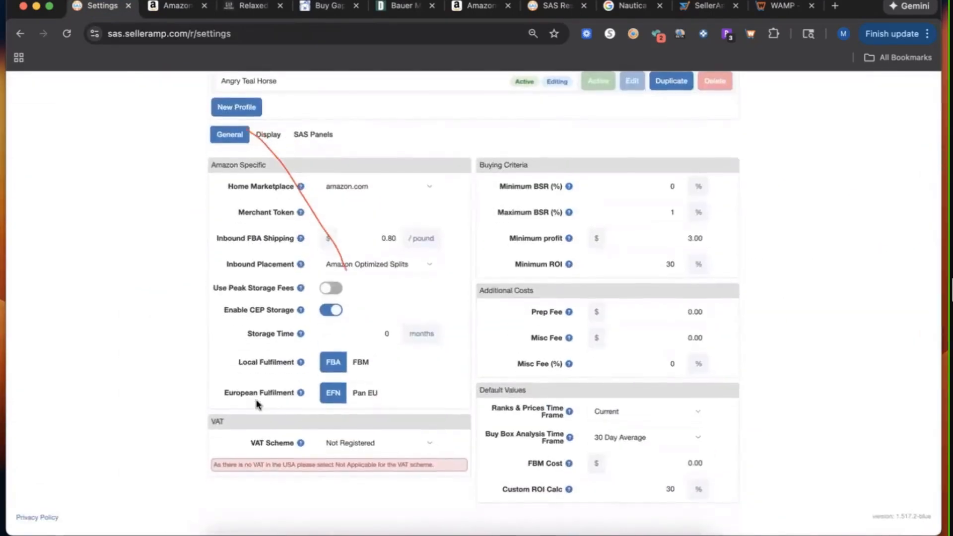
- Check the hoodie's total and FBA offer counts in Quick Info, and return to the SellerAmp settings
key("ctrl+Tab")
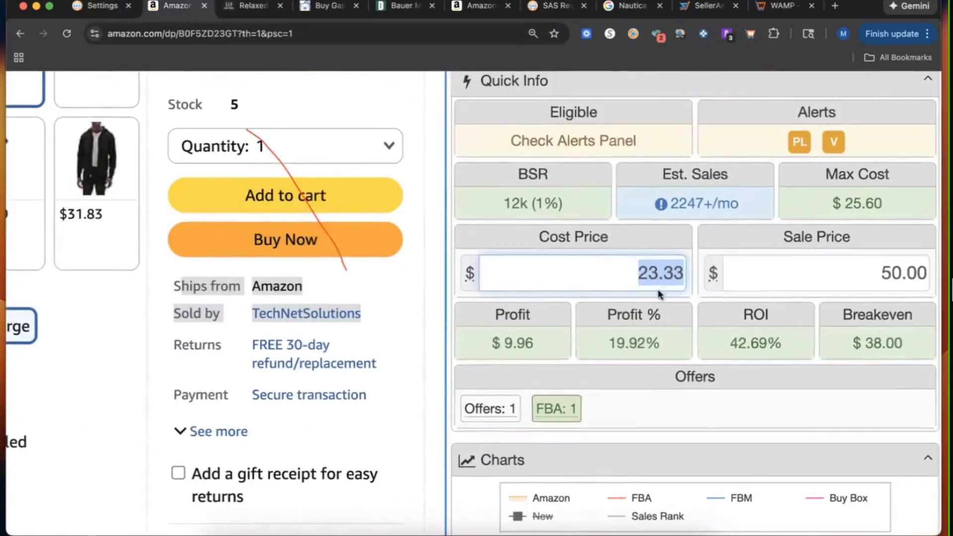
scroll(568, 315, "down", 5)
mouse_move(795, 358)
left_click(767, 389)
mouse_move(520, 406)
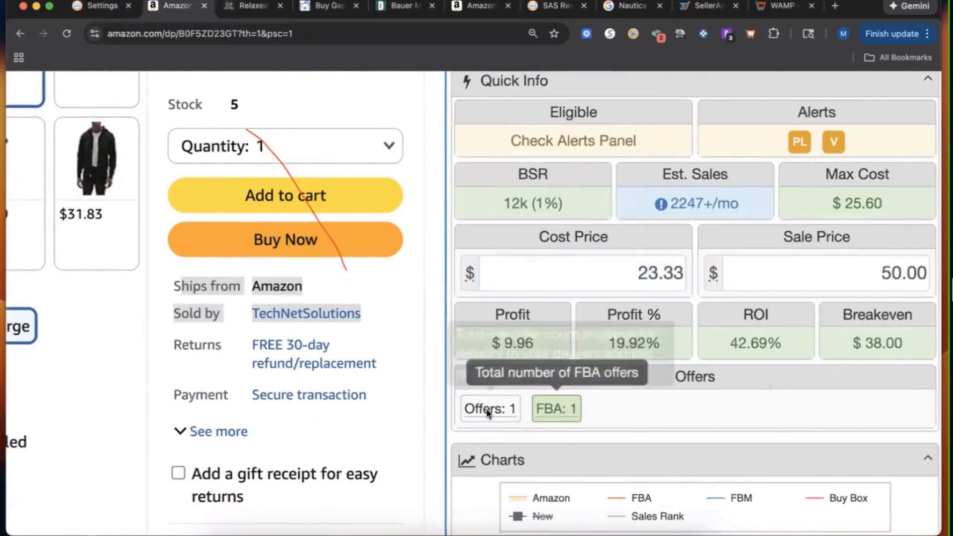
scroll(947, 435, "up", 5)
scroll(946, 434, "down", 5)
left_click(102, 6)
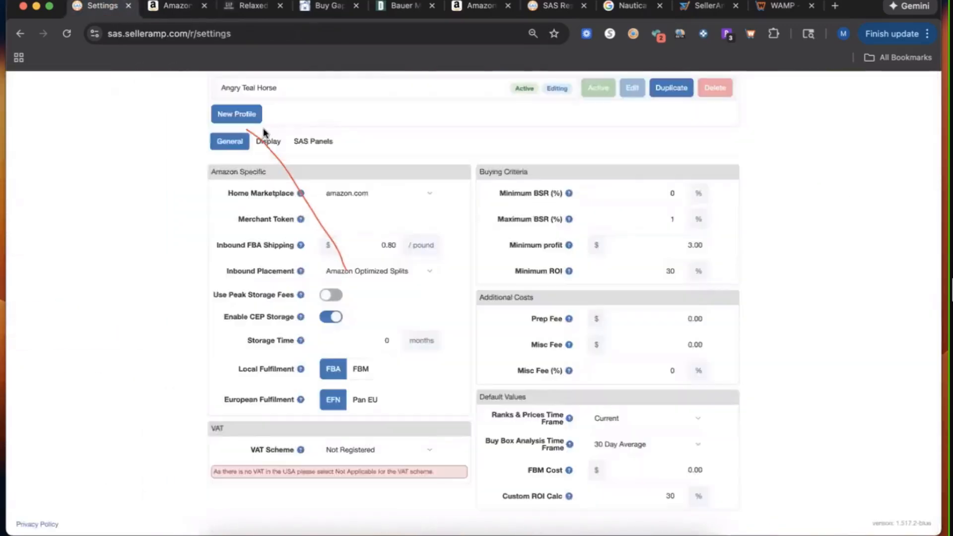
- Review the Display settings of the active SellerAmp profile
left_click(267, 141)
scroll(668, 419, "up", 5)
scroll(405, 380, "down", 5)
- Return to the Gap hoodie on Amazon and examine its Quick Info and three-month price history charts in SellerAmp
left_click(168, 5)
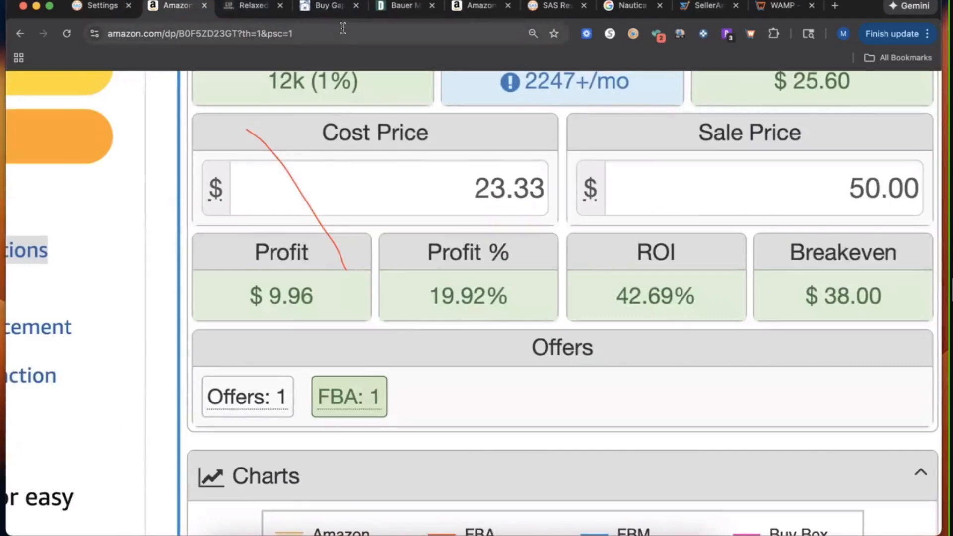
scroll(542, 153, "up", 1)
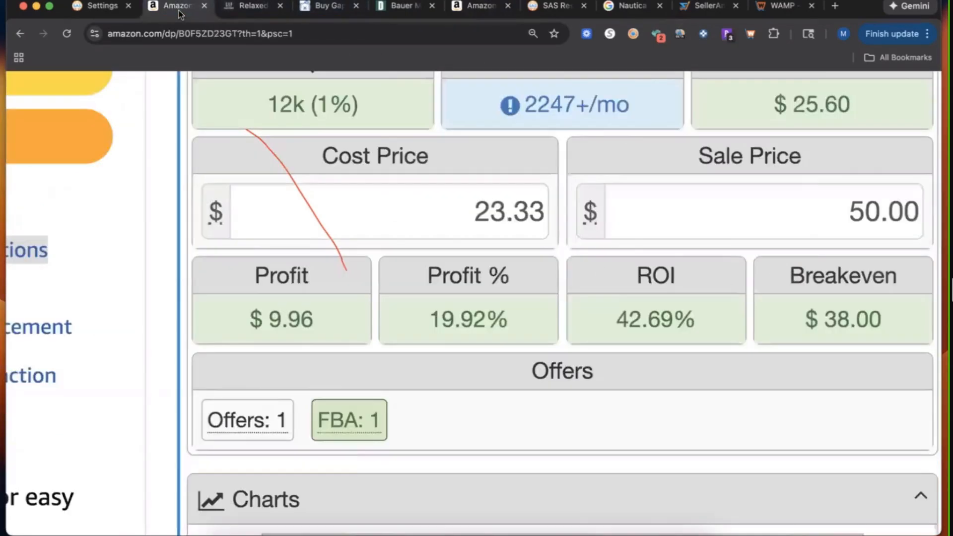
left_click(174, 7)
scroll(546, 187, "down", 5, "ctrl")
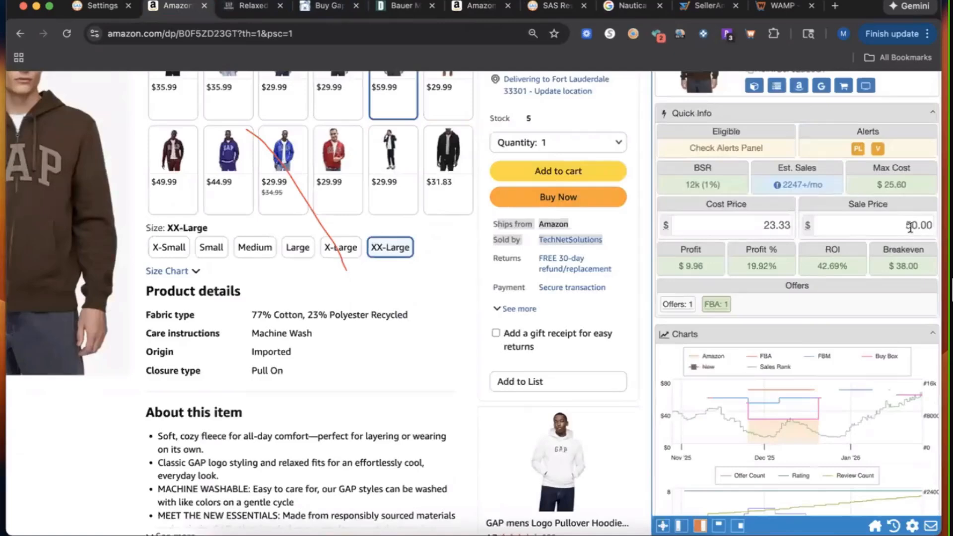
scroll(910, 226, "down", 4)
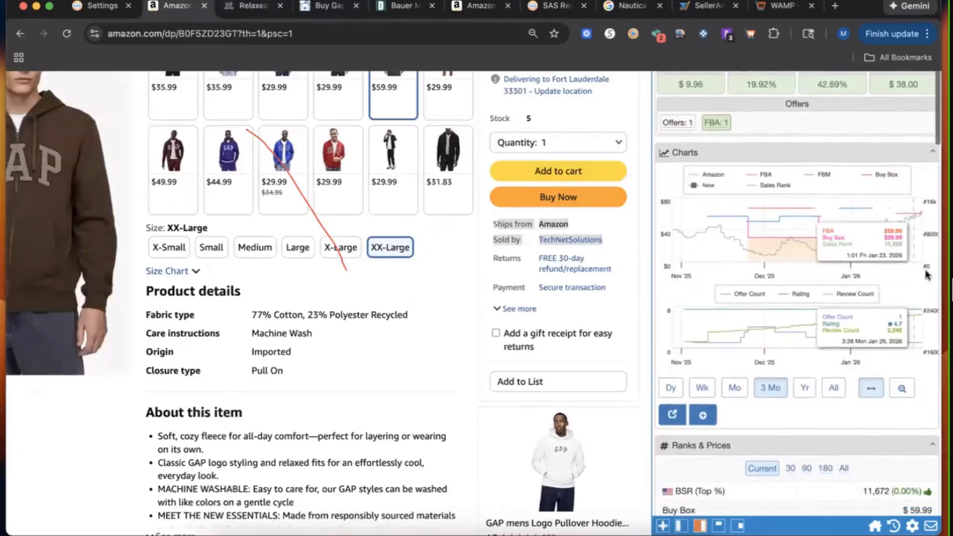
scroll(938, 263, "up", 5, "ctrl")
scroll(938, 263, "down", 3, "ctrl")
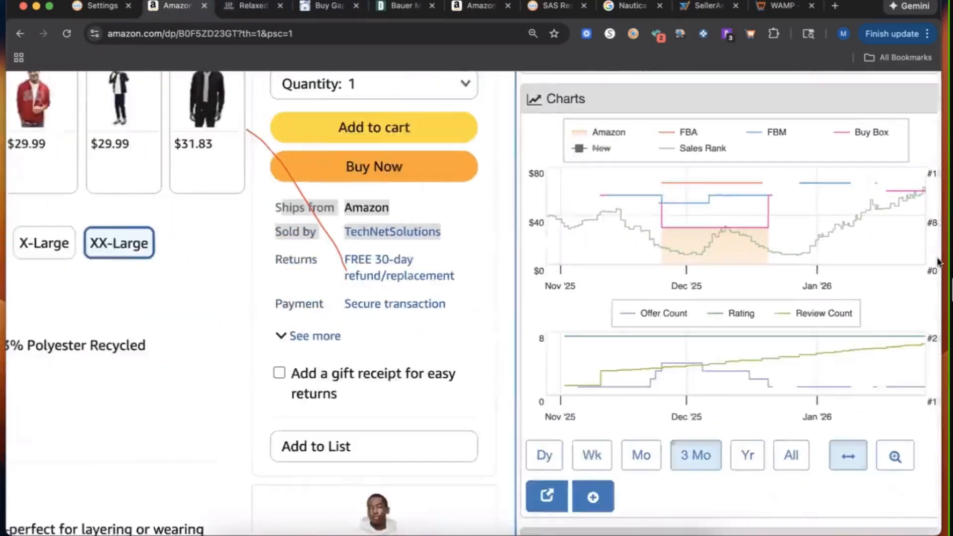
mouse_move(909, 263)
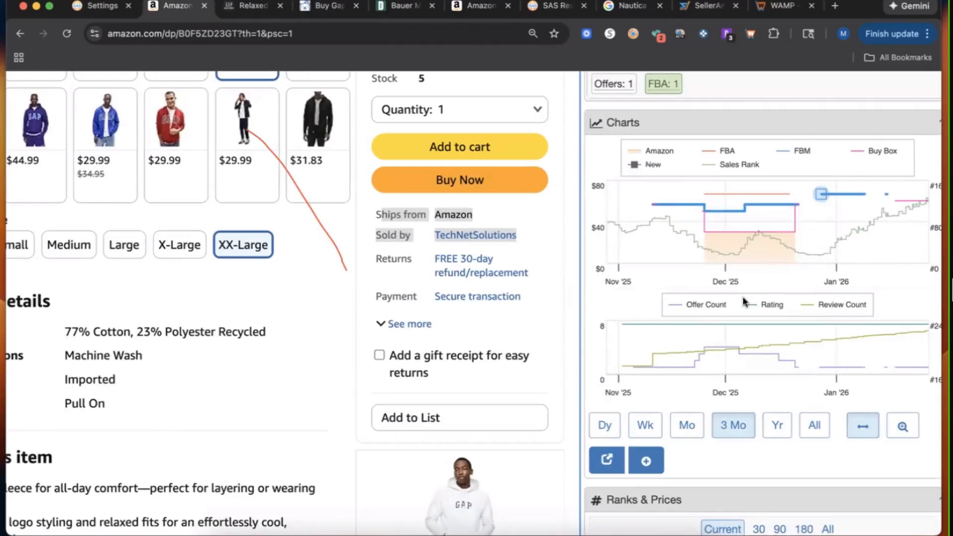
- Set the hoodie's charts to one year and examine the price, sales rank and offer count history
left_click(788, 435)
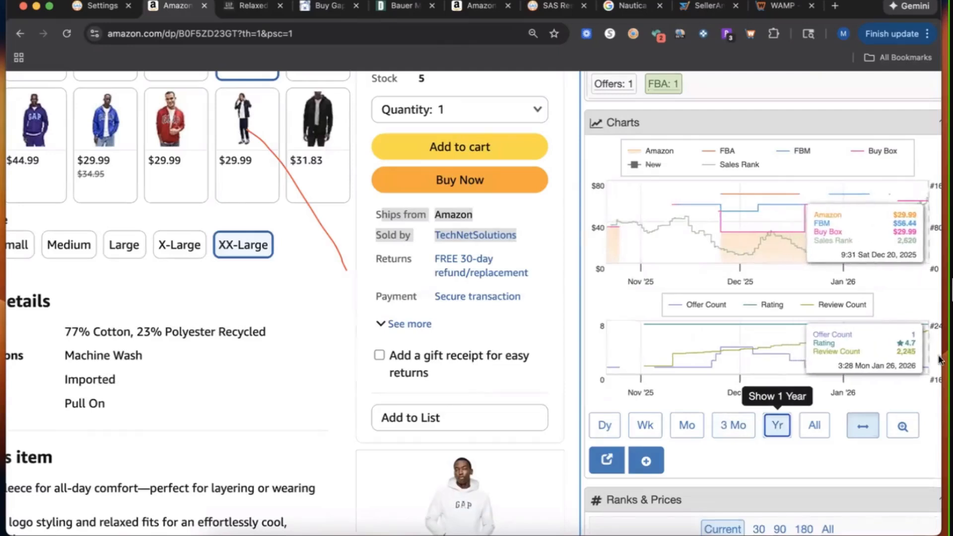
scroll(939, 360, "up", 5)
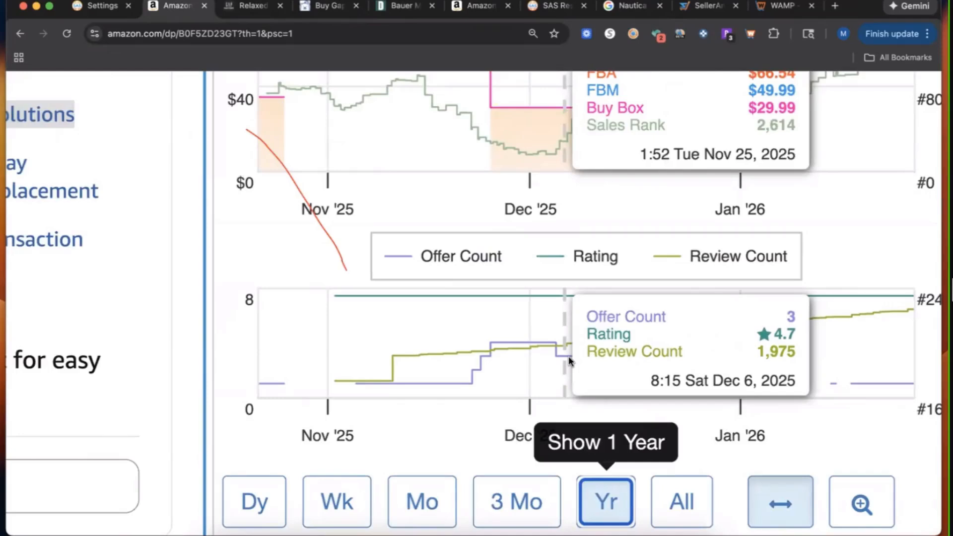
scroll(567, 356, "up", 3)
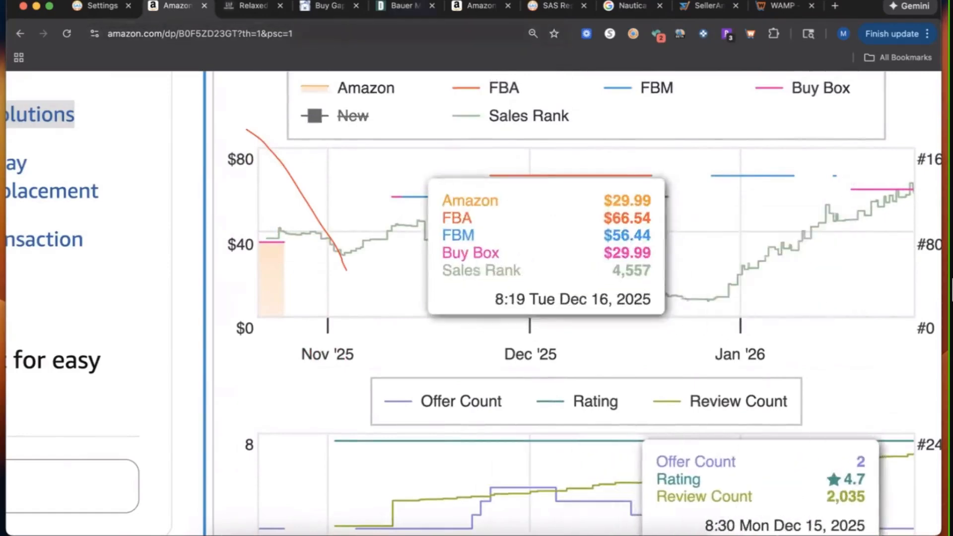
- Switch to the Flakes shampoo set listing and examine its Buy Box, sales rank, monthly sold and offer count charts
left_click(474, 6)
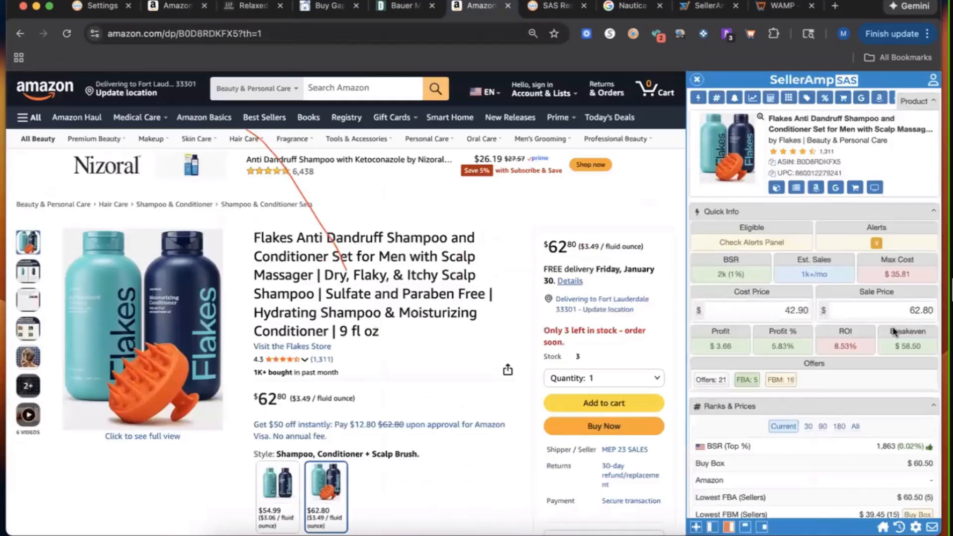
scroll(893, 332, "down", 10)
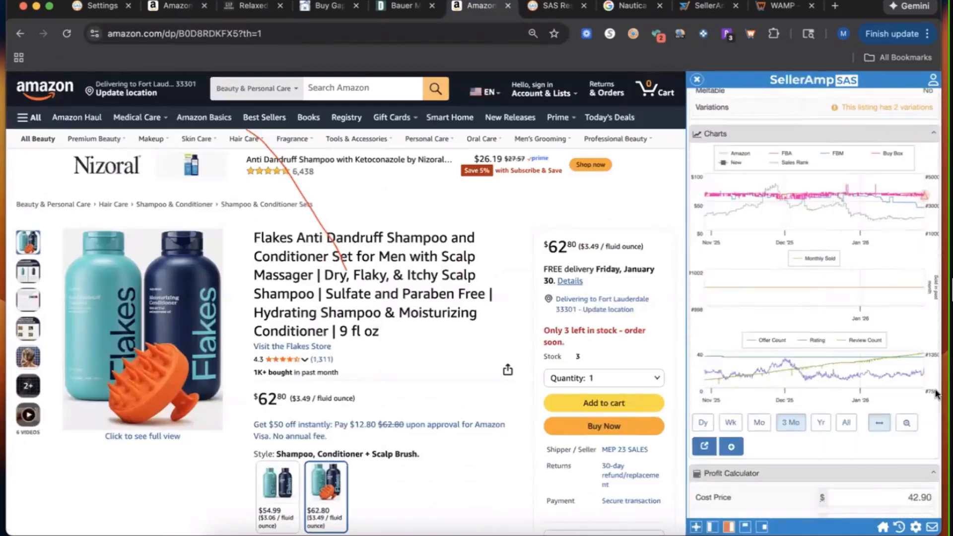
scroll(934, 392, "up", 5)
mouse_move(719, 354)
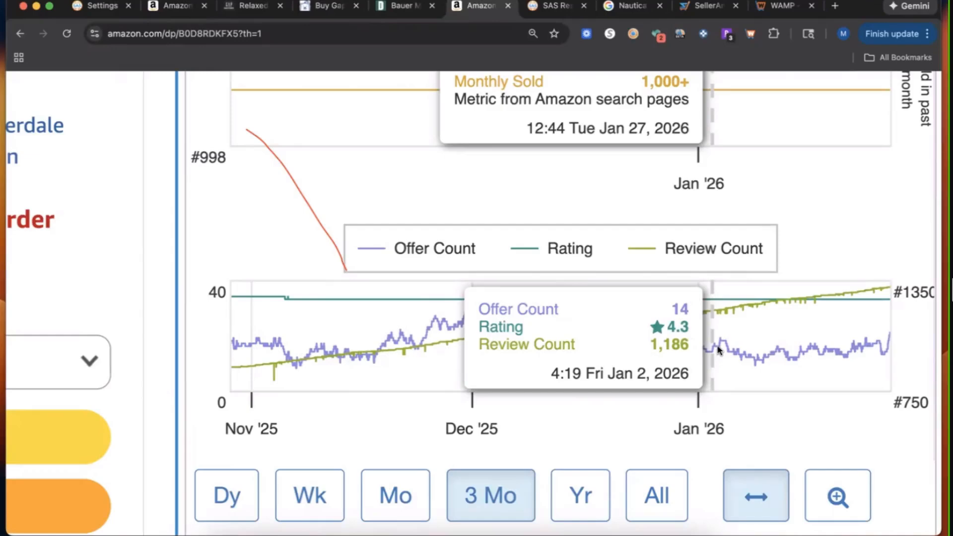
scroll(838, 121, "up", 10)
scroll(733, 287, "down", 1)
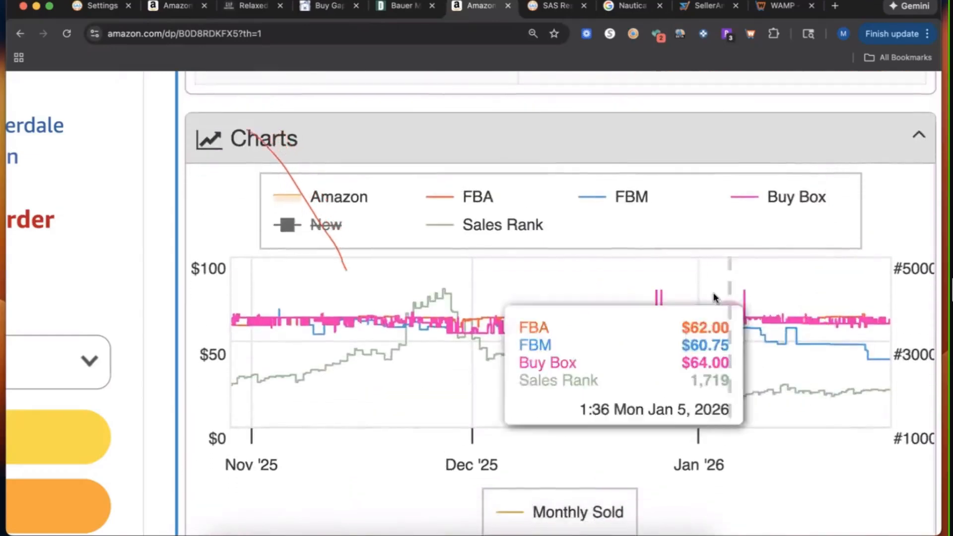
scroll(704, 303, "down", 2)
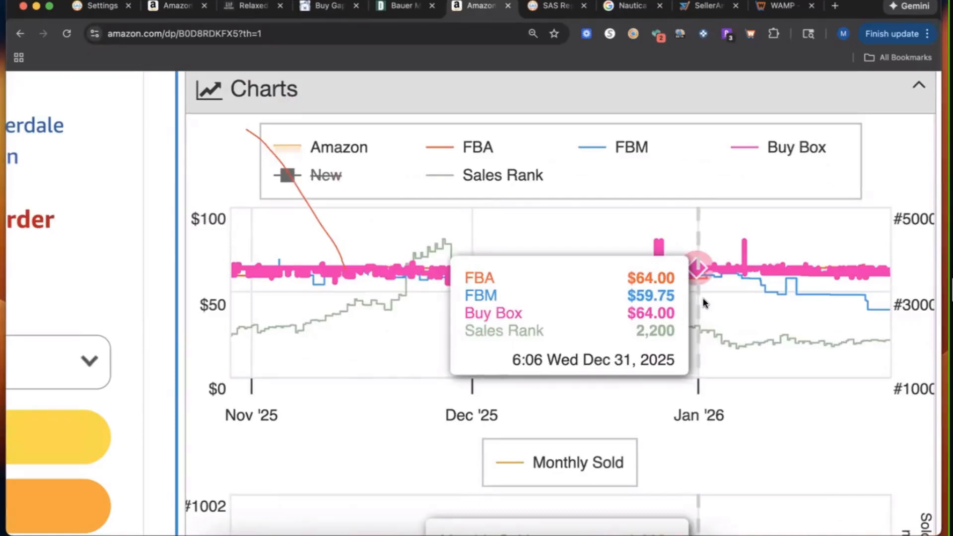
scroll(705, 303, "down", 15)
scroll(704, 303, "up", 2)
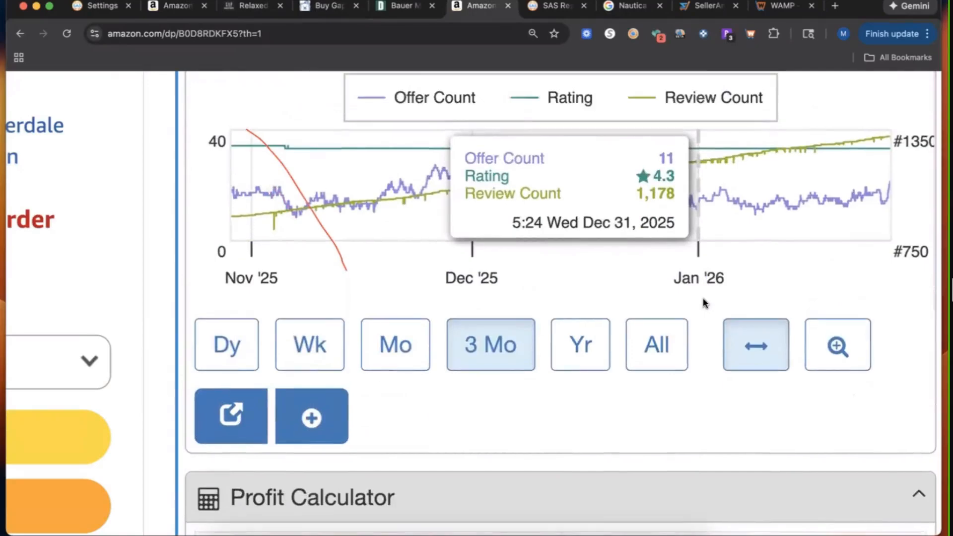
- Compare the shampoo set's charts over one day, one week, one month, three months and one year
key("super+minus")
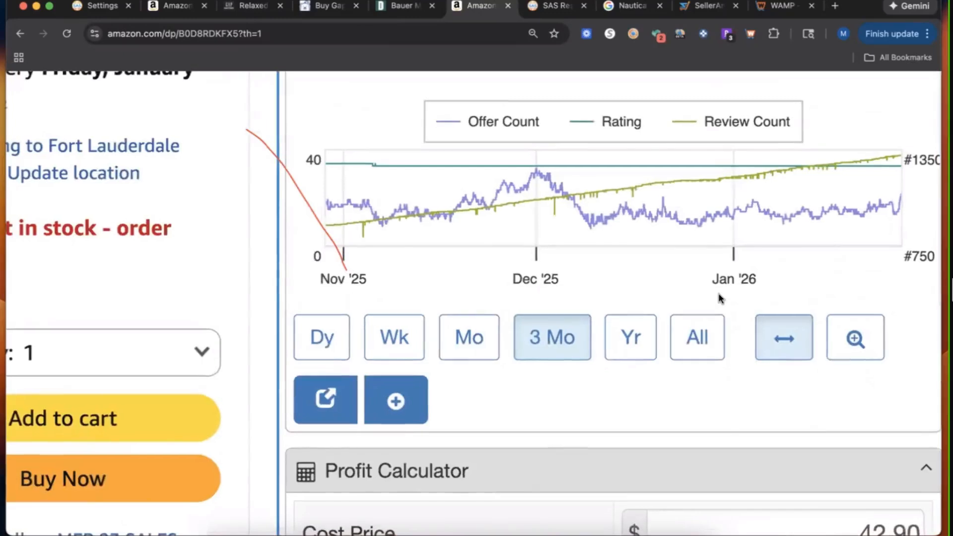
left_click(324, 357)
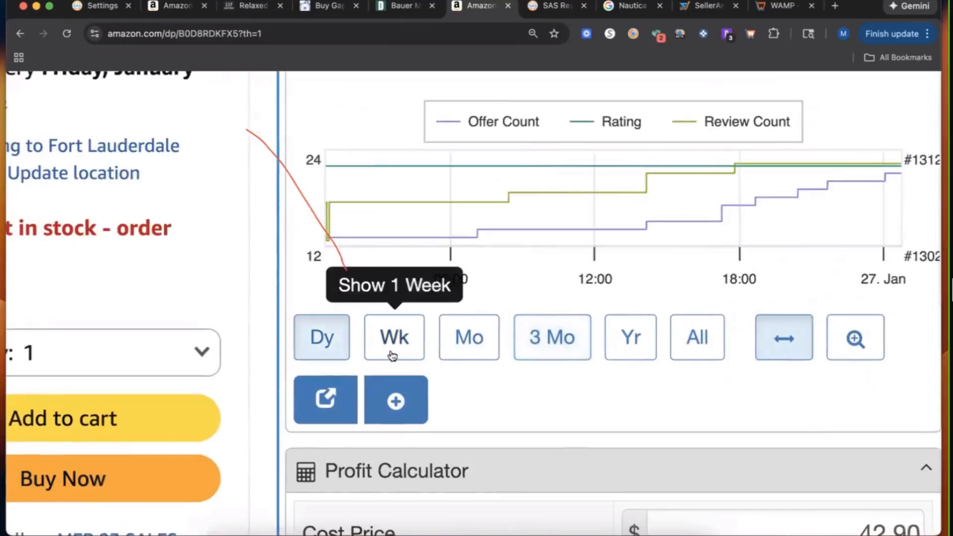
left_click(411, 348)
left_click(469, 342)
left_click(569, 338)
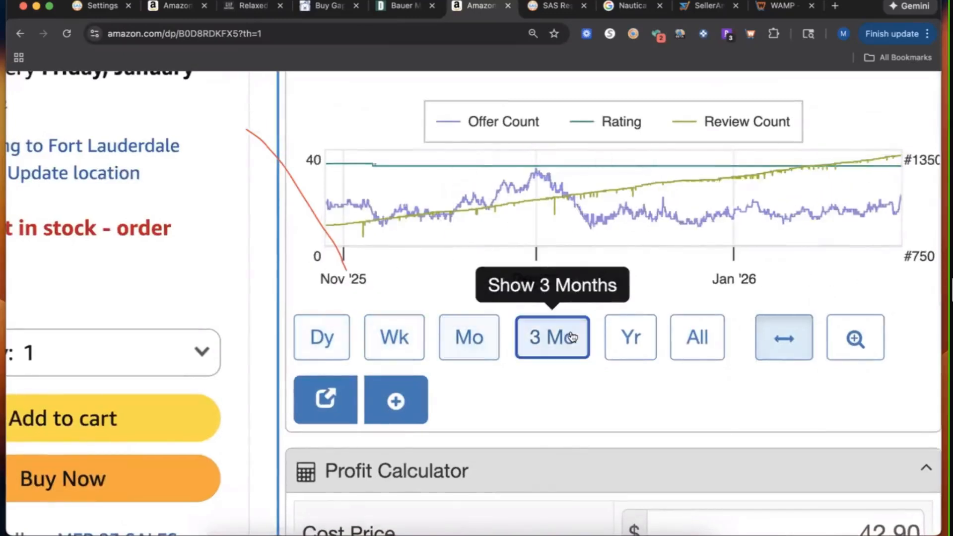
key("super+minus")
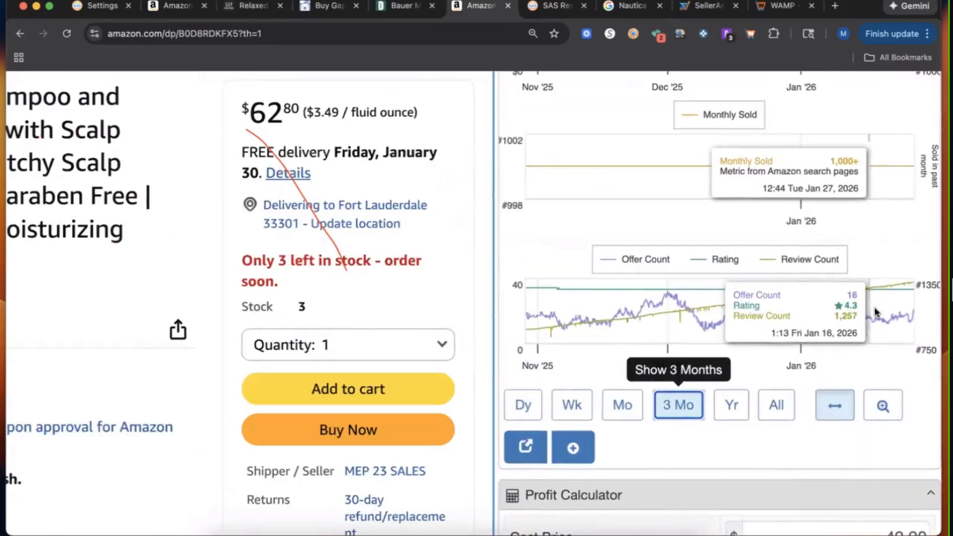
left_click(731, 411)
scroll(744, 386, "up", 1)
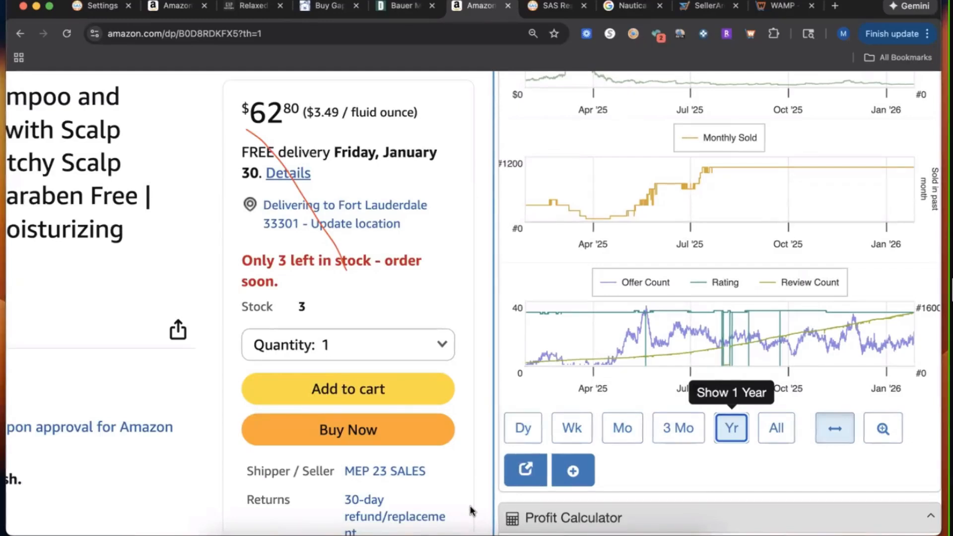
- Open the Amazon listing for the DOVE PROMISES Valentine dark chocolate hearts in place of the Bauer page
left_click(395, 13)
left_click(376, 32)
type("dove")
key("Return")
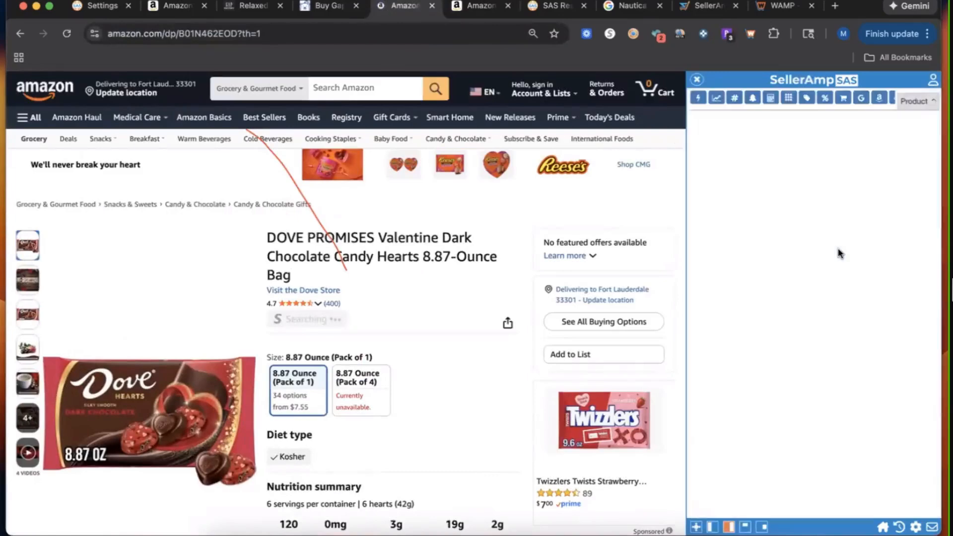
- Show the Dove chocolate's charts for all time and examine its seasonal sales rank, price and offer history
scroll(839, 258, "down", 6)
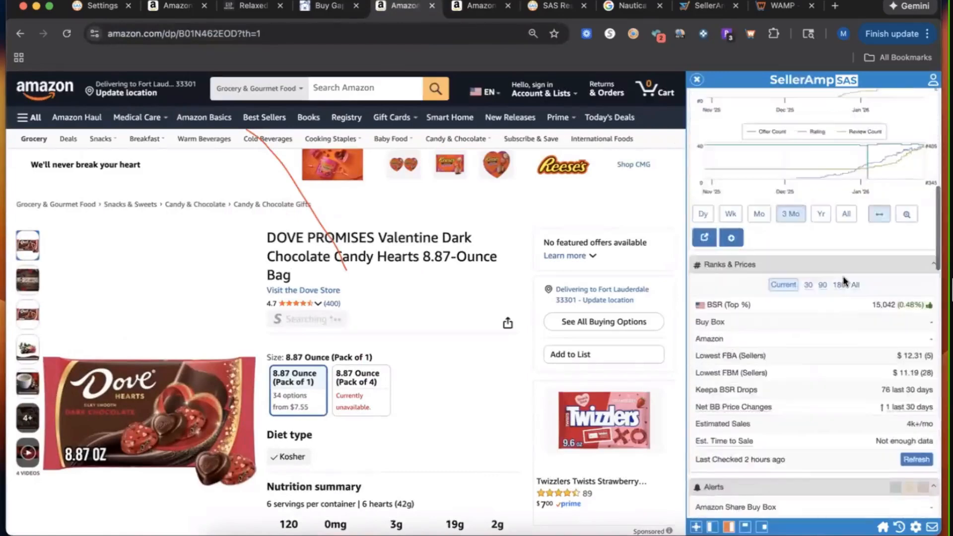
left_click(847, 388)
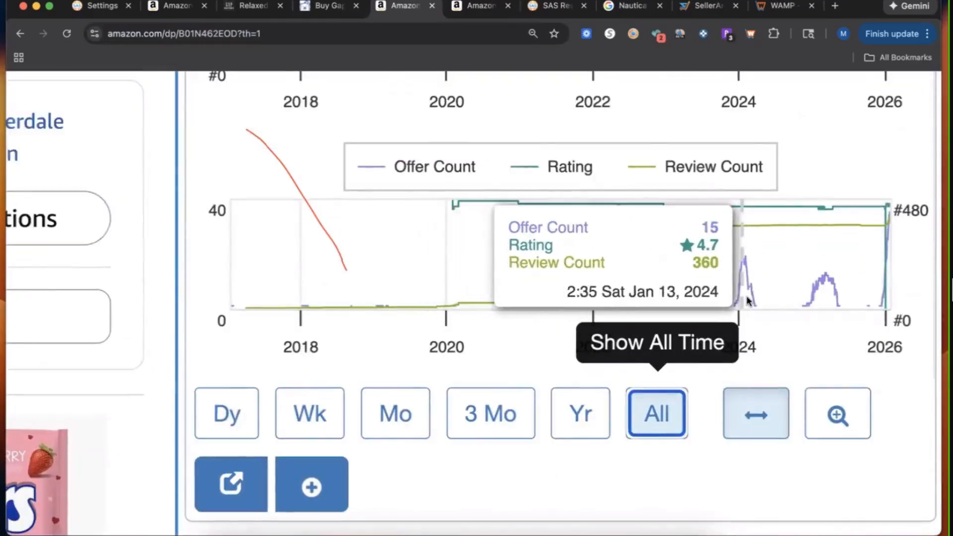
scroll(748, 299, "up", 3)
scroll(749, 300, "up", 5)
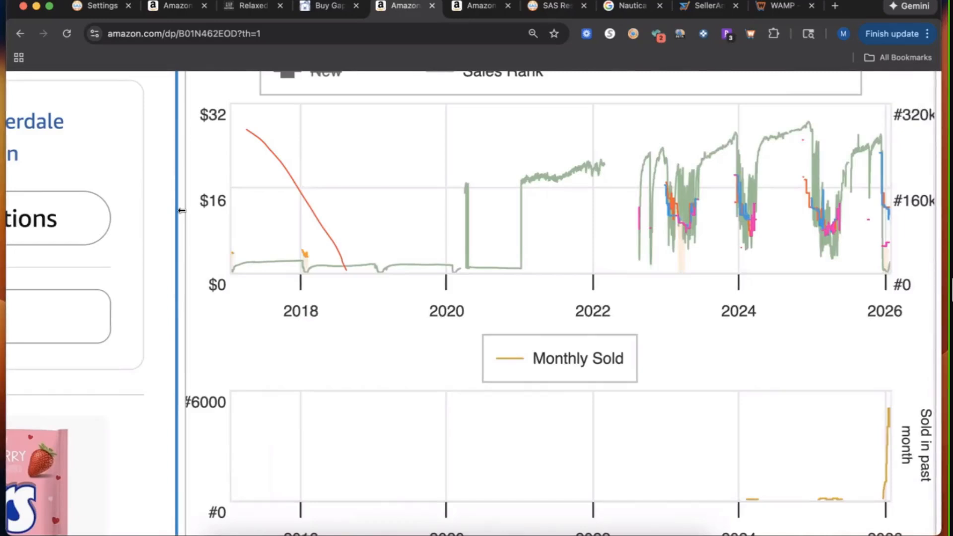
scroll(443, 251, "down", 4)
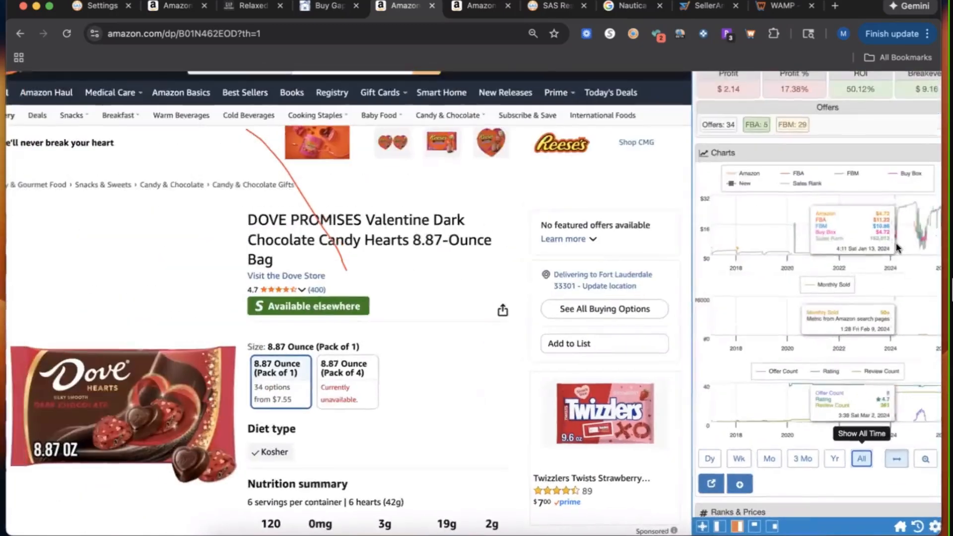
scroll(864, 337, "down", 2)
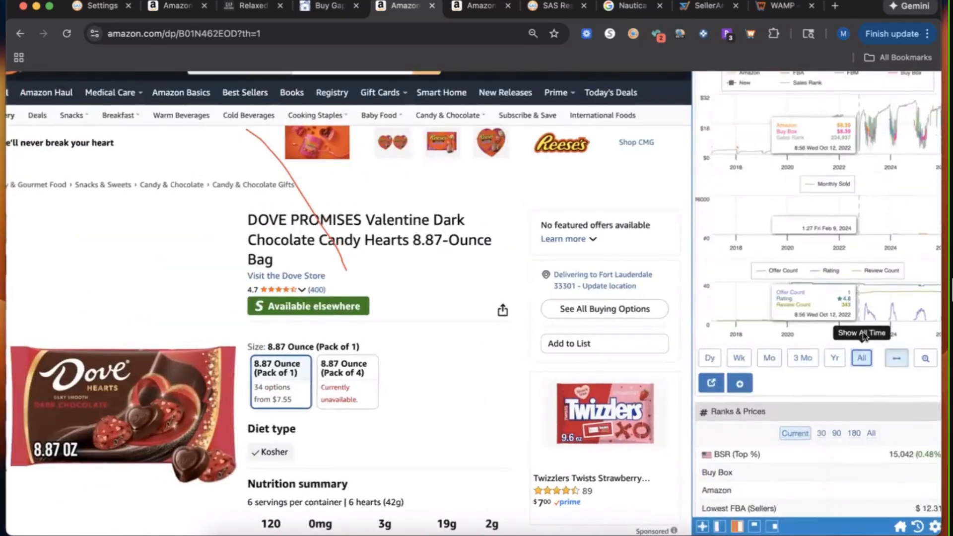
- Compare the Dove chocolate's Ranks & Prices figures across current, 30-day, 90-day and 180-day periods, finishing on the 90-day average
scroll(862, 335, "down", 5)
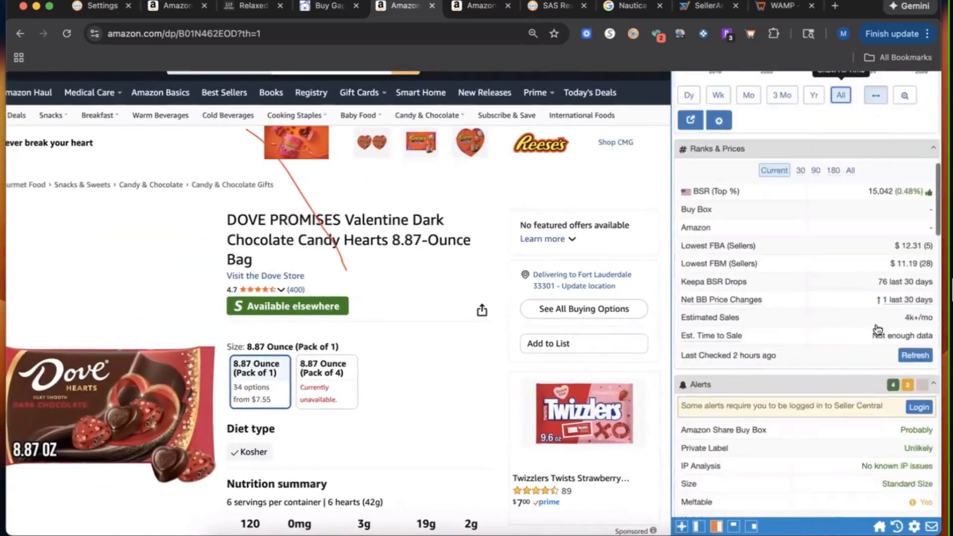
scroll(941, 253, "down", 1)
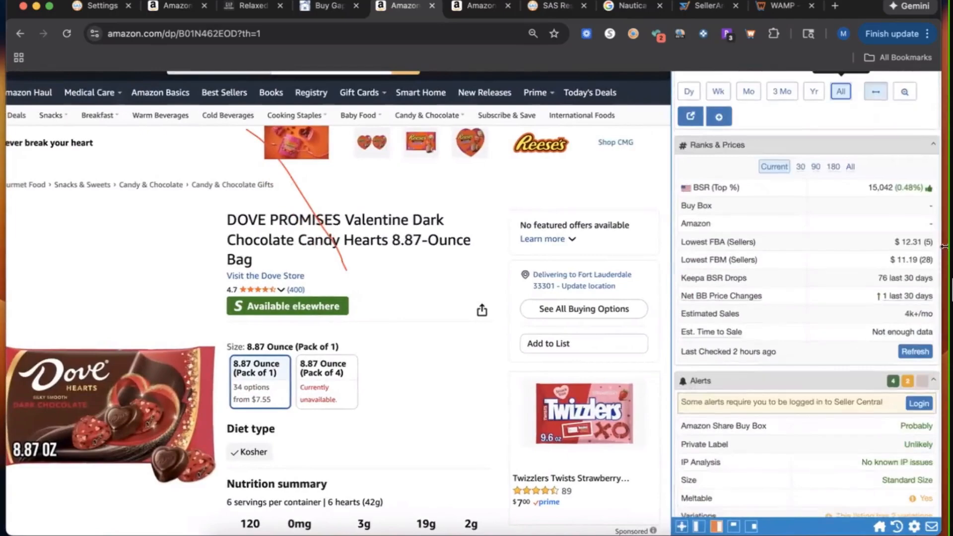
scroll(940, 228, "up", 5)
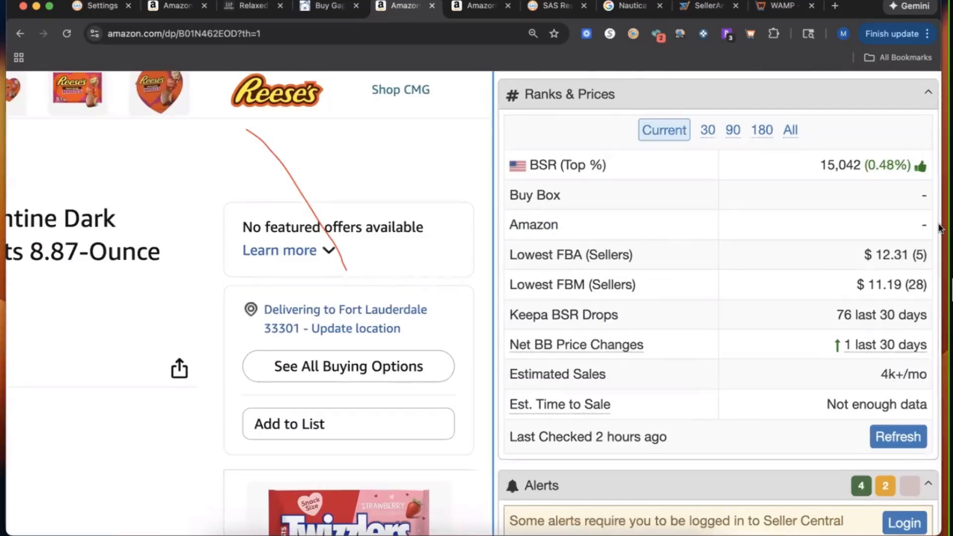
left_click(709, 131)
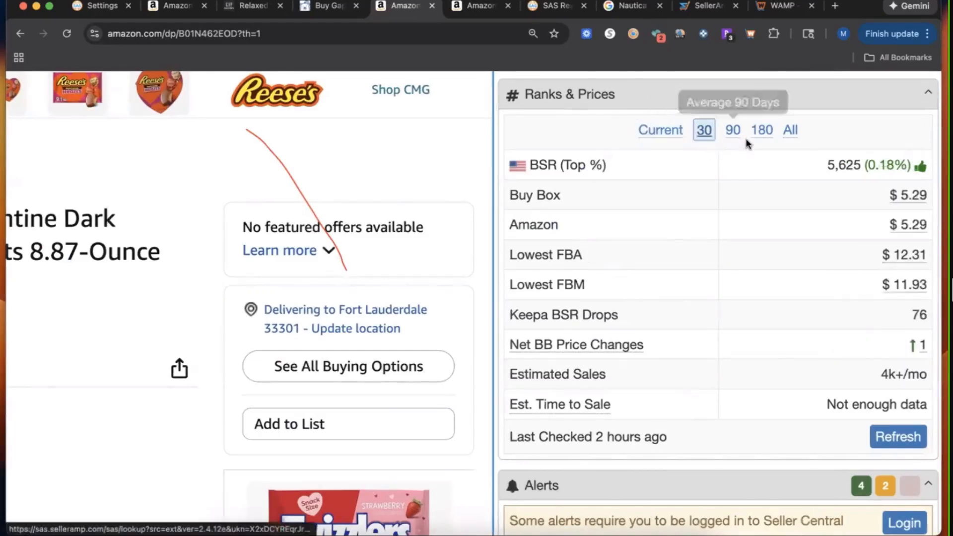
left_click(729, 131)
left_click(775, 135)
left_click(671, 132)
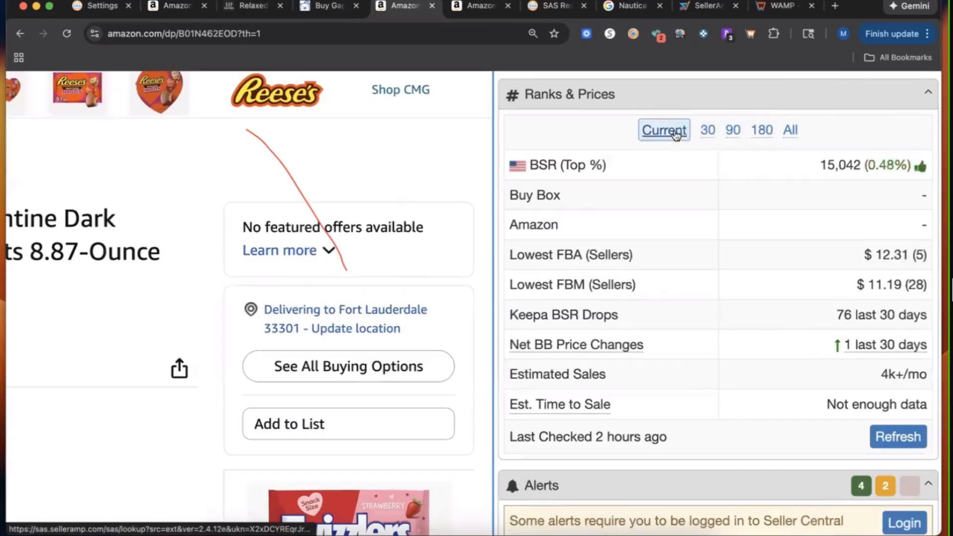
left_click(734, 132)
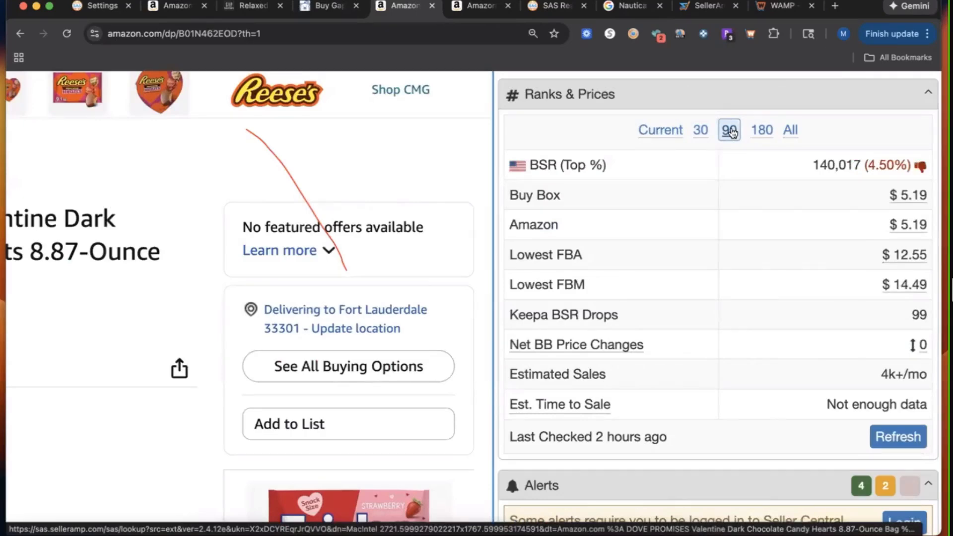
- Go back to the Gap hoodie listing and examine its SellerAmp alerts, including private label, IP analysis and variations
key("super+2")
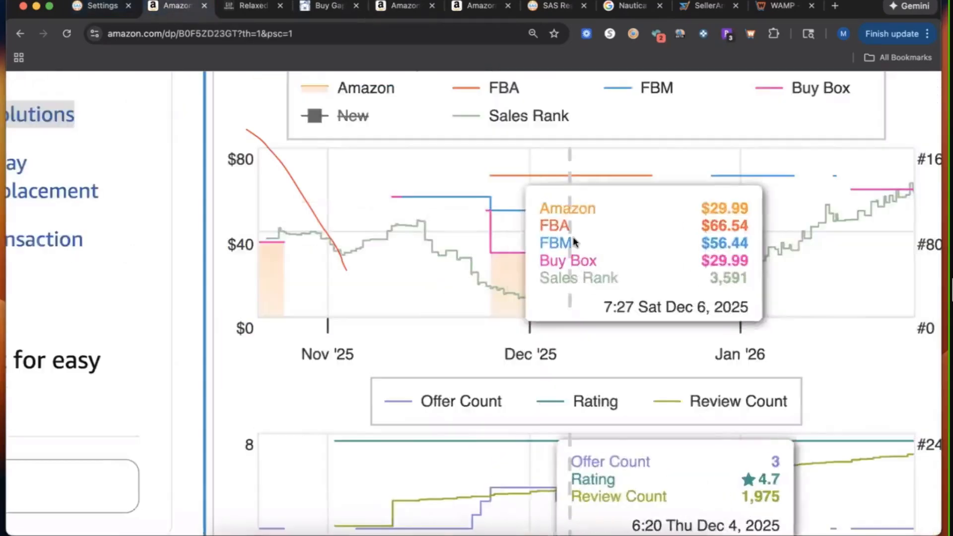
scroll(574, 242, "down", 5)
scroll(824, 347, "down", 5)
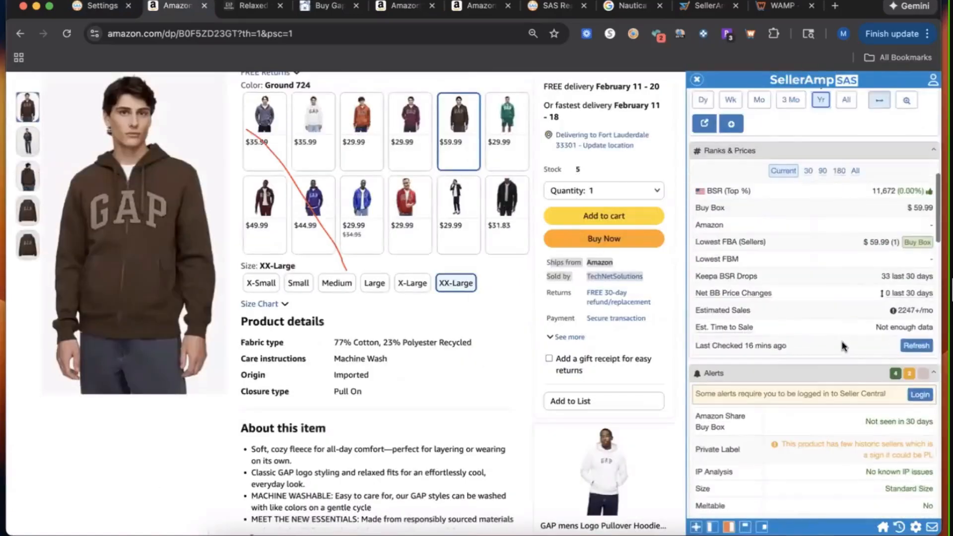
scroll(842, 345, "down", 5)
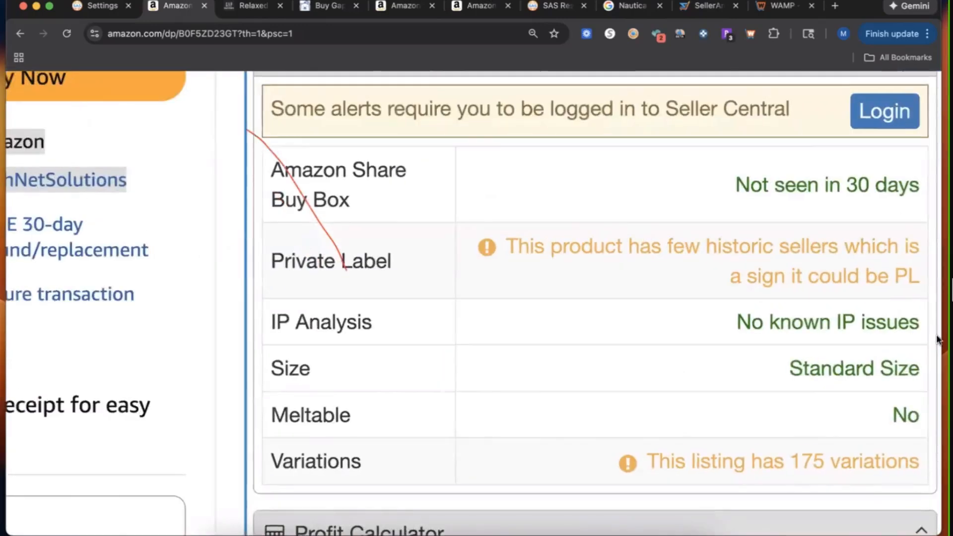
- Examine the XX-Large Gap hoodie's Alerts panel and the matching alert badges in Quick Info
scroll(907, 241, "right", 1)
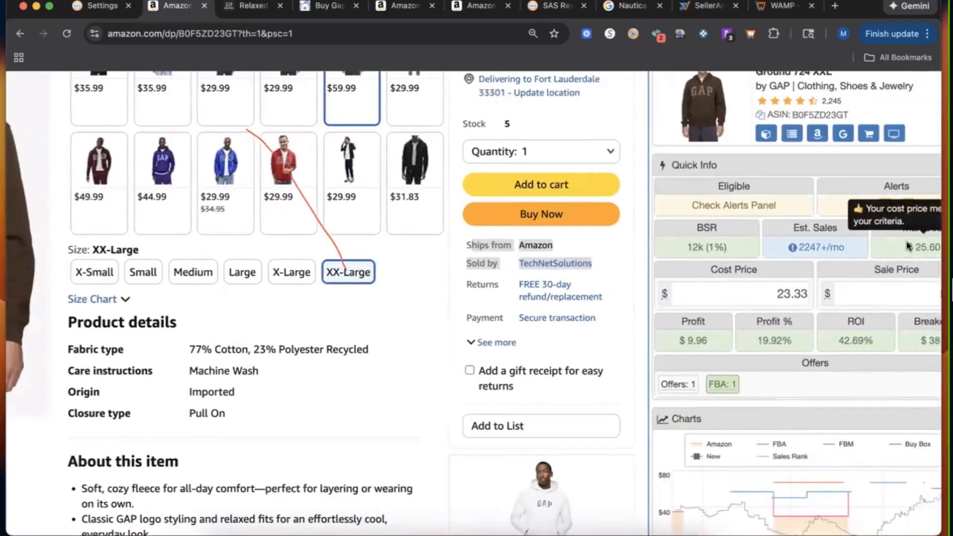
scroll(906, 240, "down", 15)
scroll(906, 245, "up", 5)
scroll(906, 245, "right", 2)
scroll(906, 245, "up", 1)
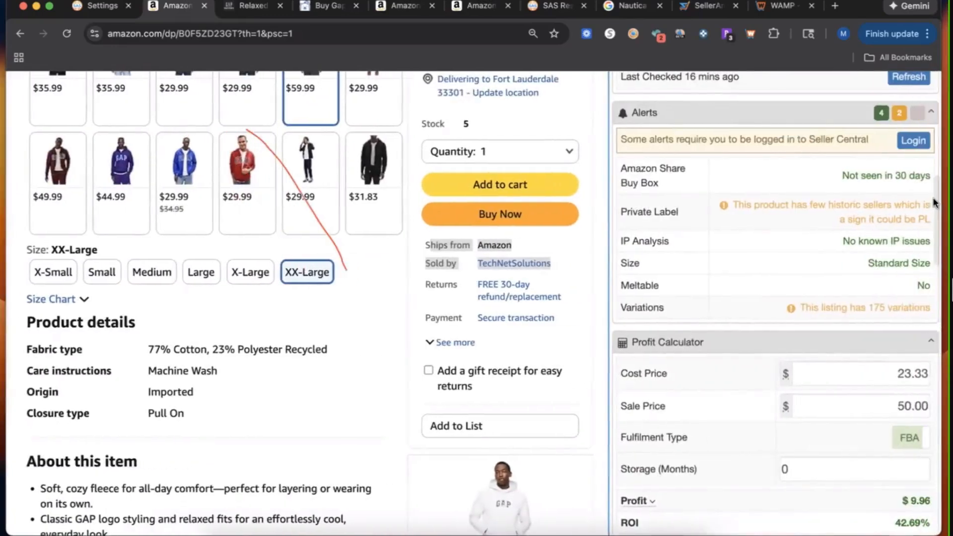
scroll(933, 203, "up", 5)
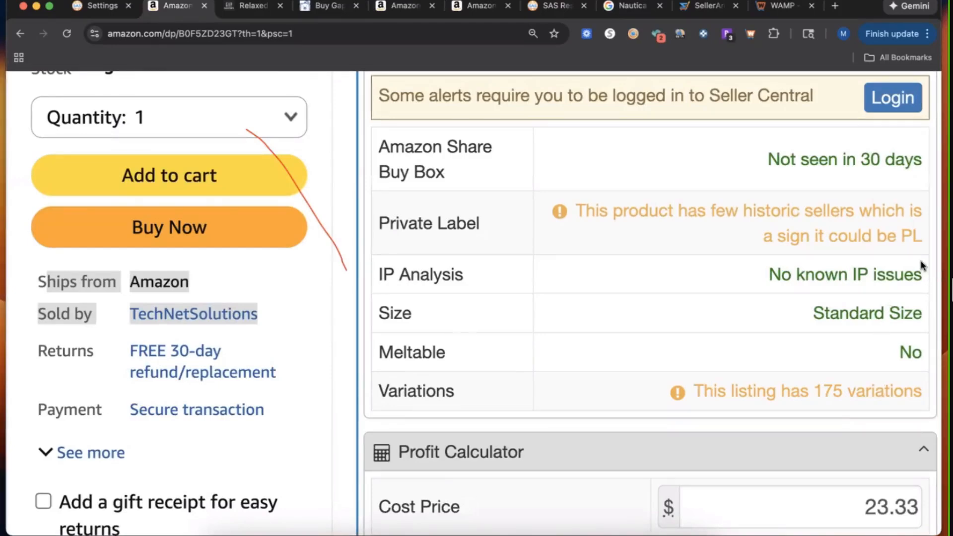
scroll(921, 261, "down", 5)
scroll(921, 261, "up", 10)
mouse_move(868, 234)
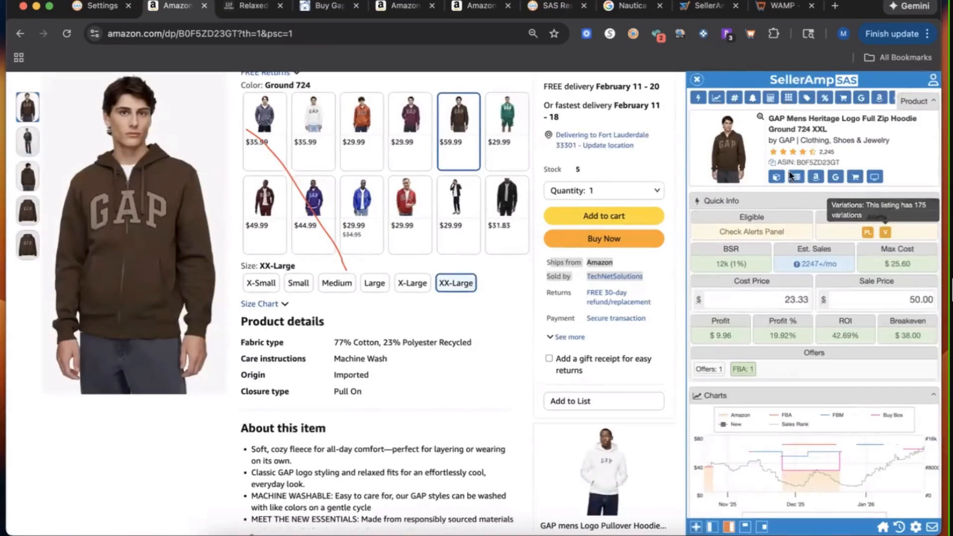
- Examine the XX-Large hoodie's Buy Box price, sales rank and offer count history in the charts
scroll(936, 305, "down", 10)
scroll(936, 305, "up", 1)
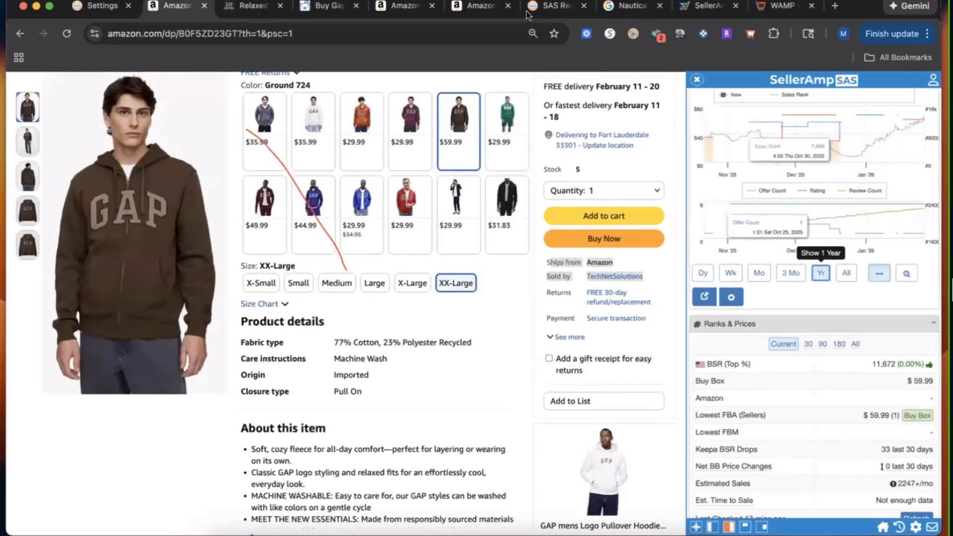
mouse_move(778, 243)
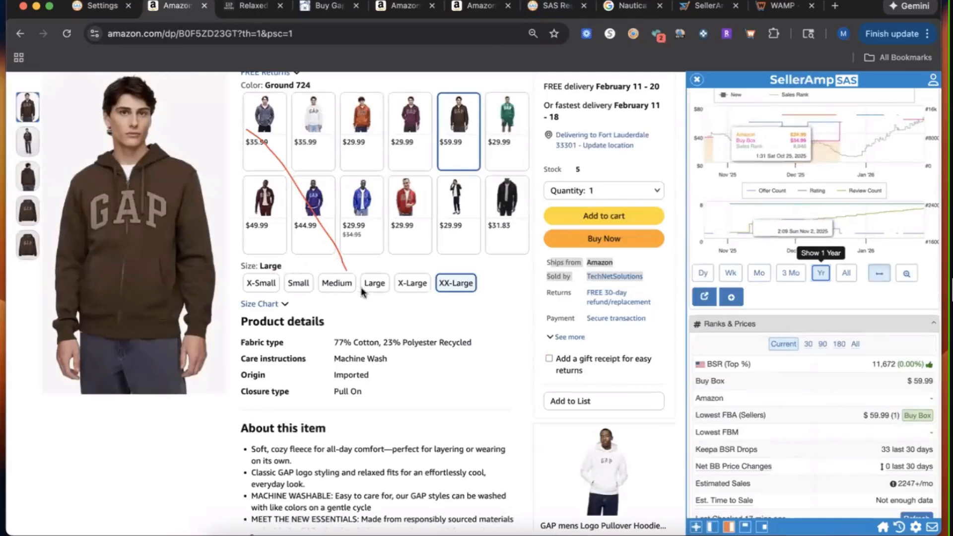
- Switch the hoodie to size Medium, reload the listing and examine its price, sales rank and offer count charts
left_click(337, 283)
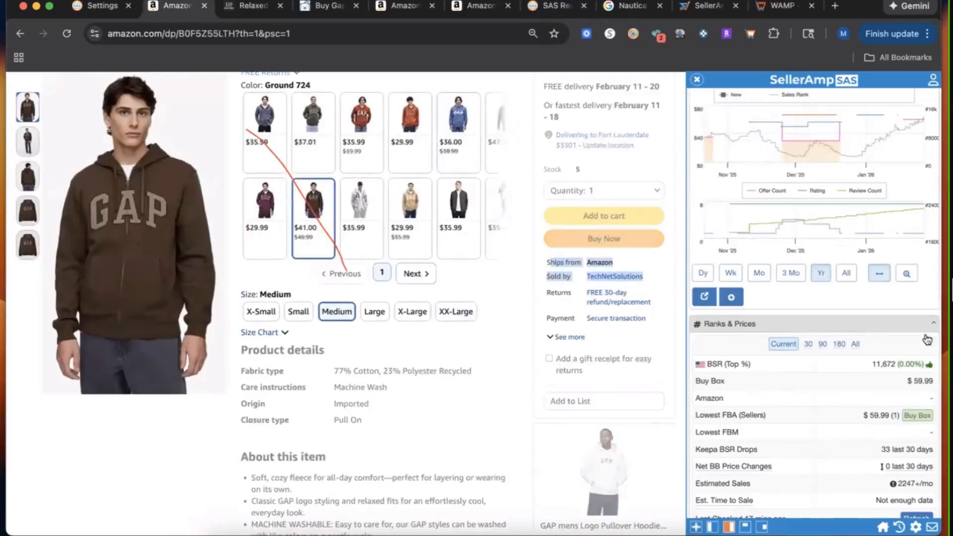
left_click(66, 34)
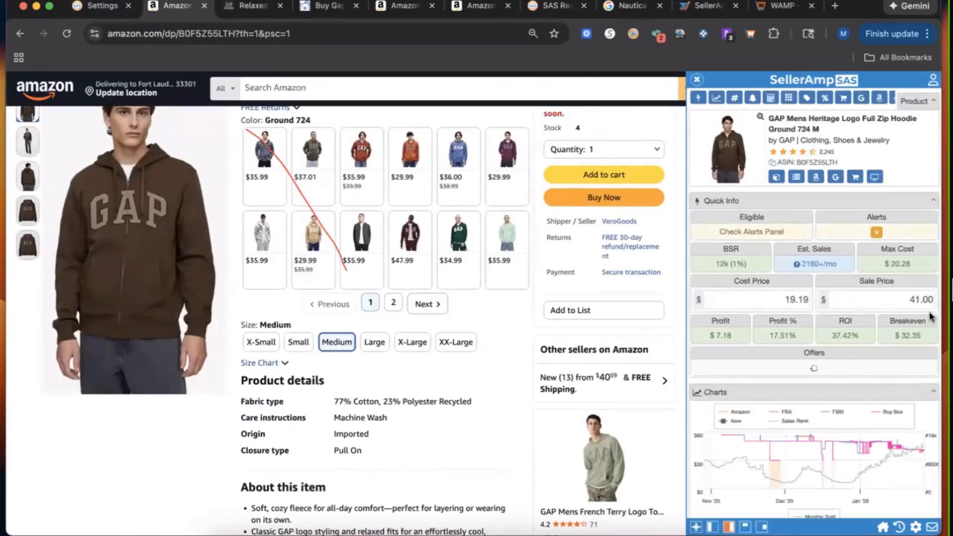
scroll(929, 316, "down", 15)
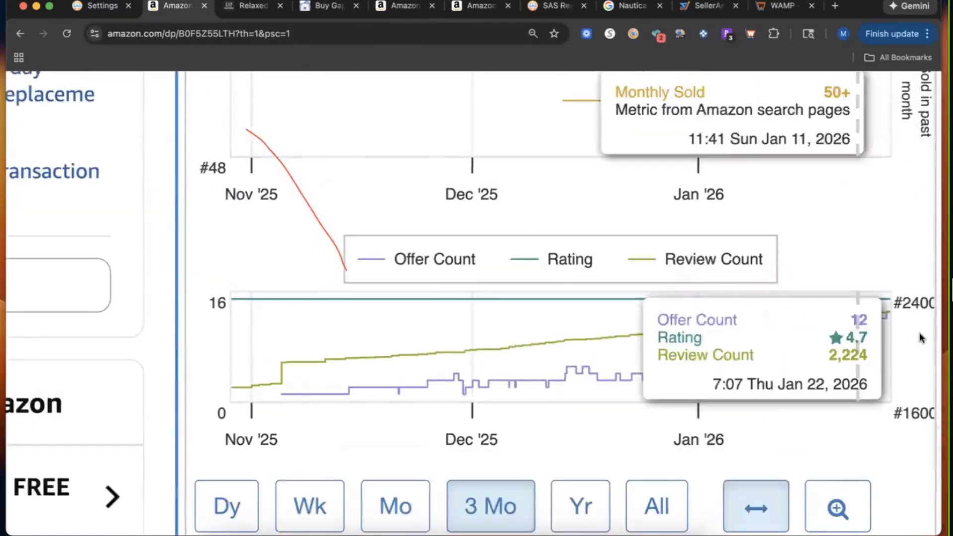
scroll(856, 351, "up", 5)
scroll(861, 350, "up", 2)
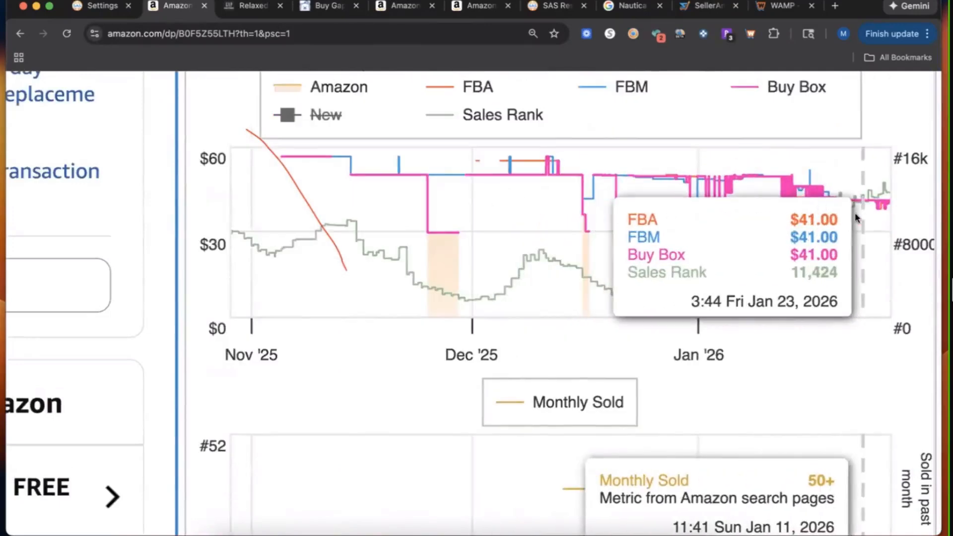
scroll(868, 218, "down", 5)
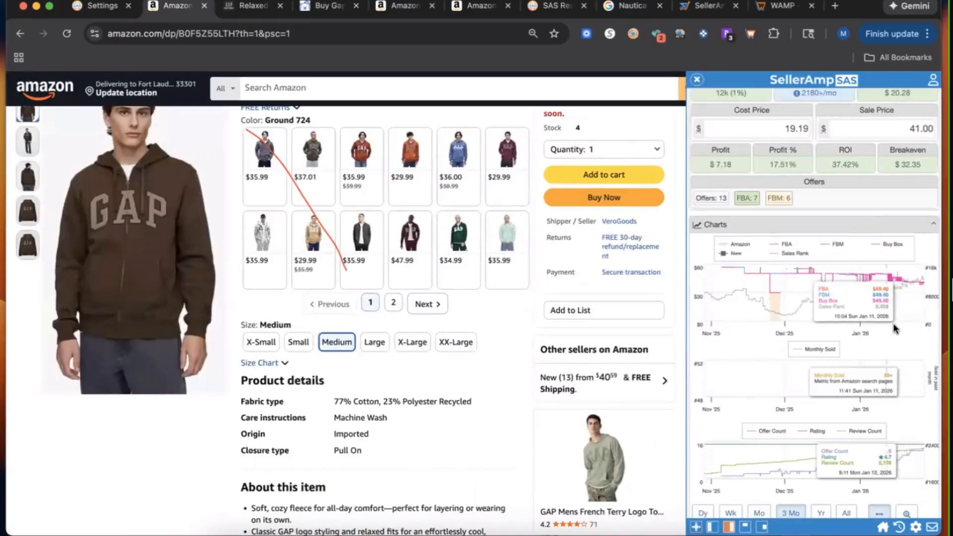
- Review the Medium hoodie's Ranks & Prices and its alerts for private label, IP analysis and variations
scroll(894, 327, "down", 2)
scroll(895, 328, "down", 10)
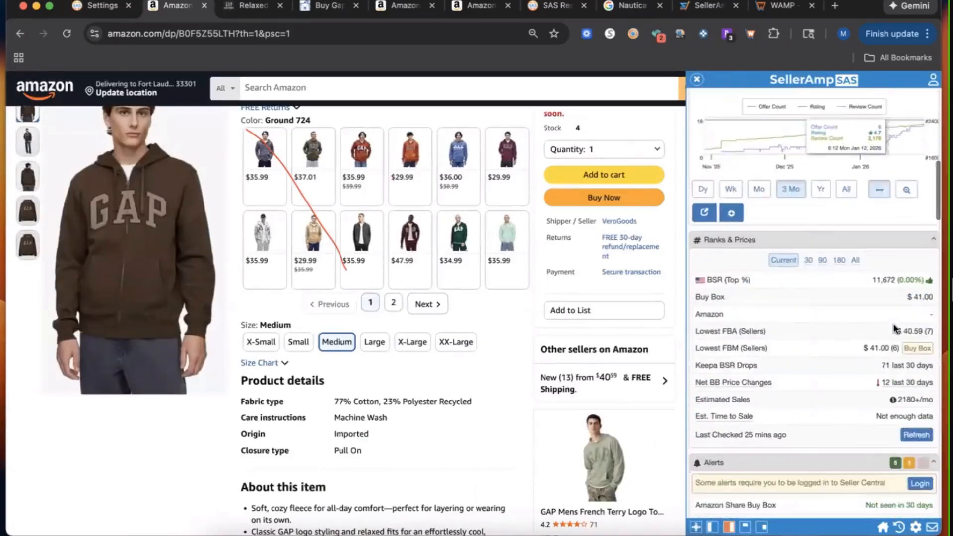
scroll(895, 328, "down", 2)
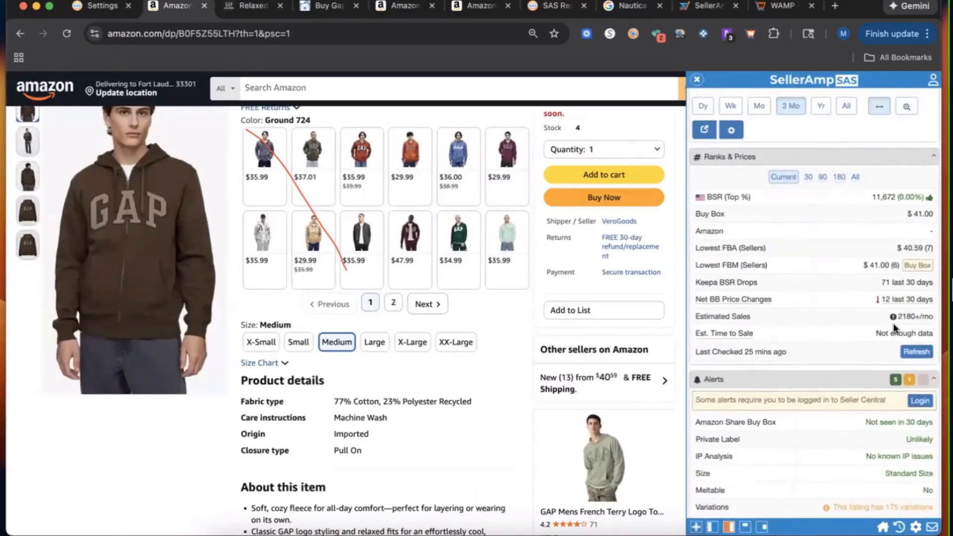
scroll(895, 328, "down", 1)
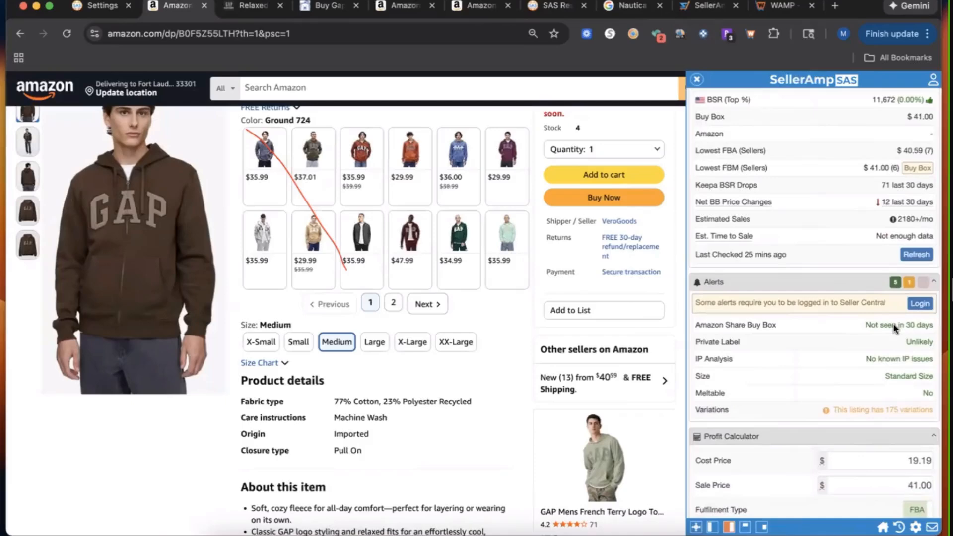
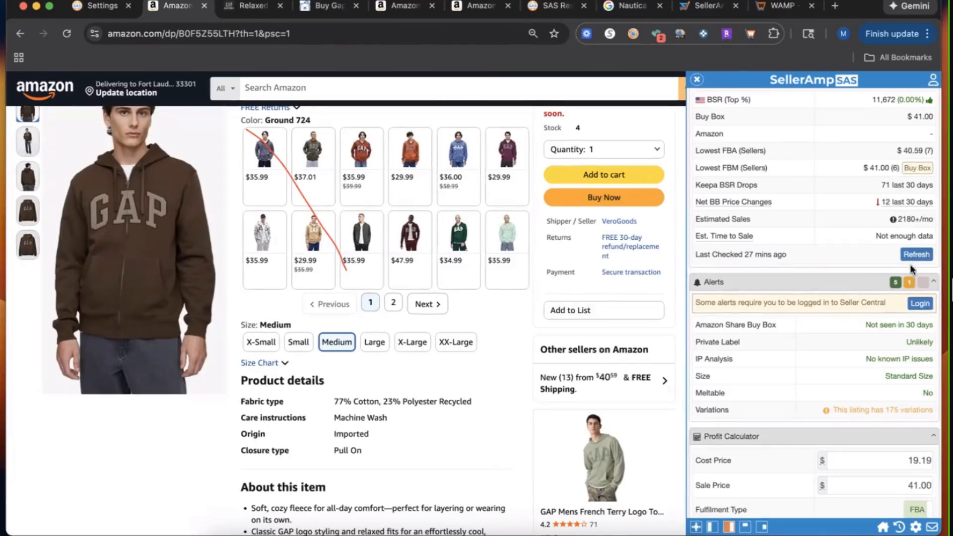
- Examine the Medium hoodie's Profit Calculator, including the Maximum Cost criteria and the Total Fees breakdown with the referral fee percentage
scroll(911, 270, "down", 3)
scroll(912, 270, "down", 2)
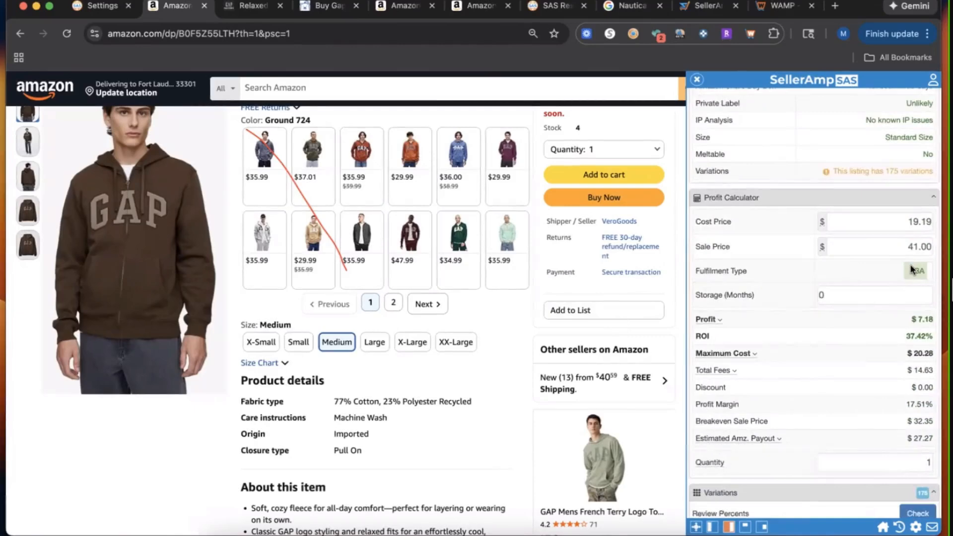
scroll(911, 269, "up", 5)
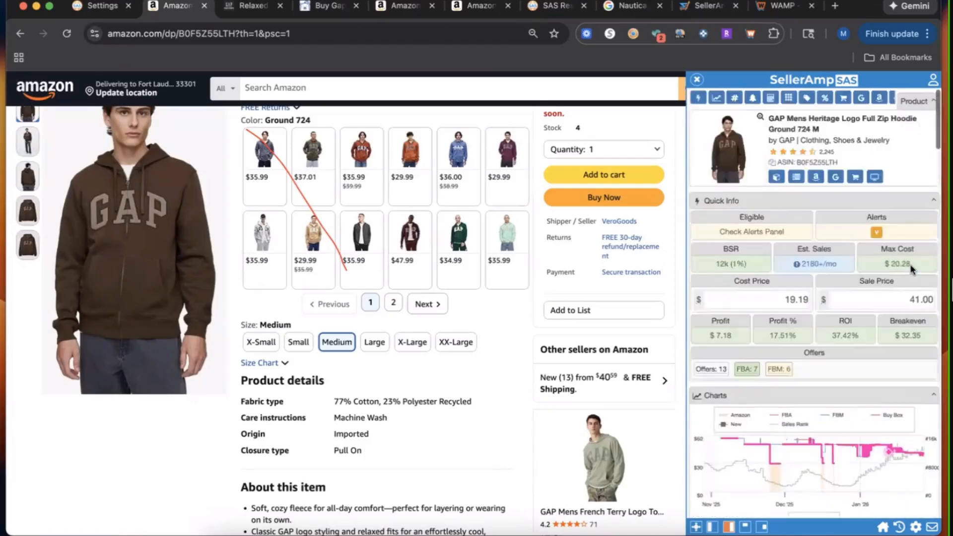
left_click(774, 99)
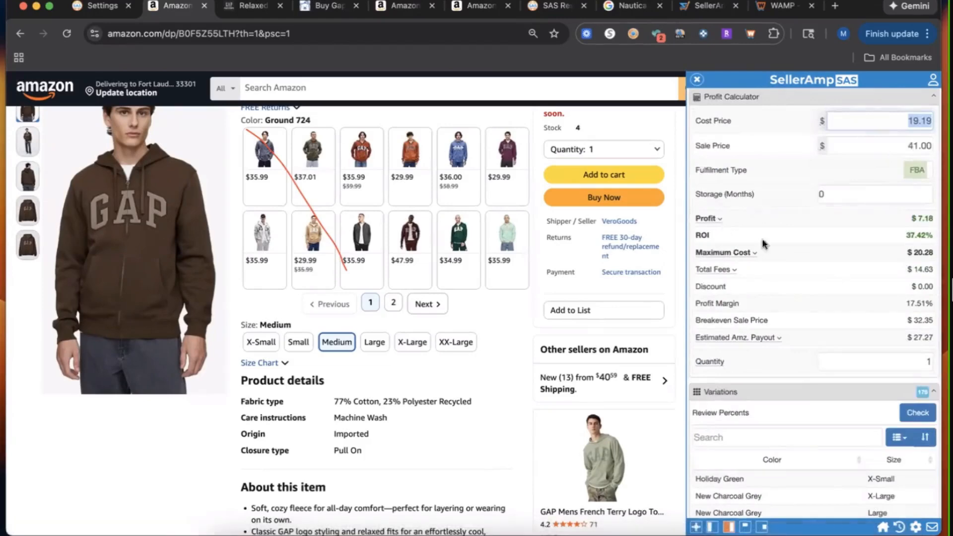
left_click(745, 252)
left_click(735, 292)
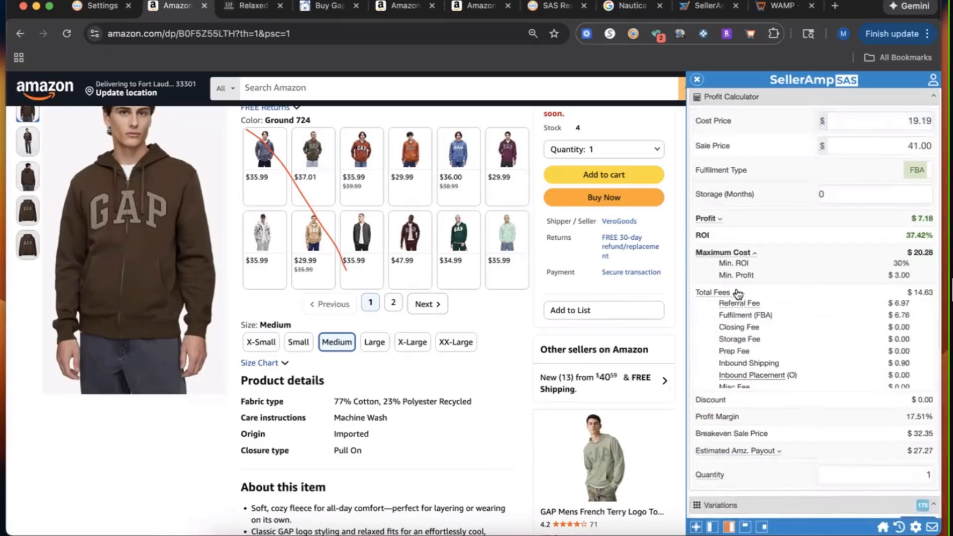
left_click(710, 219)
left_click(710, 218)
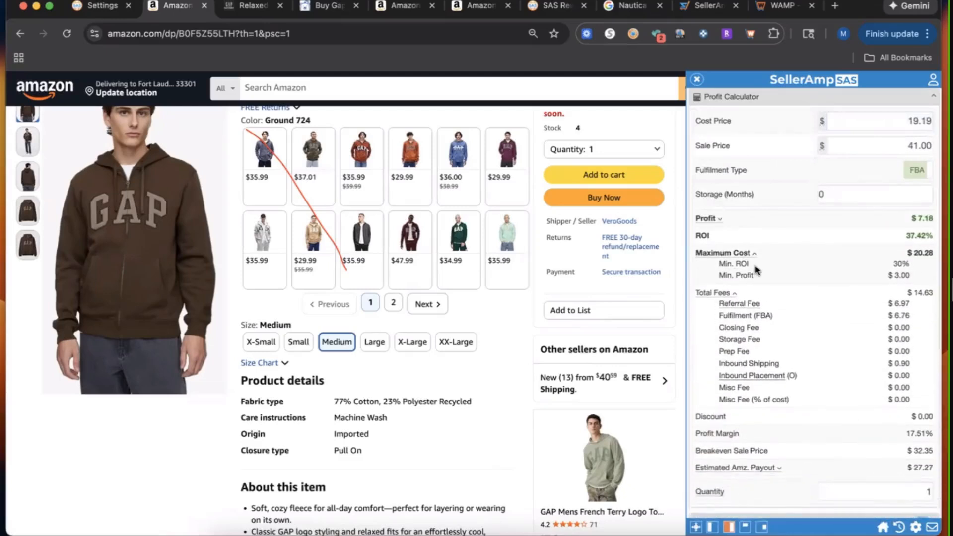
left_click(752, 253)
mouse_move(743, 274)
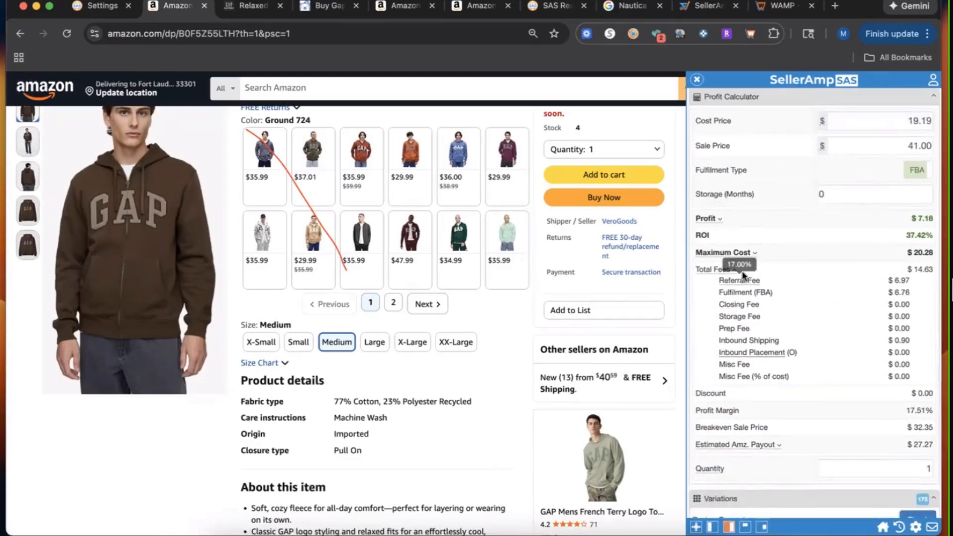
left_click(739, 273)
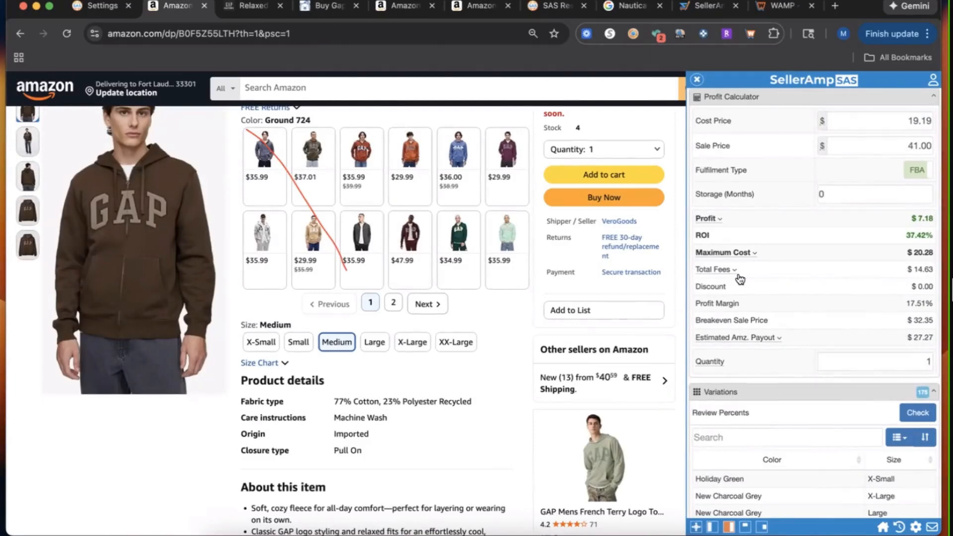
- Change the hoodie's fulfilment type to FBM in the Profit Calculator and highlight the FBM Cost entry
left_click(924, 171)
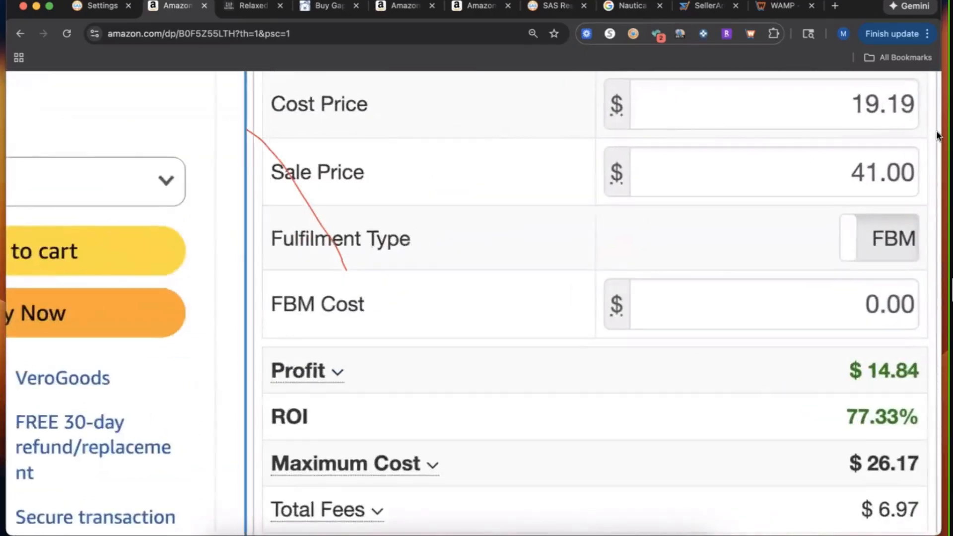
triple_click(278, 319)
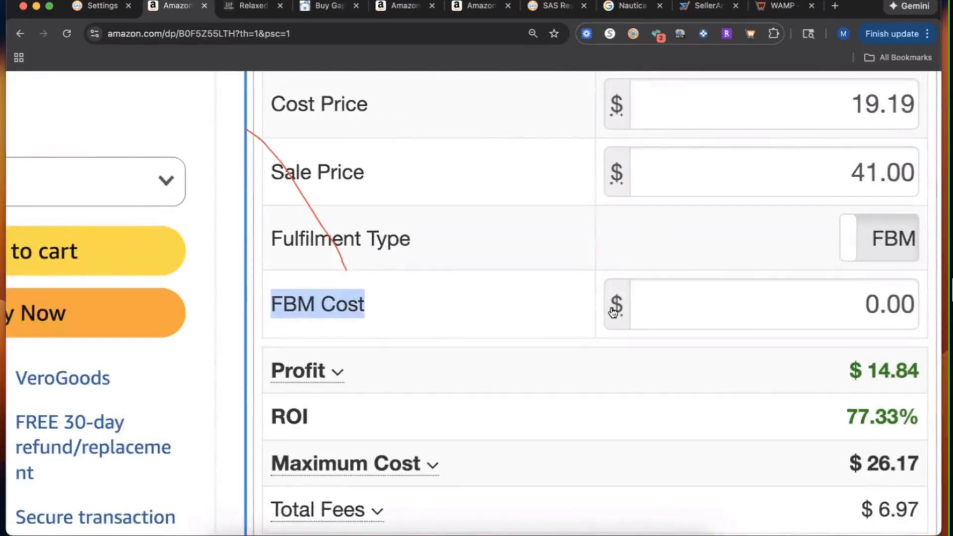
- Look up FBM shipping costs by weight in the HowToFBM.com merchant fulfilling guide and return to the hoodie's FBM Cost for editing
left_click(835, 6)
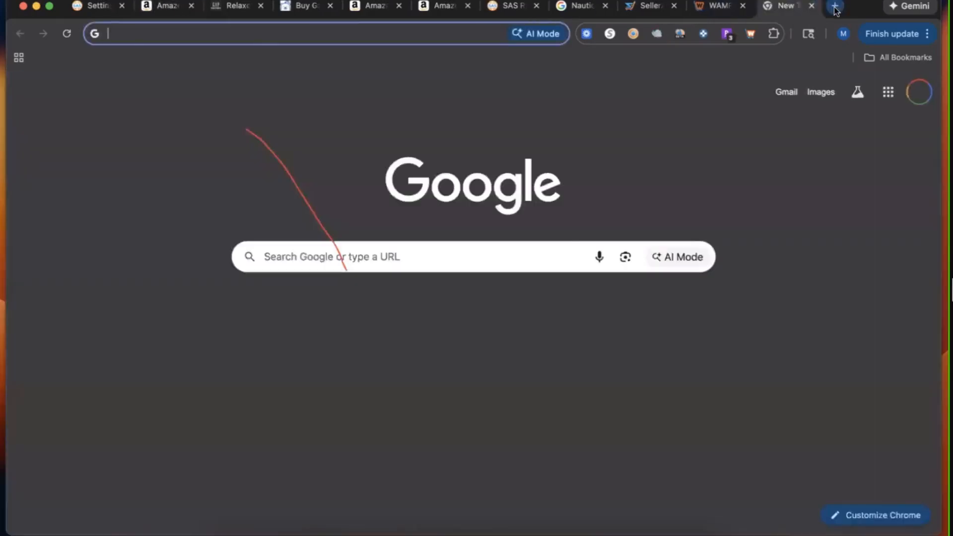
type("how")
key("Return")
left_click_drag(794, 7, 233, 7)
scroll(361, 273, "down", 15)
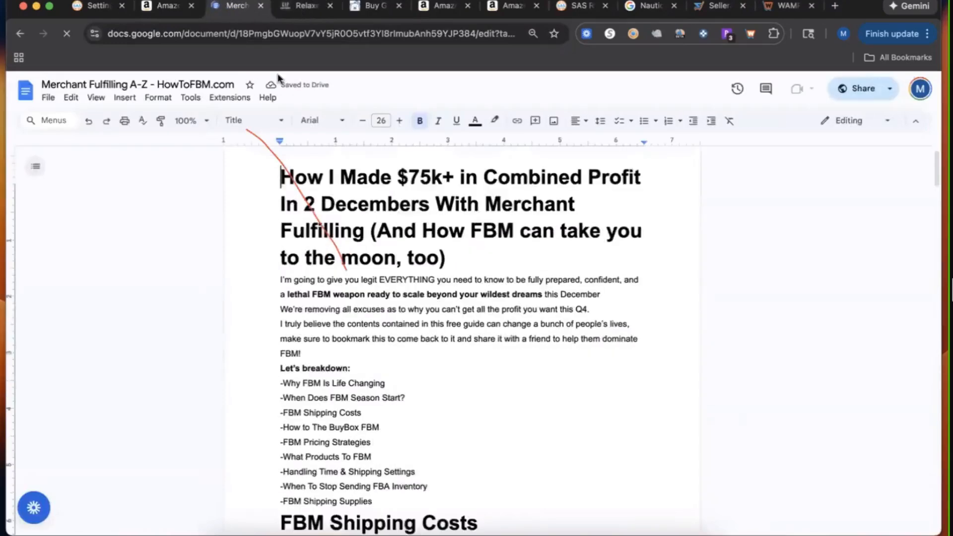
scroll(259, 243, "up", 10)
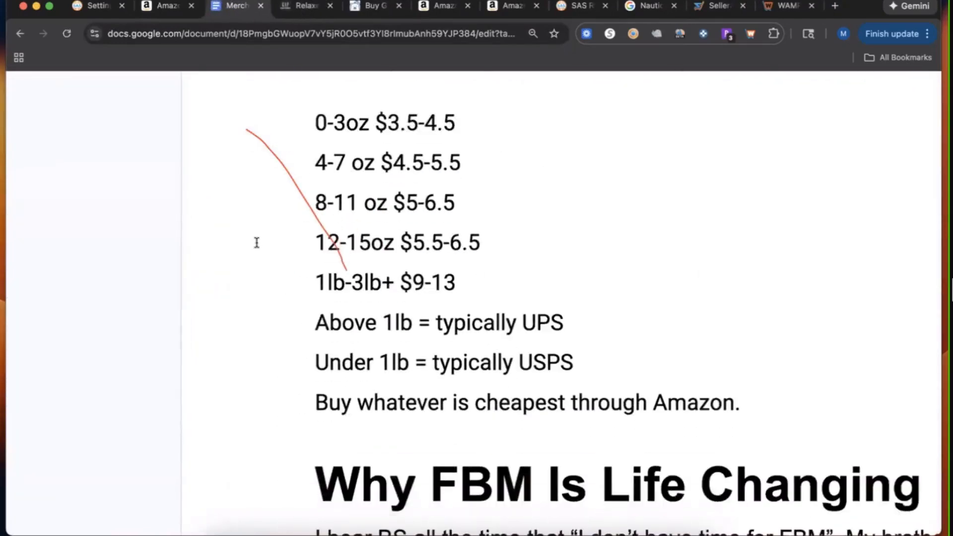
left_click(171, 13)
left_click(850, 295)
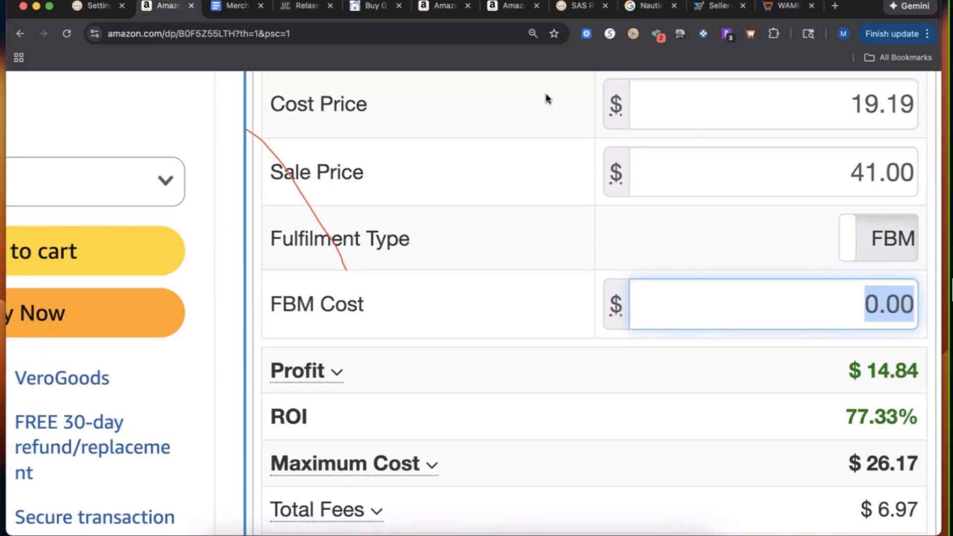
- Open the Amazon listing B07R4ZJXGJ for the Top of the World Oklahoma Sooners hat in a tab beside the hoodie listing
left_click(773, 10)
left_click(487, 30)
type("amazon.com/dp/B0FY3RW7LK/?")
key("Return")
left_click(447, 33)
type("to")
left_click(261, 87)
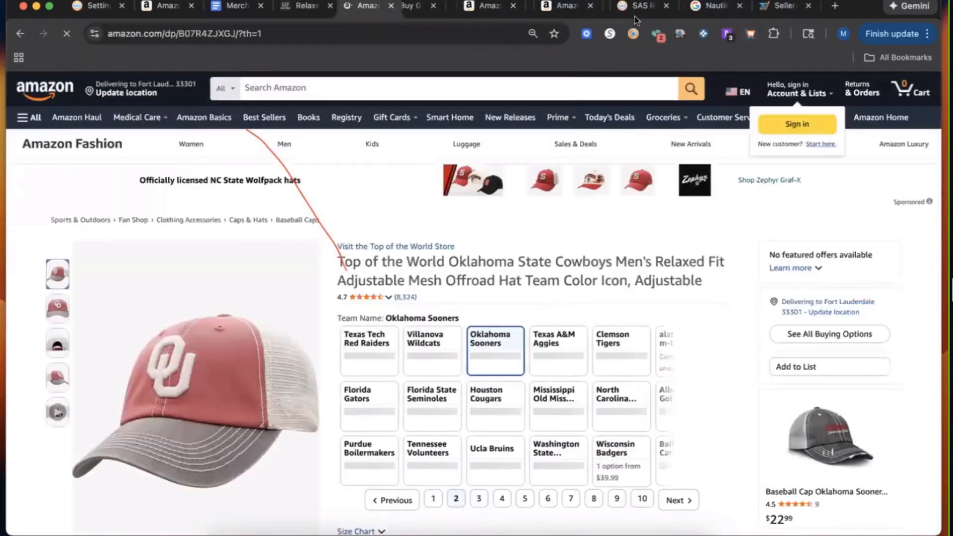
left_click_drag(785, 6, 275, 12)
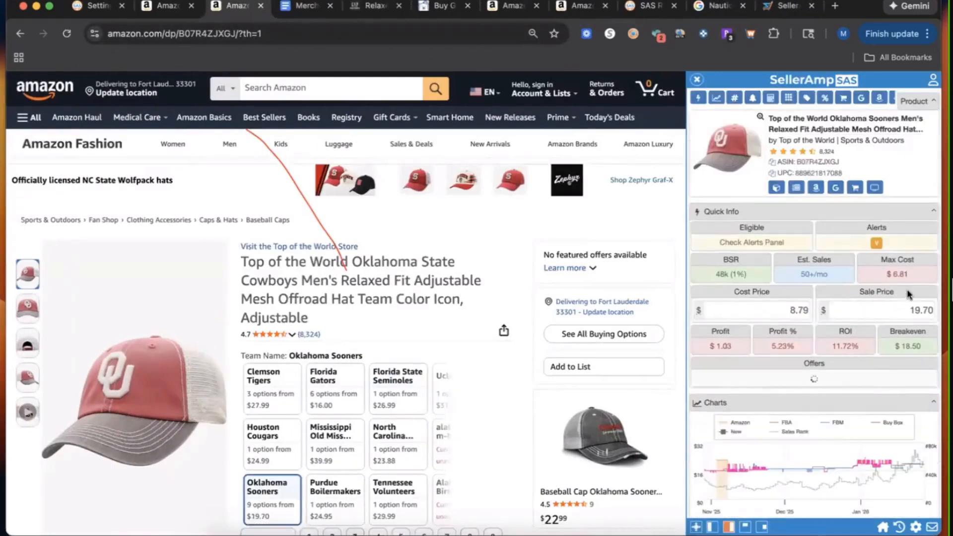
- Review the Oklahoma Sooners hat's Quick Info and switch its Profit Calculator fulfilment type to FBM
scroll(930, 318, "up", 5)
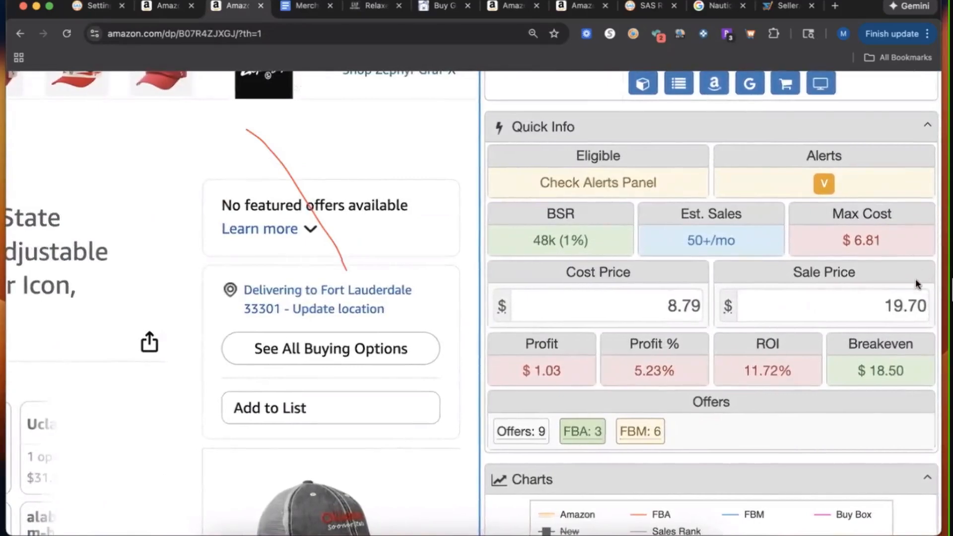
scroll(918, 284, "down", 5)
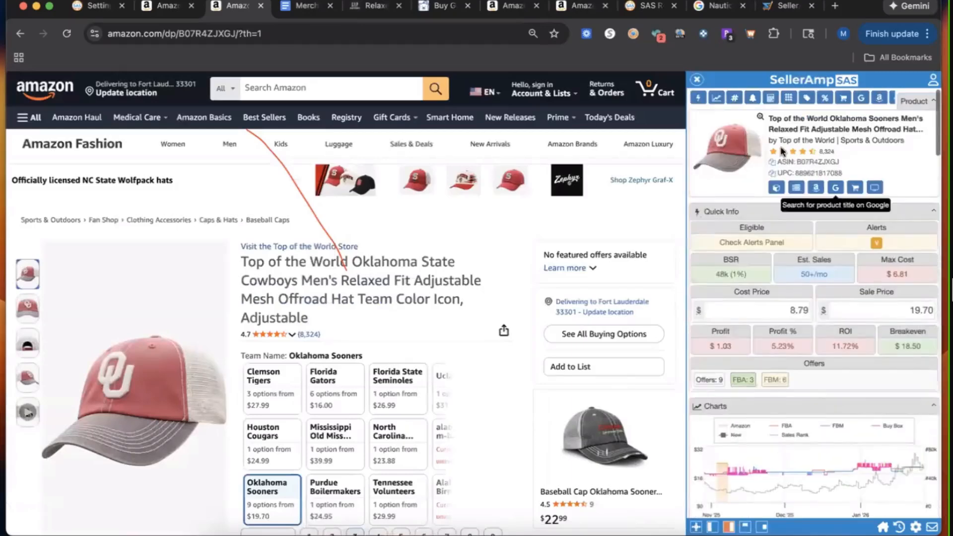
left_click(771, 98)
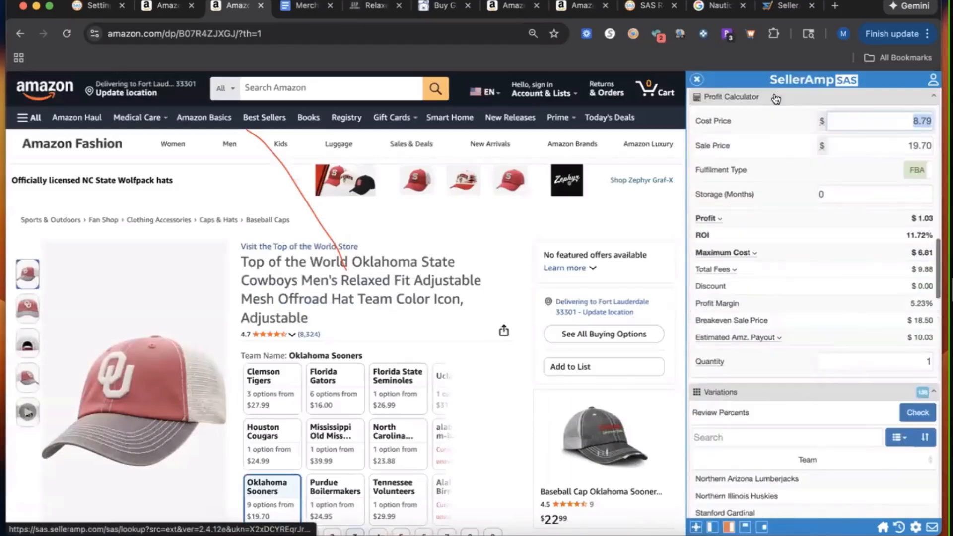
left_click(929, 174)
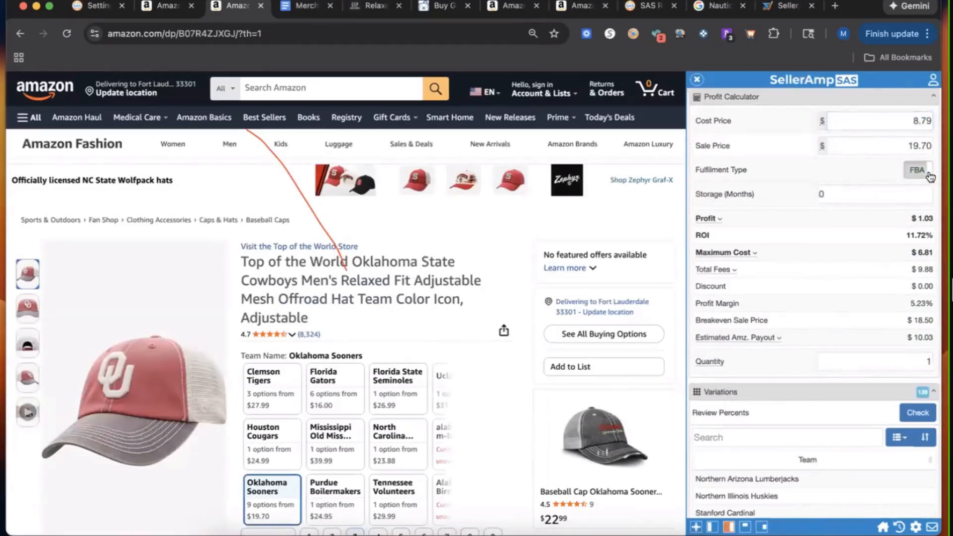
scroll(928, 123, "up", 3)
scroll(932, 126, "up", 1)
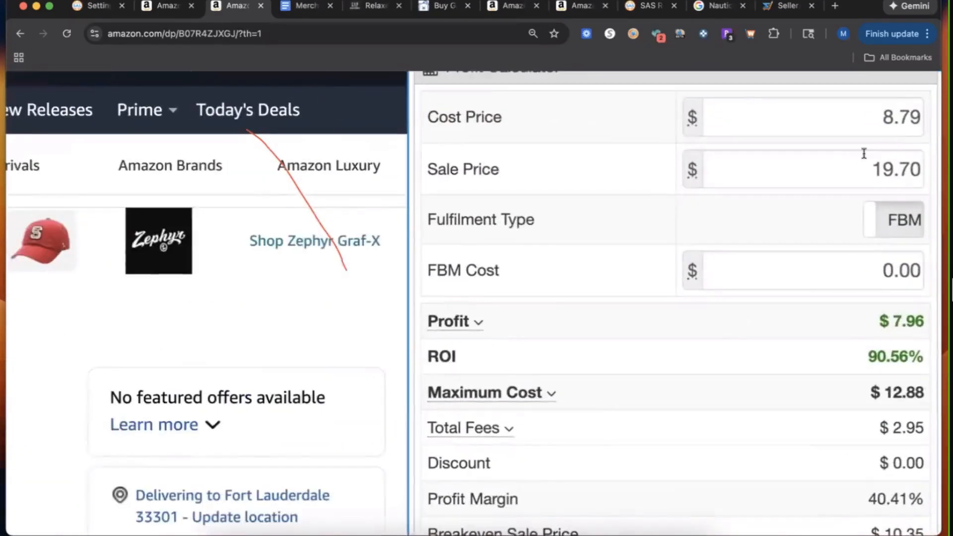
- Set the hat's Profit Calculator fulfilment type to FBM with an FBM Cost of 4.59
scroll(862, 153, "down", 5)
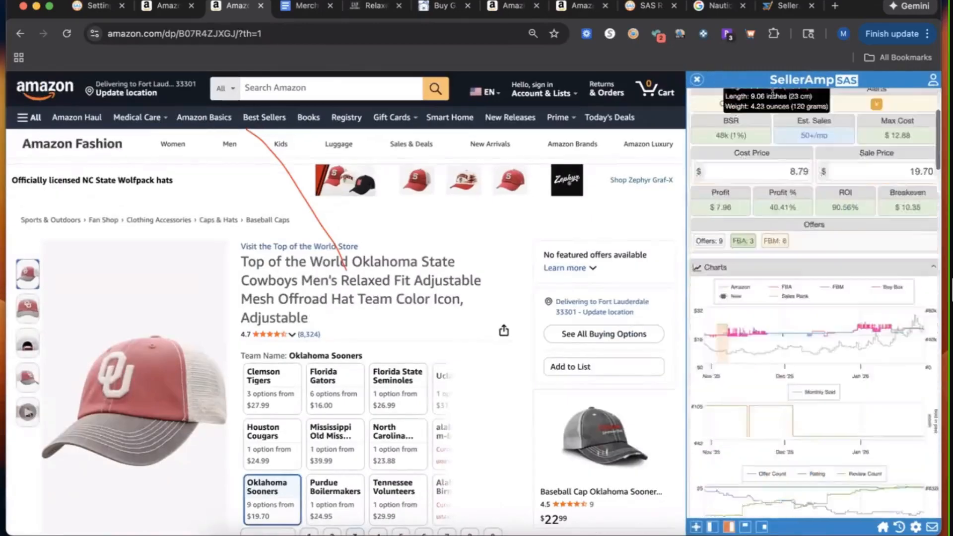
left_click(771, 98)
left_click(919, 170)
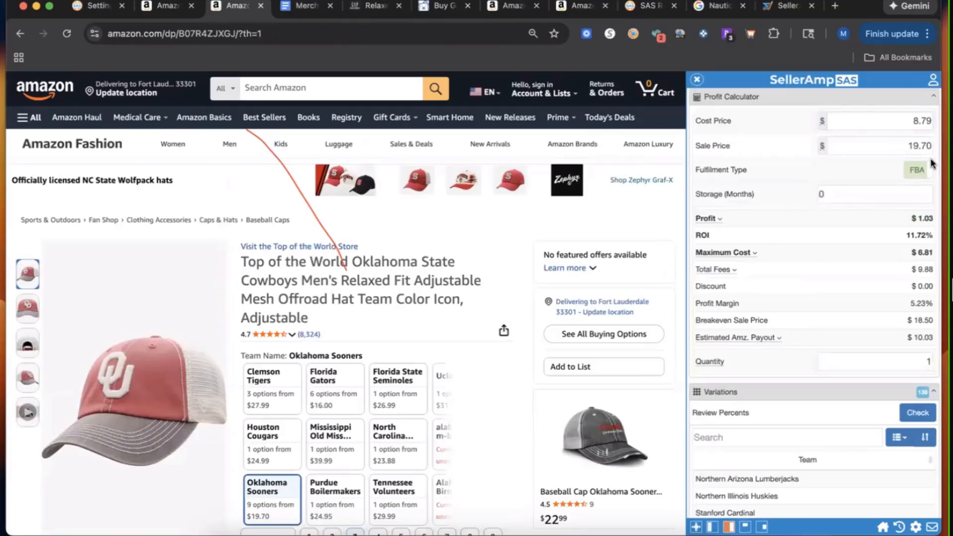
left_click(917, 171)
left_click(907, 194)
type("4.59")
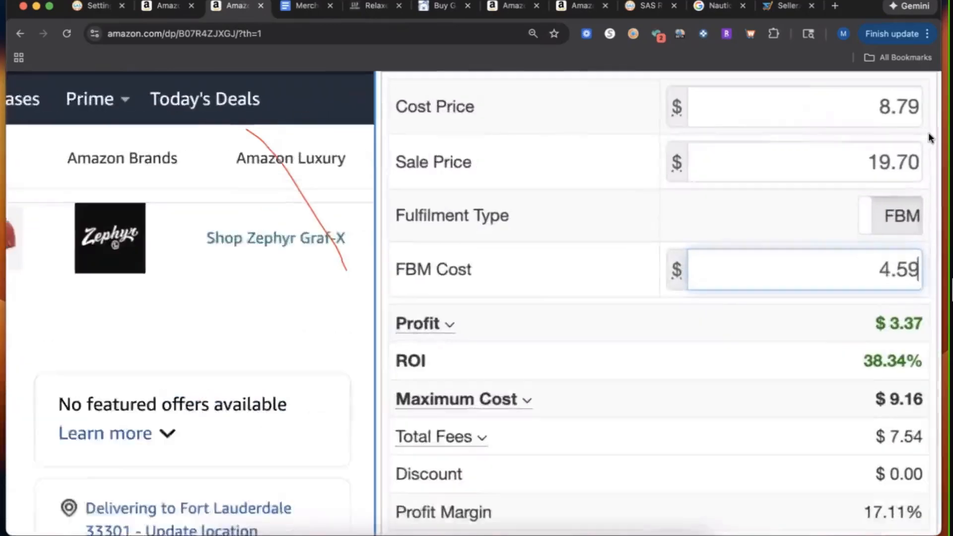
- Compare the hat's profit and ROI under FBA and FBM fulfilment, ending on FBM, and glance through the Variations list
left_click(899, 227)
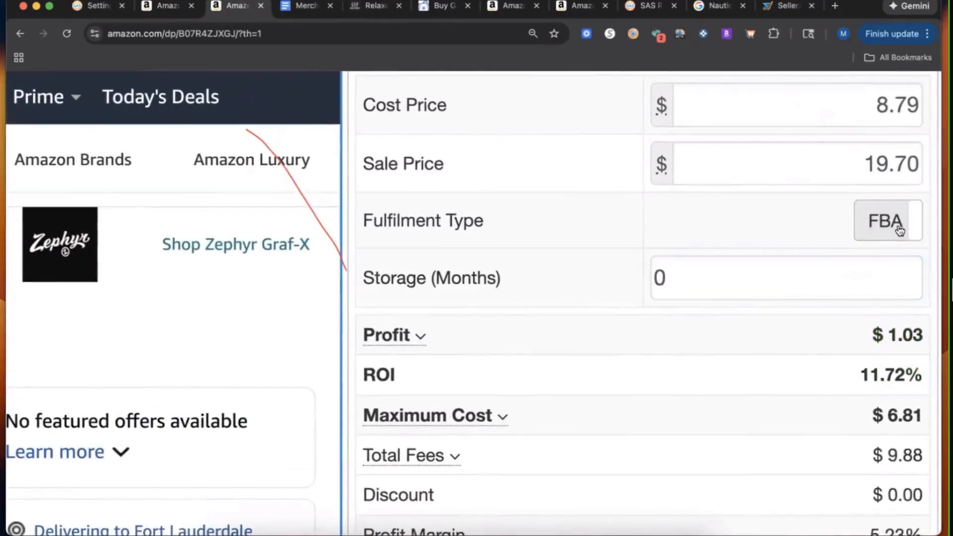
left_click(899, 229)
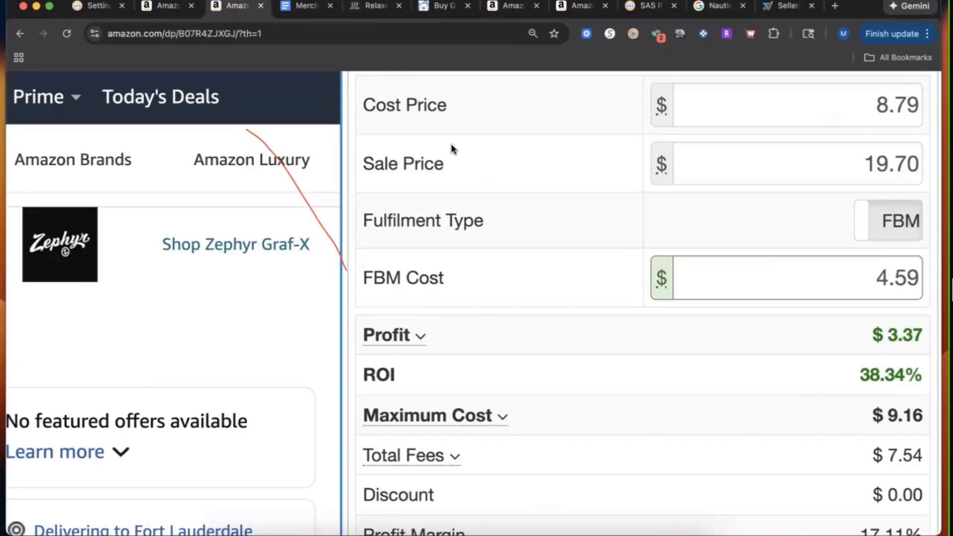
scroll(829, 166, "down", 5)
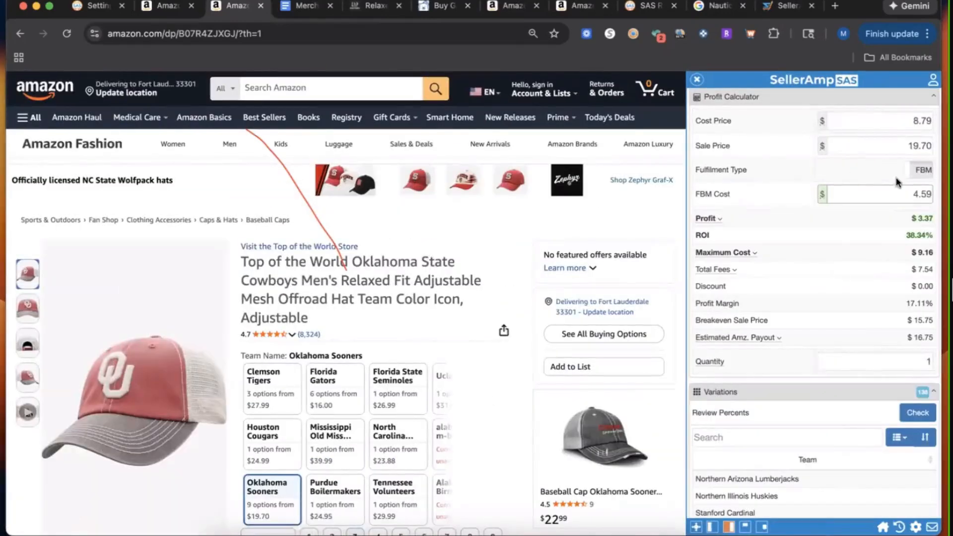
scroll(909, 303, "down", 3)
scroll(909, 302, "down", 2)
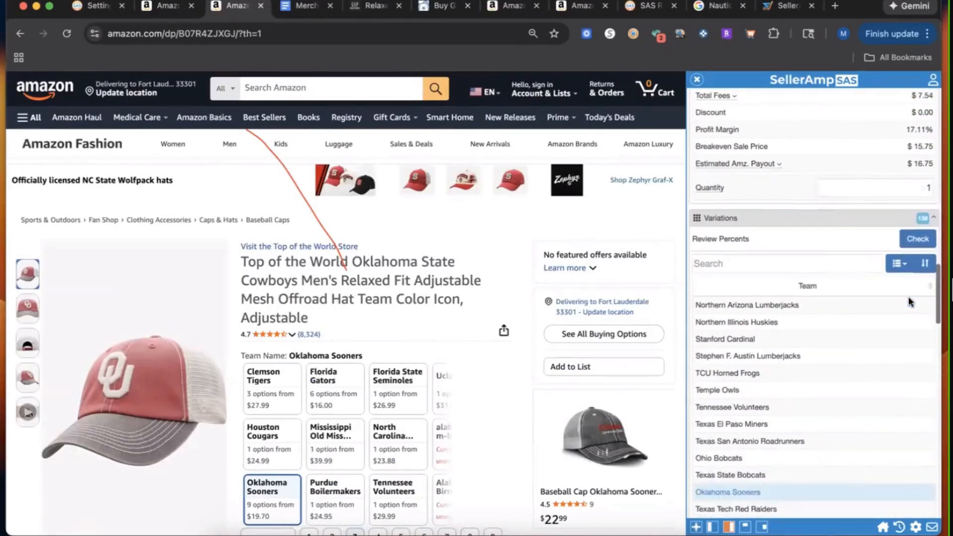
scroll(903, 312, "up", 2)
scroll(884, 229, "up", 5)
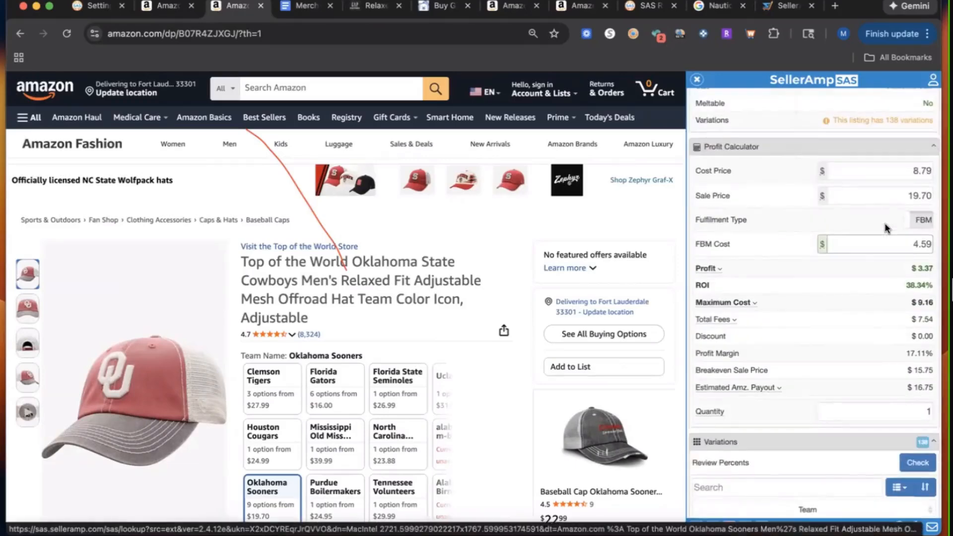
- Examine the Local Fulfilment default in the General section of the SellerAmp SAS settings
left_click(79, 1)
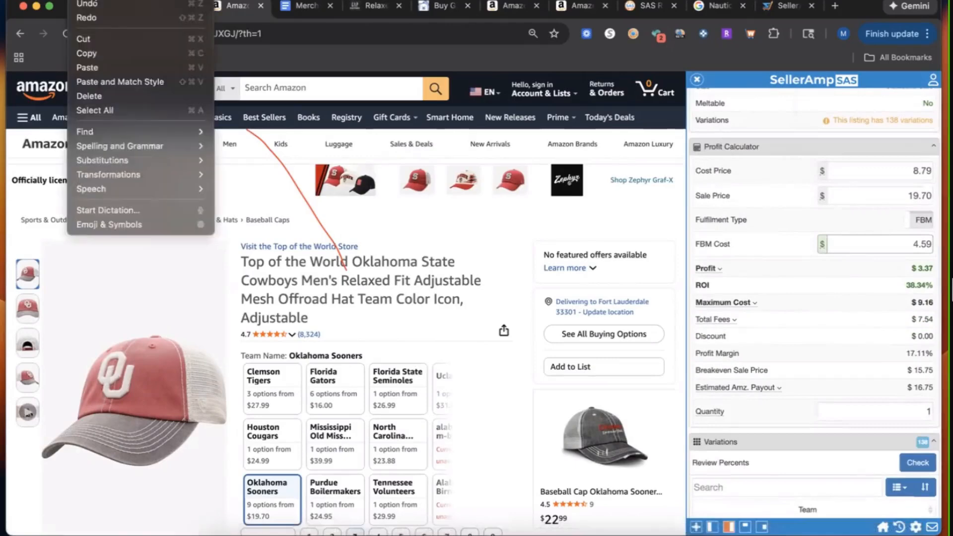
left_click(70, 12)
left_click(83, 11)
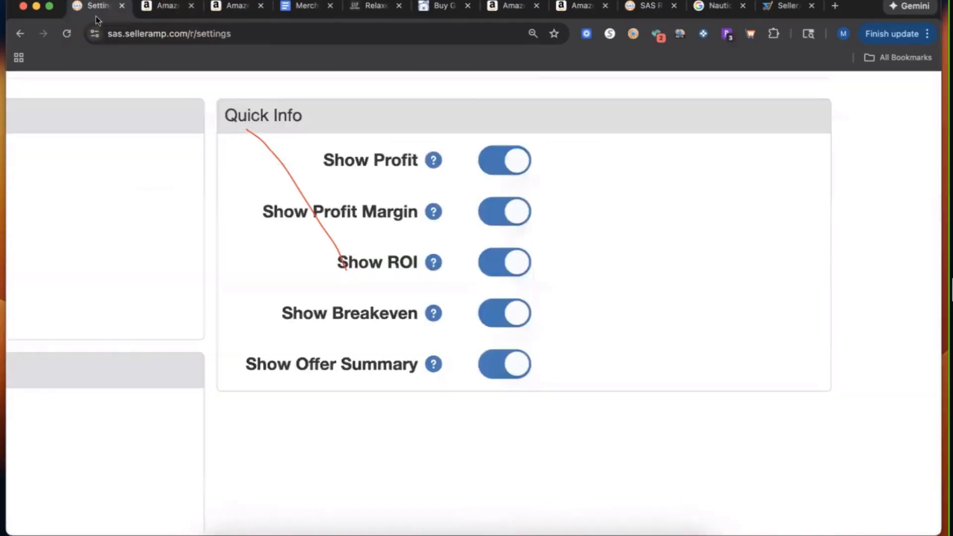
scroll(351, 159, "down", 5)
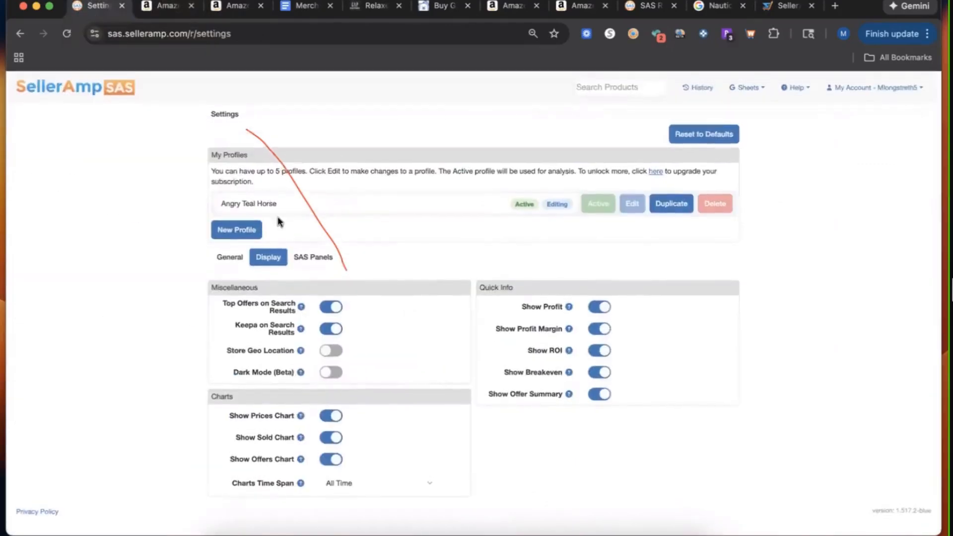
left_click(229, 256)
scroll(368, 231, "down", 3)
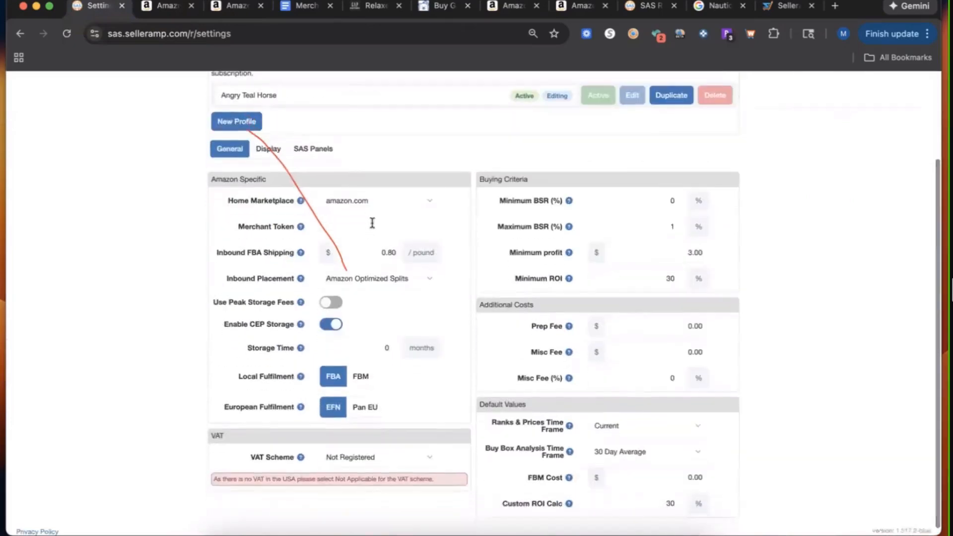
scroll(278, 417, "up", 5)
scroll(277, 417, "up", 2)
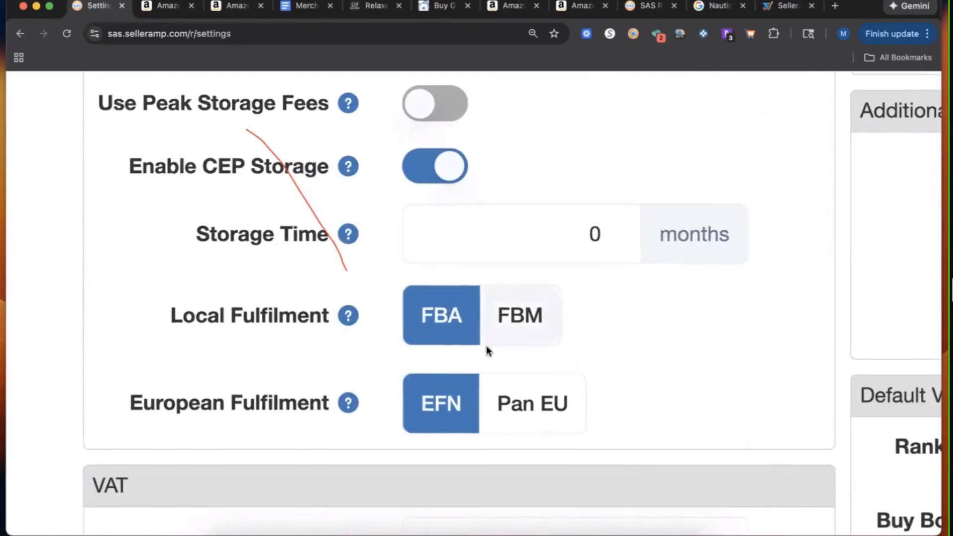
scroll(493, 325, "down", 5)
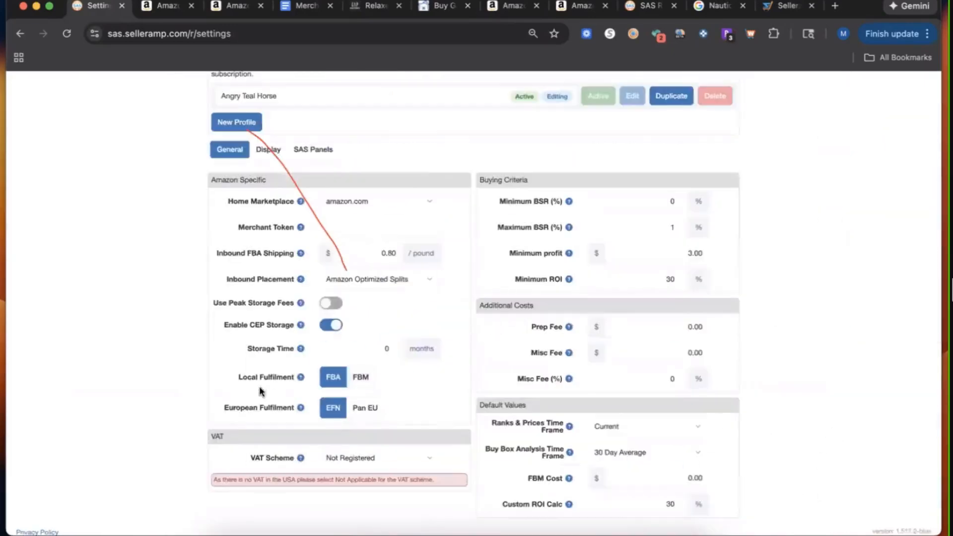
scroll(244, 425, "up", 5)
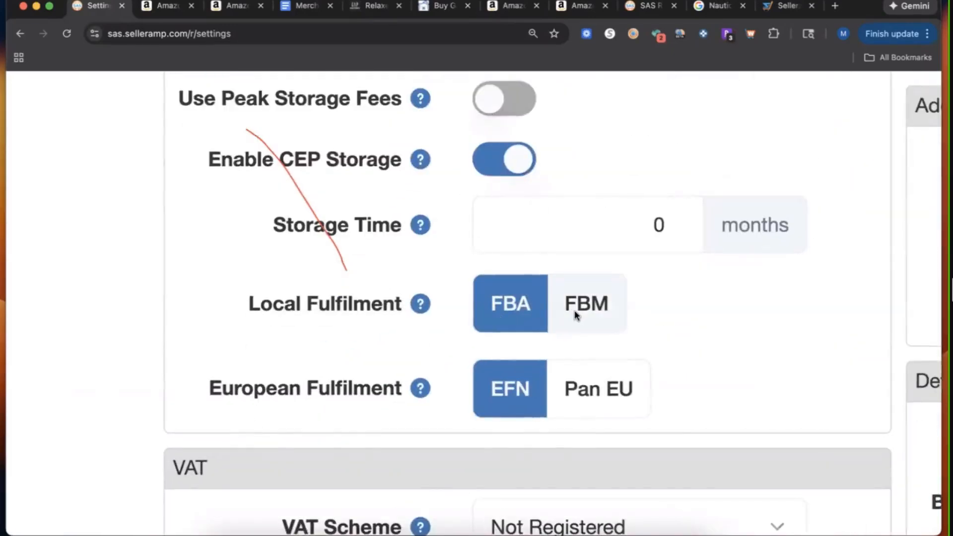
scroll(590, 271, "down", 5)
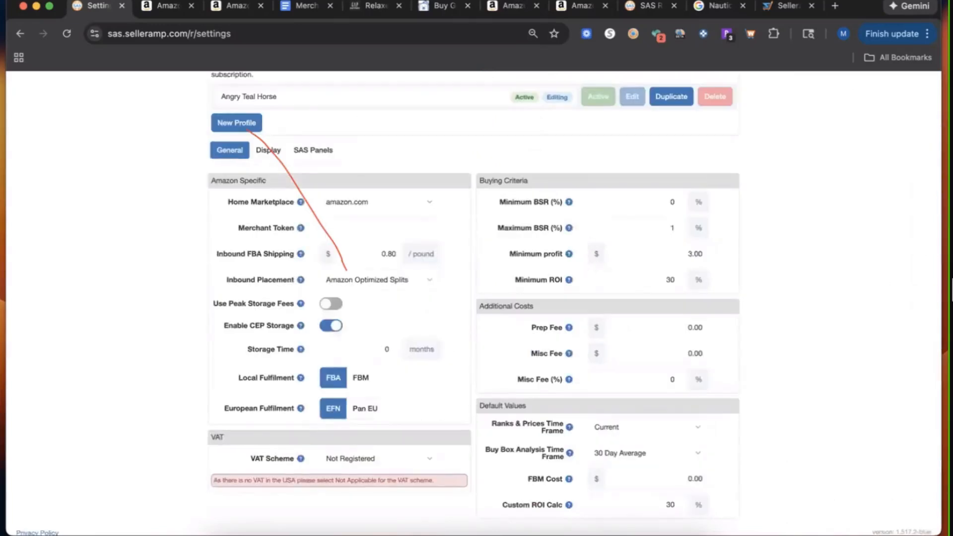
- Return to the Oklahoma Sooners hat listing and show the ASIN column in its SellerAmp Variations table
left_click(233, 9)
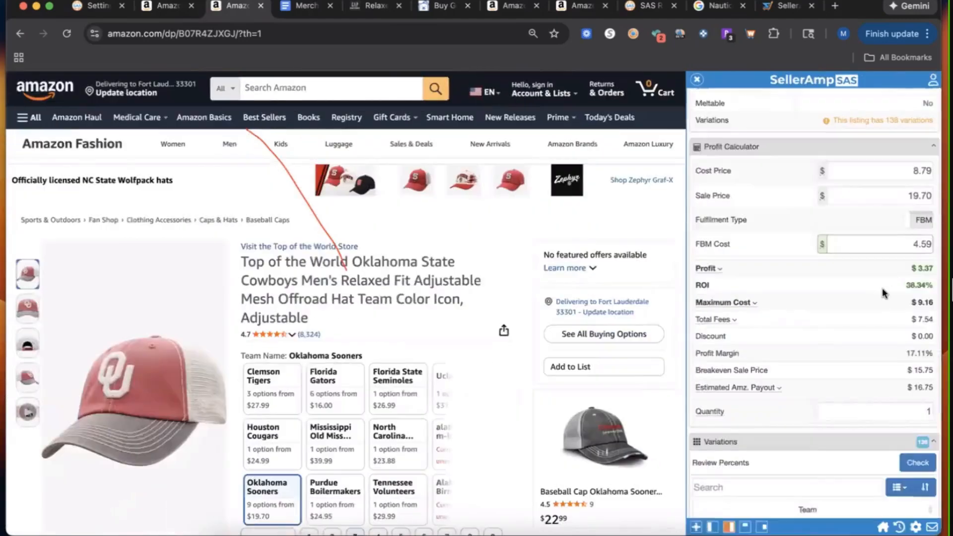
scroll(816, 459, "down", 5)
scroll(879, 251, "down", 3)
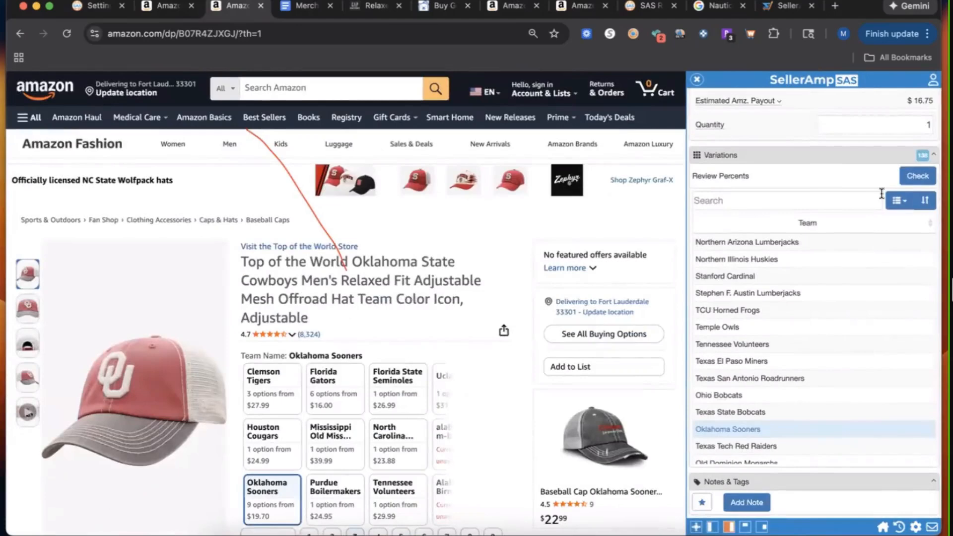
scroll(881, 193, "down", 1)
left_click(910, 191)
left_click(842, 208)
left_click(924, 180)
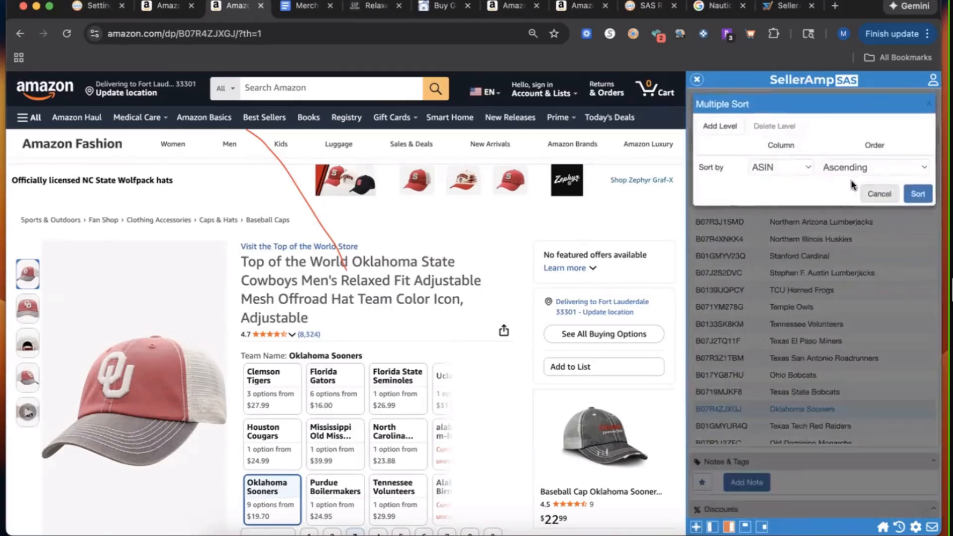
left_click(896, 173)
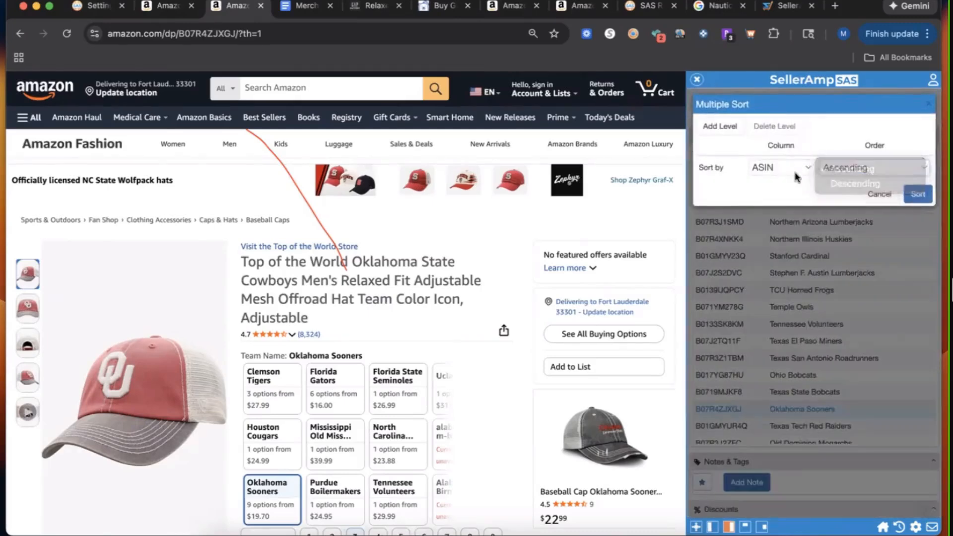
left_click(797, 168)
left_click(881, 193)
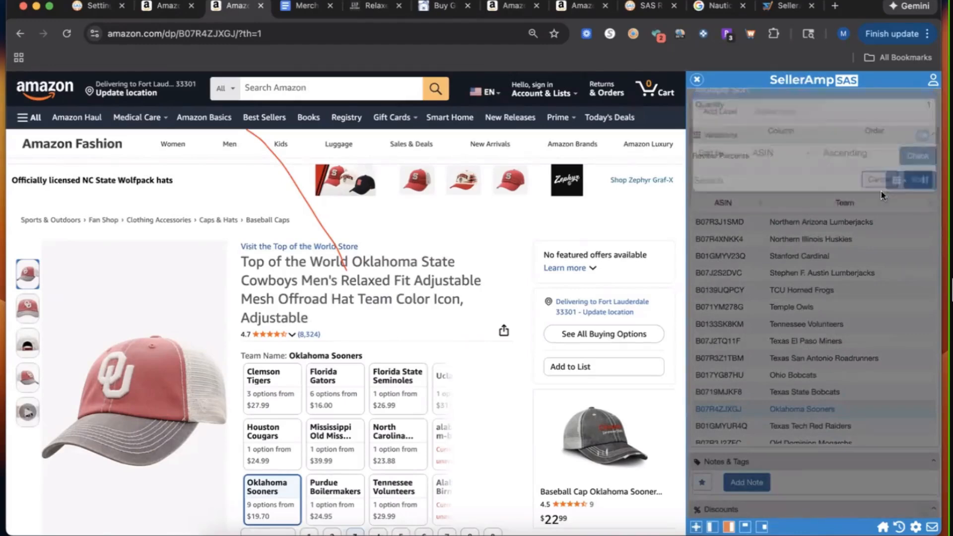
- Load the Northern Arizona Lumberjacks variation, ASIN B07R3J1SMD, from the Variations table and look through its lower panels
scroll(865, 260, "up", 5)
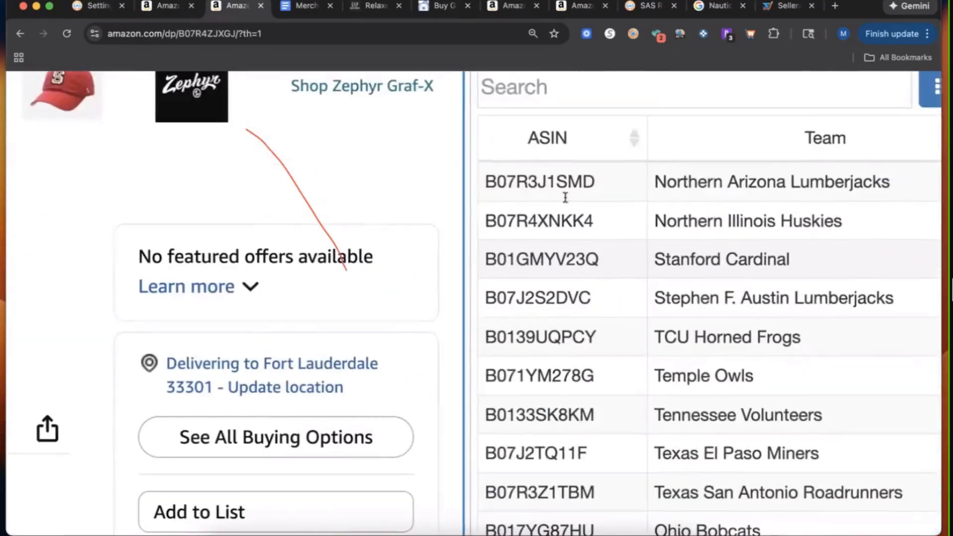
left_click(617, 190)
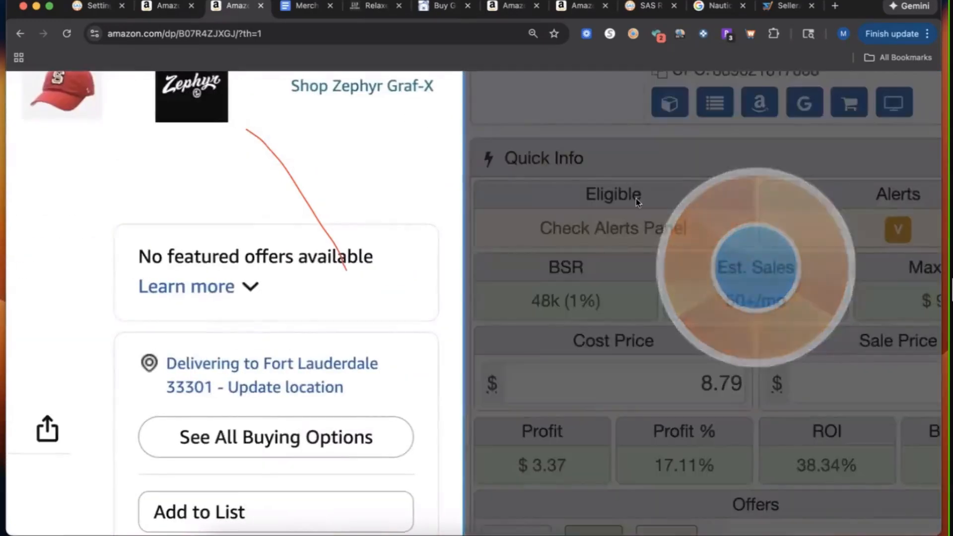
scroll(638, 203, "down", 5)
scroll(746, 288, "down", 15)
scroll(747, 288, "down", 2)
scroll(744, 290, "up", 6)
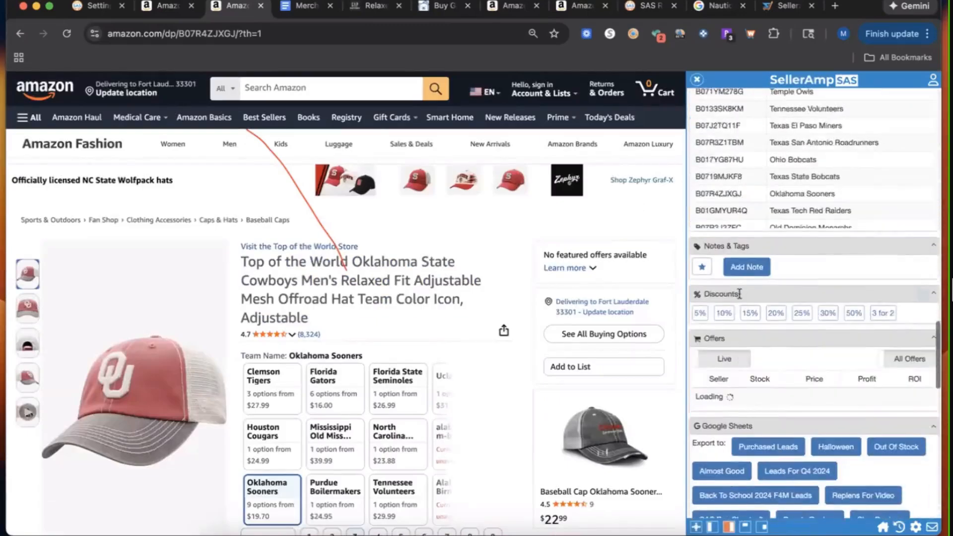
scroll(739, 294, "up", 4)
- Add a product note under Notes & Tags reading "this is good from Walmart, i need it to be during the good sale (just an example)"
scroll(745, 308, "down", 2)
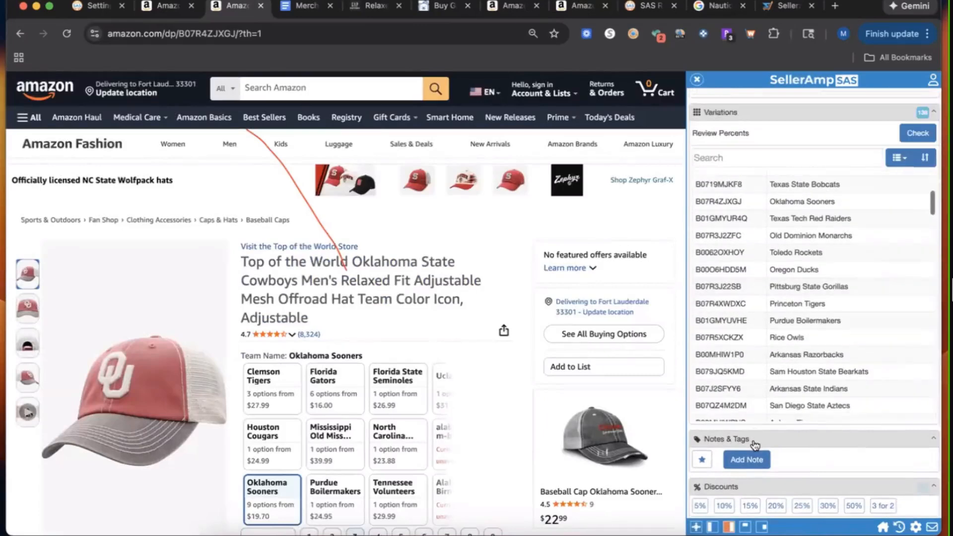
scroll(814, 417, "down", 3)
scroll(923, 392, "up", 5)
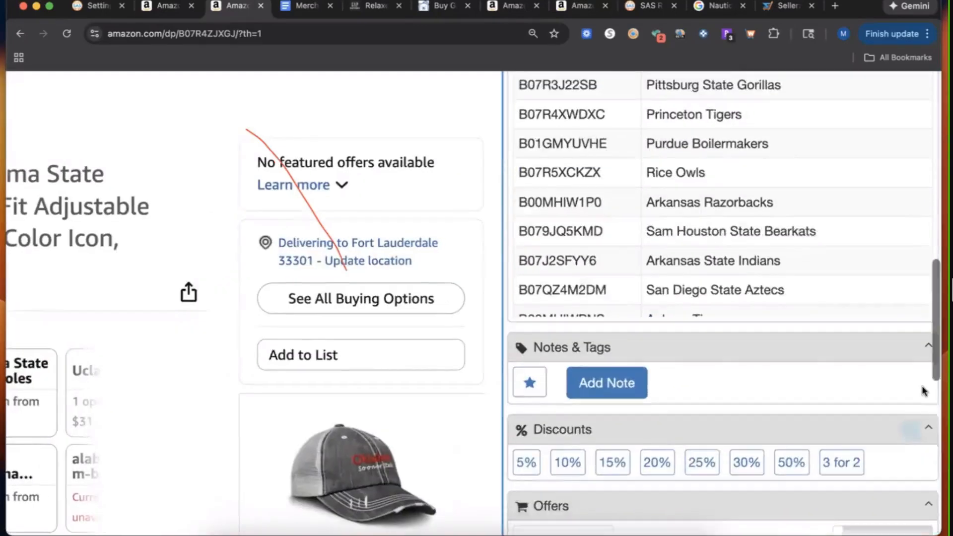
scroll(922, 385, "down", 1)
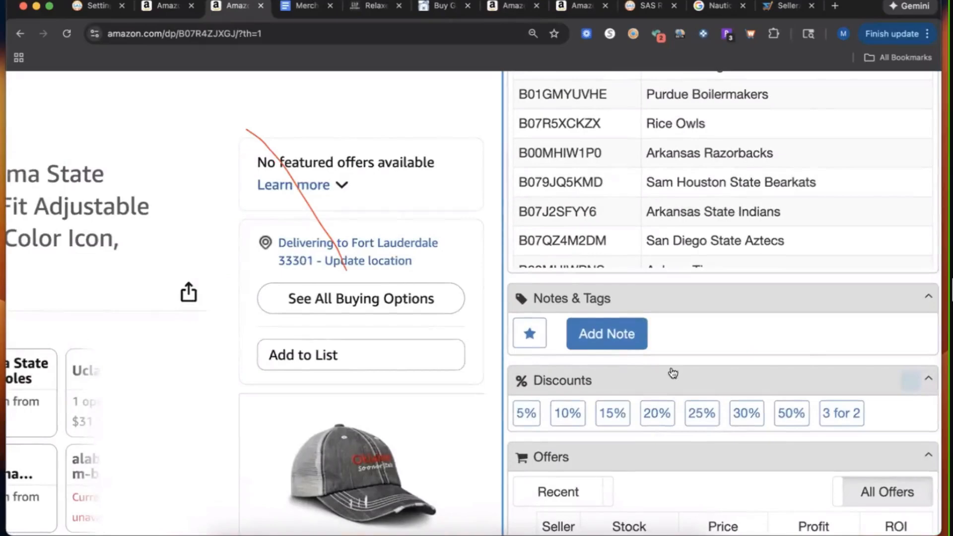
left_click(610, 334)
scroll(642, 335, "down", 1)
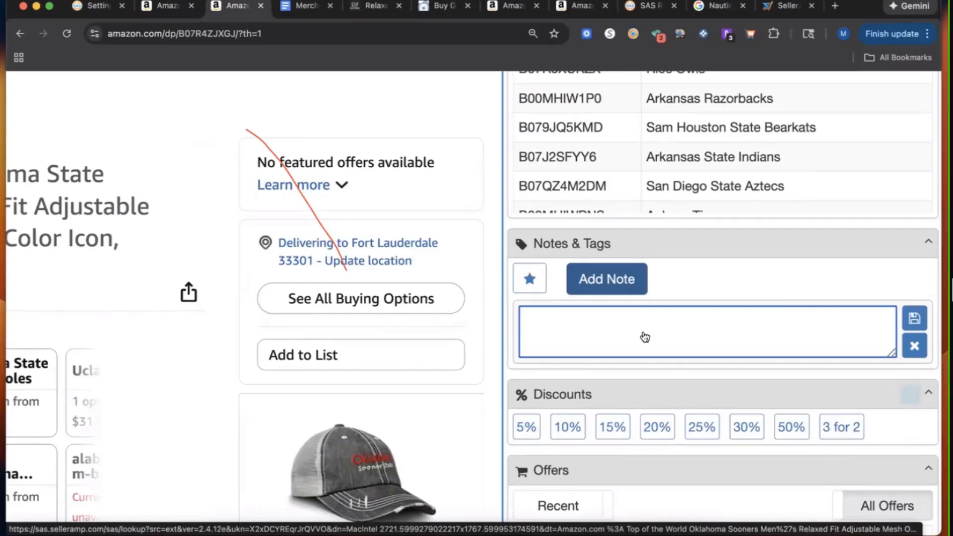
type("th")
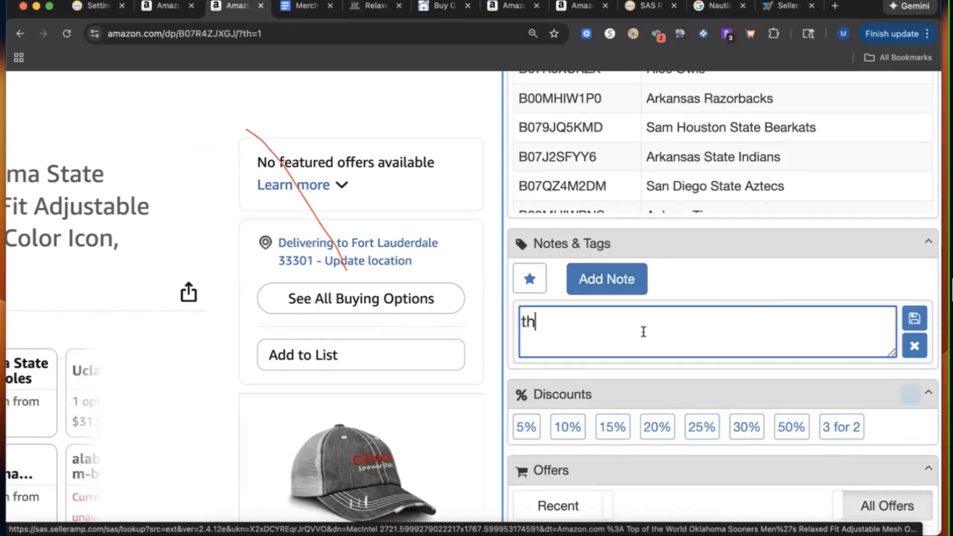
type("is is good from Walmart")
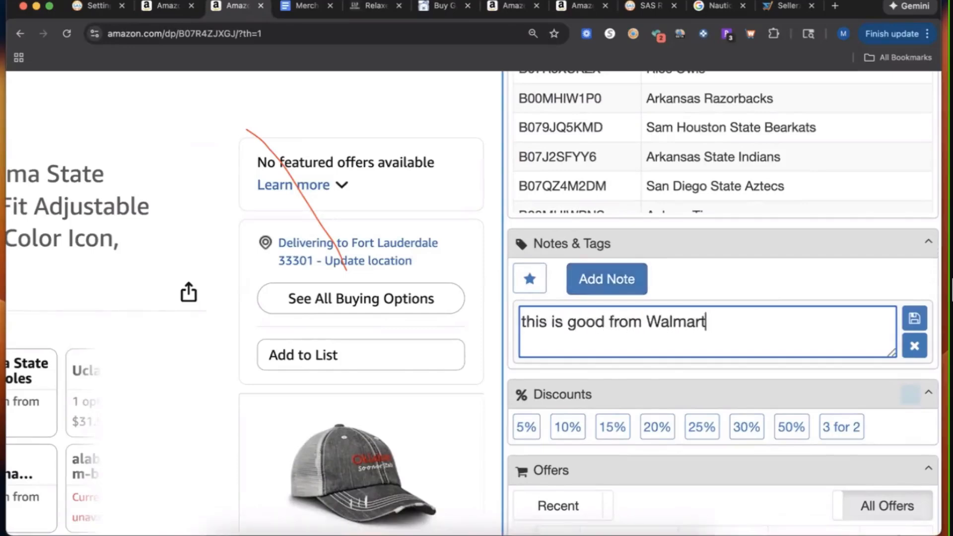
type(", i need it to be during")
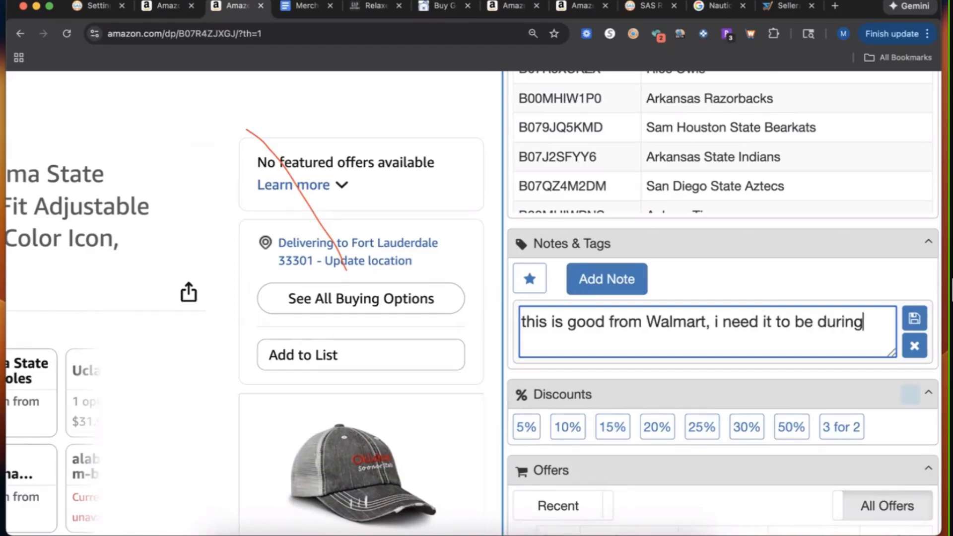
type(" the good sale (just an")
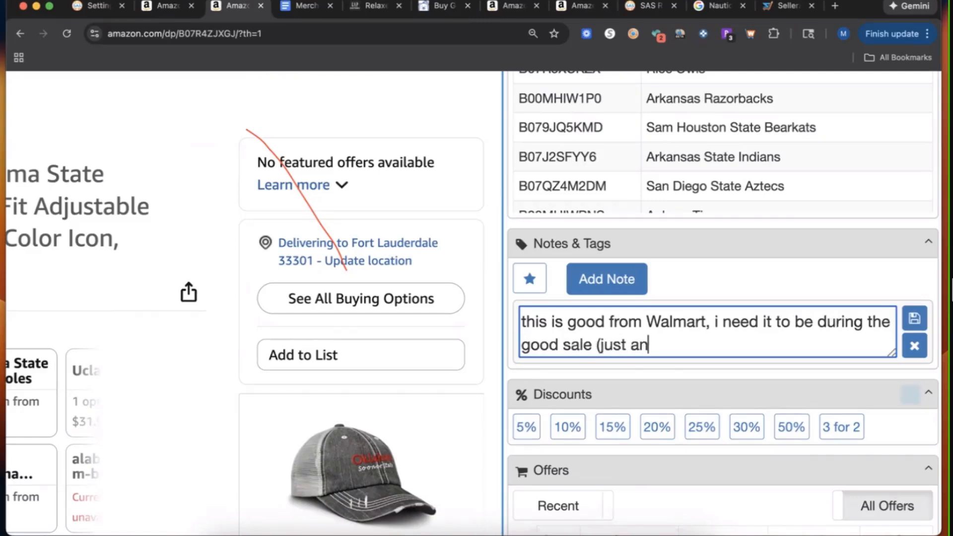
type(" example)")
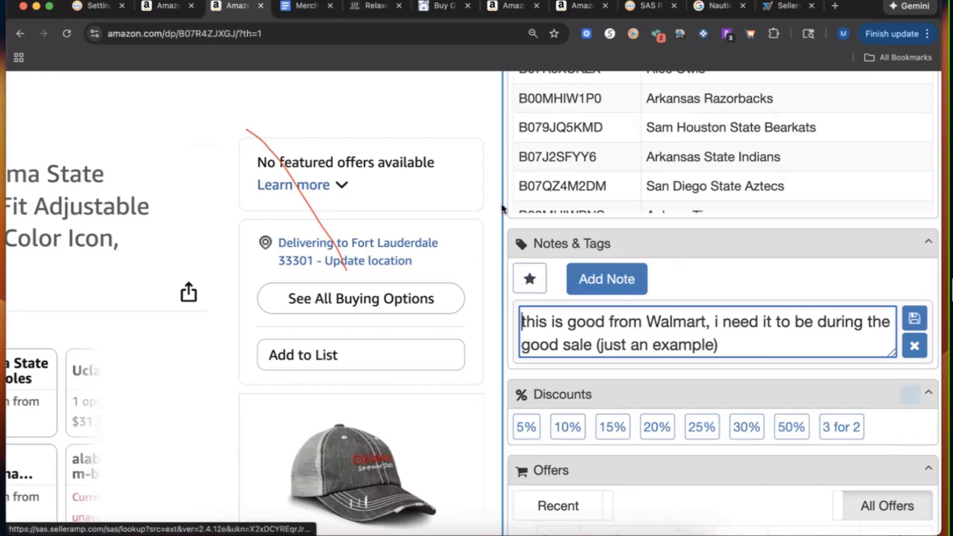
- Examine the list of linked Google Sheets and the General section on the SellerAmp SAS settings page
left_click(94, 8)
scroll(453, 191, "up", 4)
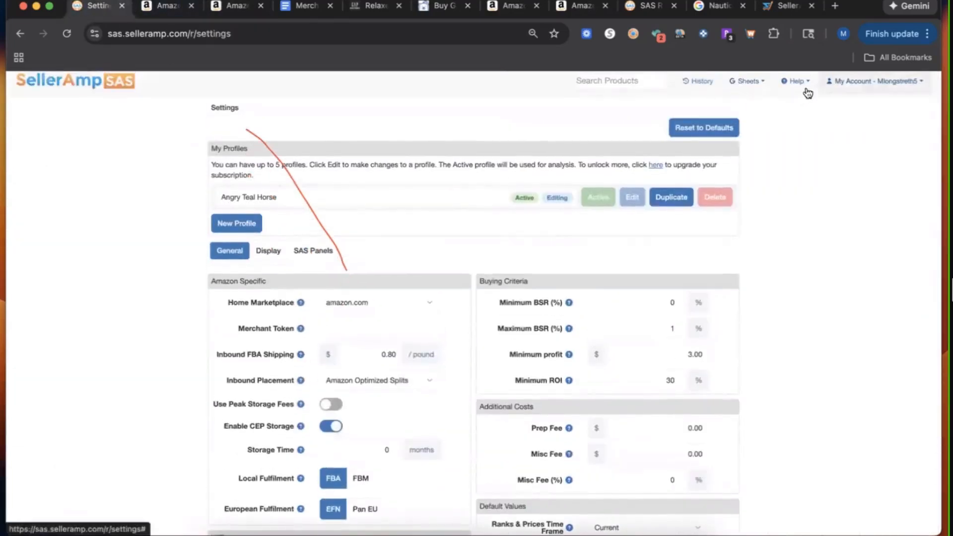
left_click(866, 82)
left_click(764, 84)
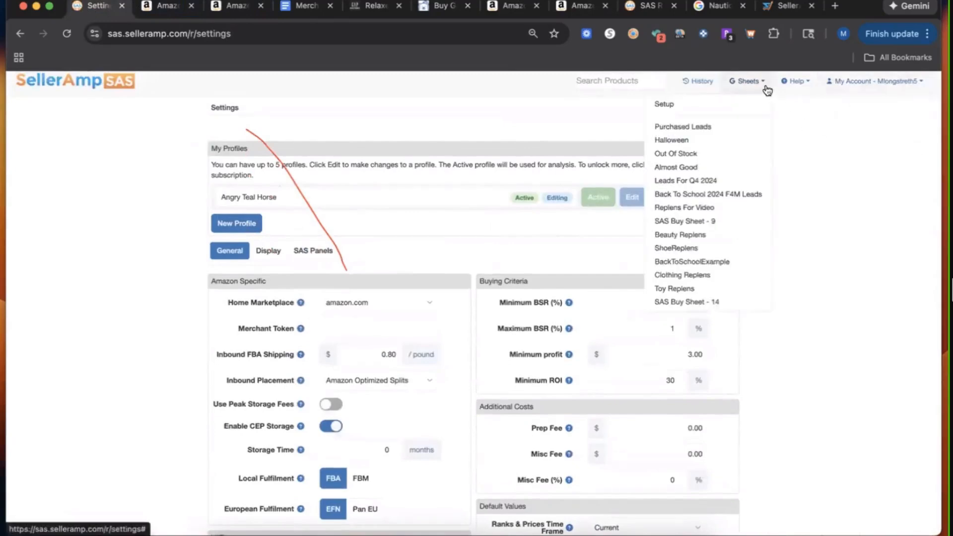
left_click(566, 118)
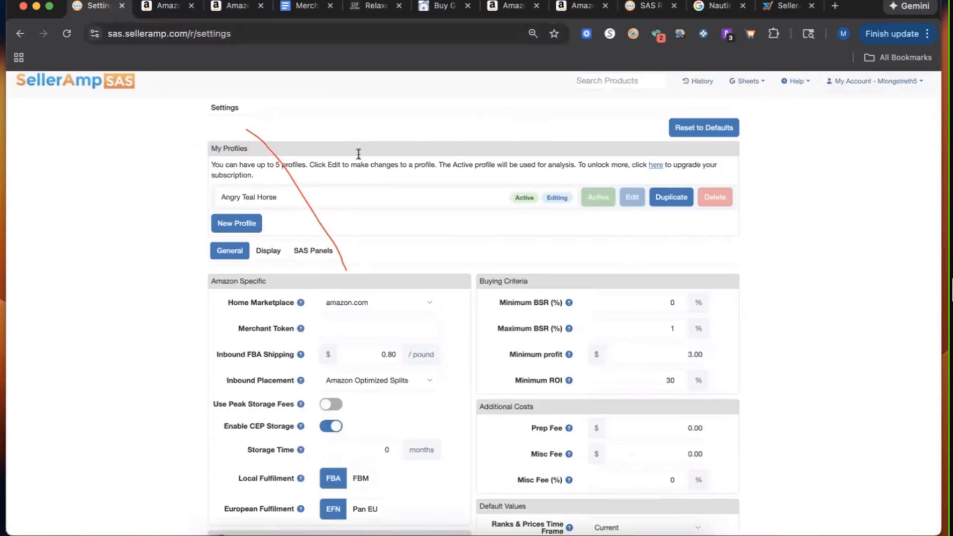
scroll(359, 154, "down", 2)
scroll(358, 154, "down", 4)
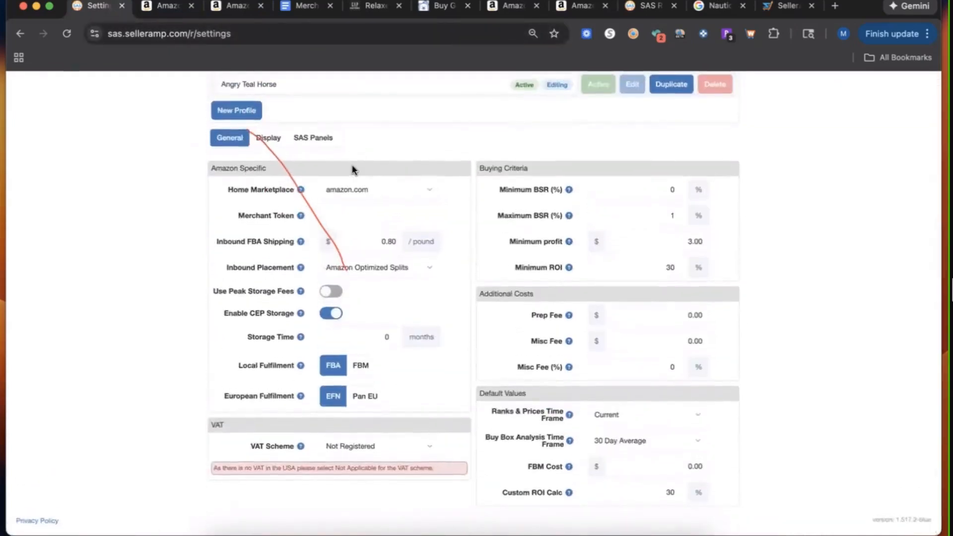
scroll(352, 171, "up", 6)
scroll(298, 90, "down", 1)
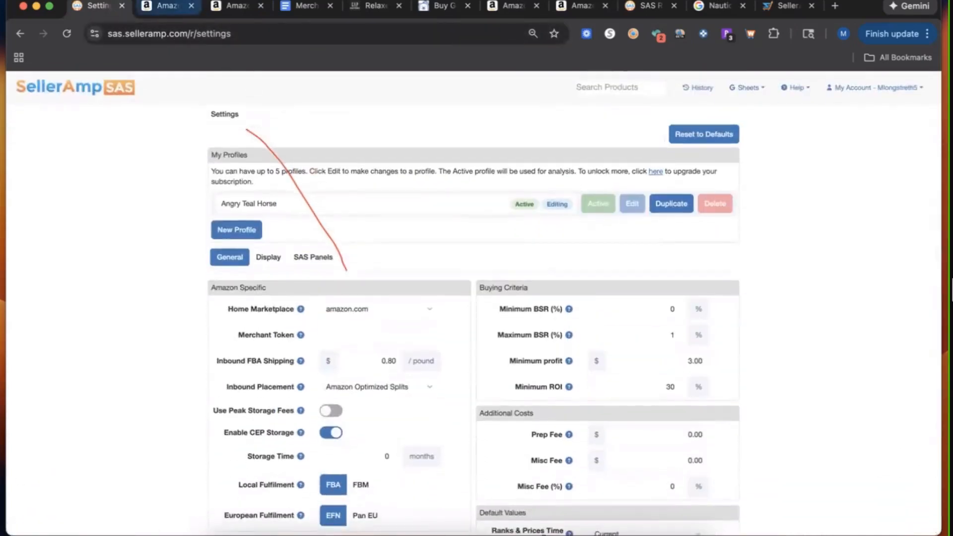
- Return to the GAP hoodie listing in Ground 724 and examine the percentage and 3 for 2 options in SellerAmp's Discounts panel
left_click(154, 10)
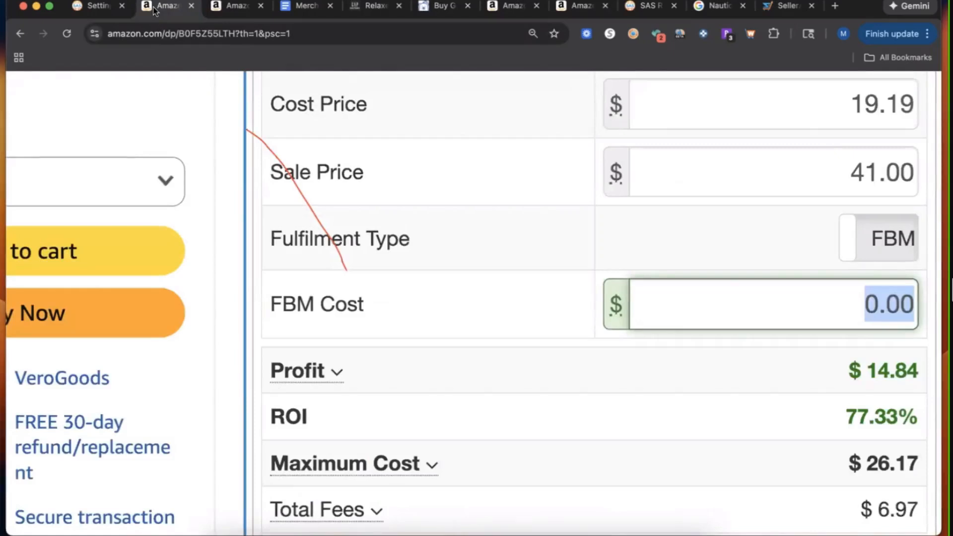
left_click(135, 459)
scroll(136, 457, "down", 1)
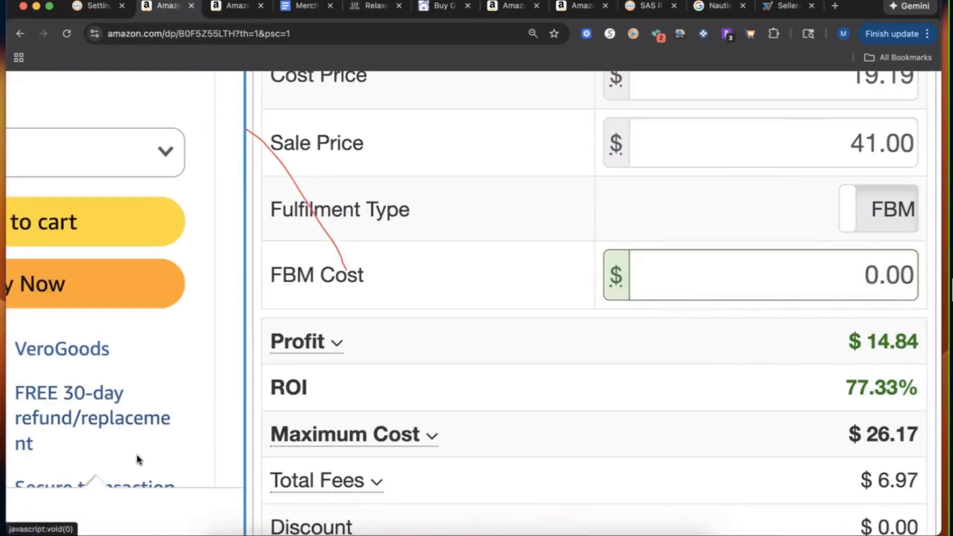
left_click(150, 464)
left_click(161, 492)
scroll(674, 312, "down", 5)
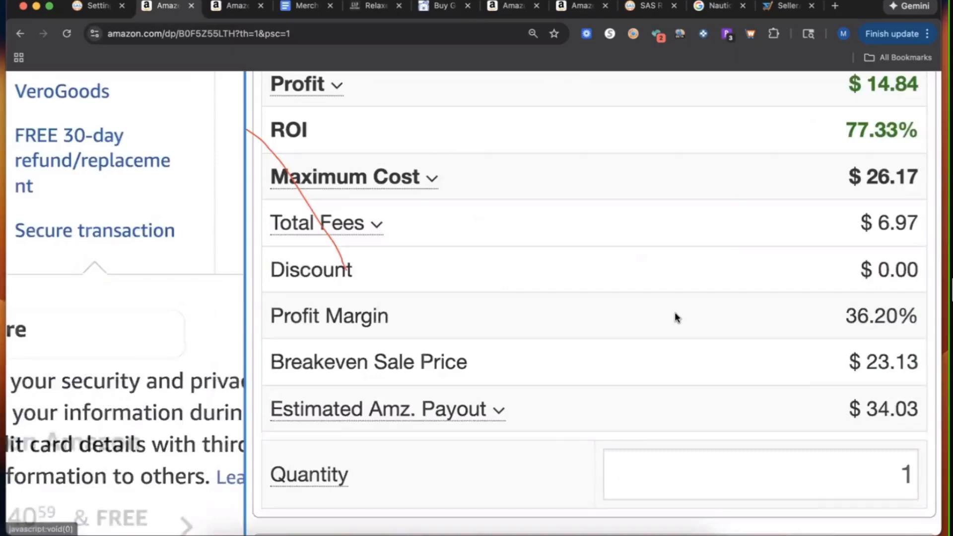
scroll(664, 317, "down", 5)
scroll(755, 302, "down", 10)
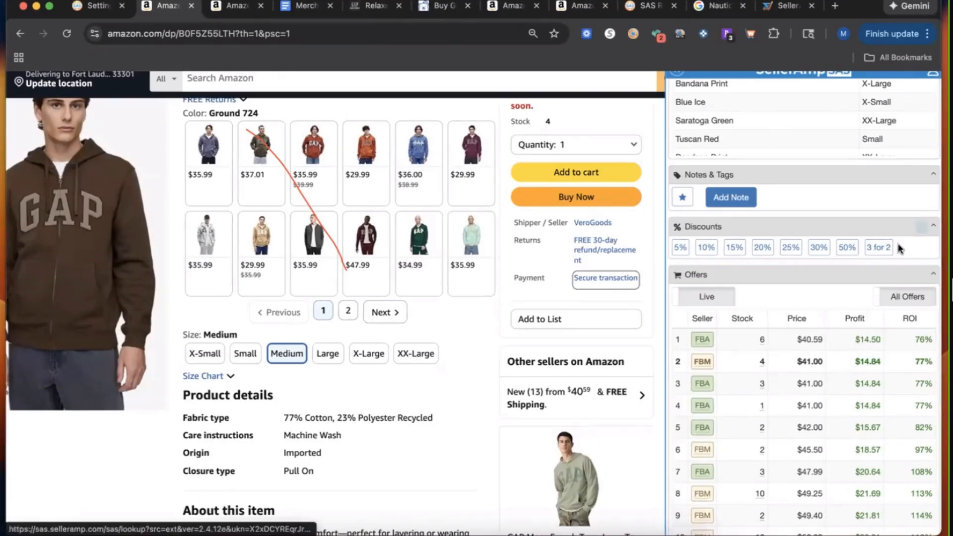
scroll(928, 231, "up", 5)
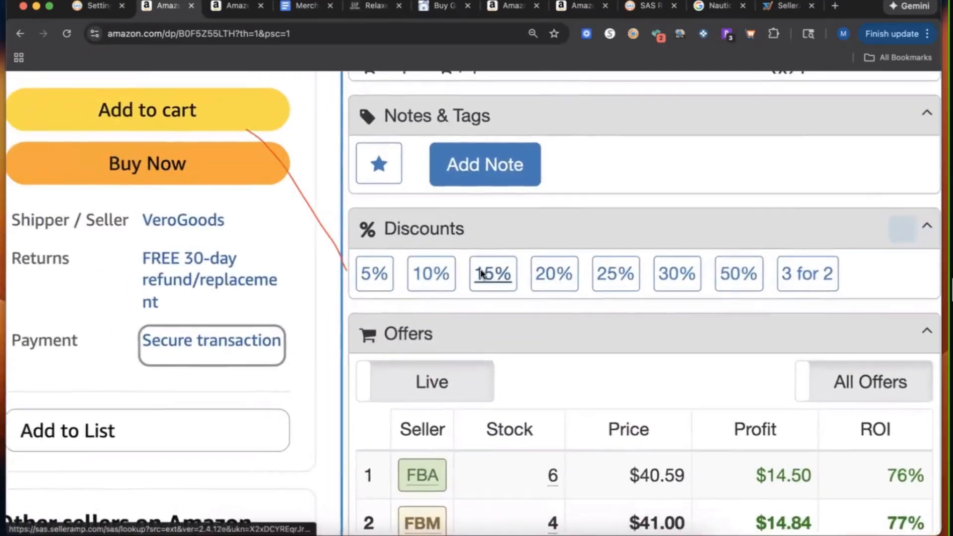
scroll(615, 211, "down", 4)
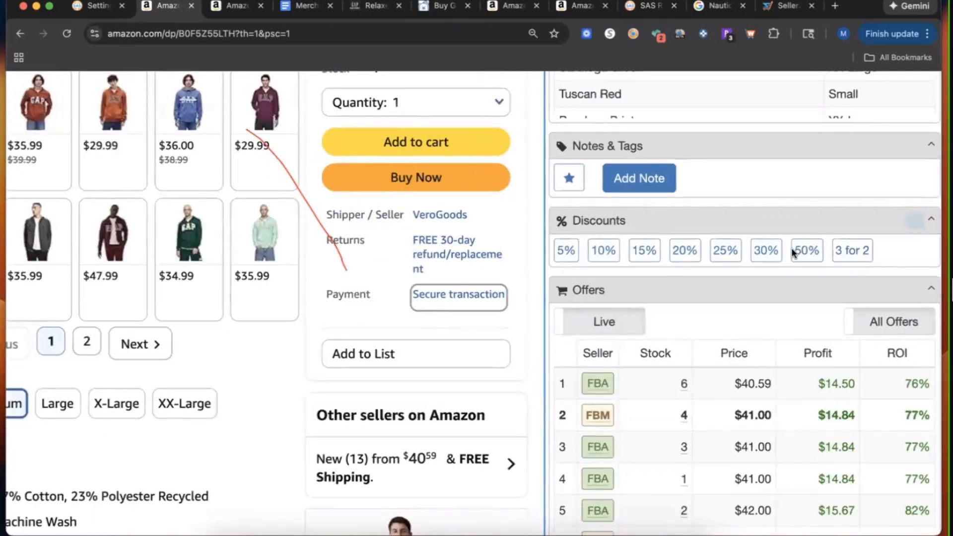
- Open the SellerAmp storefront lookup of the FBA seller offering the hoodie at $42.00 and review its store details, brands, categories and products
scroll(791, 265, "down", 5)
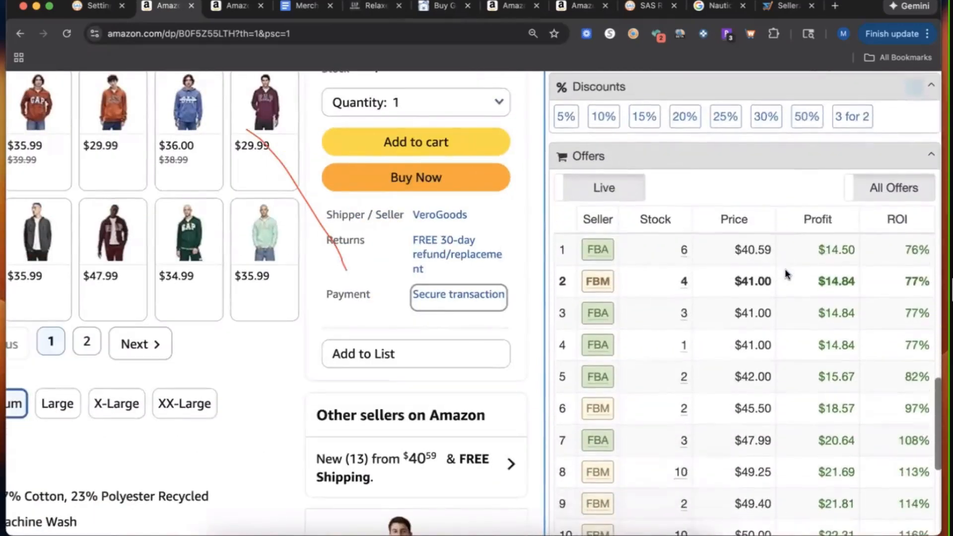
scroll(686, 259, "down", 1)
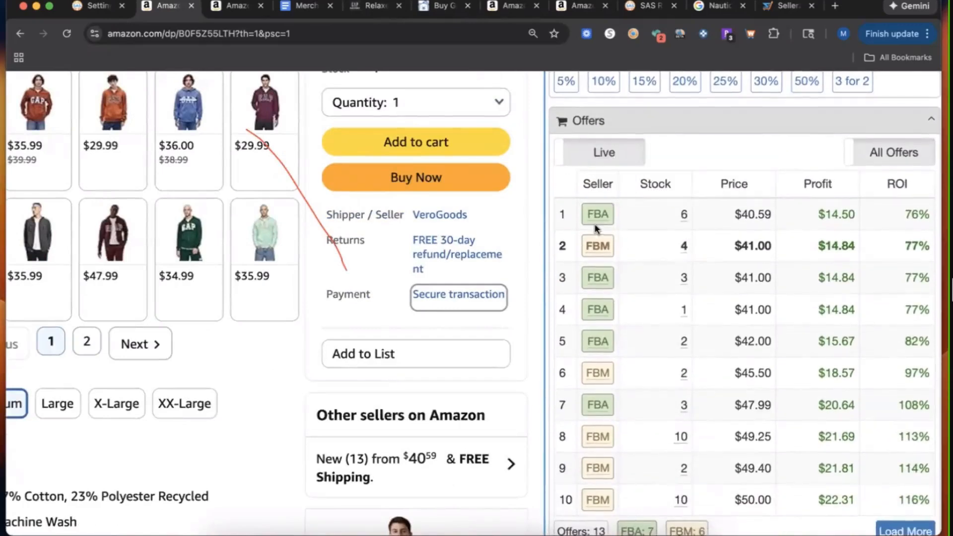
left_click(597, 342)
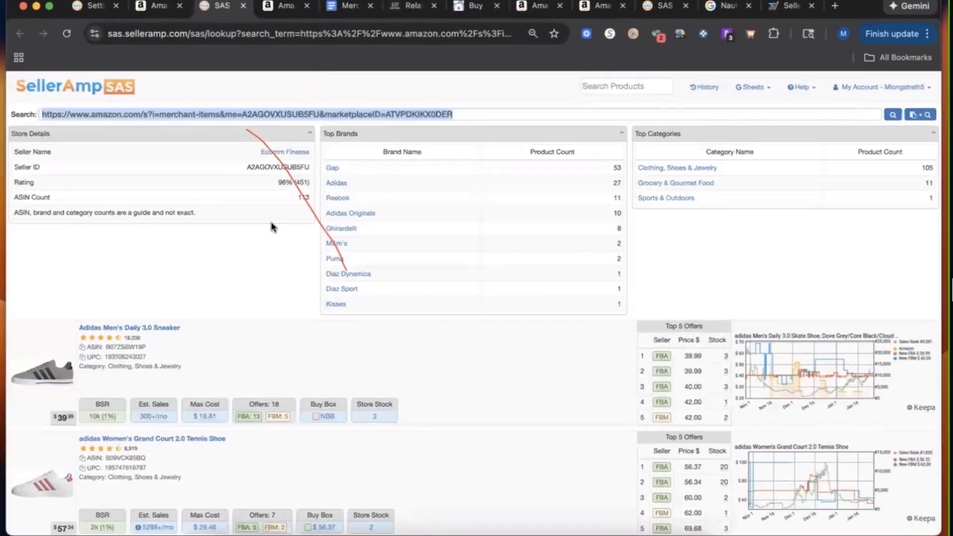
scroll(470, 191, "up", 5)
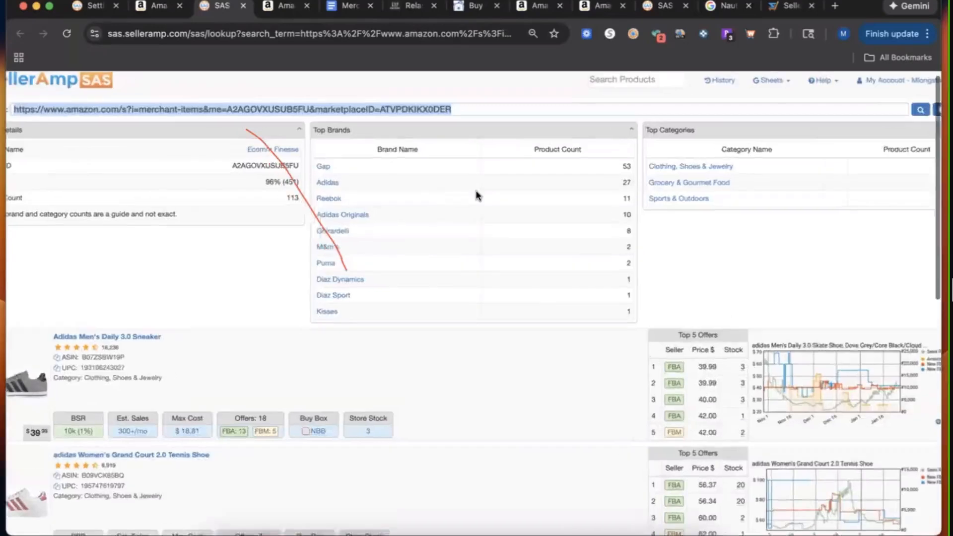
scroll(470, 192, "down", 5)
scroll(930, 133, "up", 5)
scroll(929, 133, "down", 5)
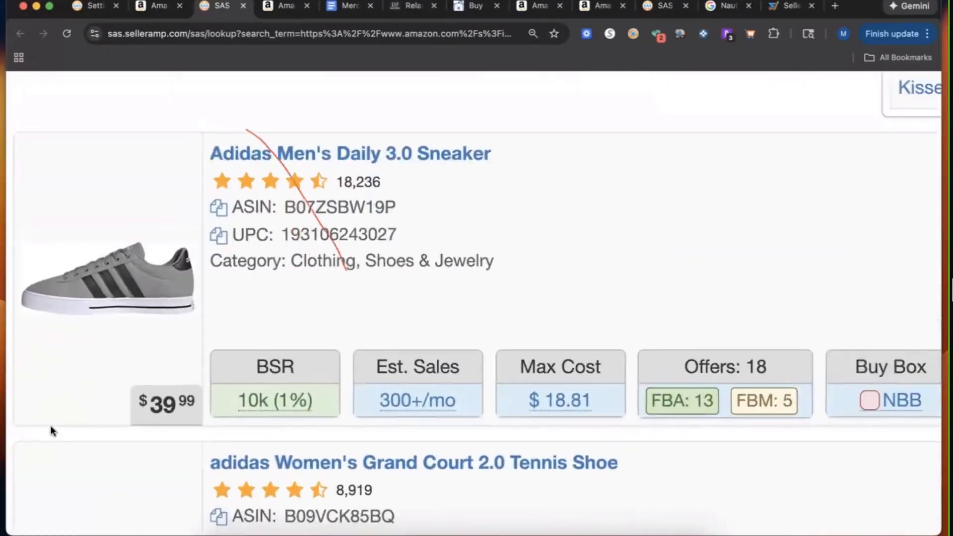
- Open the Amazon pages of the Adidas Men's Daily 3.0 Sneaker and adidas Women's Grand Court 2.0 Tennis Shoe from the storefront results
left_click(628, 329)
left_click(220, 11)
scroll(223, 240, "down", 2)
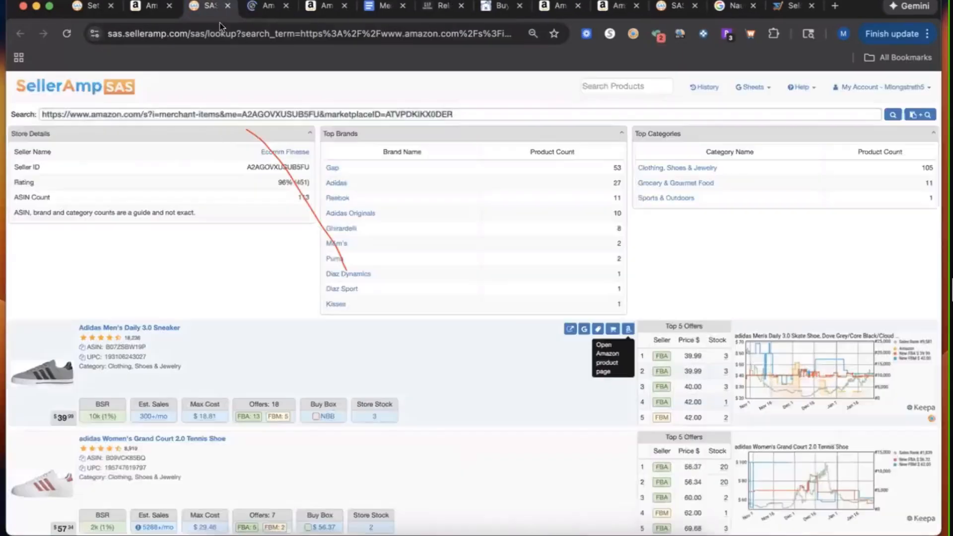
scroll(223, 241, "down", 3)
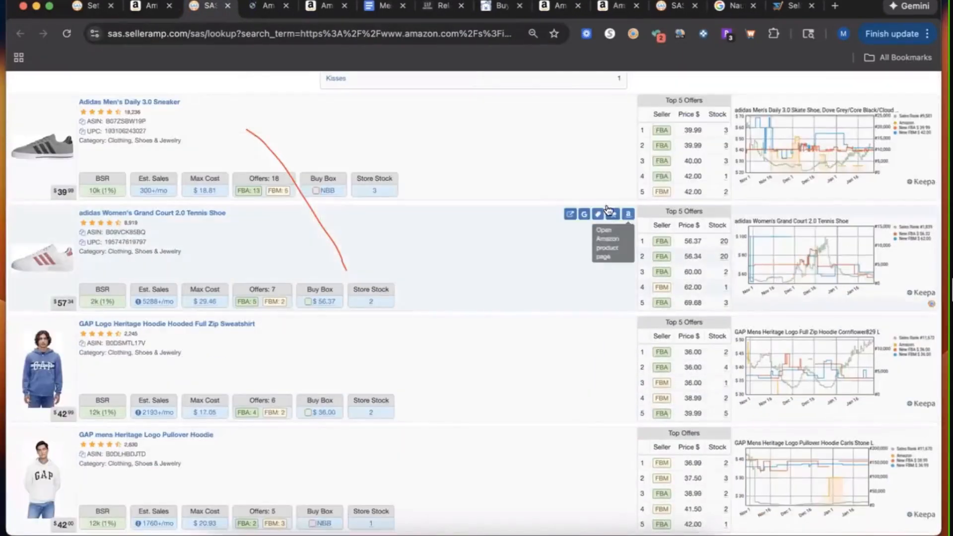
left_click(628, 215)
left_click(198, 6)
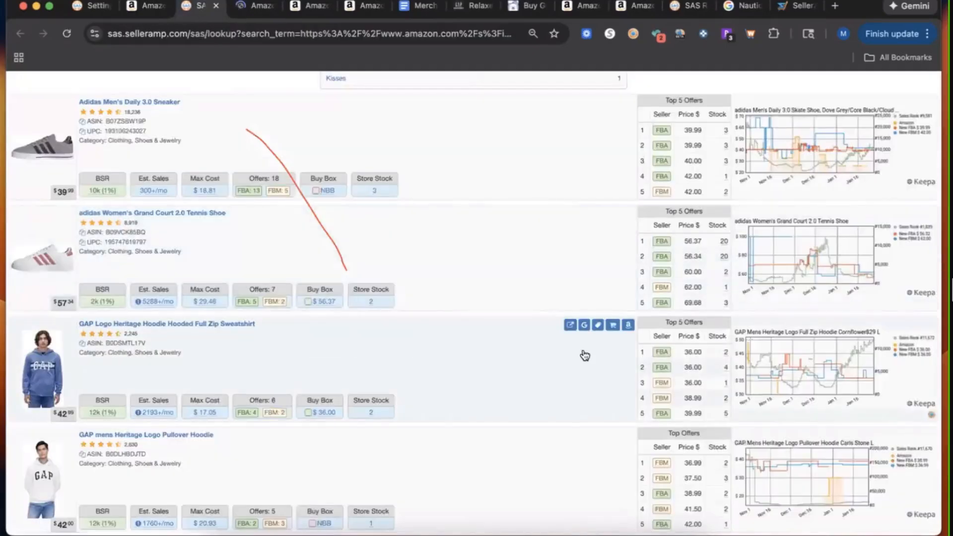
- Open the Amazon page of the GAP Logo Heritage Hoodie Hooded Full Zip Sweatshirt and search Google for its product title
left_click(626, 326)
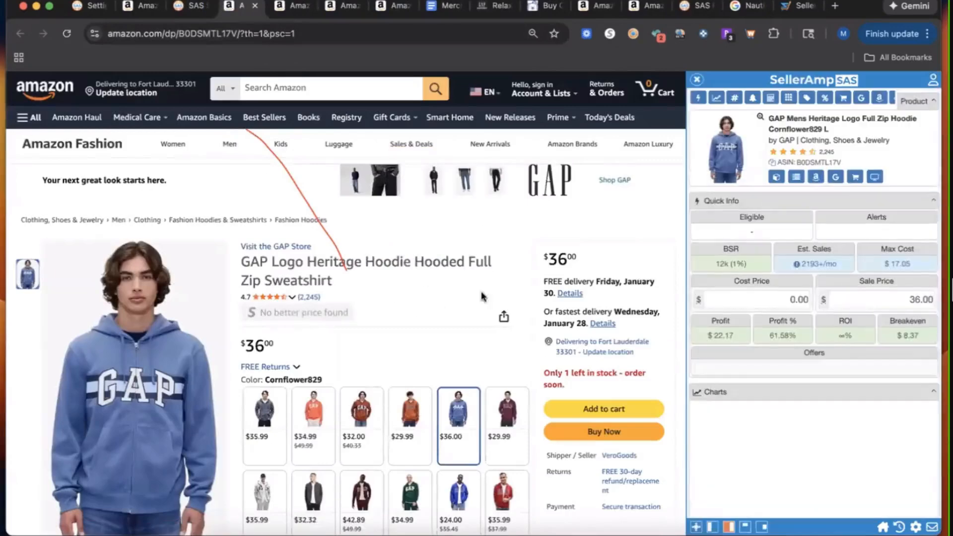
scroll(924, 310, "down", 3)
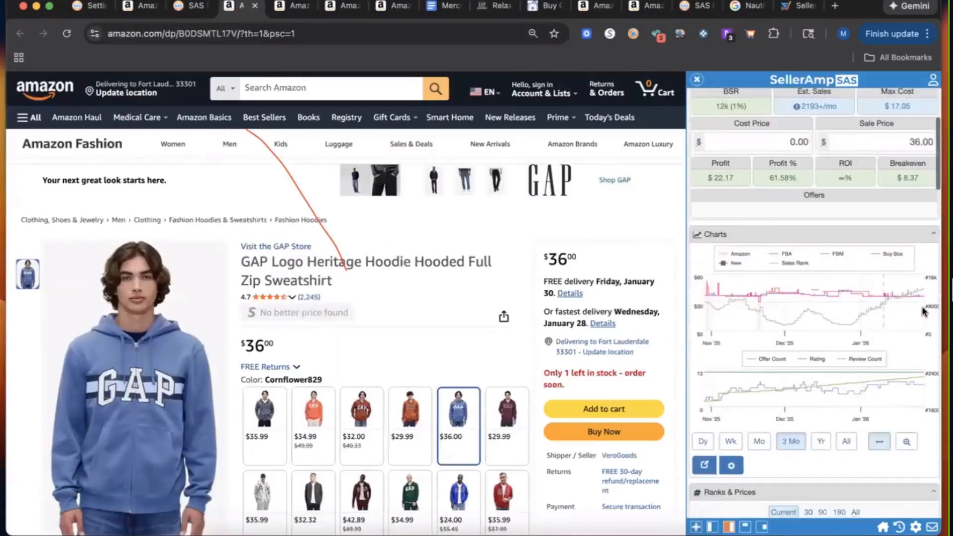
scroll(924, 309, "up", 3)
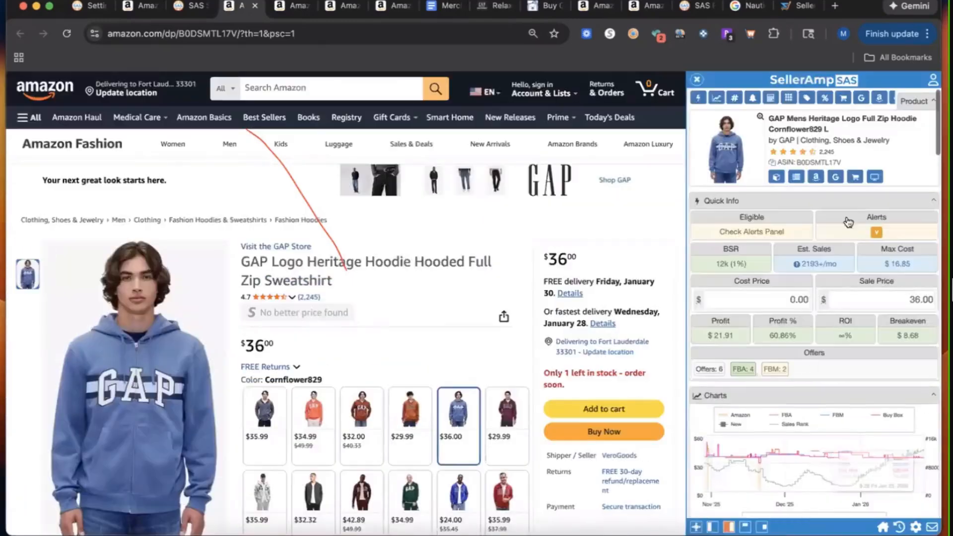
left_click(838, 184)
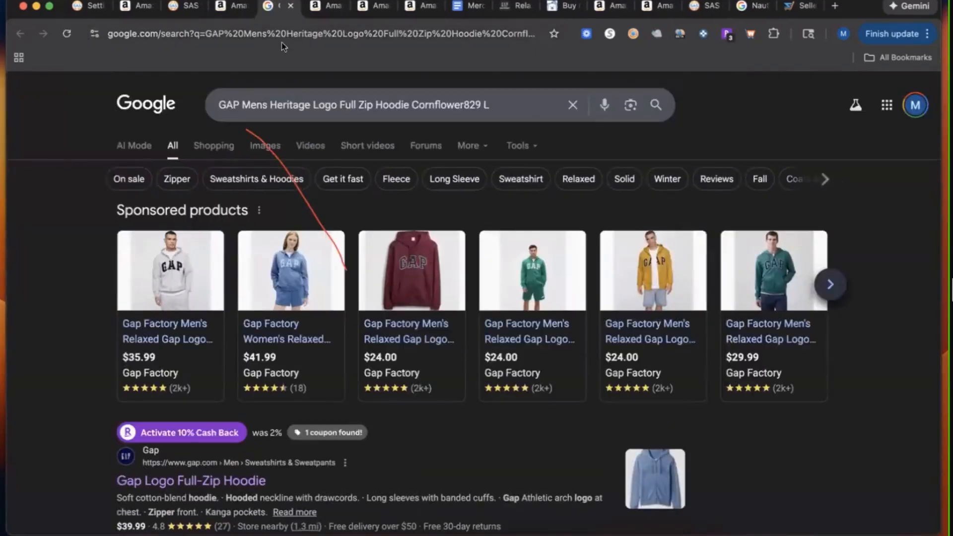
- Return to the Cornflower829 GAP hoodie listing and switch its colour to Noir Red 796
left_click(229, 10)
scroll(389, 210, "down", 3)
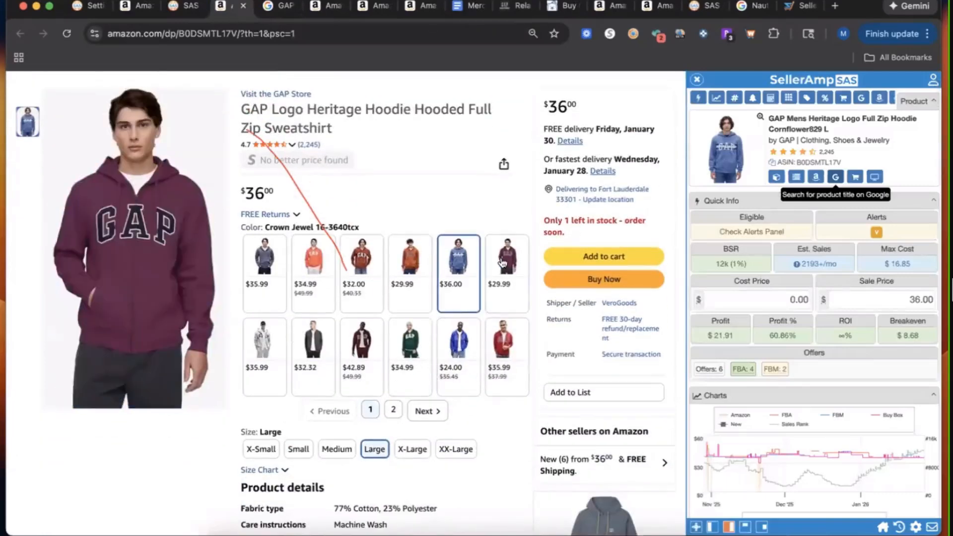
left_click(361, 356)
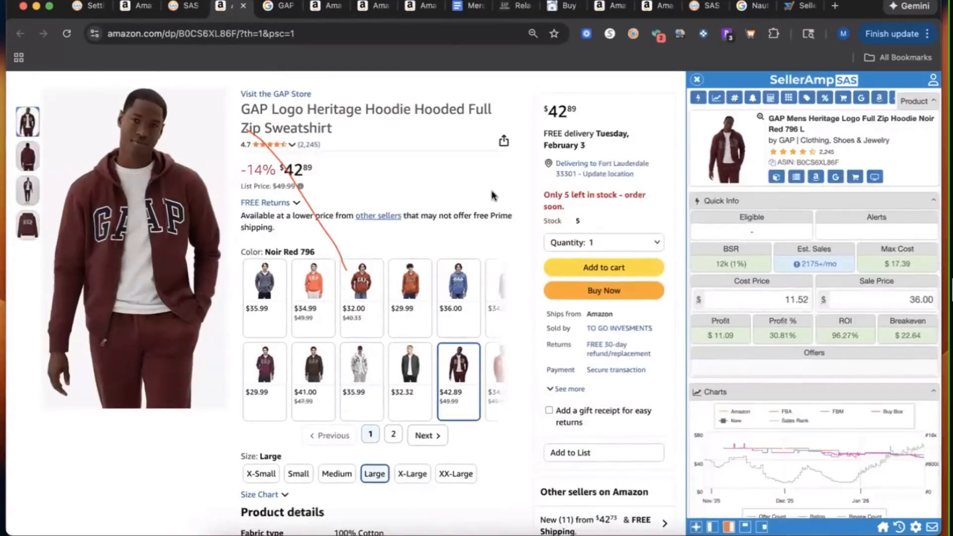
- Check the Google results for the price of the Gap Factory Men's Relaxed Gap Logo Zip Hoodie in Tuscan Red
left_click(277, 7)
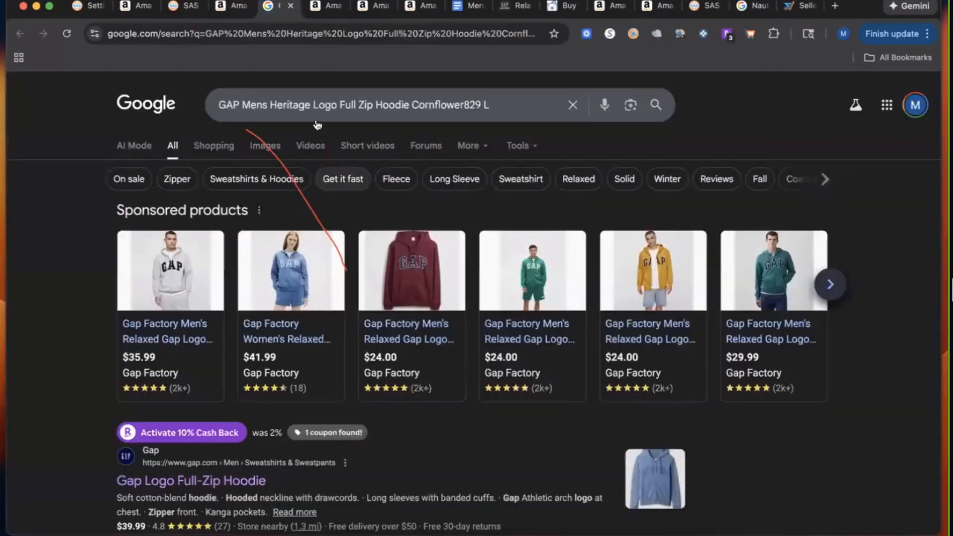
scroll(411, 318, "up", 5)
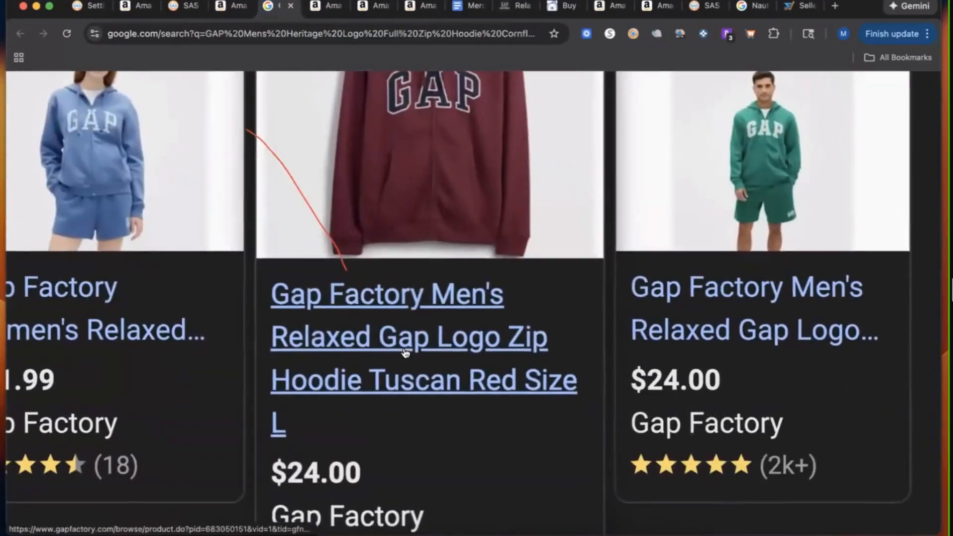
scroll(406, 353, "down", 5)
scroll(416, 270, "up", 10)
- Set the Noir Red 796 hoodie's Cost Price to 24 in Quick Info, reducing it by 20% and by a further 19%
key("ctrl+shift+Tab")
left_click(743, 297)
type("24")
scroll(938, 283, "up", 3)
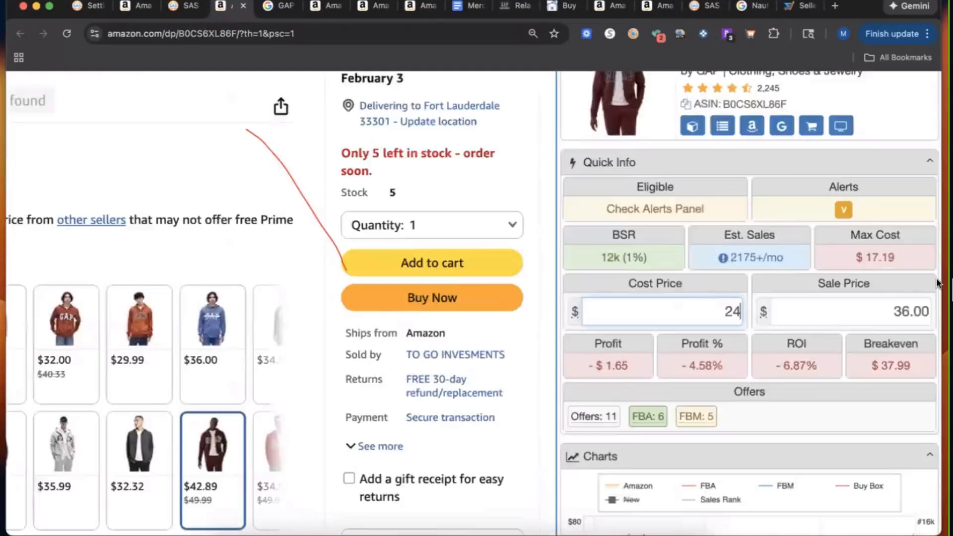
scroll(938, 282, "up", 5)
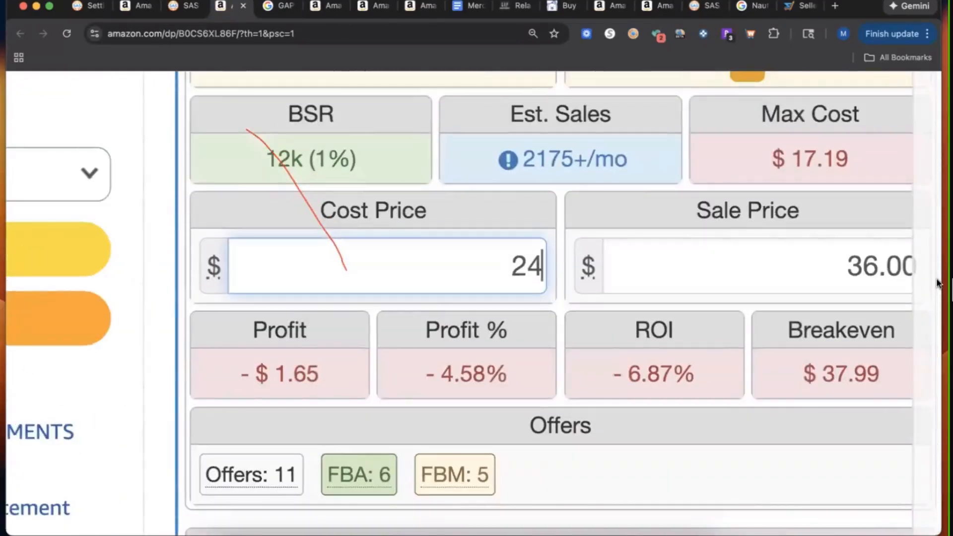
type("-20%")
key("Return")
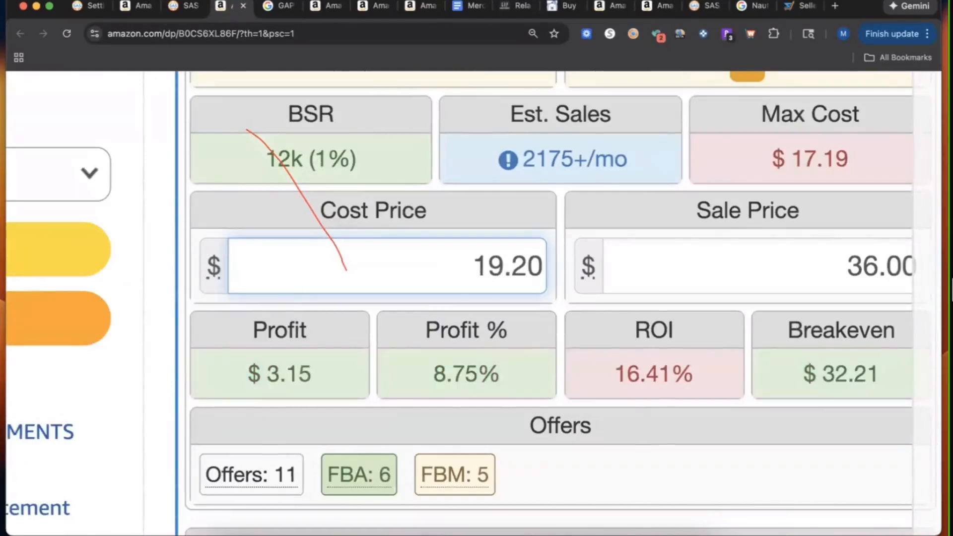
type("-19%")
key("Return")
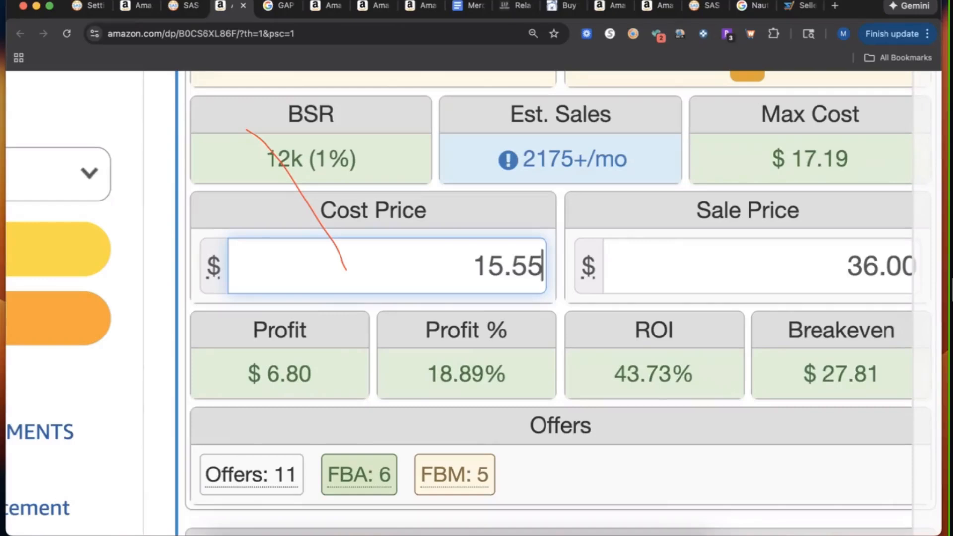
- Return to the Ground 724 hoodie listing and review its SellerAmp Offers, Quick Info and Charts panels
left_click(175, 7)
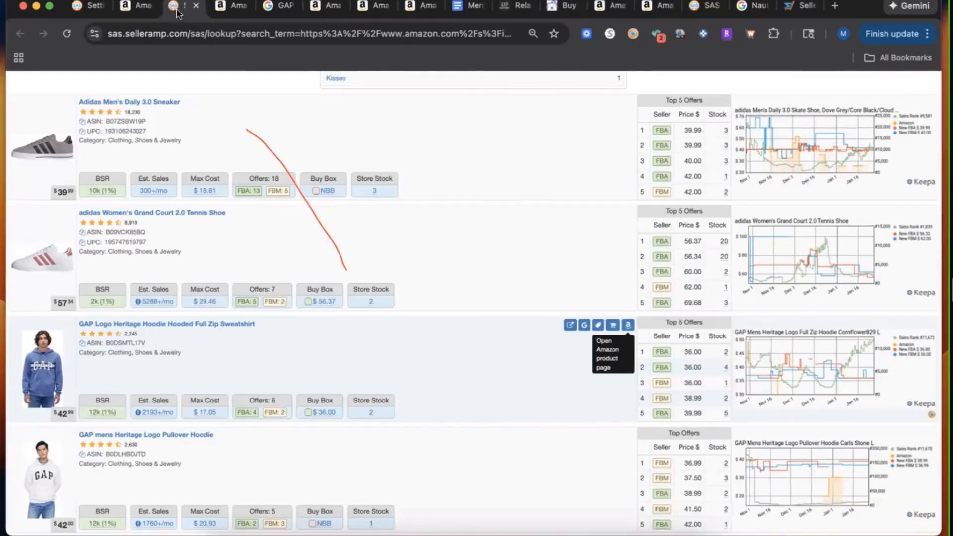
left_click(130, 6)
scroll(707, 192, "down", 5)
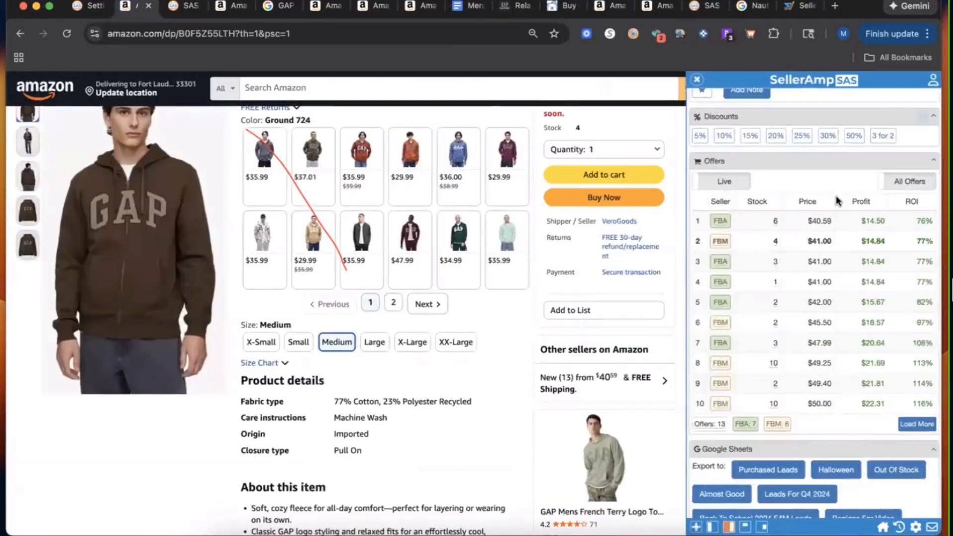
scroll(838, 201, "up", 15)
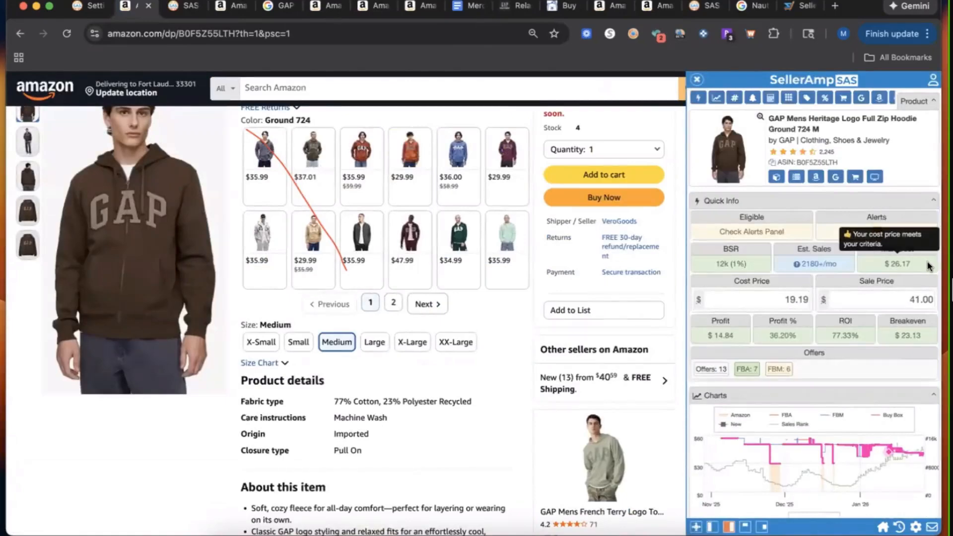
scroll(929, 266, "up", 5)
scroll(928, 266, "down", 6)
scroll(928, 266, "down", 1)
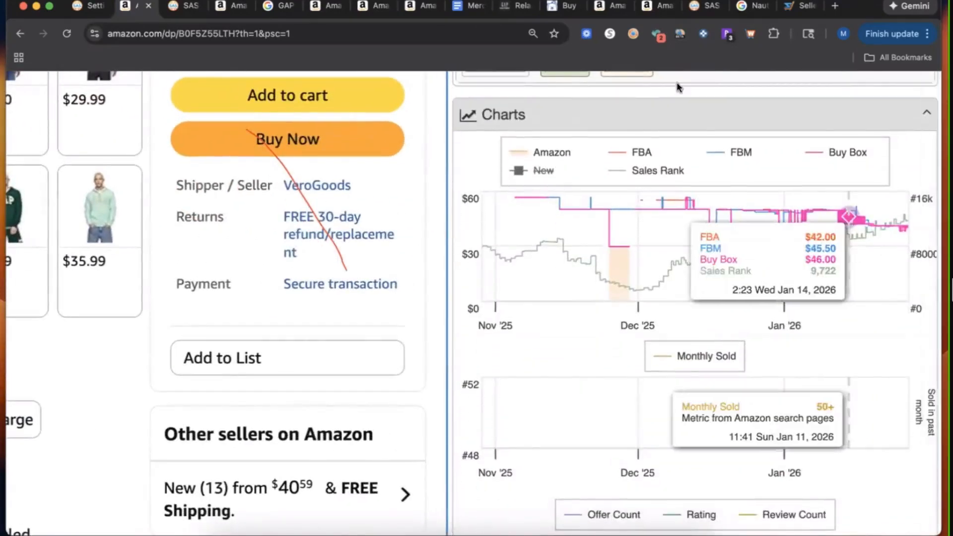
- Review the Offers and Google Sheets export panels in SellerAmp for the Ground 724 hoodie
scroll(679, 88, "down", 5)
left_click(181, 7)
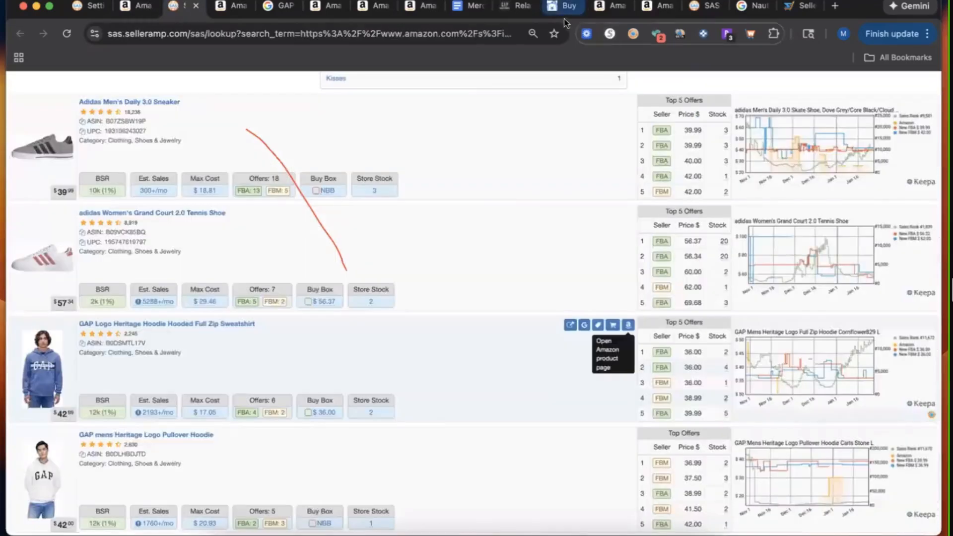
left_click(160, 18)
scroll(776, 222, "down", 5)
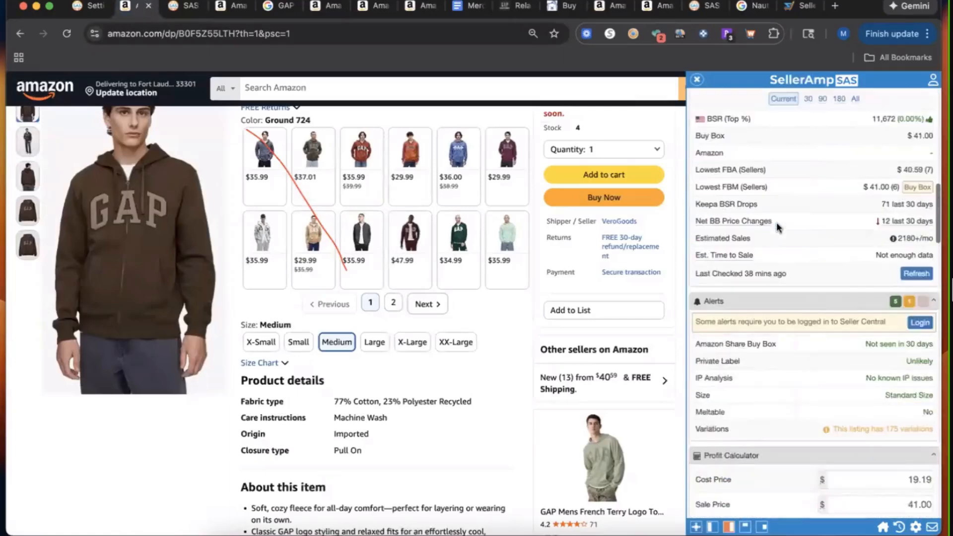
scroll(834, 255, "down", 10)
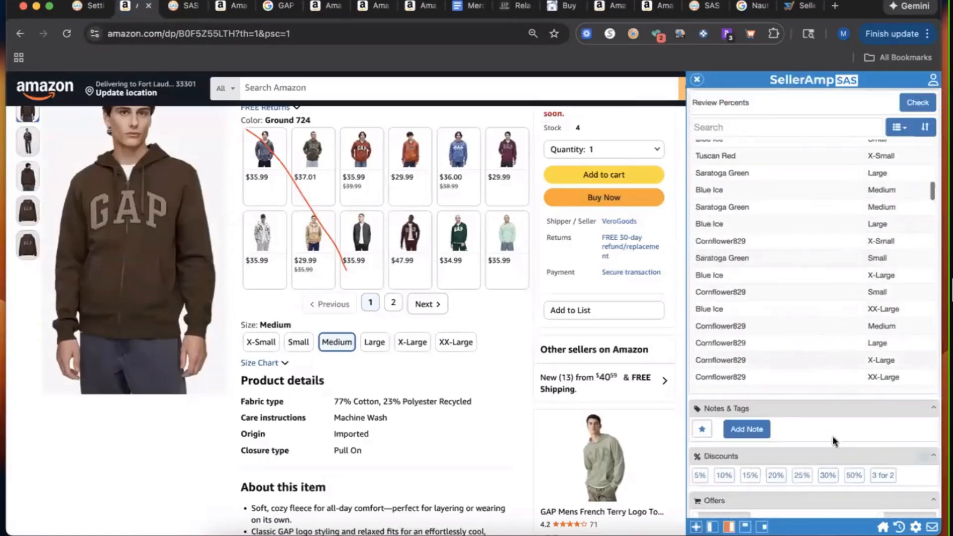
scroll(833, 440, "down", 7)
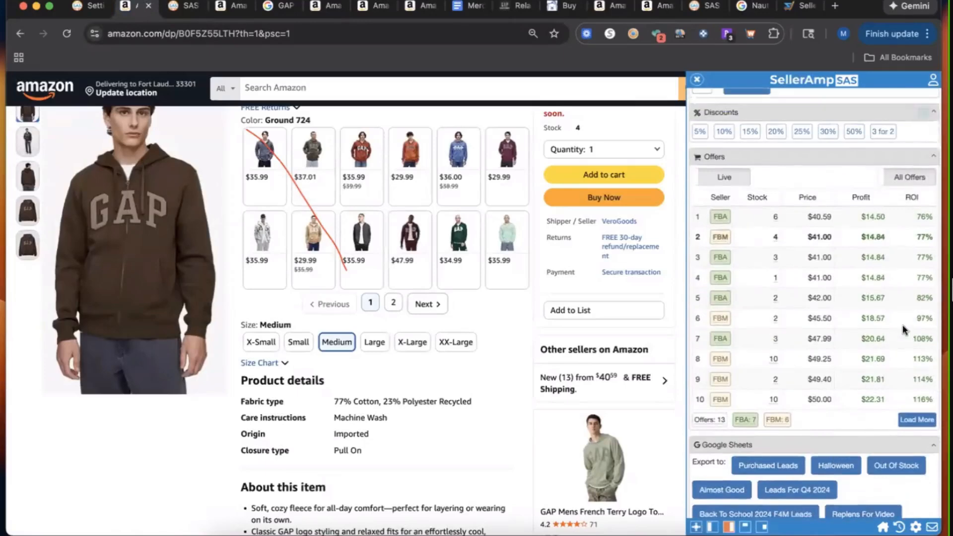
scroll(902, 325, "down", 5)
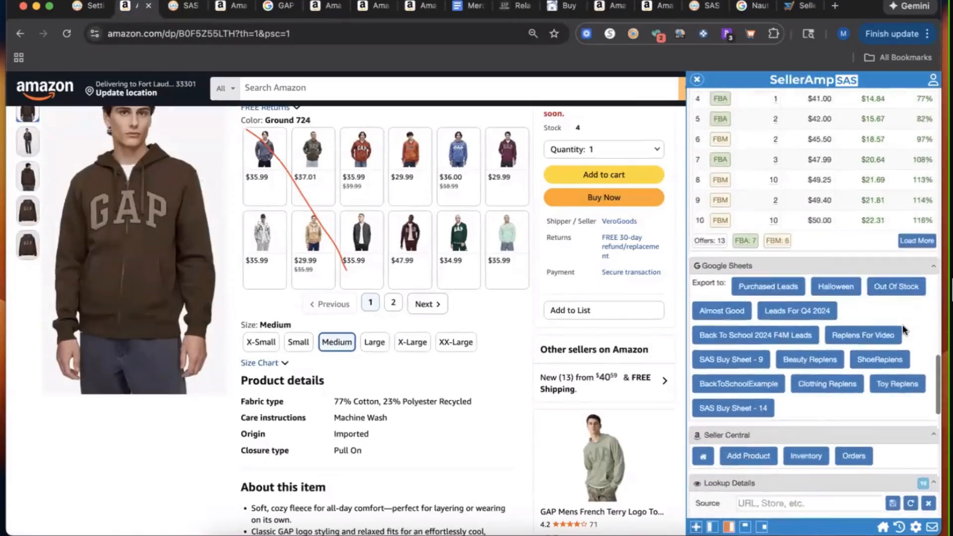
scroll(935, 263, "up", 5)
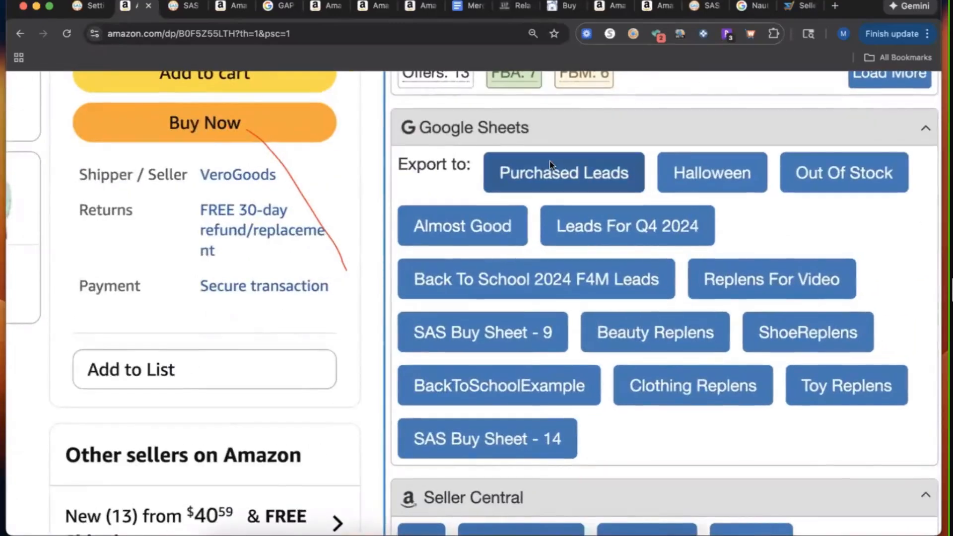
scroll(716, 217, "up", 2)
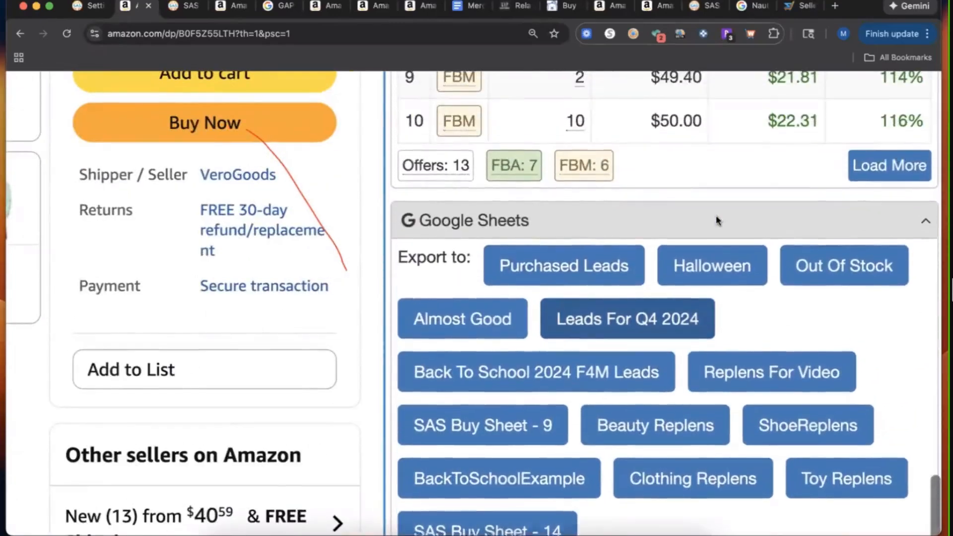
scroll(716, 219, "down", 5)
scroll(878, 266, "up", 3)
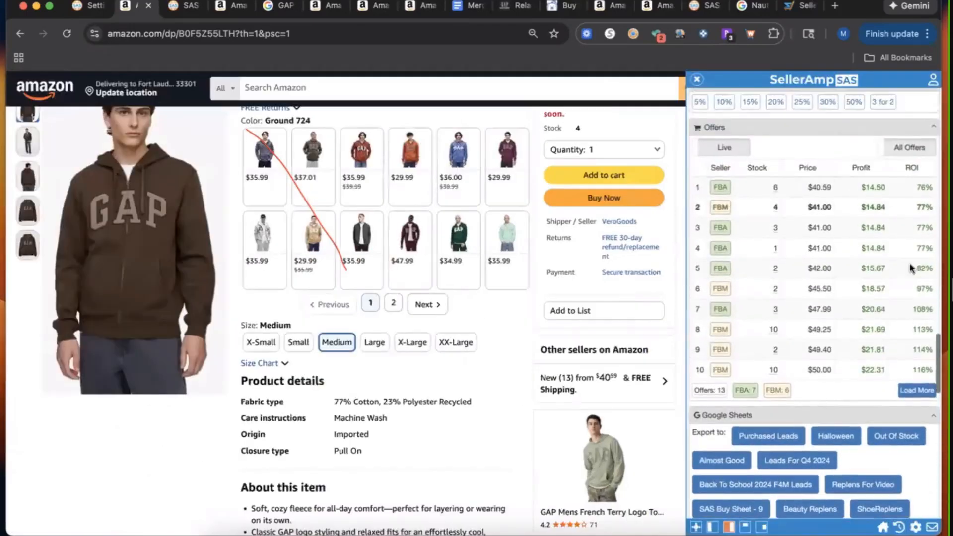
- Use the first FBA offer's price of $40.59 as the Sale Price for the Ground 724 hoodie
scroll(937, 286, "up", 3)
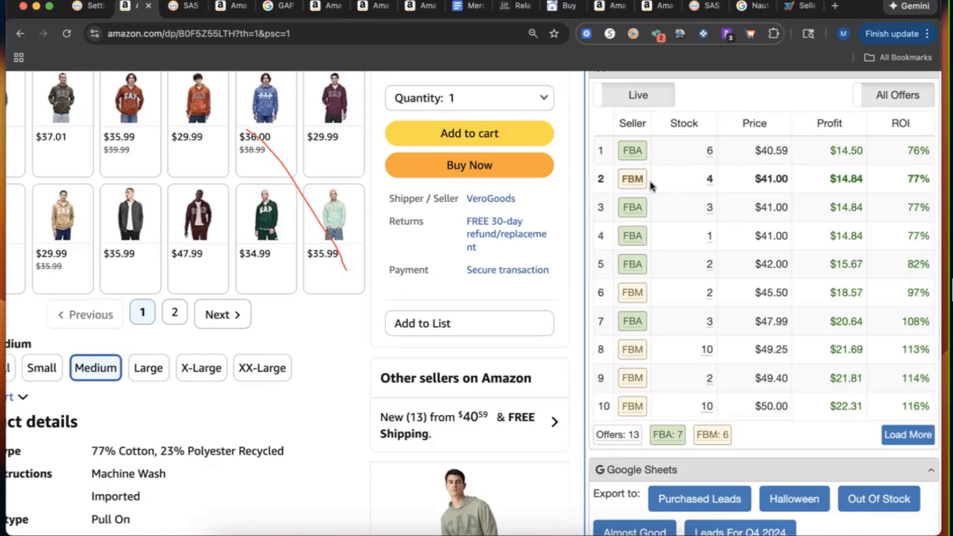
mouse_move(713, 154)
key("super+minus")
key("super+minus")
key("super+minus")
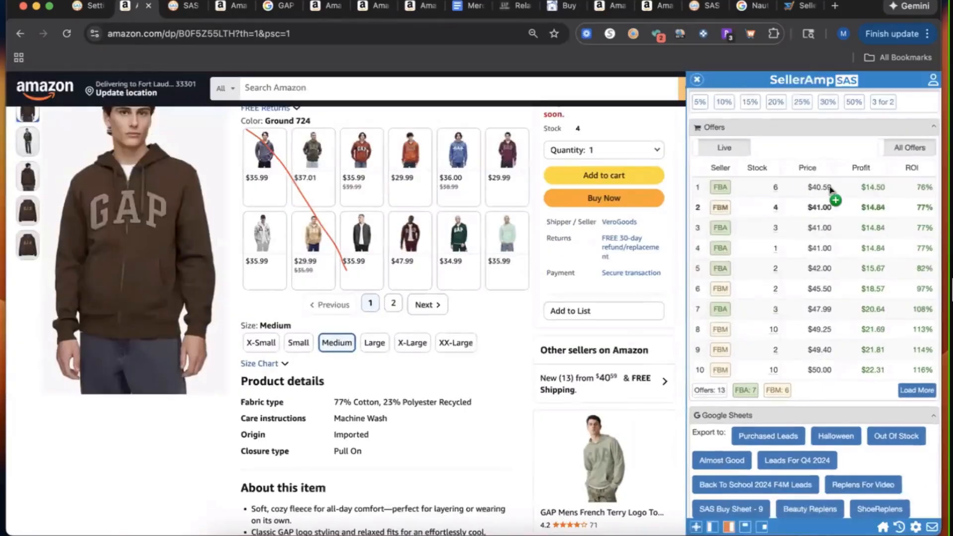
left_click(828, 191)
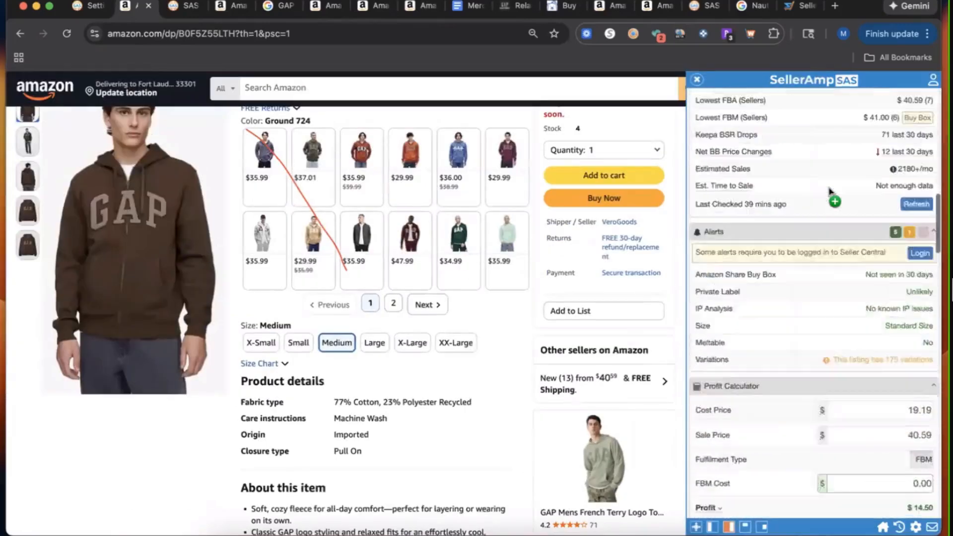
- Change the Sale Price to the tenth offer's price of $50.00 and check the profit in Quick Info
scroll(829, 198, "down", 10)
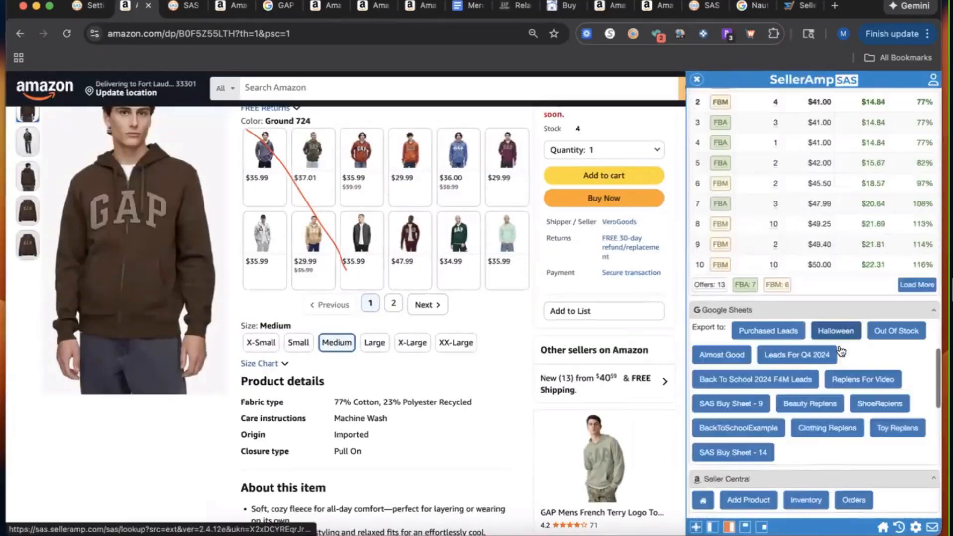
left_click(828, 265)
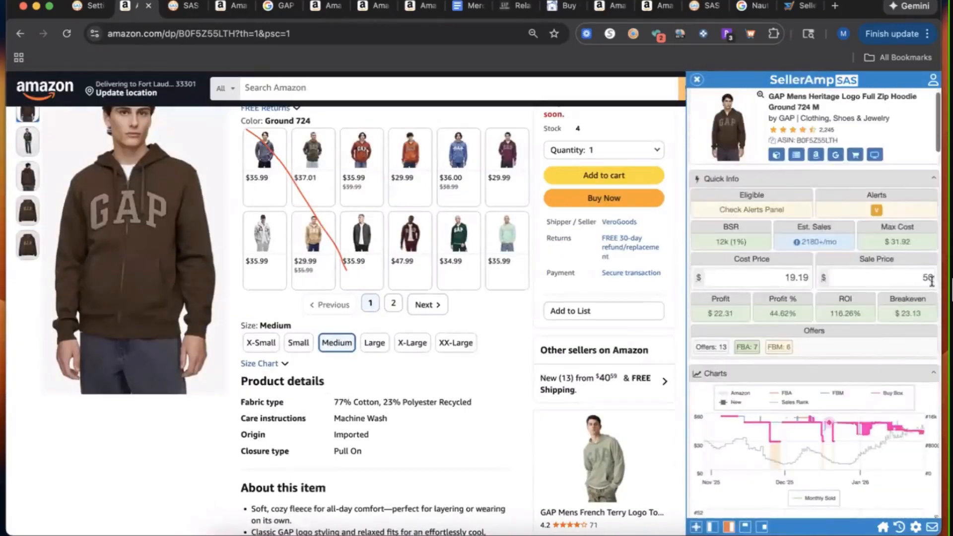
scroll(931, 279, "up", 5)
- Use the eighth offer's price of $49.25 as the Sale Price and check it in Quick Info
scroll(923, 278, "down", 5)
scroll(897, 318, "down", 10)
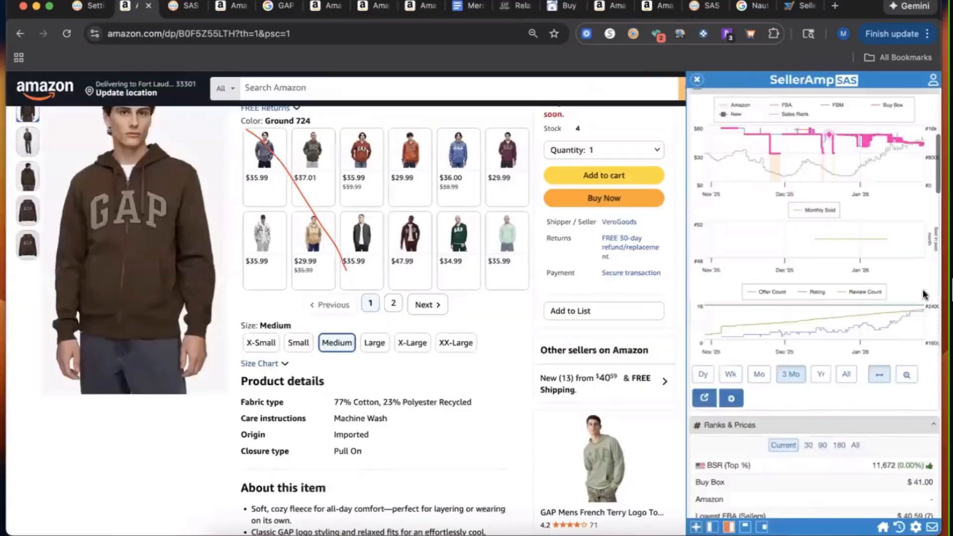
scroll(897, 322, "down", 15)
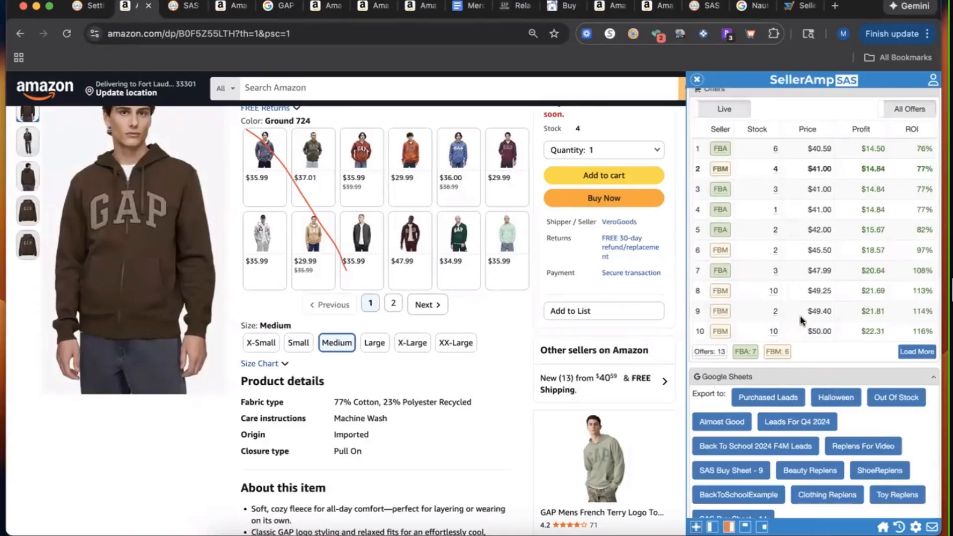
scroll(818, 303, "up", 10)
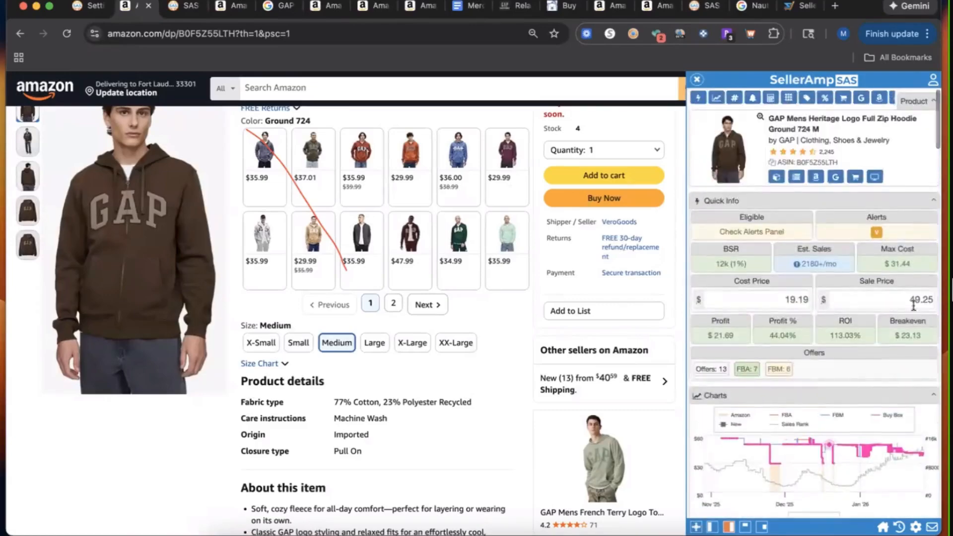
- Recheck the Offers prices, then apply the Max Cost of $31.44 as the Cost Price in Quick Info
scroll(819, 297, "down", 15)
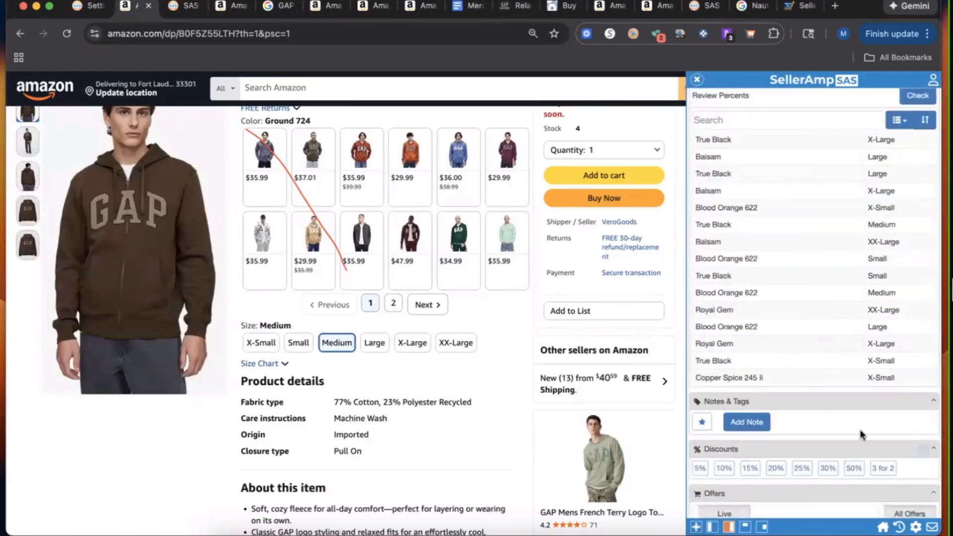
scroll(859, 434, "down", 10)
scroll(862, 434, "up", 3)
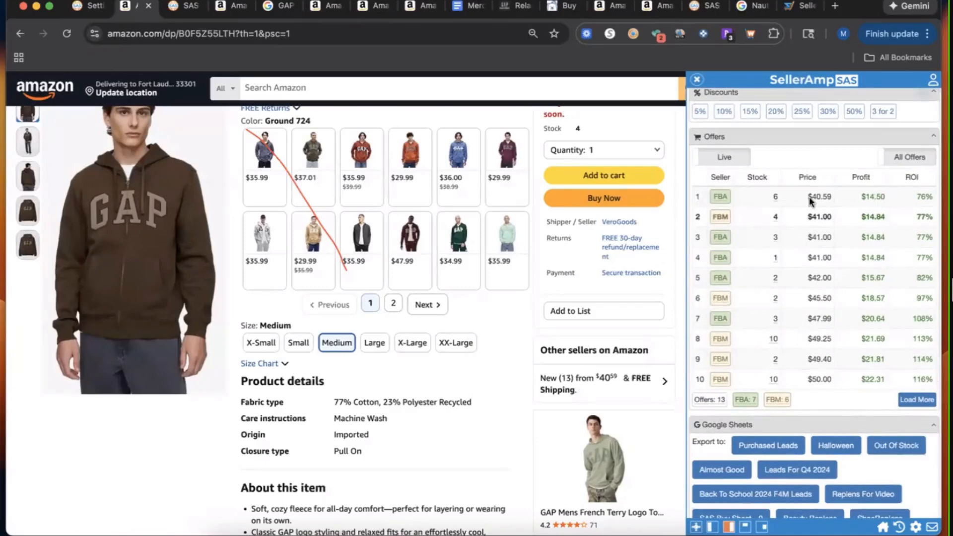
scroll(816, 198, "up", 10)
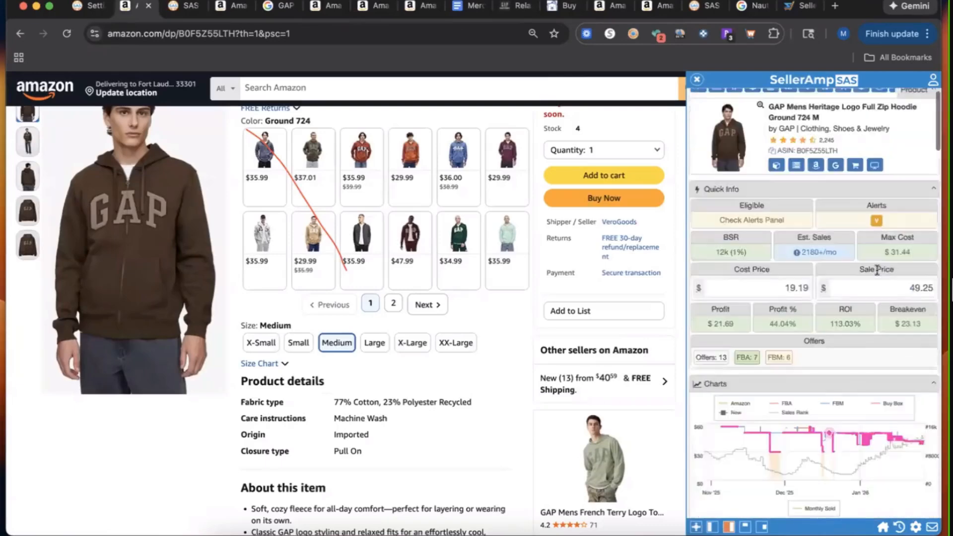
scroll(877, 269, "up", 1)
mouse_move(891, 265)
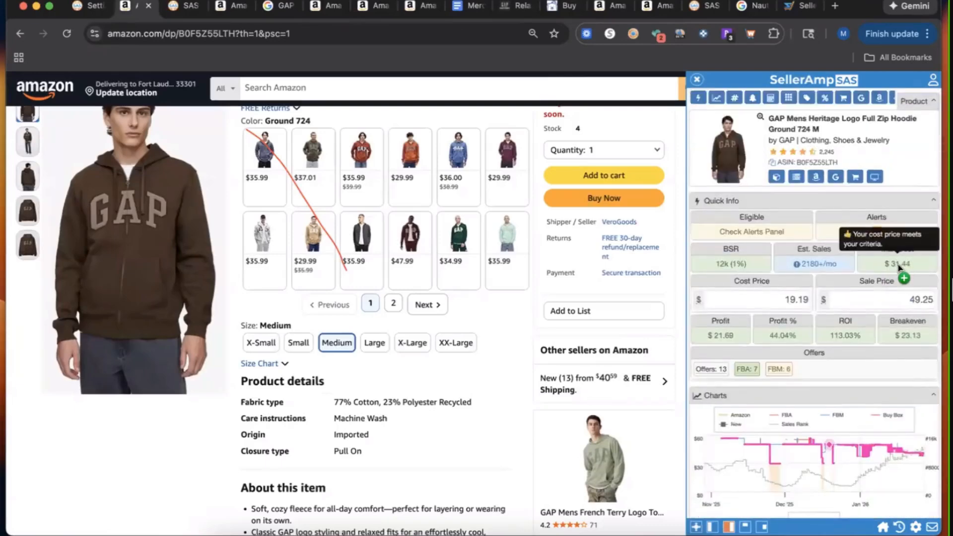
left_click(899, 268)
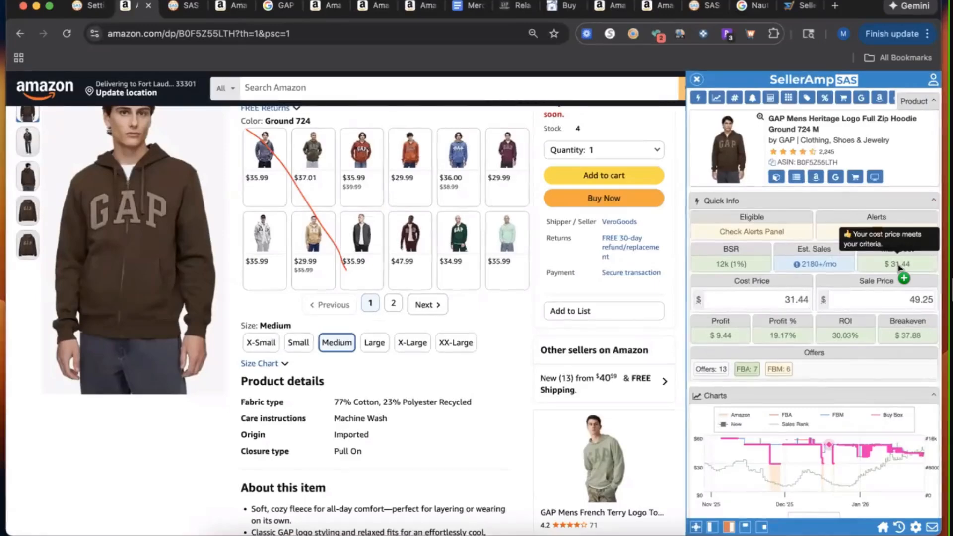
- Review the Keepa price history and the SellerAmp Offers, Google Sheets, Seller Central and Lookup Details panels for the hoodie
scroll(899, 268, "down", 20)
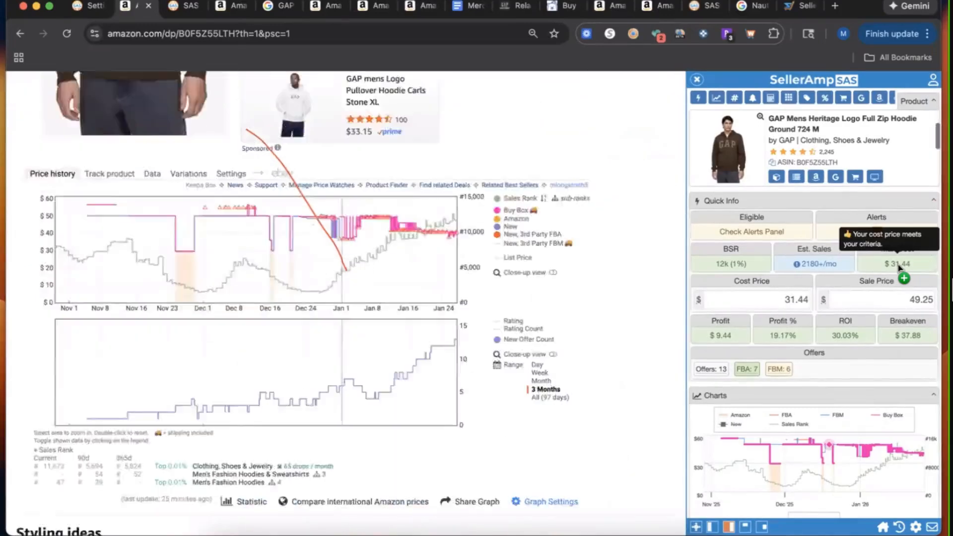
scroll(571, 245, "up", 20)
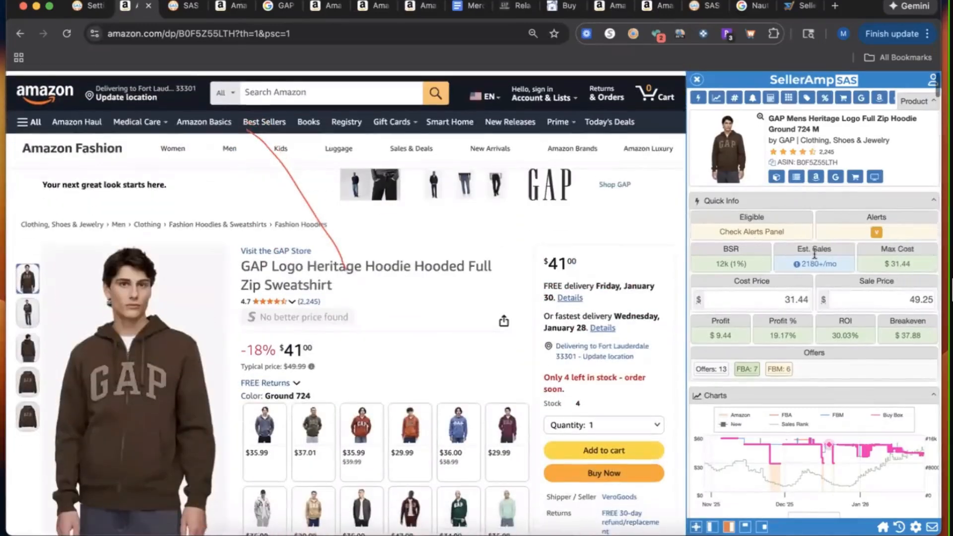
scroll(814, 252, "down", 10)
scroll(844, 135, "down", 8)
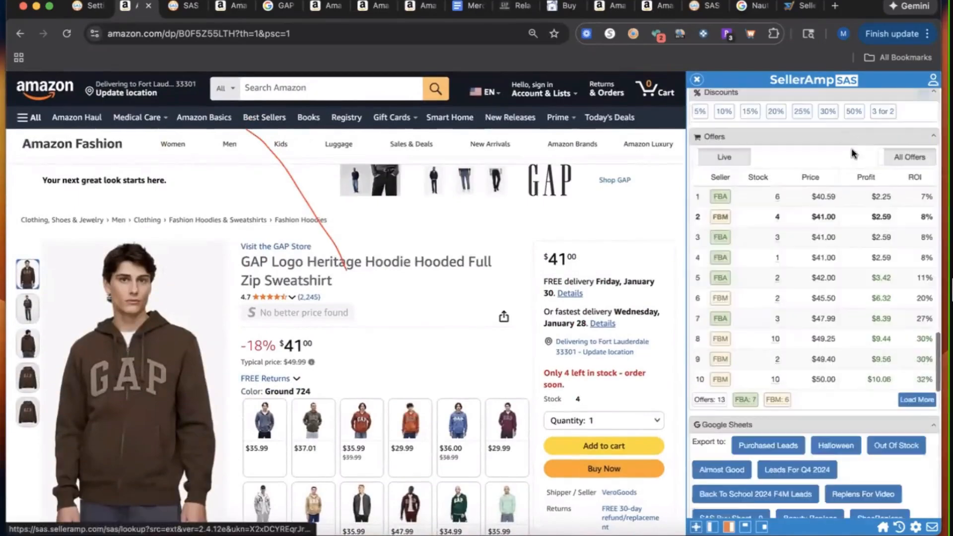
scroll(916, 386, "down", 5)
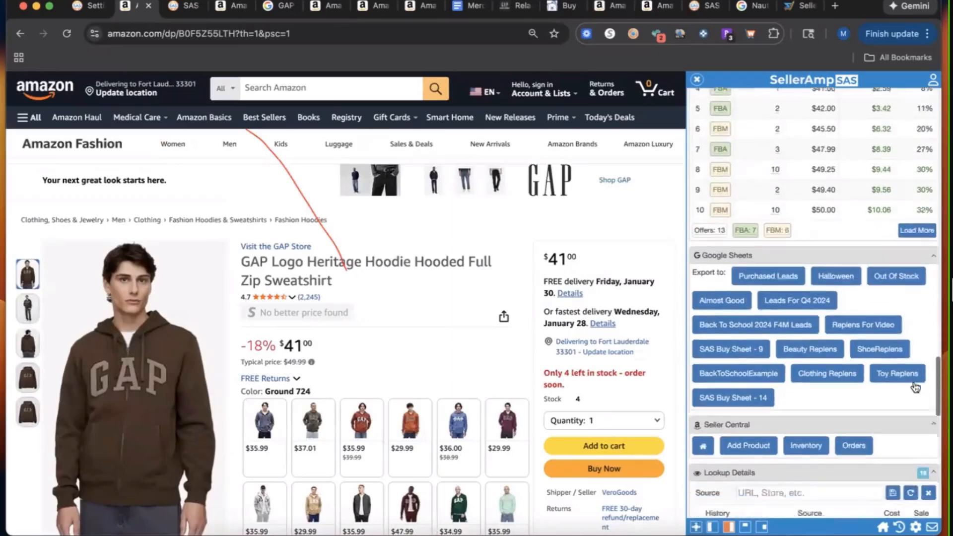
scroll(931, 287, "down", 5)
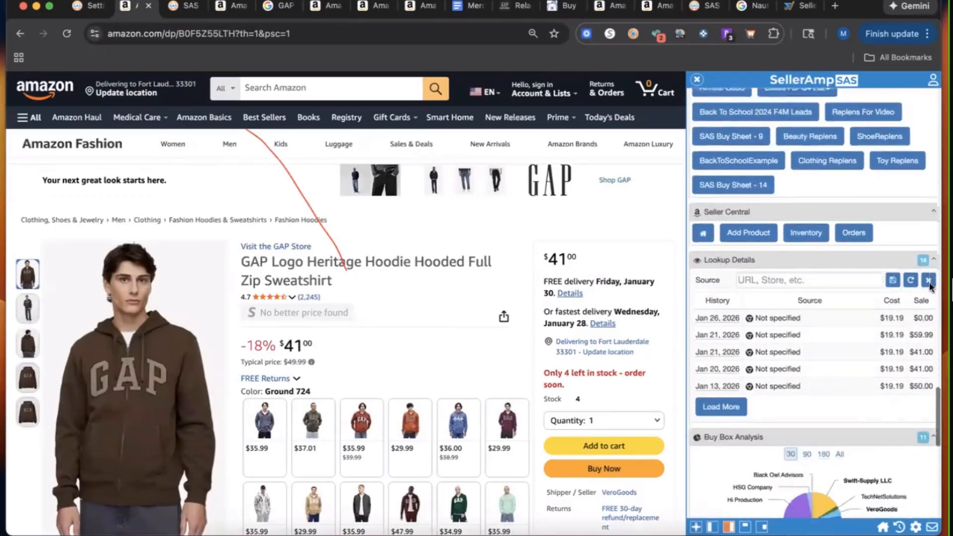
scroll(930, 287, "up", 10)
scroll(931, 287, "down", 5)
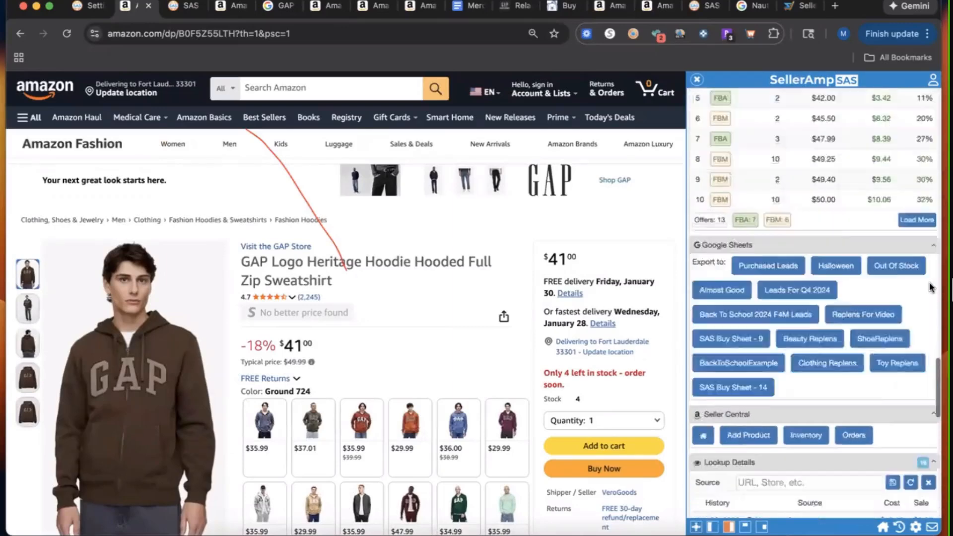
scroll(936, 207, "up", 3)
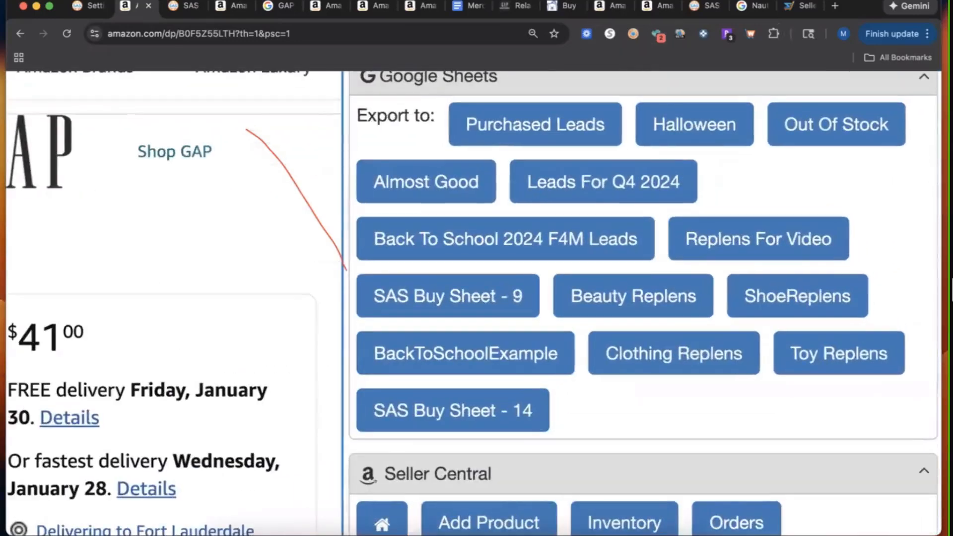
- Switch to the SellerAmp storefront lookup page and open its list of connected Google Sheets
left_click(179, 7)
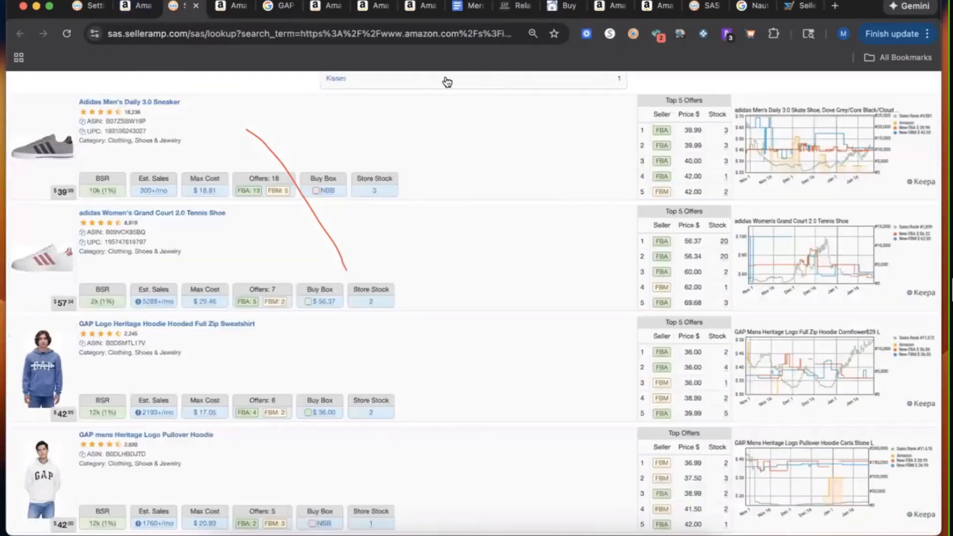
scroll(500, 144, "up", 5)
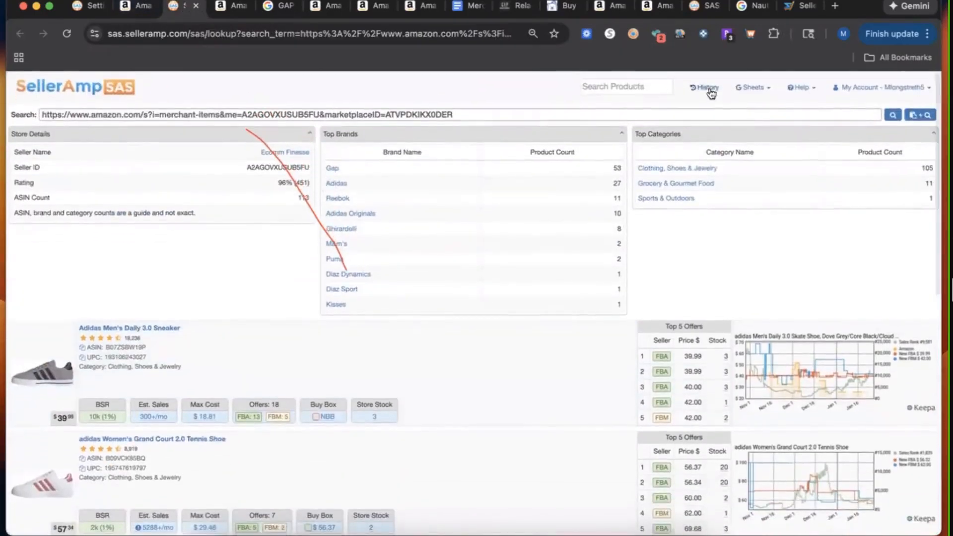
left_click(753, 89)
scroll(766, 91, "up", 3)
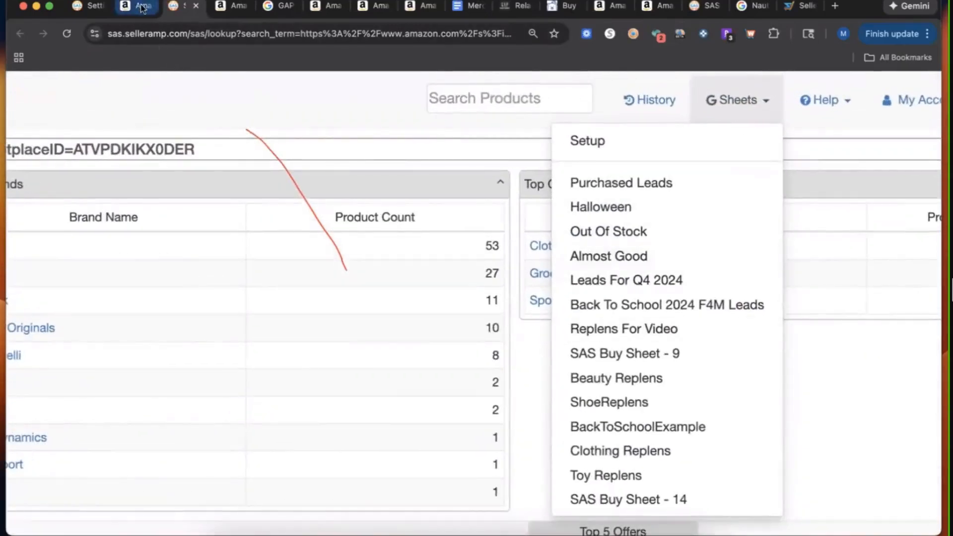
- Compare the Google Sheets list with the hoodie listing's export options, then view the listing's Seller Central and Lookup Details panels
key("ctrl+shift+Tab")
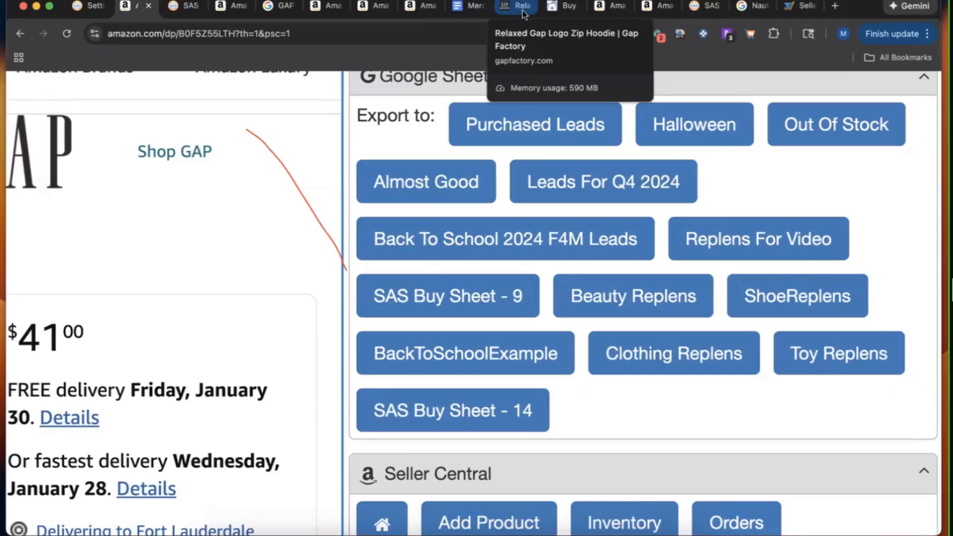
left_click(183, 7)
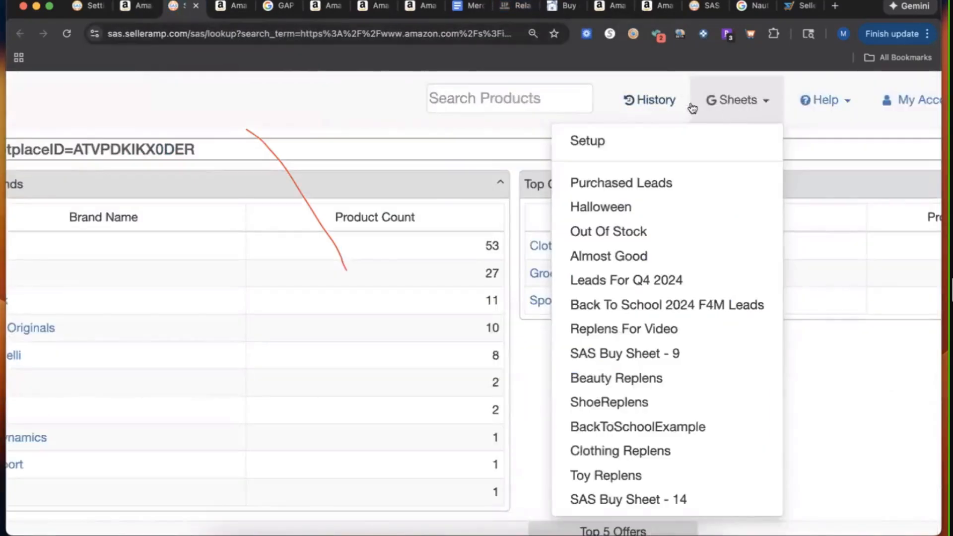
left_click(135, 15)
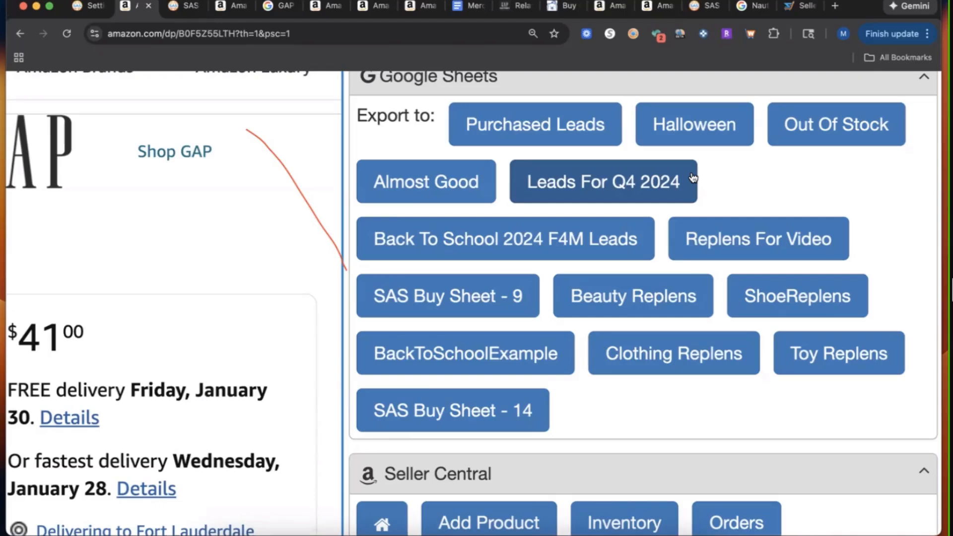
scroll(876, 255, "down", 1)
scroll(876, 255, "up", 2)
scroll(898, 224, "down", 5)
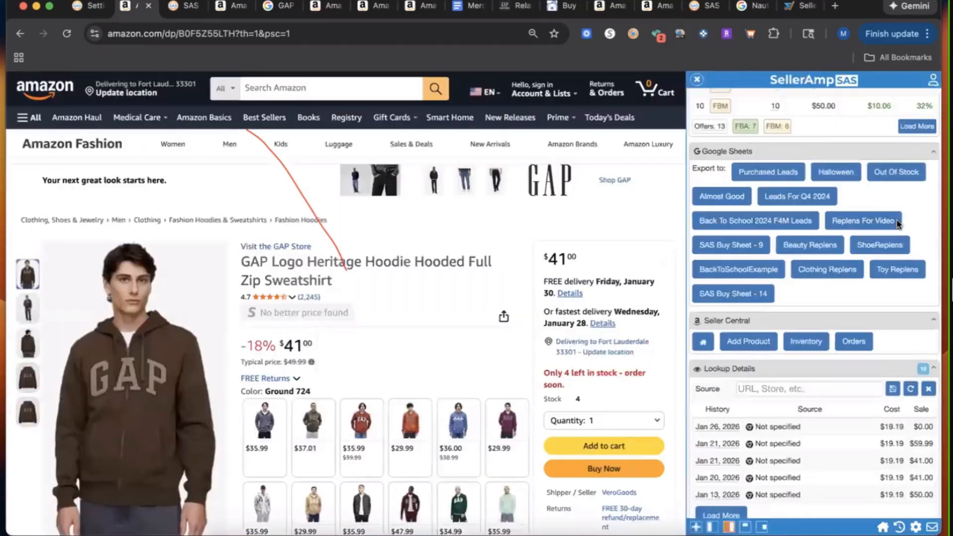
- Review the hoodie's Lookup Details history and the Buy Box Analysis chart and seller table
scroll(869, 281, "down", 2)
scroll(869, 281, "down", 1)
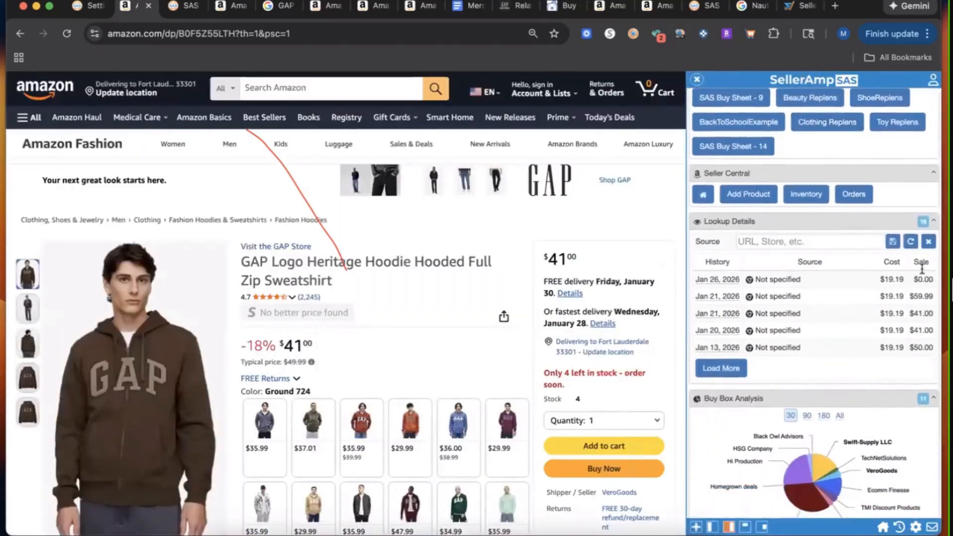
scroll(922, 268, "up", 5)
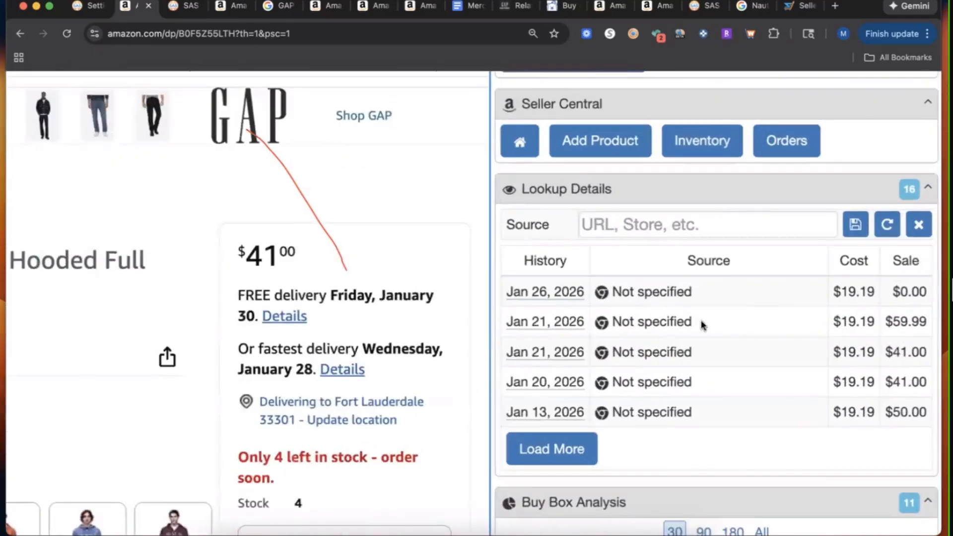
scroll(565, 314, "down", 7)
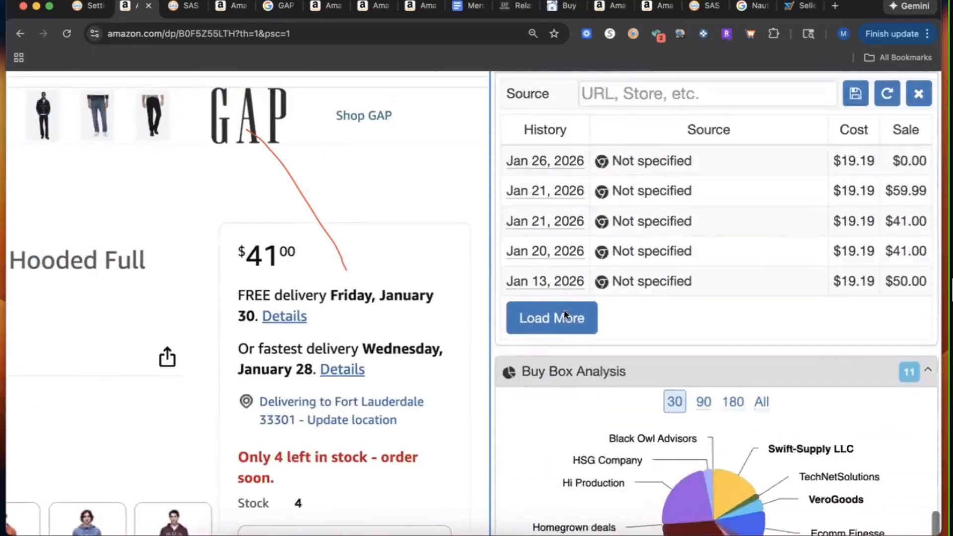
mouse_move(819, 272)
scroll(820, 272, "down", 5)
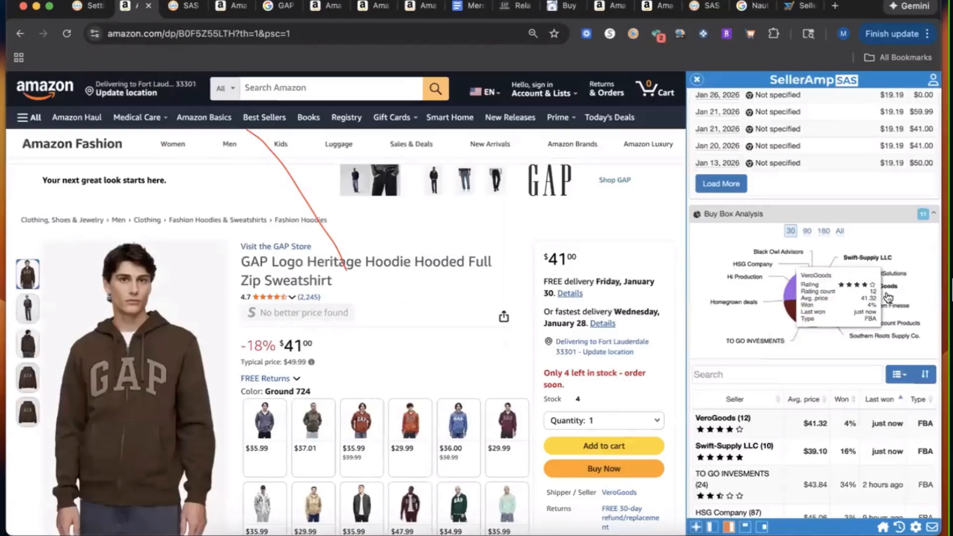
scroll(894, 318, "down", 3)
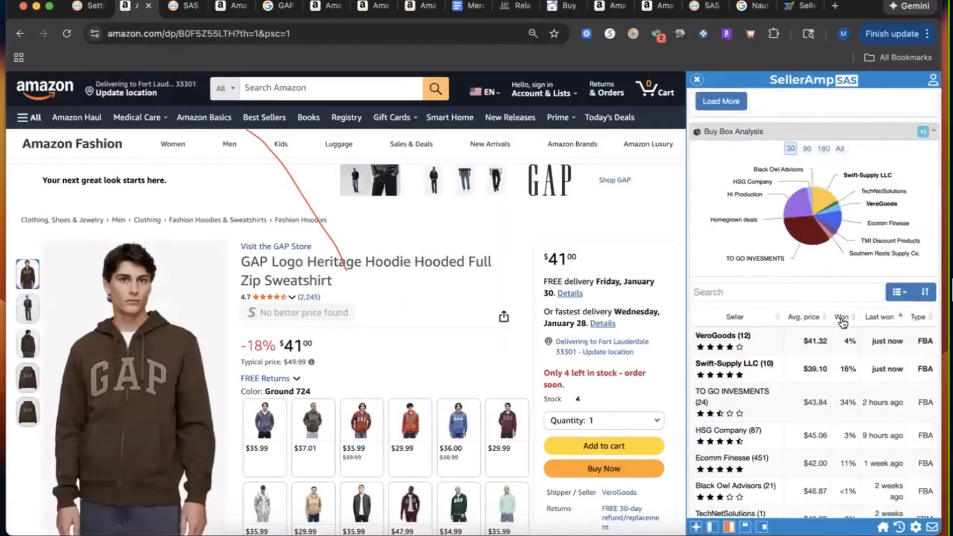
- Sort the Buy Box Analysis sellers by Won in descending order, then by Avg. price in descending order
scroll(921, 337, "up", 5)
left_click(799, 311)
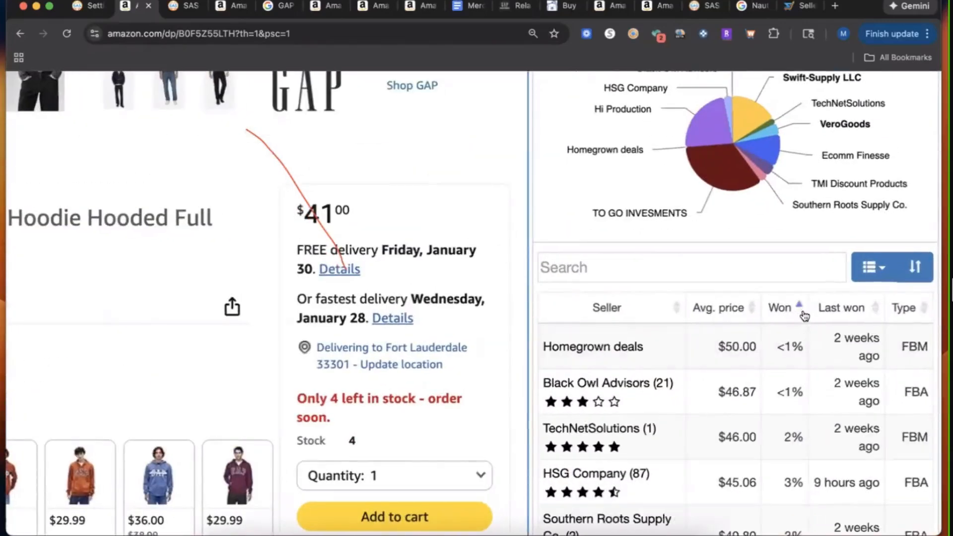
left_click(803, 314)
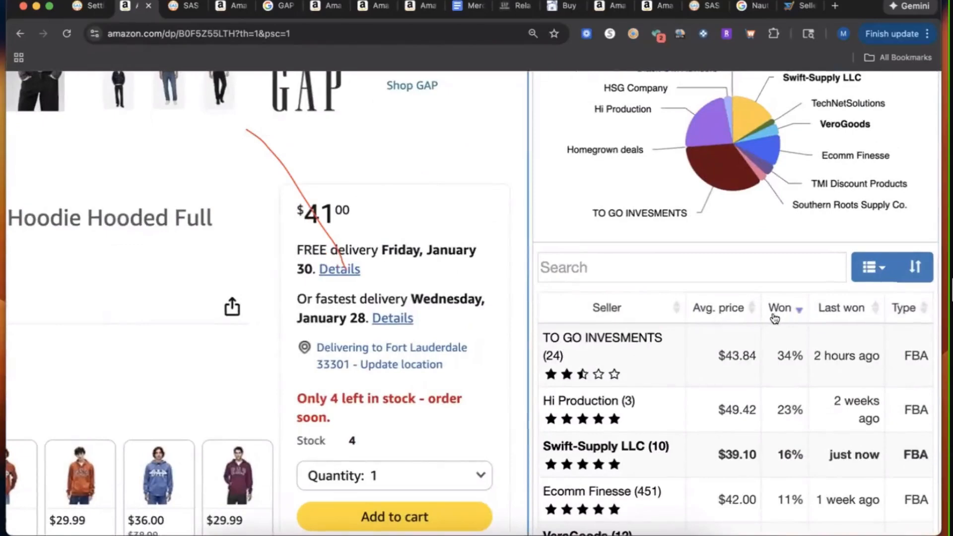
left_click(758, 320)
left_click(757, 320)
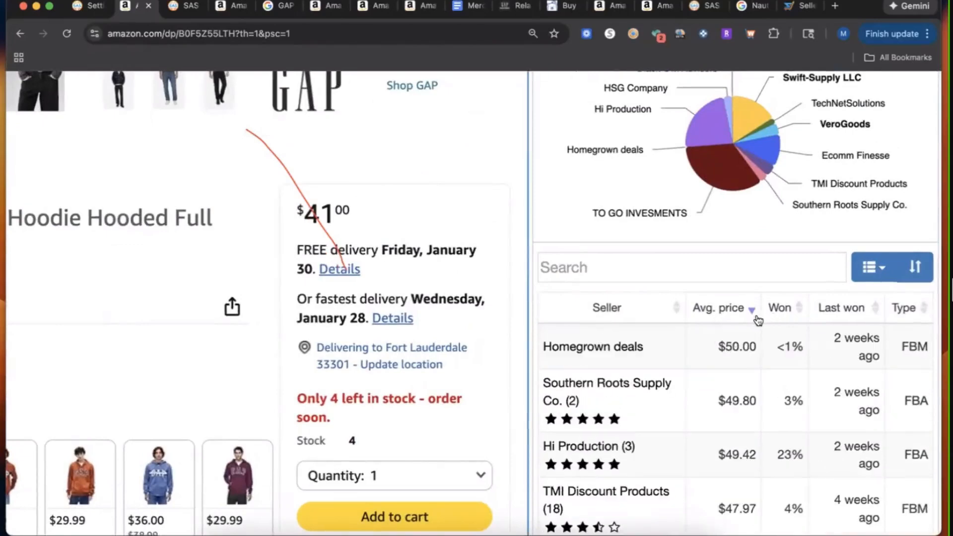
- Sort the Buy Box Analysis sellers by Last won, most recent first, and review their average prices and win shares
scroll(908, 313, "down", 3)
scroll(926, 320, "down", 2)
scroll(844, 318, "up", 4)
scroll(783, 266, "down", 2)
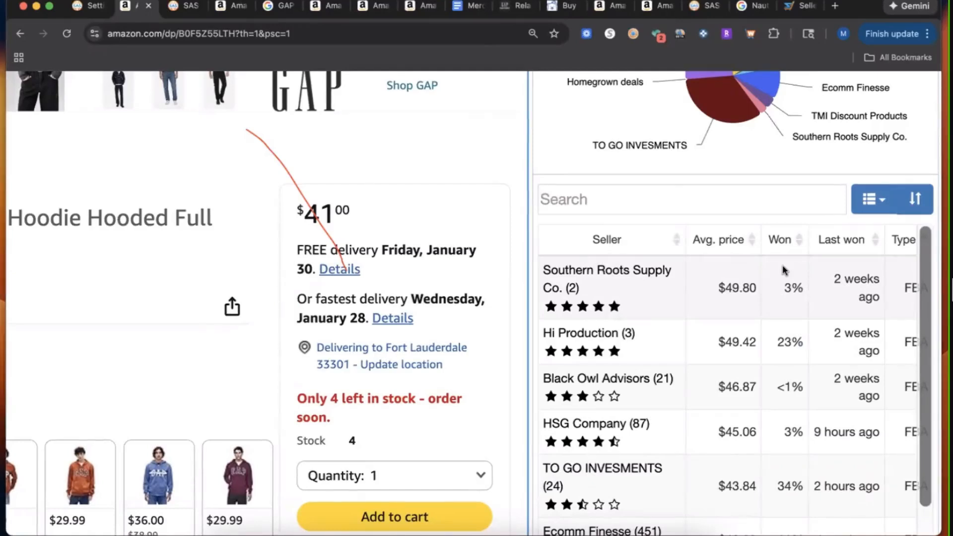
left_click(883, 251)
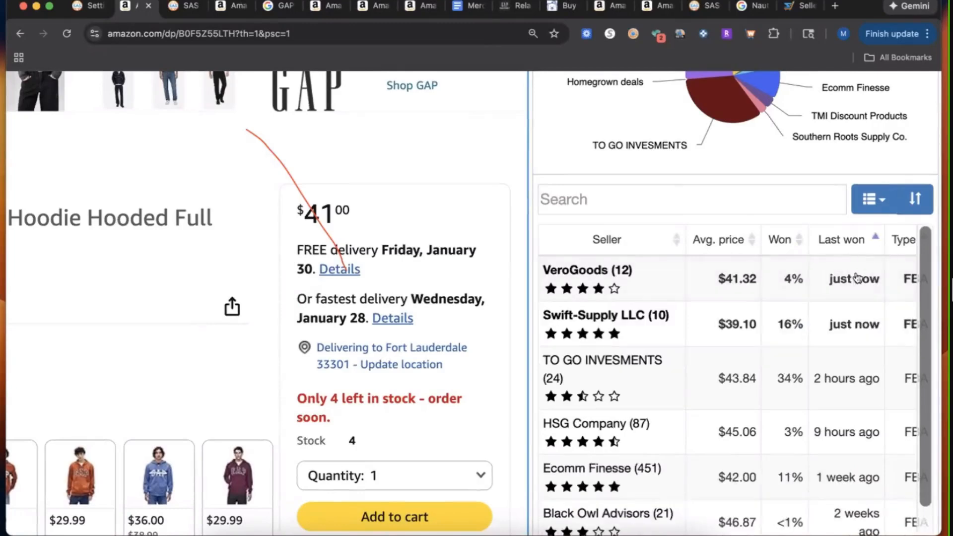
scroll(850, 255, "down", 1)
scroll(843, 265, "up", 1)
scroll(738, 377, "down", 2)
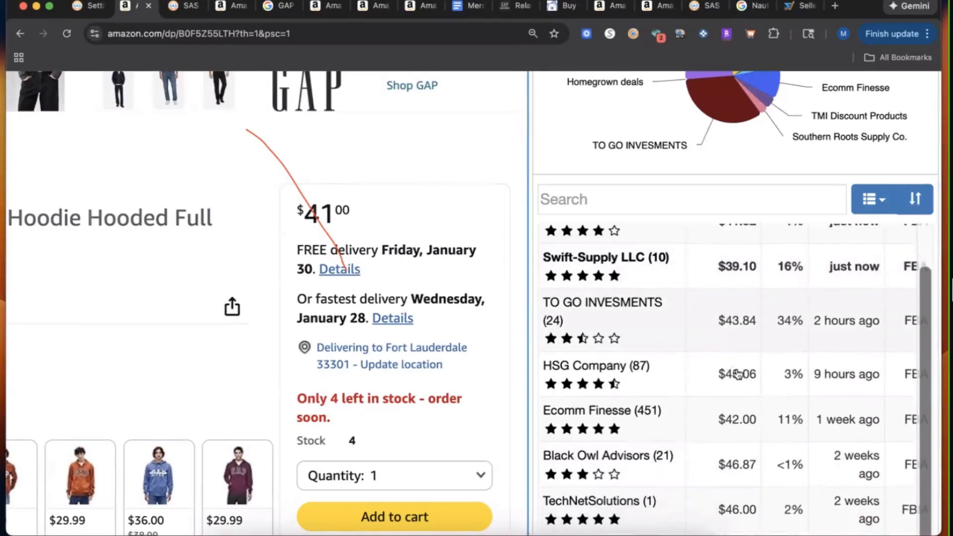
scroll(738, 381, "up", 2)
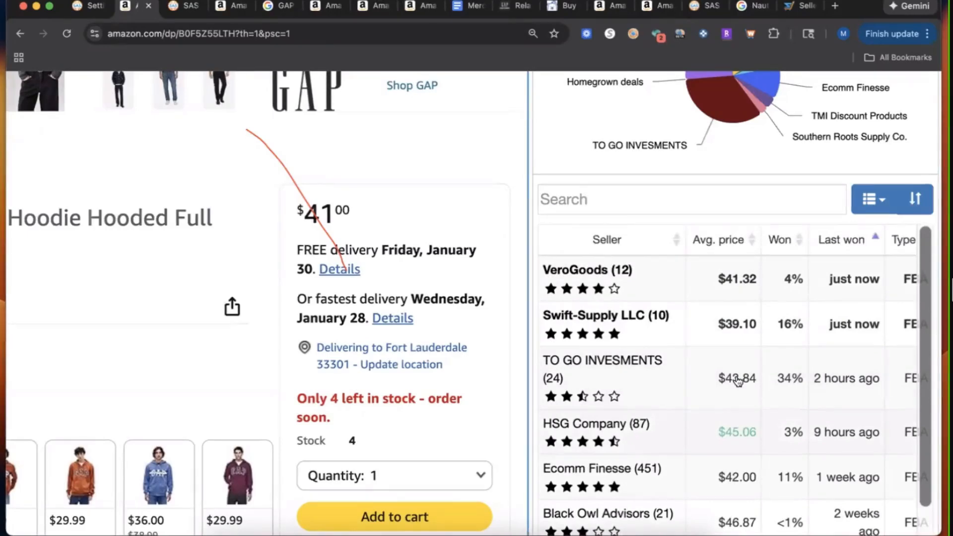
- Review the hoodie's other seller offers on Amazon, then close the offer list and return to the SellerAmp panel
scroll(738, 381, "down", 5)
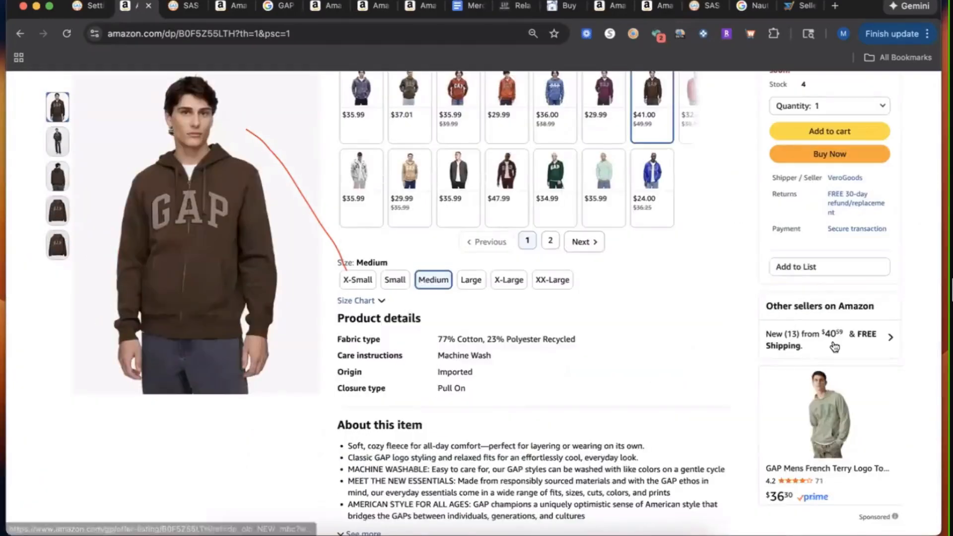
left_click(832, 338)
scroll(868, 329, "down", 5)
scroll(868, 351, "down", 8)
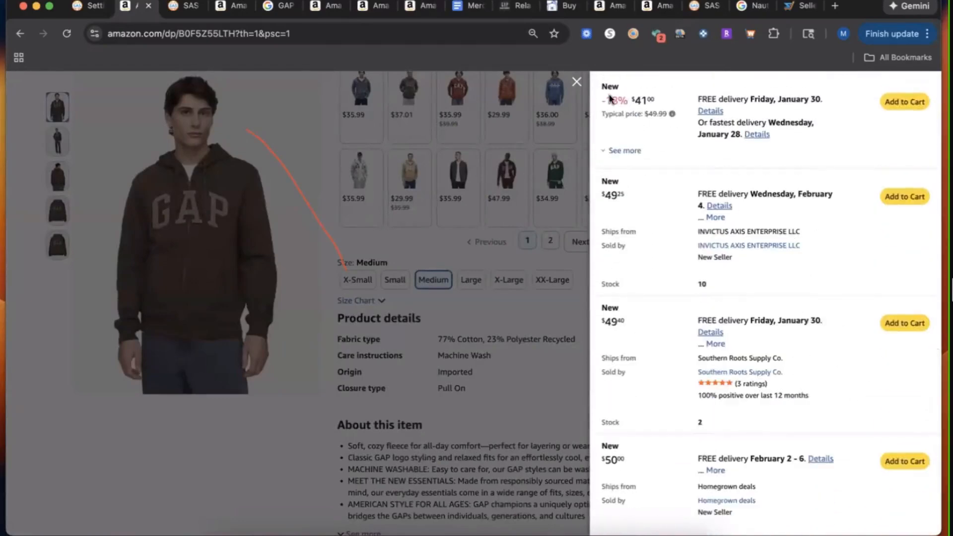
left_click(575, 81)
left_click(680, 34)
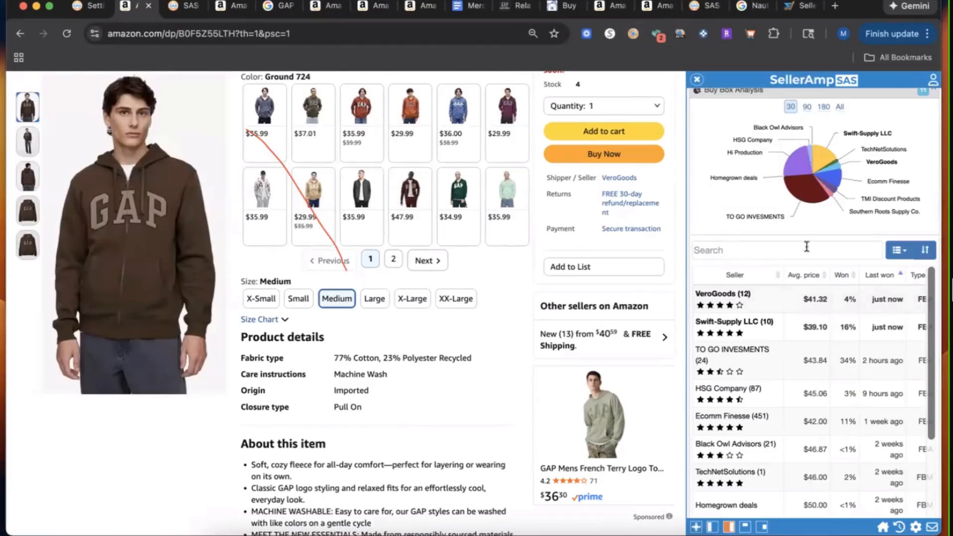
- Check the Buy Box Analysis entry in the SellerAmp SAS Panels settings, then return to the hoodie listing
scroll(806, 247, "down", 3)
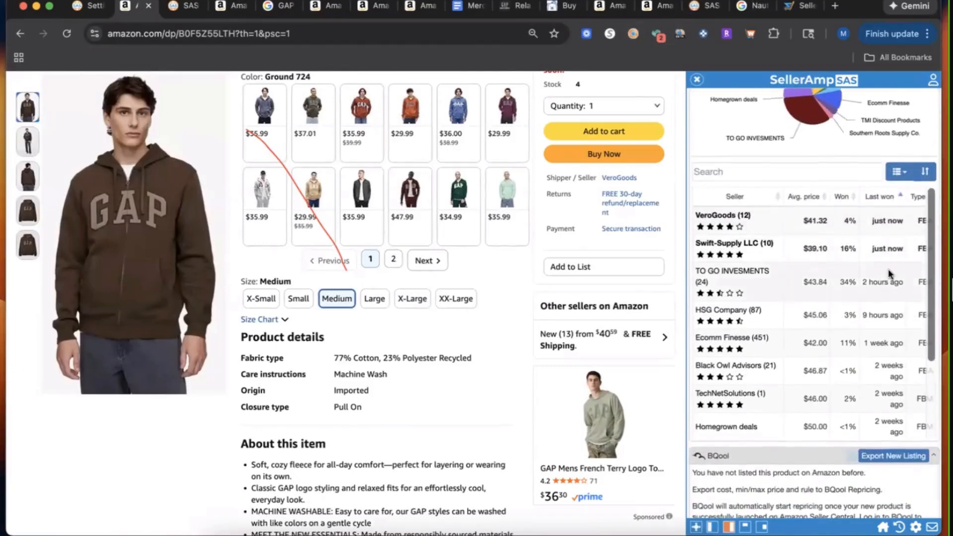
scroll(883, 249, "up", 2)
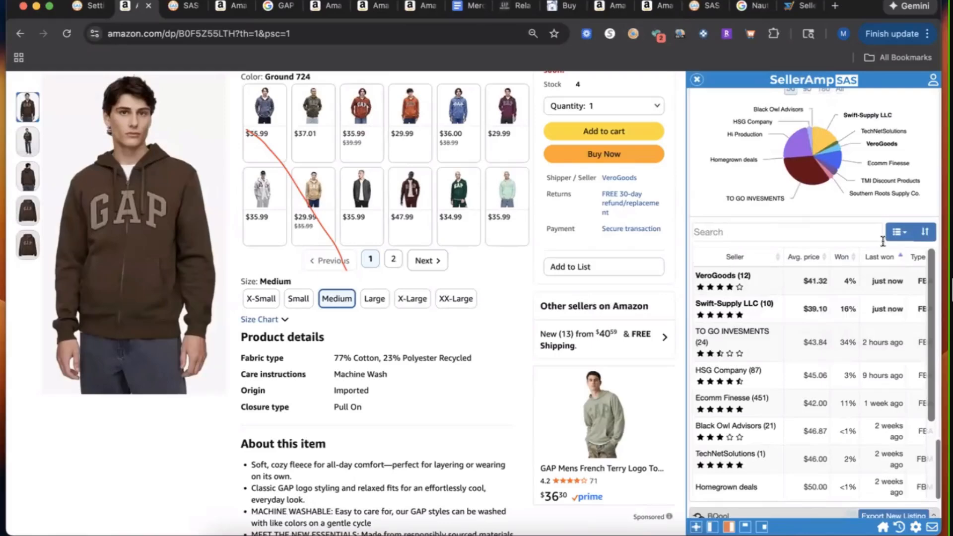
left_click(87, 5)
scroll(368, 295, "down", 3)
left_click(268, 141)
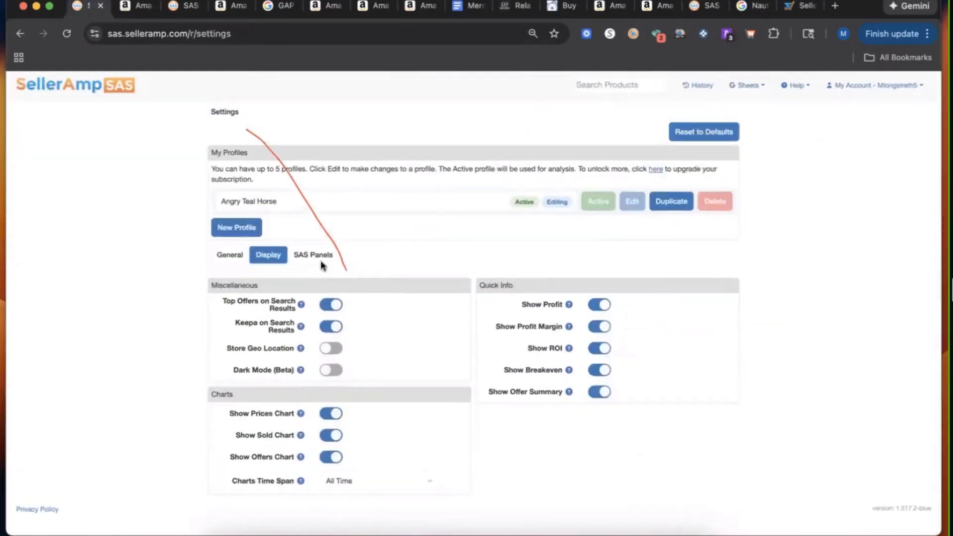
left_click(317, 259)
scroll(256, 386, "down", 10)
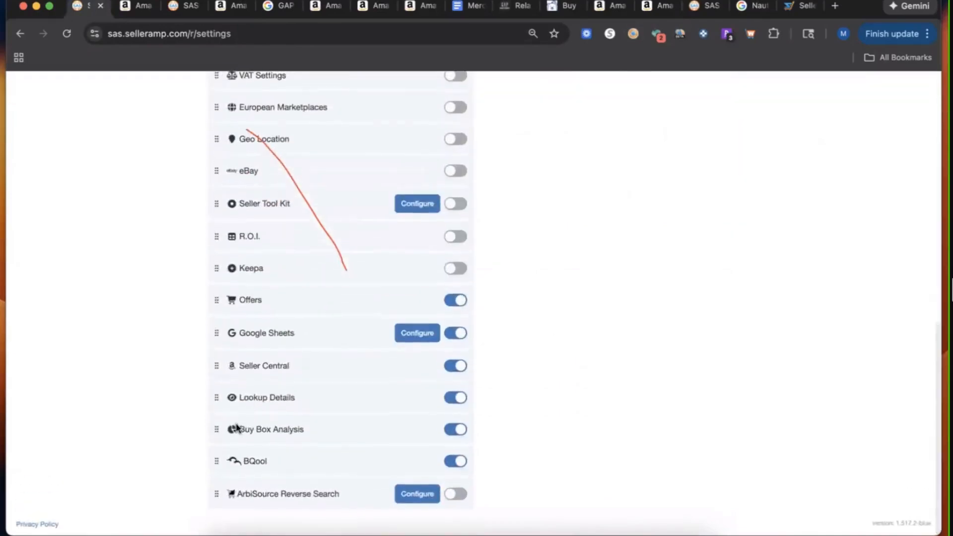
left_click(145, 5)
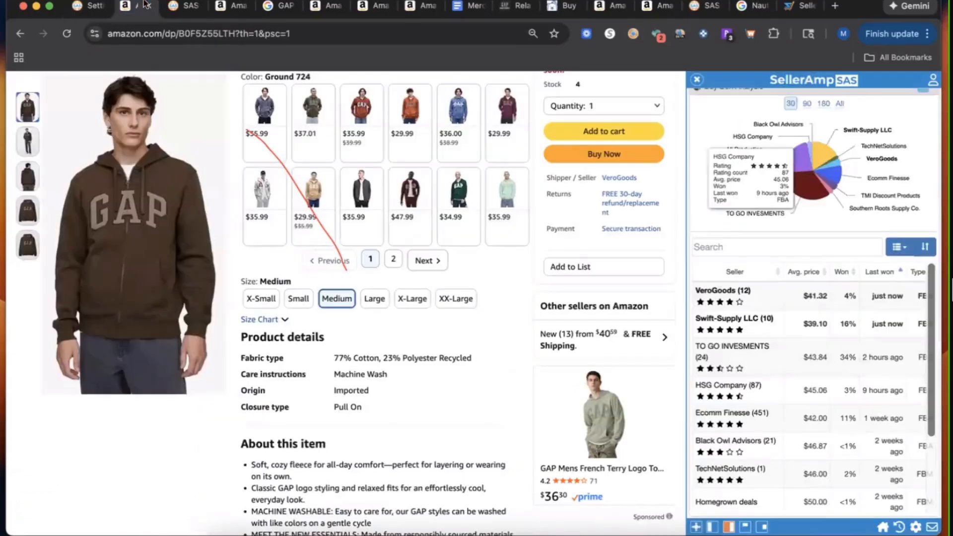
- Switch to the Noir Red hoodie listing and search Amazon for "jellycat"
left_click(230, 6)
scroll(264, 87, "down", 5)
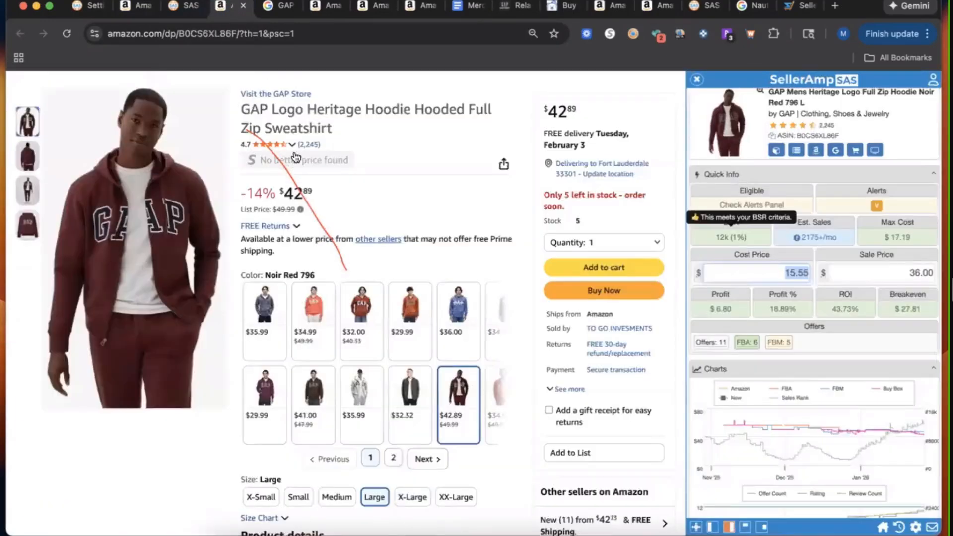
scroll(296, 158, "up", 3)
left_click(286, 84)
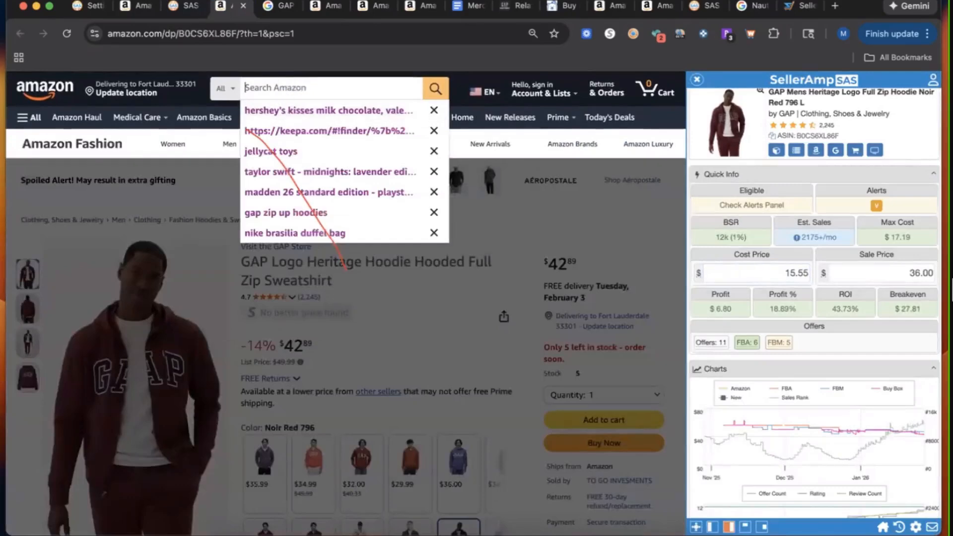
type("jellycat")
key("Return")
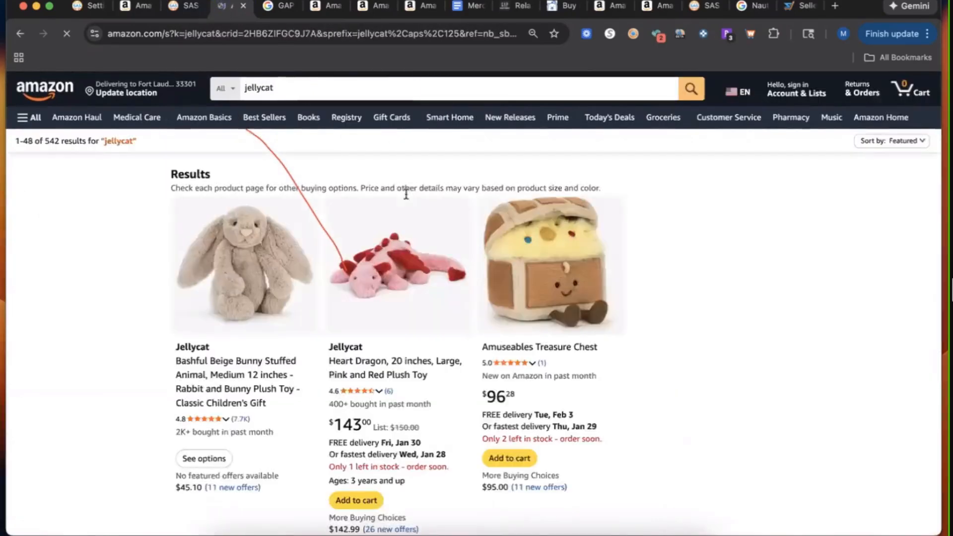
- Examine the quick-view boxes on the Jellycat search results for FBA and FBM offers, ASINs and sales ranks
scroll(406, 196, "down", 2)
scroll(407, 199, "down", 1)
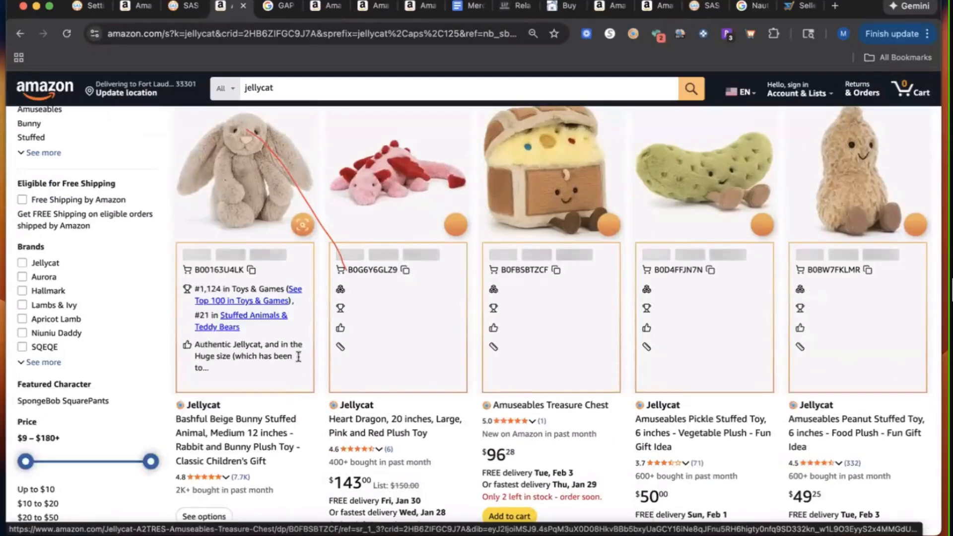
scroll(281, 355, "up", 5)
scroll(281, 356, "down", 5)
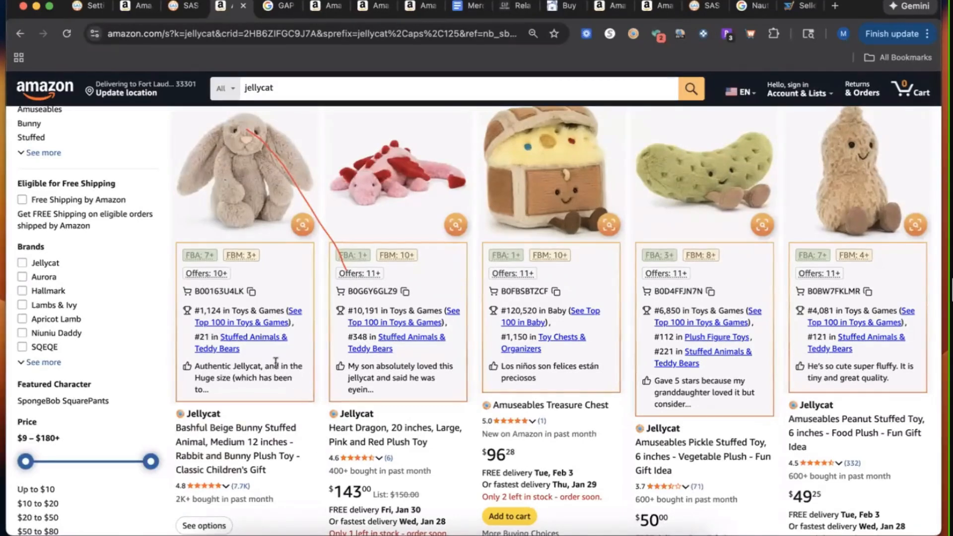
scroll(187, 351, "up", 3)
scroll(187, 352, "up", 2)
- Open the SellerAmp Quick View Simplified page at selleramp.com/qvs
left_click(362, 32)
type("s")
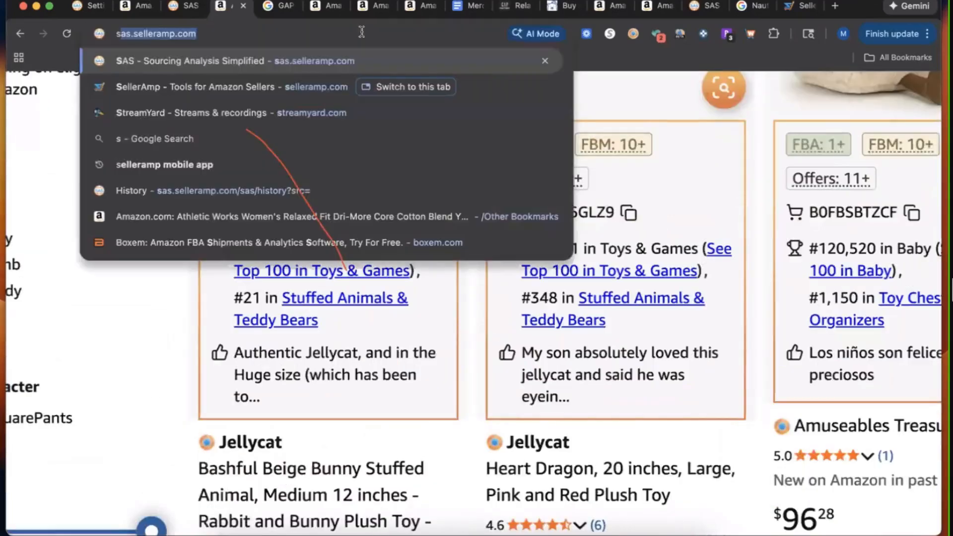
type("elleramp.com/q")
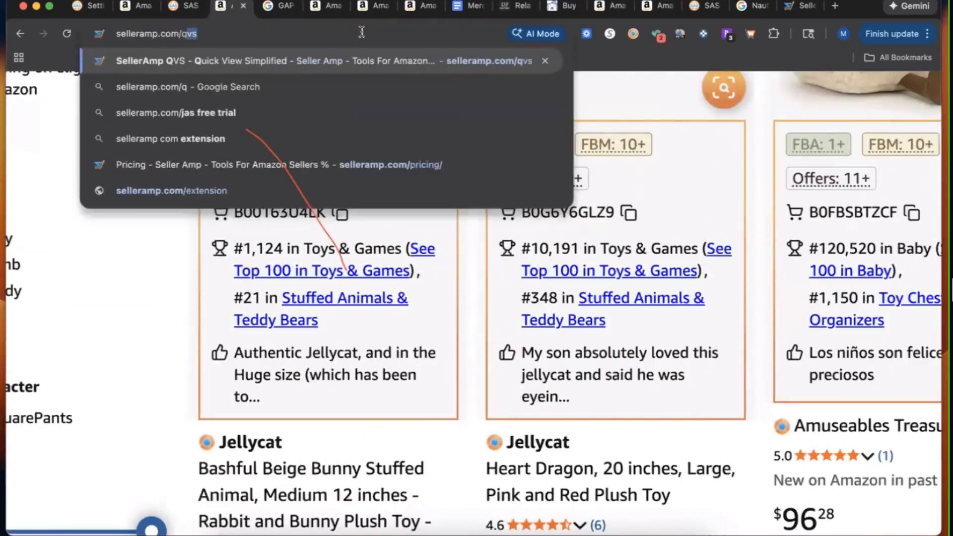
type("v")
key("Return")
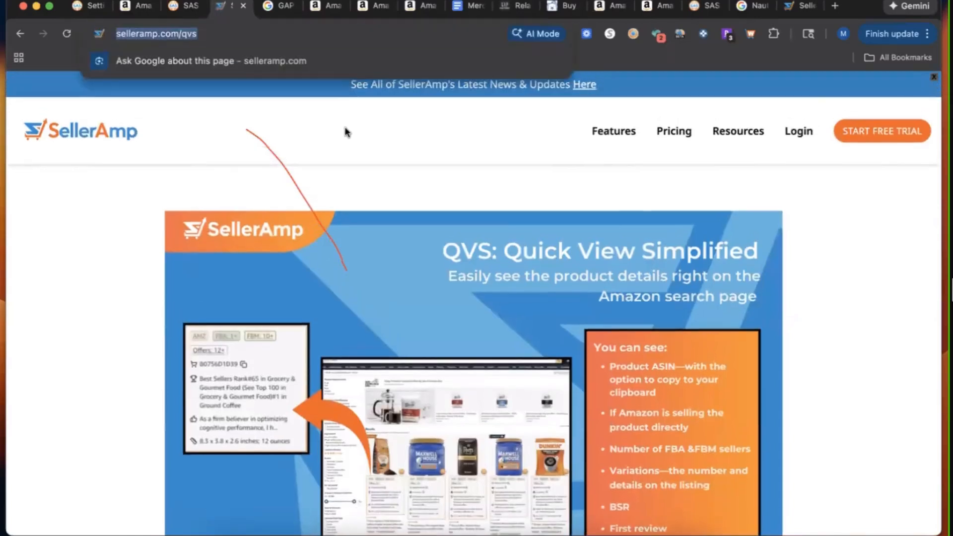
- Return to the Ground 724 hoodie listing and review the BQool panel below Buy Box Analysis
left_click(184, 10)
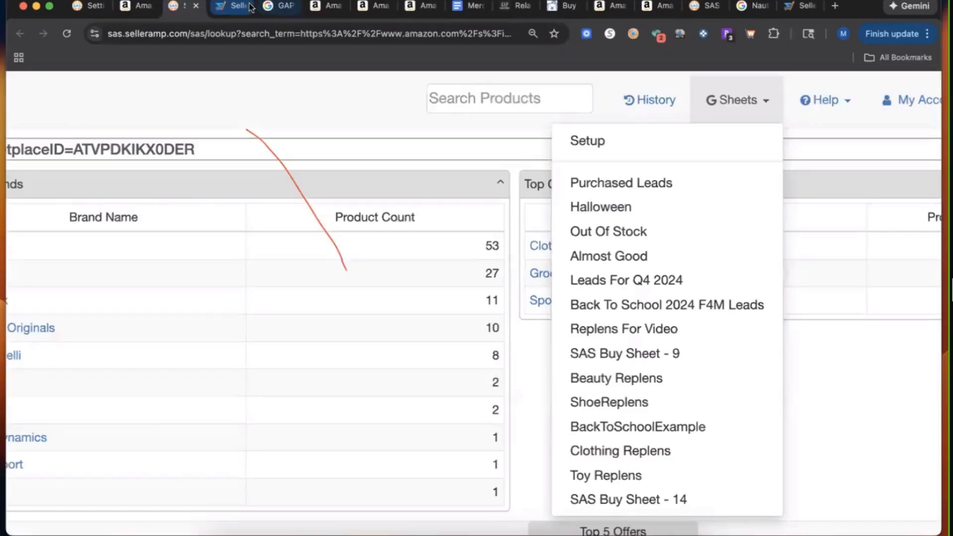
left_click(287, 10)
key("ctrl+Tab")
key("super+2")
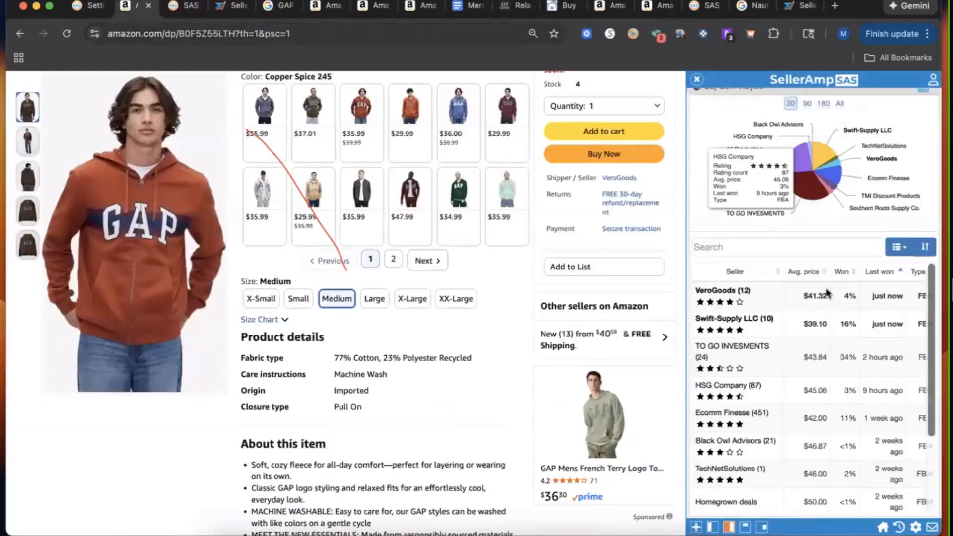
scroll(844, 278, "down", 5)
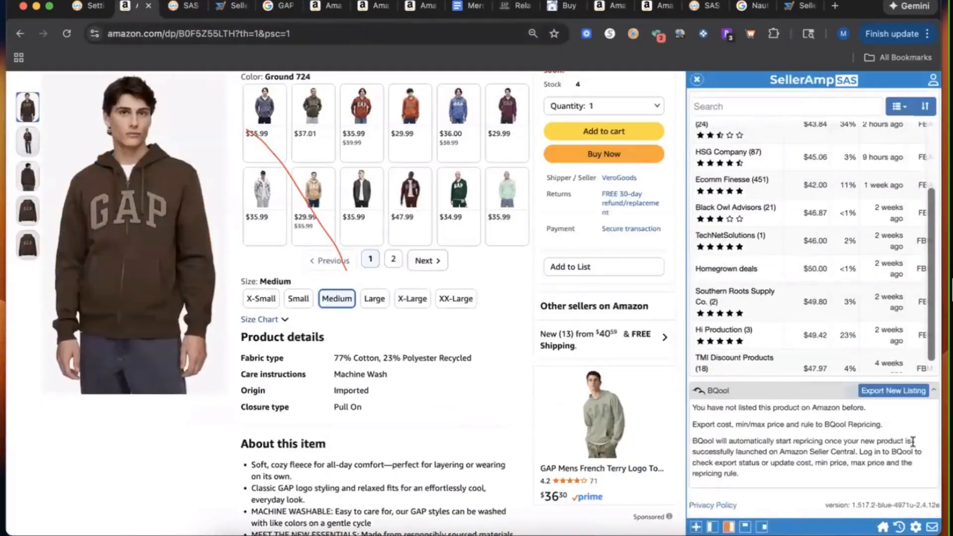
scroll(913, 442, "up", 5)
scroll(786, 384, "down", 5)
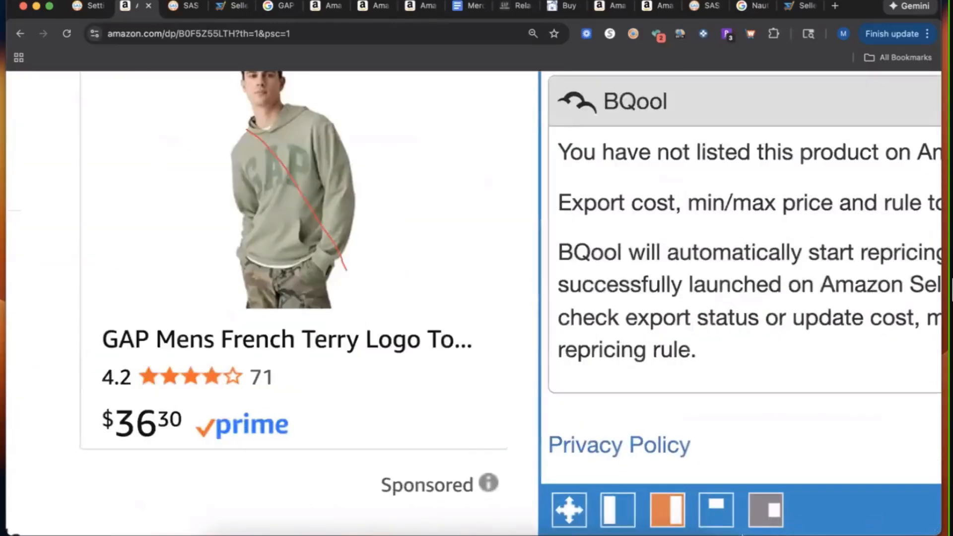
- Reposition the SellerAmp panel above the hoodie's price in the product details, then move it above the buy box
left_click(715, 516)
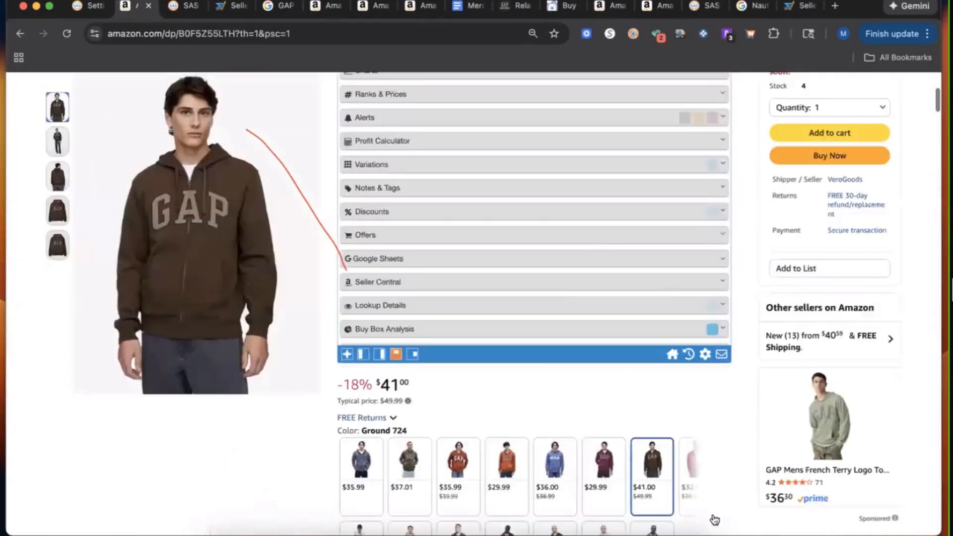
scroll(714, 521, "up", 2)
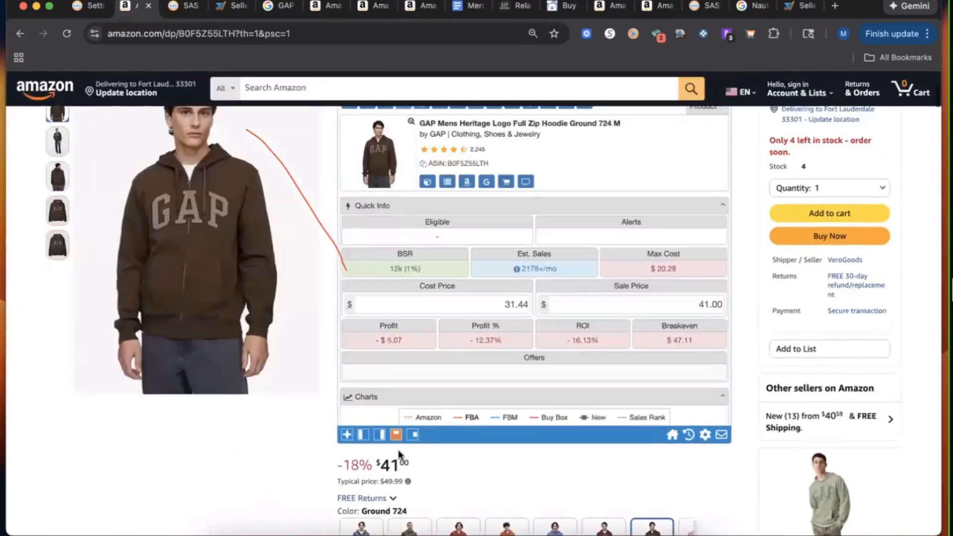
left_click(384, 438)
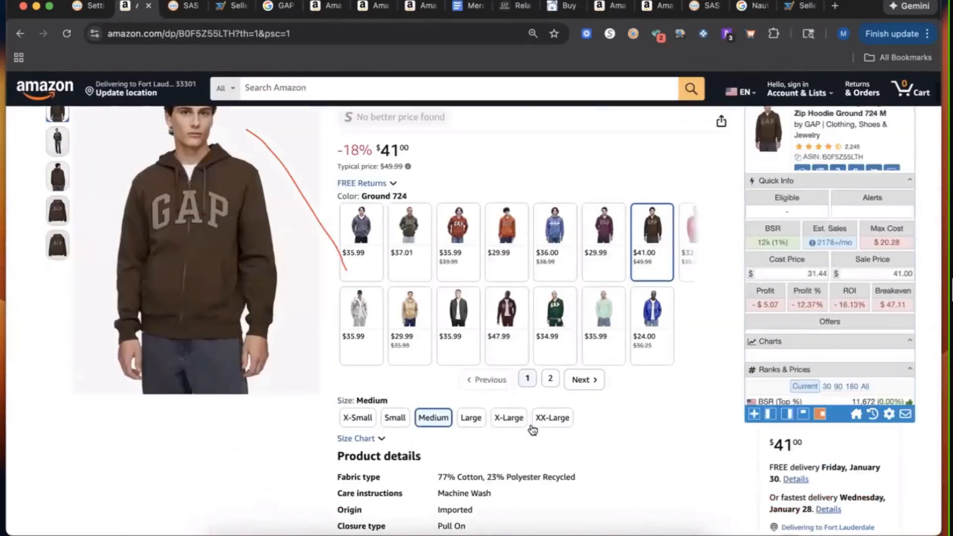
- Dock the SellerAmp panel as a full-height sidebar along the right side of the hoodie listing and view the page beside it
scroll(661, 452, "up", 3)
left_click(787, 501)
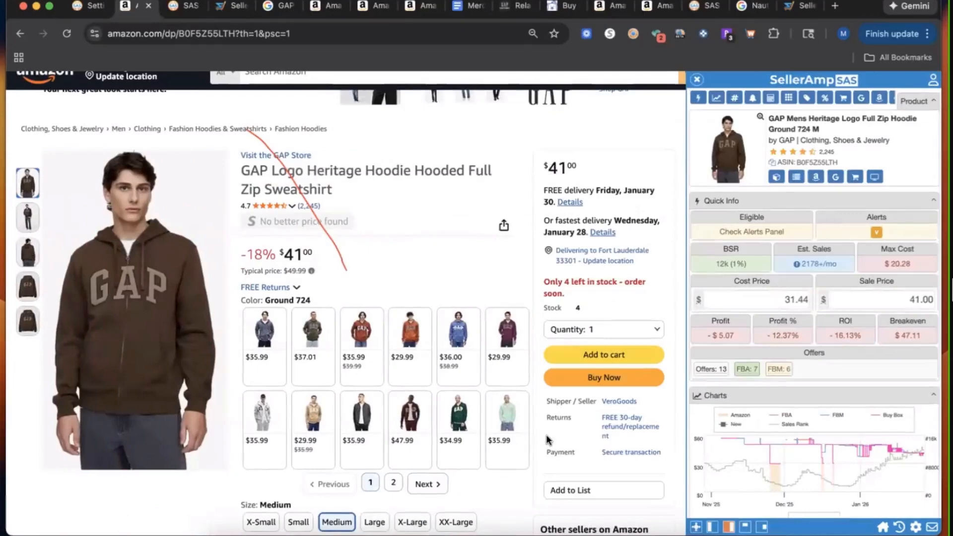
scroll(546, 440, "down", 15)
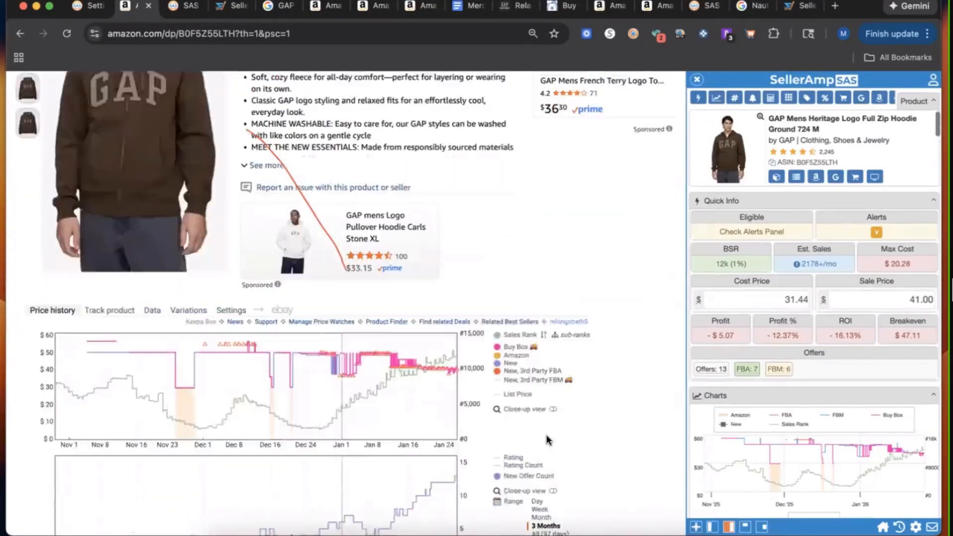
scroll(547, 439, "up", 20)
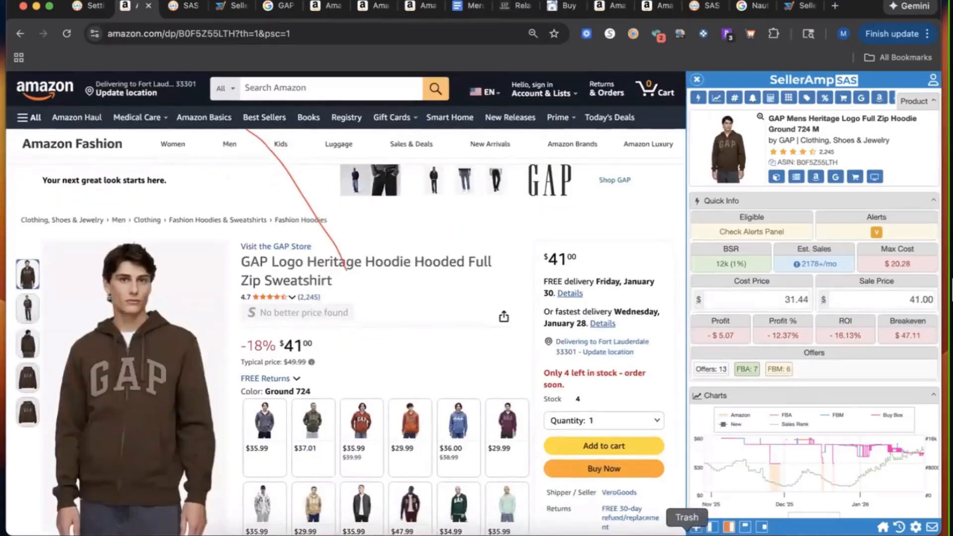
- Compare the SellerAmp panel's placement above the buy box with the right-hand sidebar by switching between them, ending on the sidebar
left_click(763, 527)
scroll(744, 357, "down", 2)
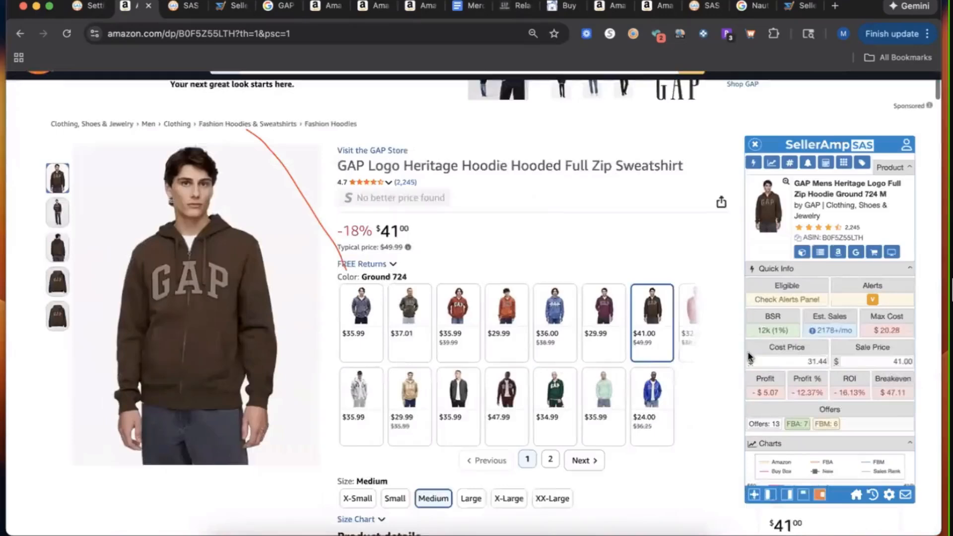
left_click(789, 479)
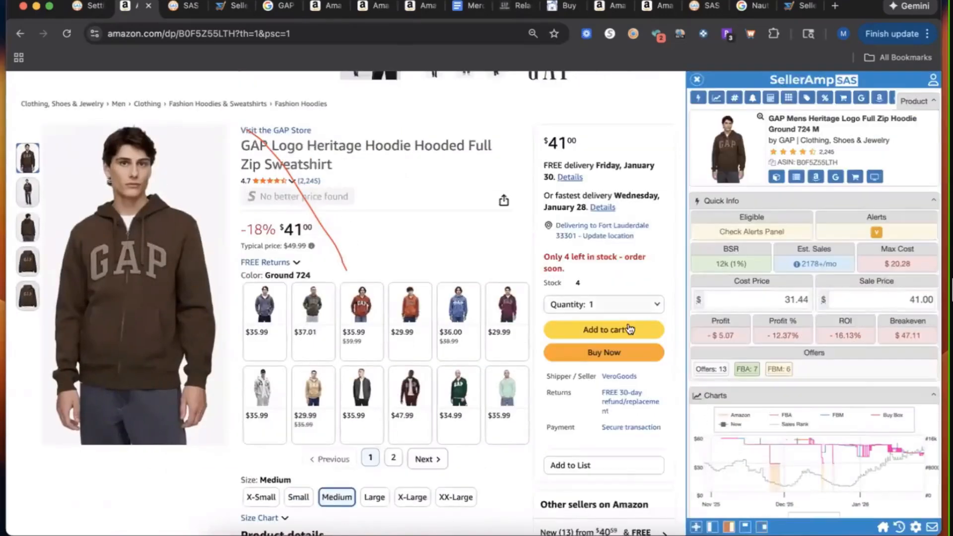
scroll(595, 311, "down", 15)
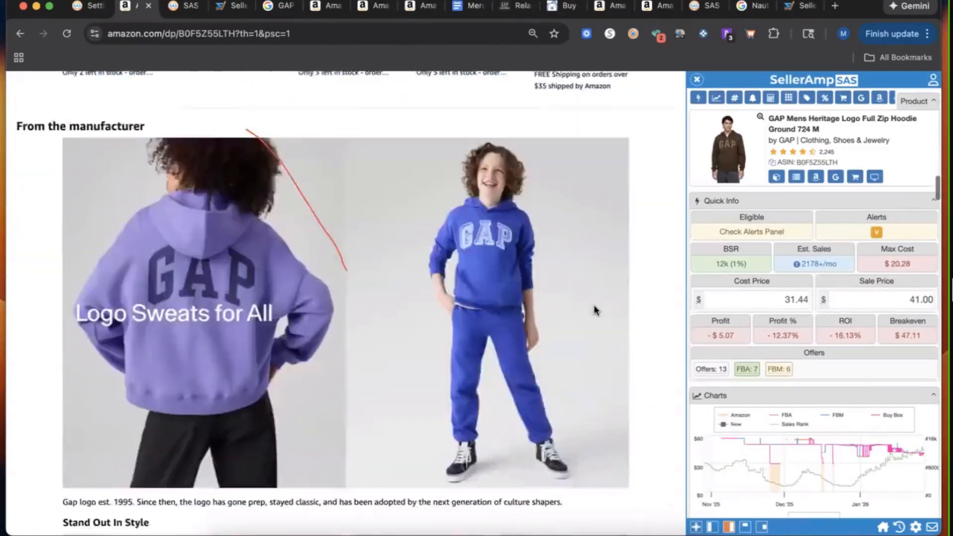
scroll(595, 311, "up", 4)
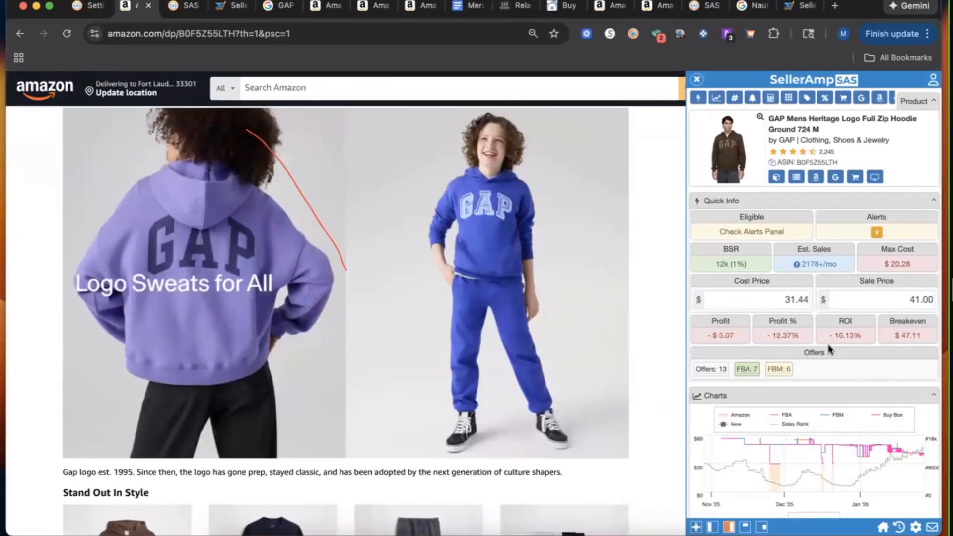
scroll(570, 343, "up", 15)
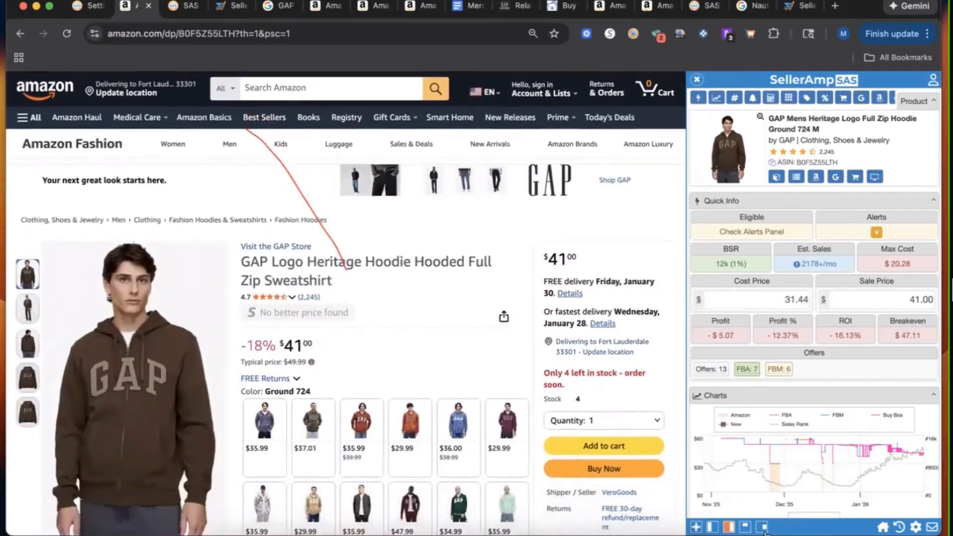
left_click(763, 526)
scroll(764, 520, "down", 2)
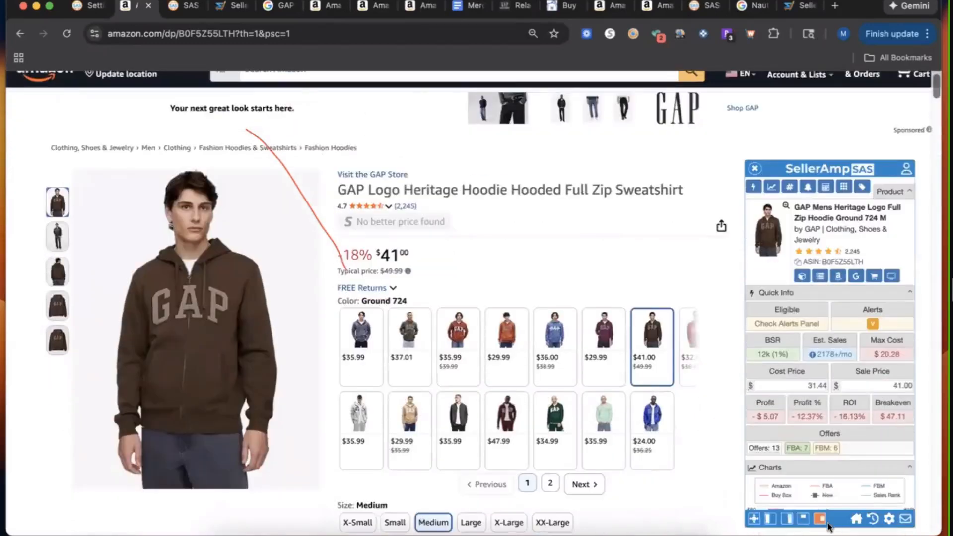
left_click(788, 522)
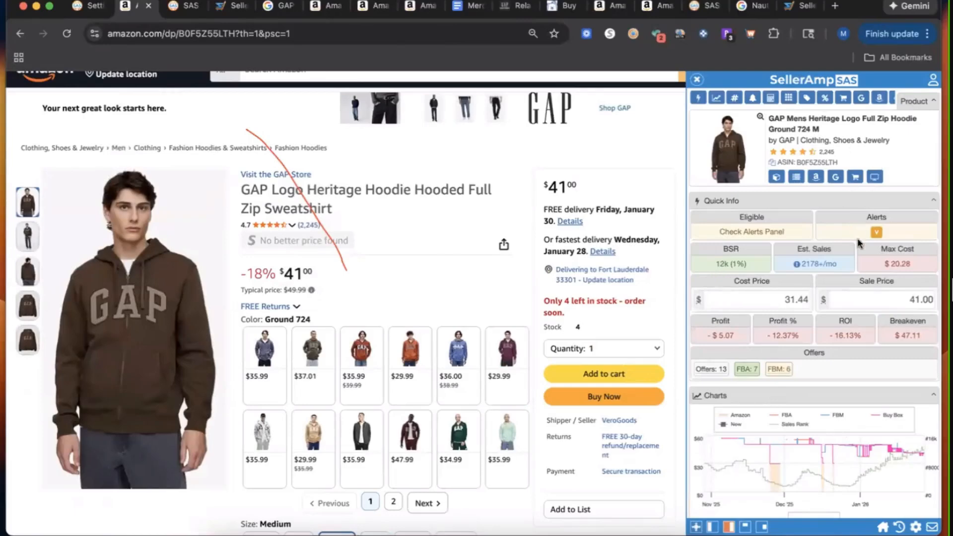
- View the hoodie's full analysis in the SAS Web App and return to the Amazon listing
left_click(875, 179)
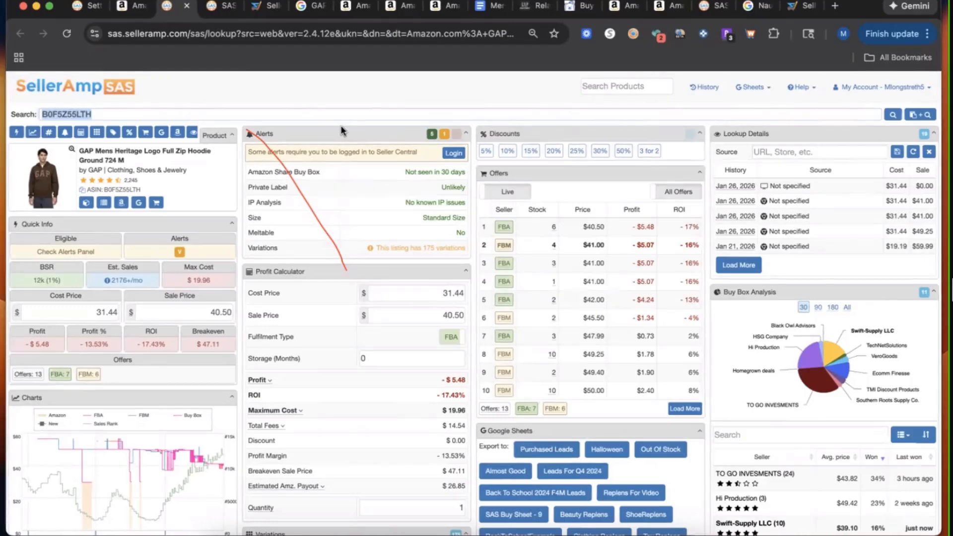
left_click(128, 5)
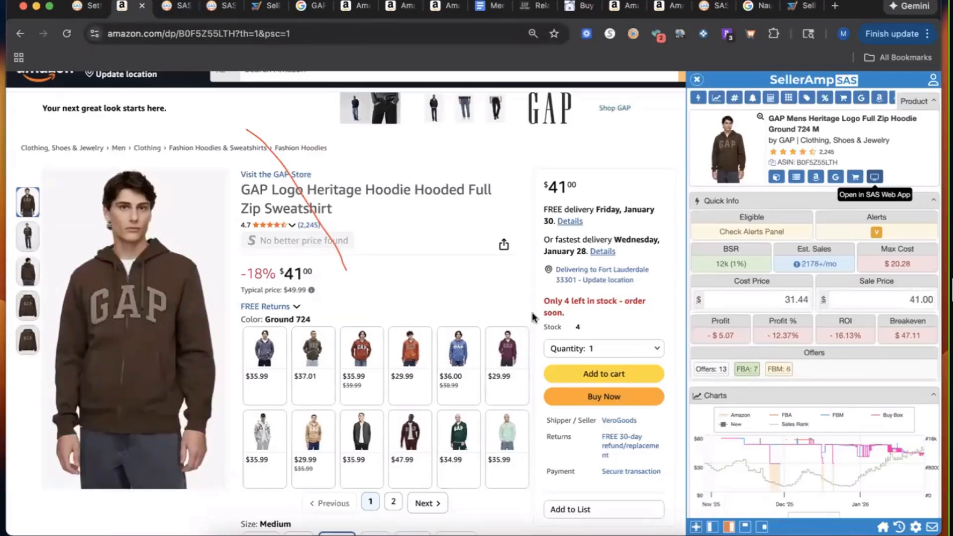
- Return to the SellerAmp settings page and review the list of panels with their order and on/off switches
left_click(87, 10)
scroll(202, 226, "up", 8)
scroll(201, 228, "up", 8)
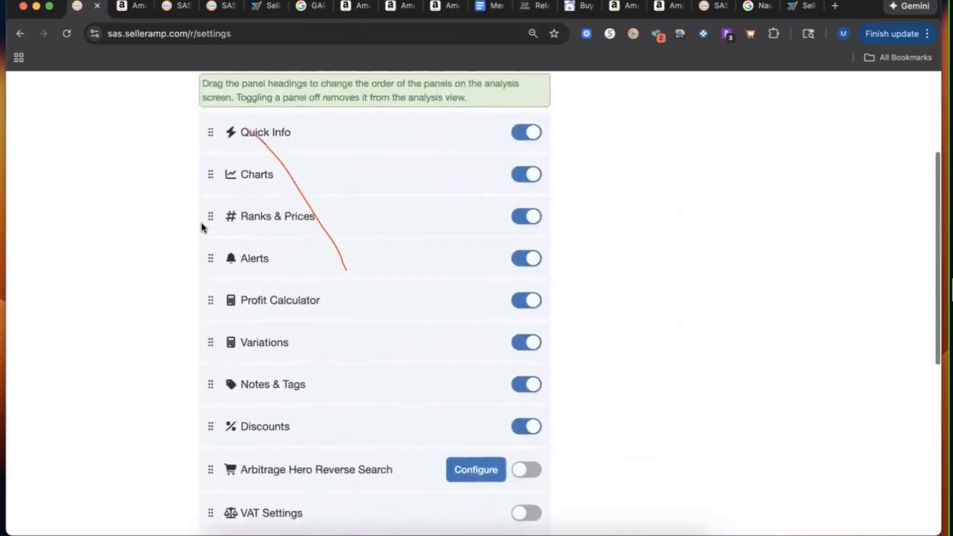